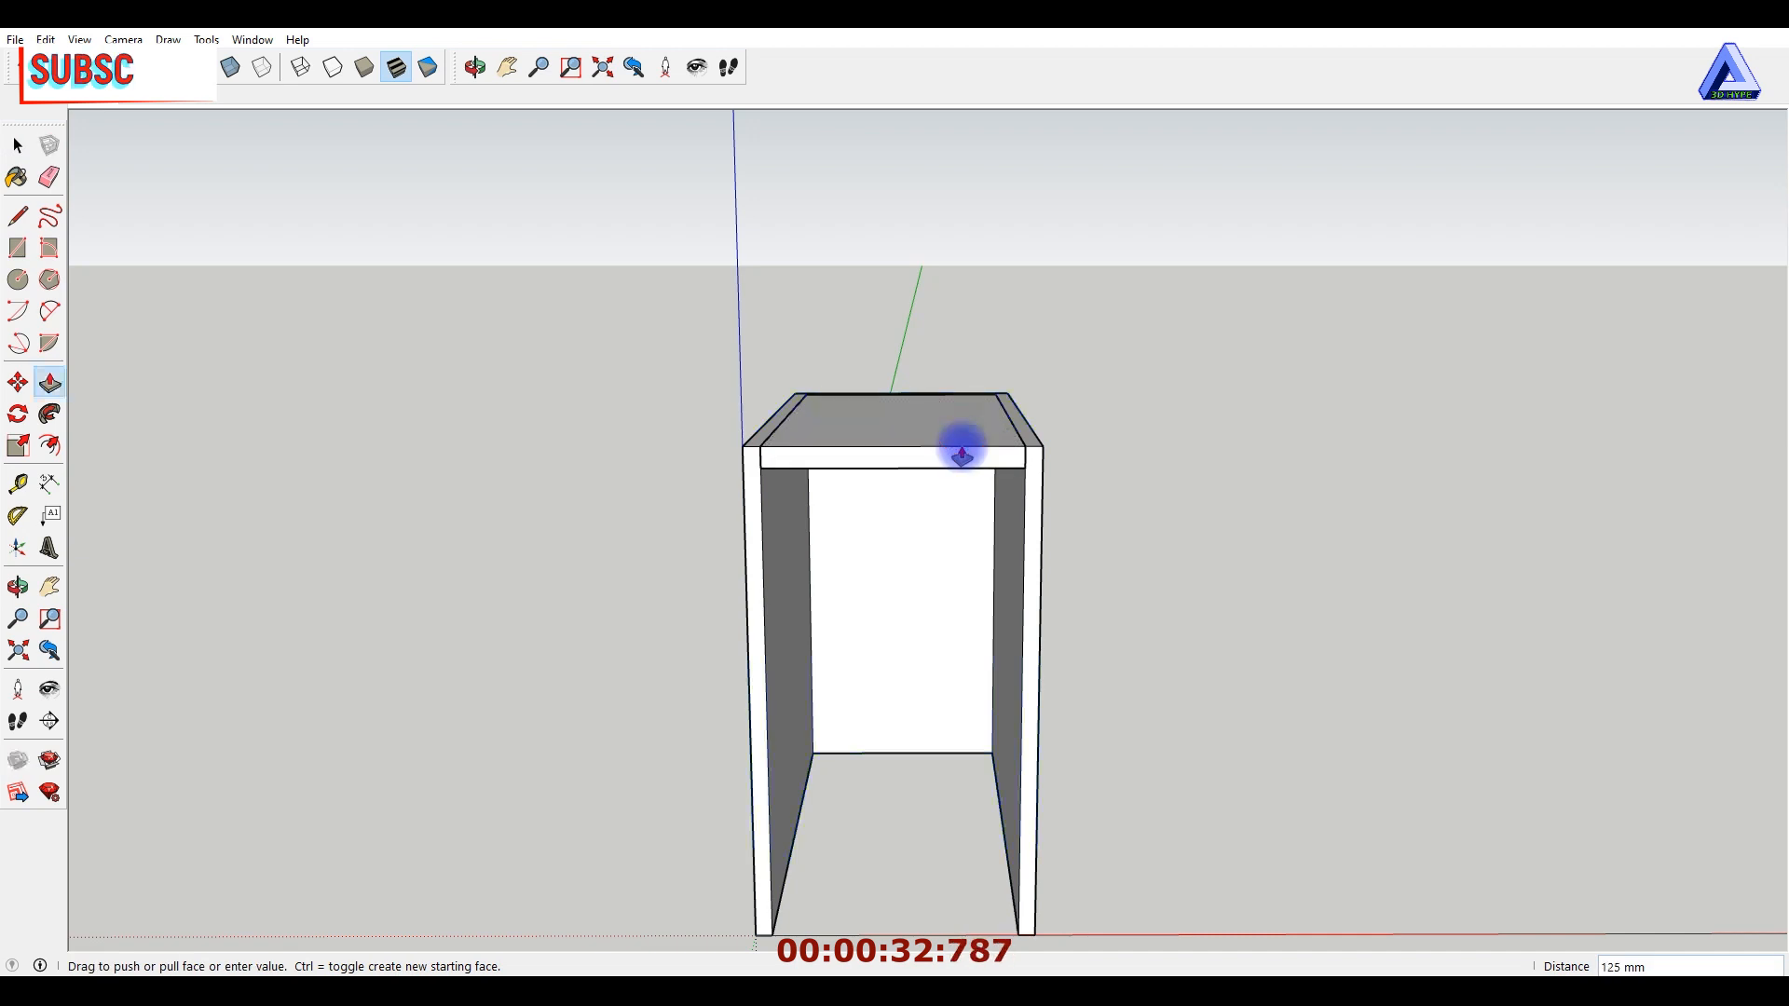
Select all of the top slab's geometry between the two side walls and make it a group.
key("space")
left_click_drag(650, 313, 1109, 542)
right_click(931, 435)
left_click(1006, 597)
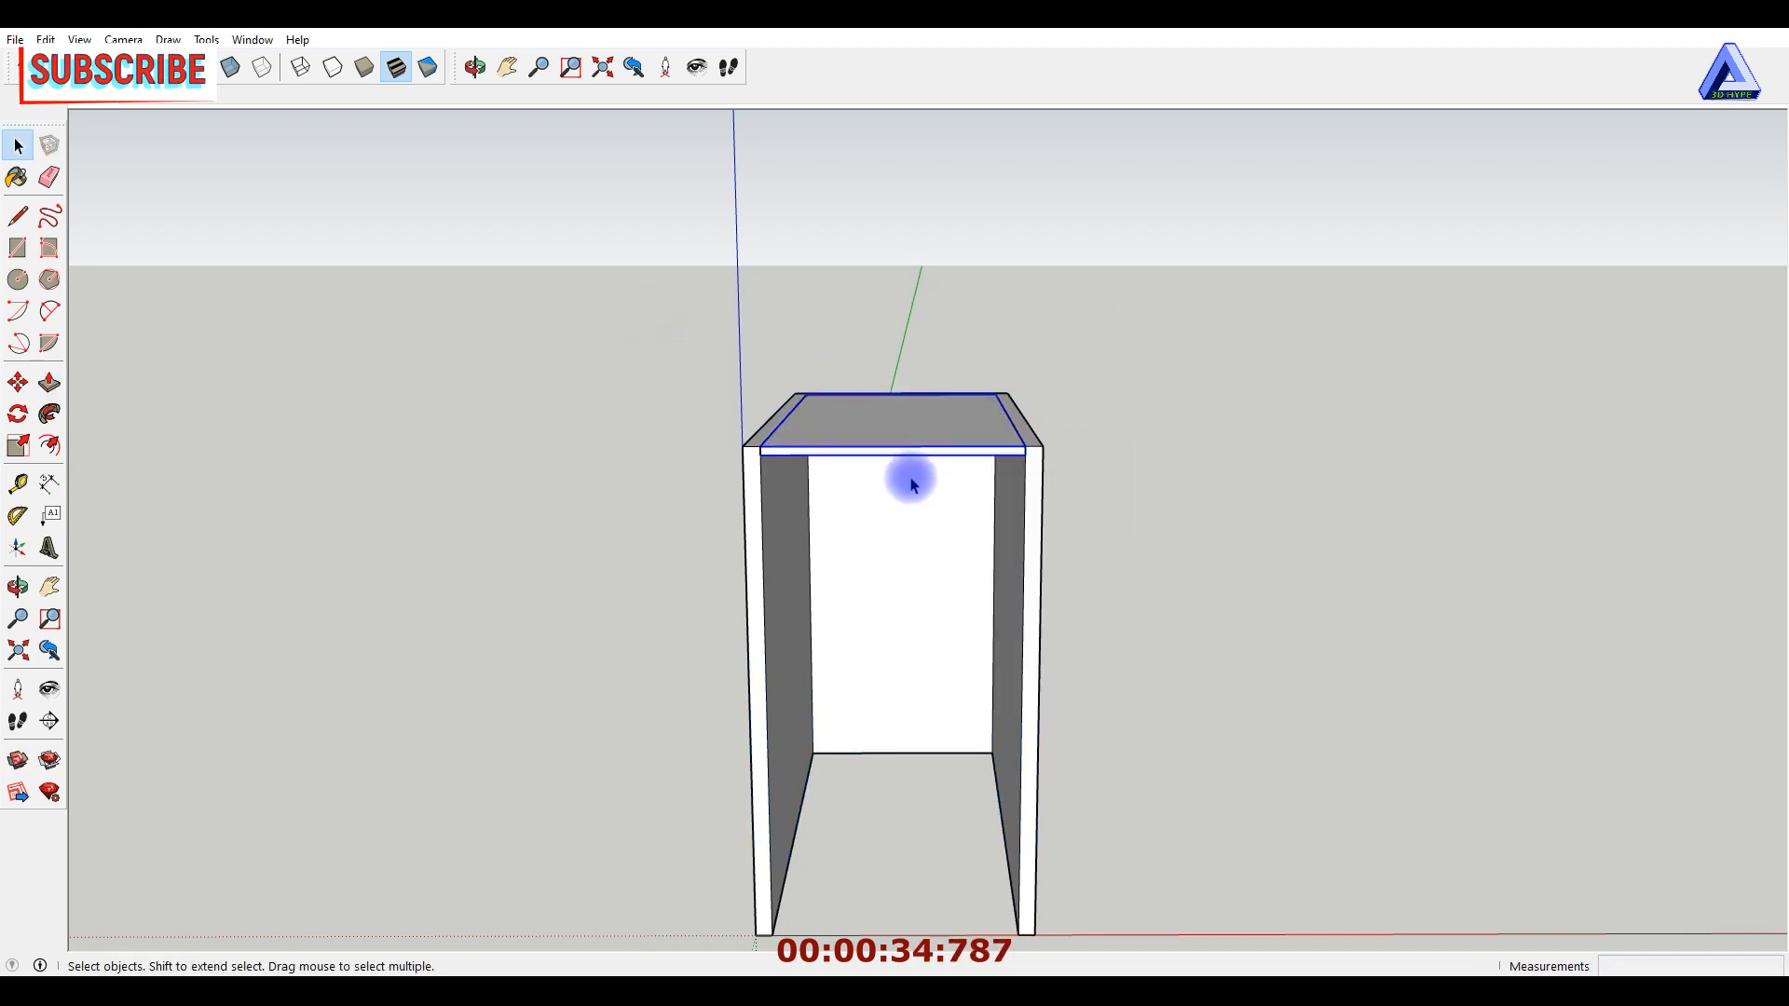
Move the grouped top slab down 3000 mm so it forms the floor between the side walls.
key("m")
left_click(763, 451)
scroll(780, 600, "down", 2)
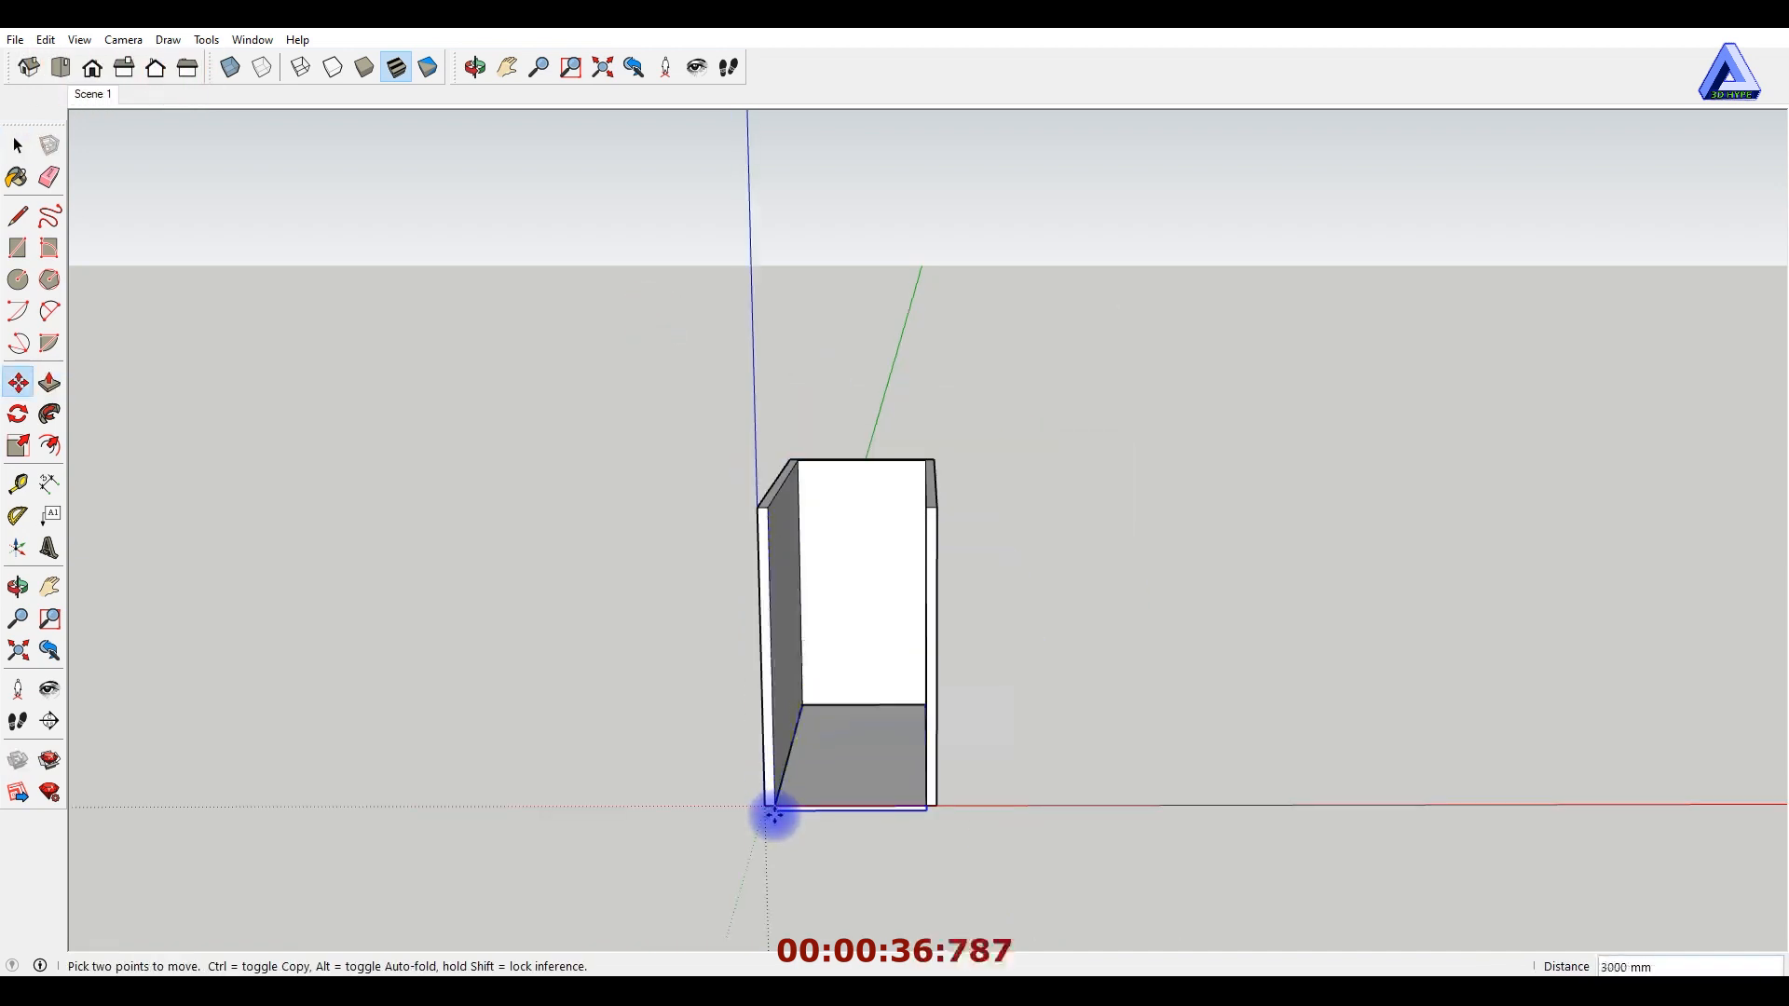
left_click(772, 806)
key("space")
Copy the floor slab up to the top inner corner of the side wall as the ceiling.
scroll(830, 603, "up", 3)
scroll(837, 575, "down", 2)
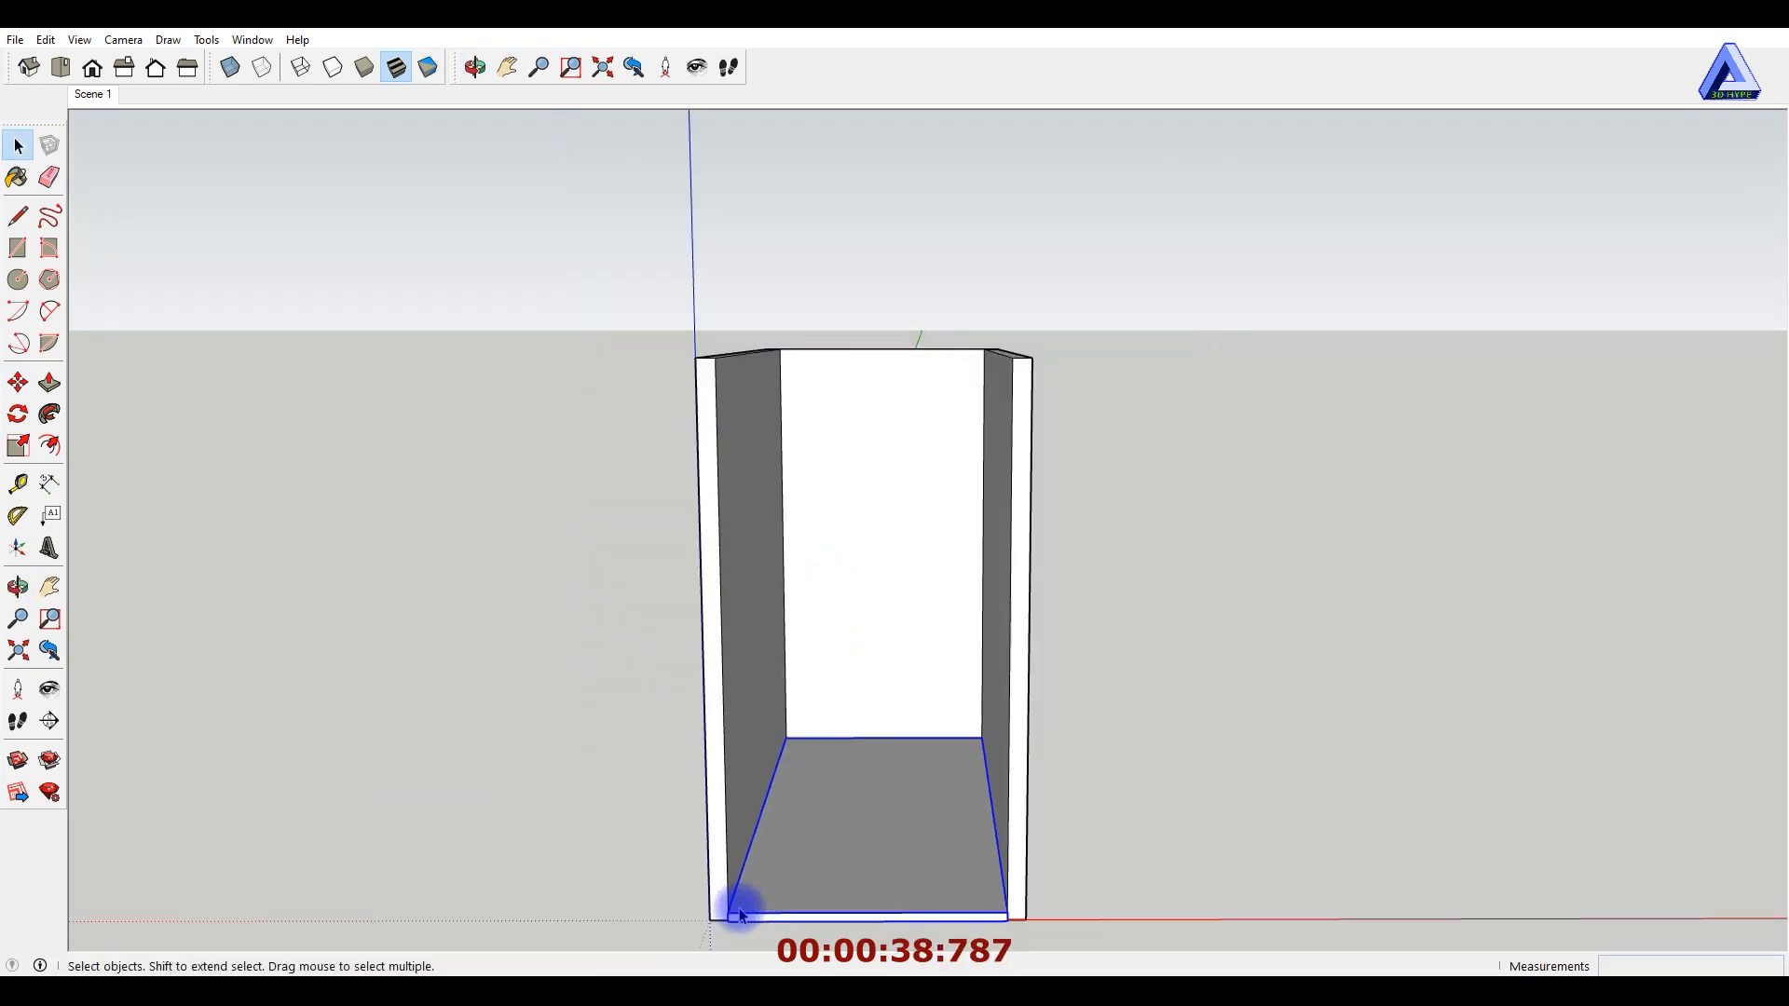
left_click(707, 360)
key("space")
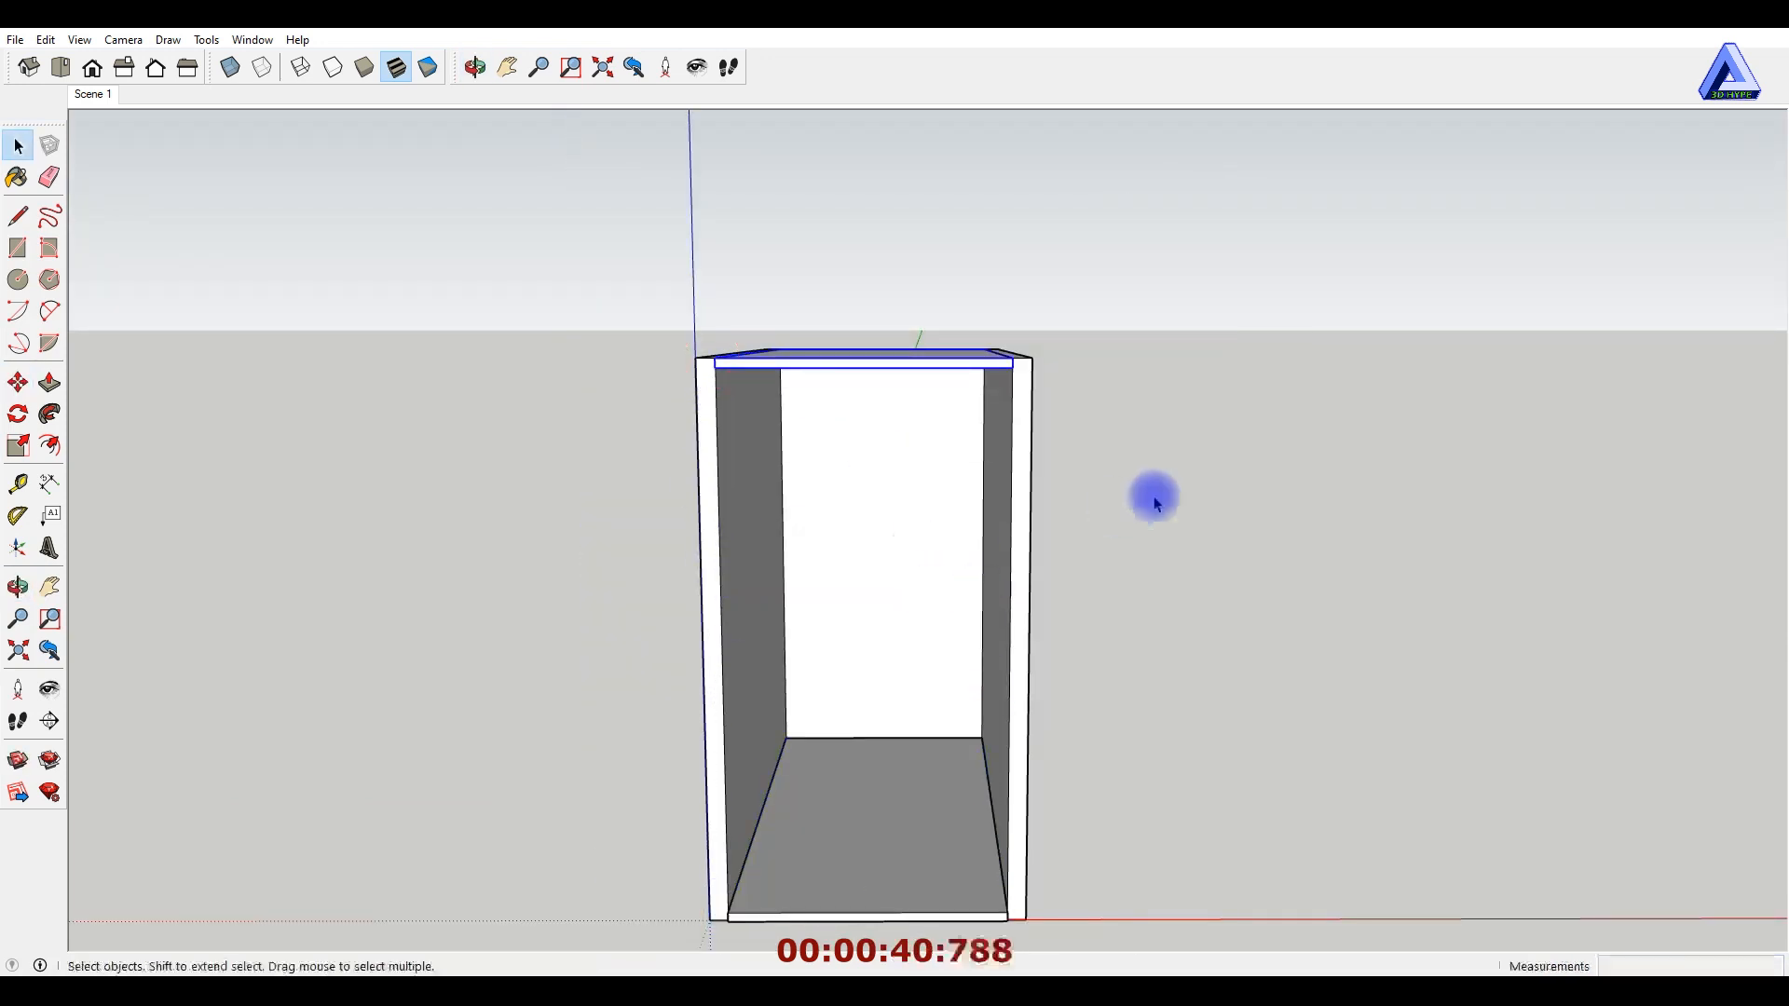
Move the floor slab so its front edge is flush with the front faces of the side walls.
scroll(938, 838, "up", 1)
middle_click_drag(939, 838, 652, 813)
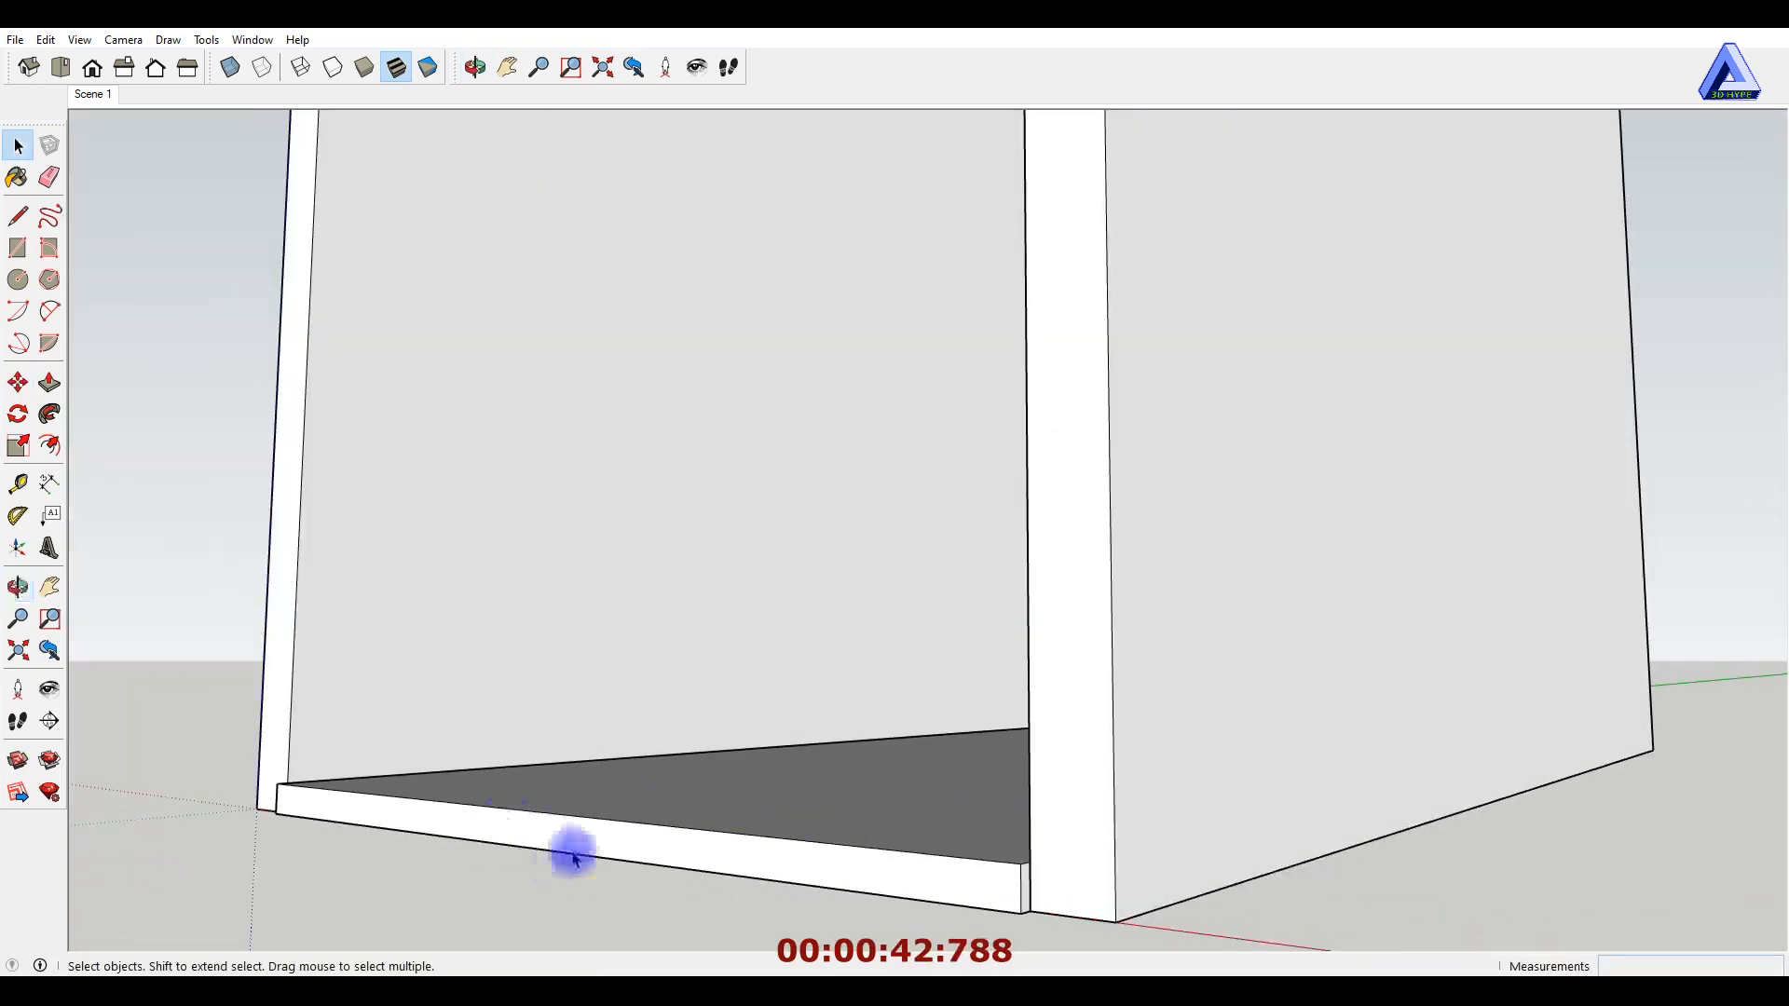
key("space")
scroll(820, 689, "down", 5)
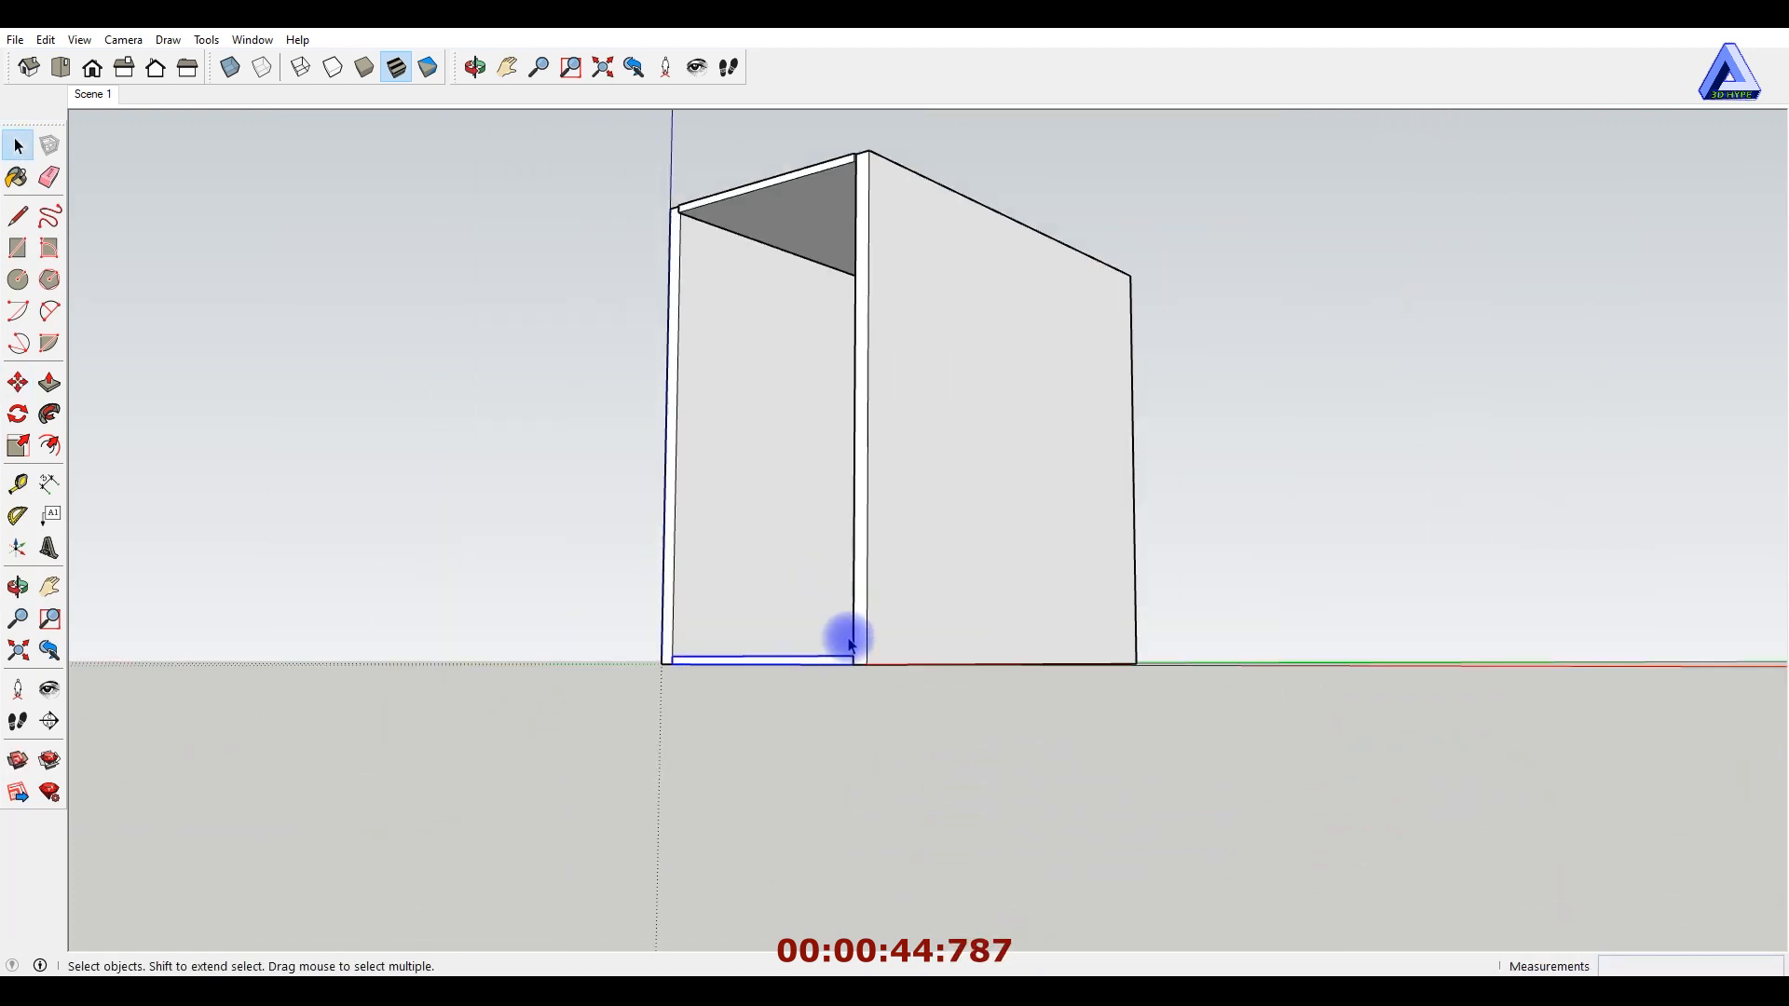
Move the ceiling slab so its front edge lines up with the top front corner of the side walls.
scroll(747, 160, "up", 6)
middle_click_drag(753, 235, 639, 578, "shift")
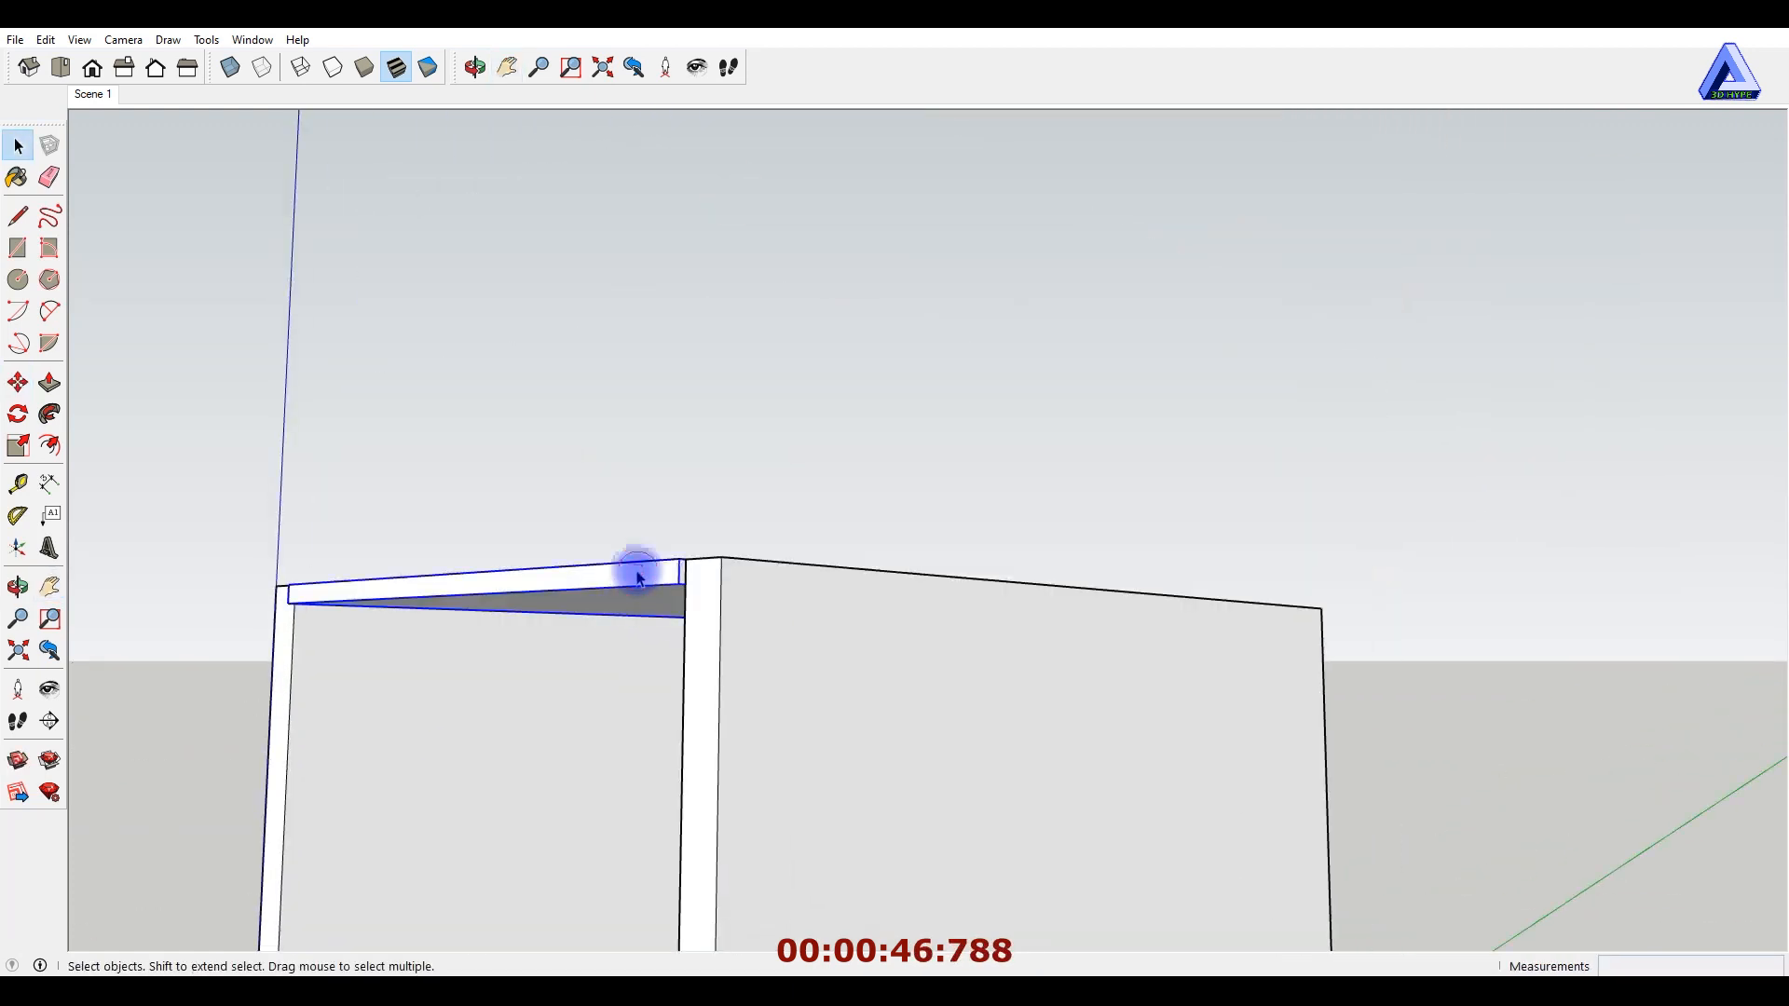
key("m")
scroll(666, 542, "up", 2)
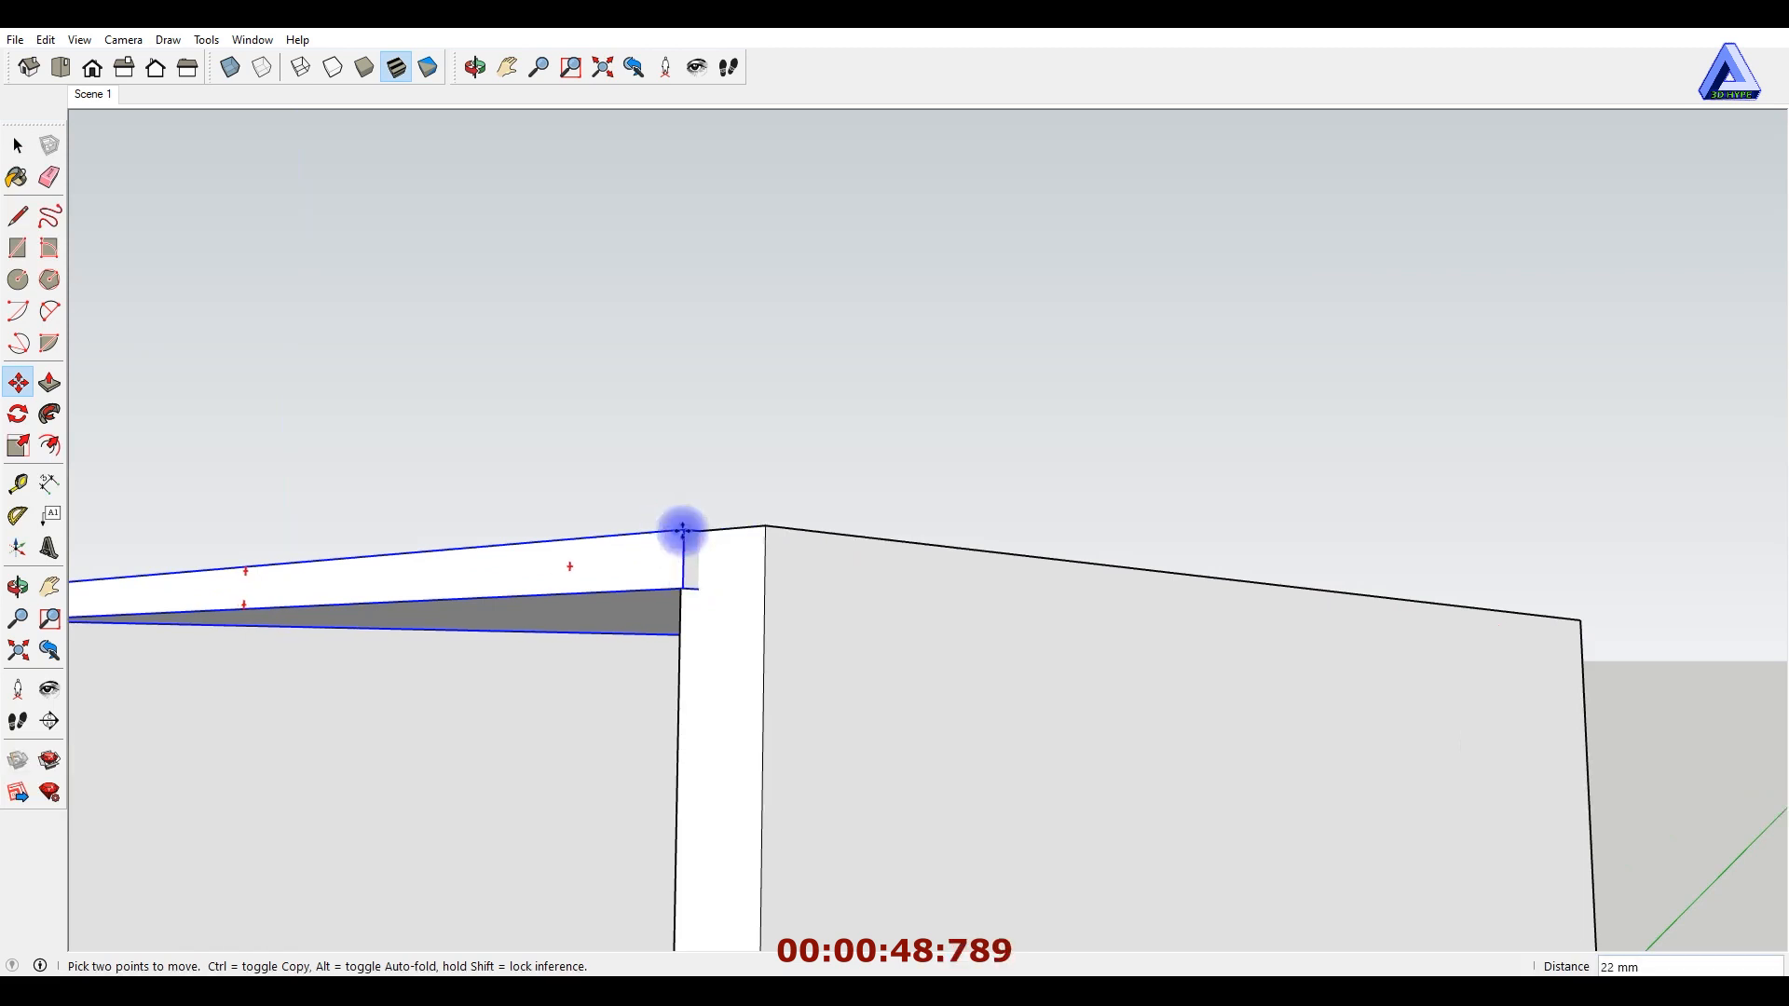
left_click(683, 531)
middle_click_drag(683, 533, 697, 643)
left_click(687, 545)
left_click(686, 515)
scroll(736, 424, "down", 3)
key("space")
middle_click_drag(687, 533, 920, 415)
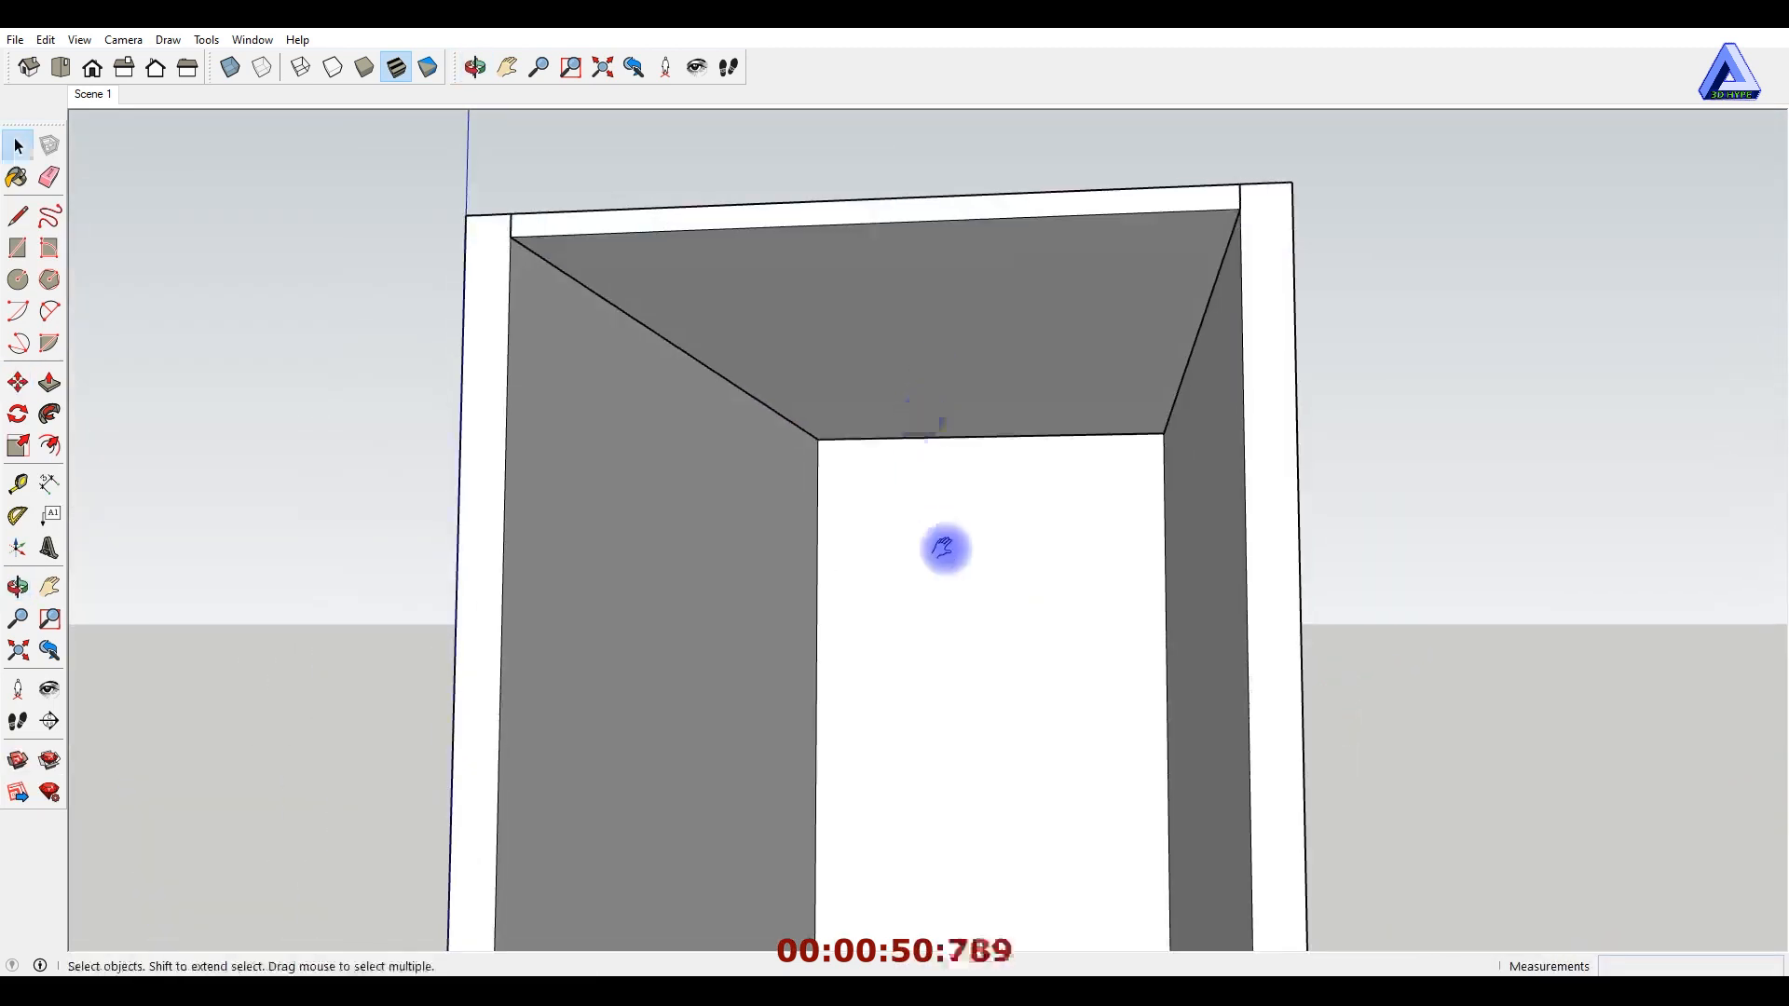
middle_click_drag(944, 548, 842, 506, "shift")
scroll(792, 420, "up", 2)
middle_click_drag(735, 320, 631, 390, "shift")
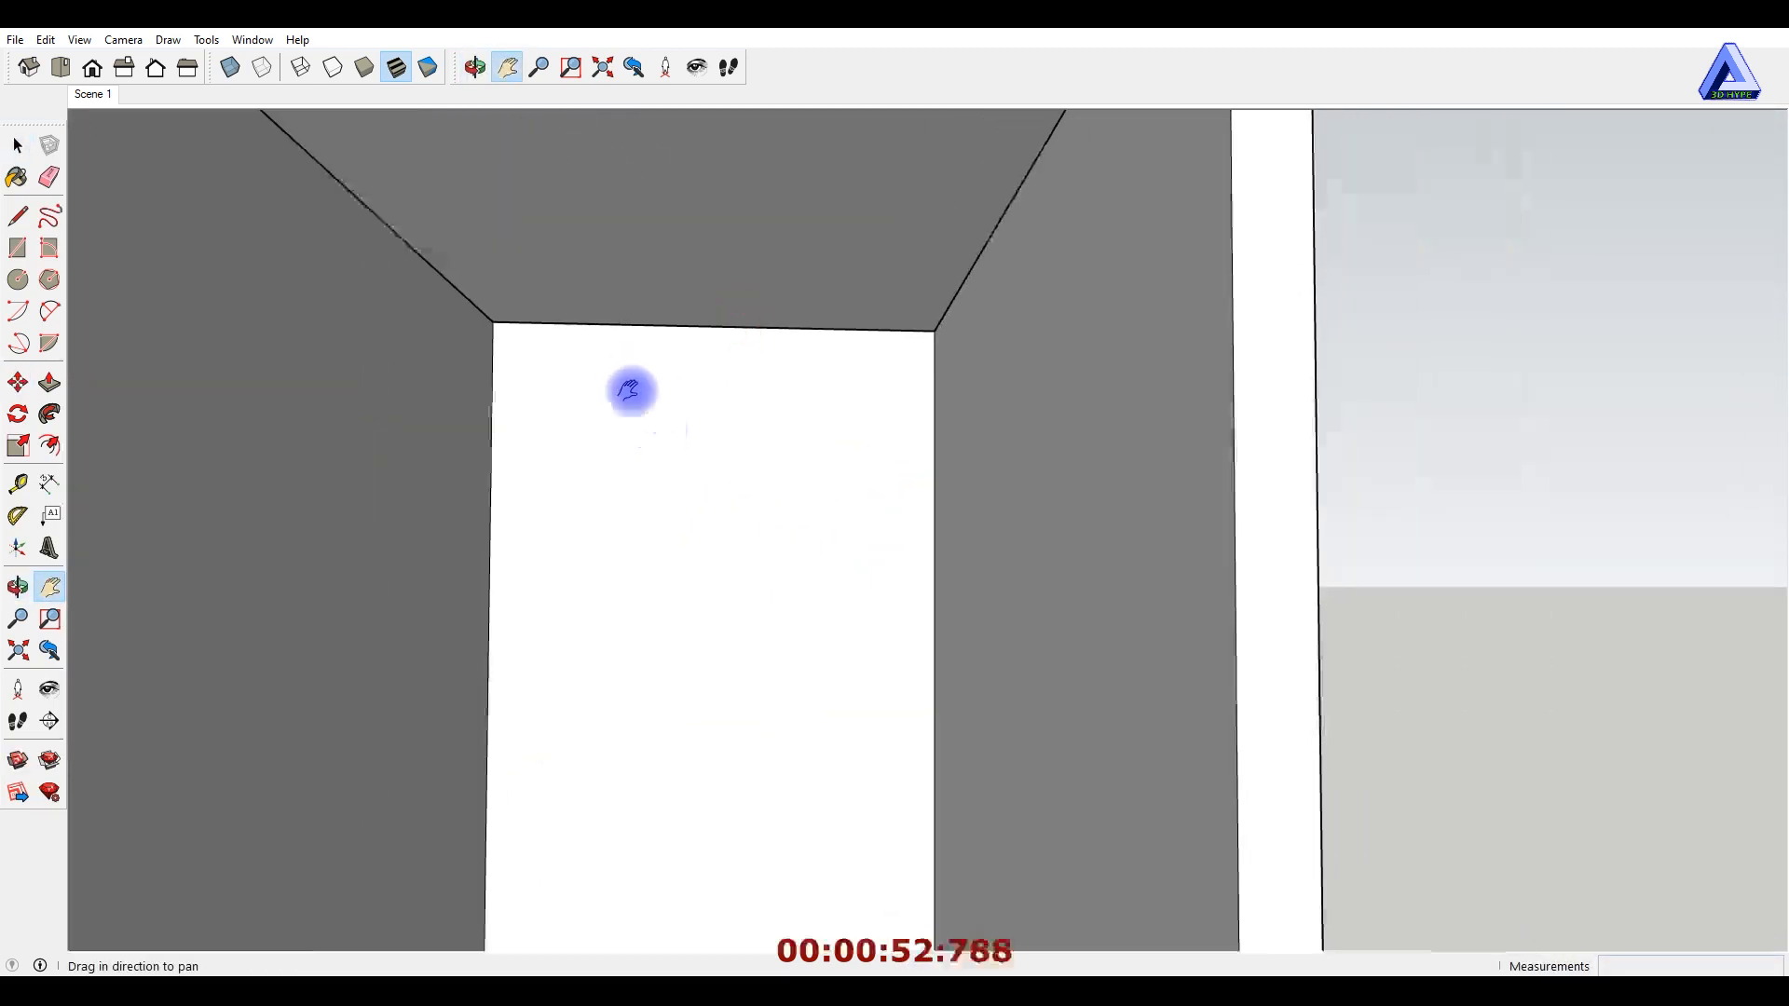
key("r")
left_click(493, 321)
scroll(783, 370, "down", 3)
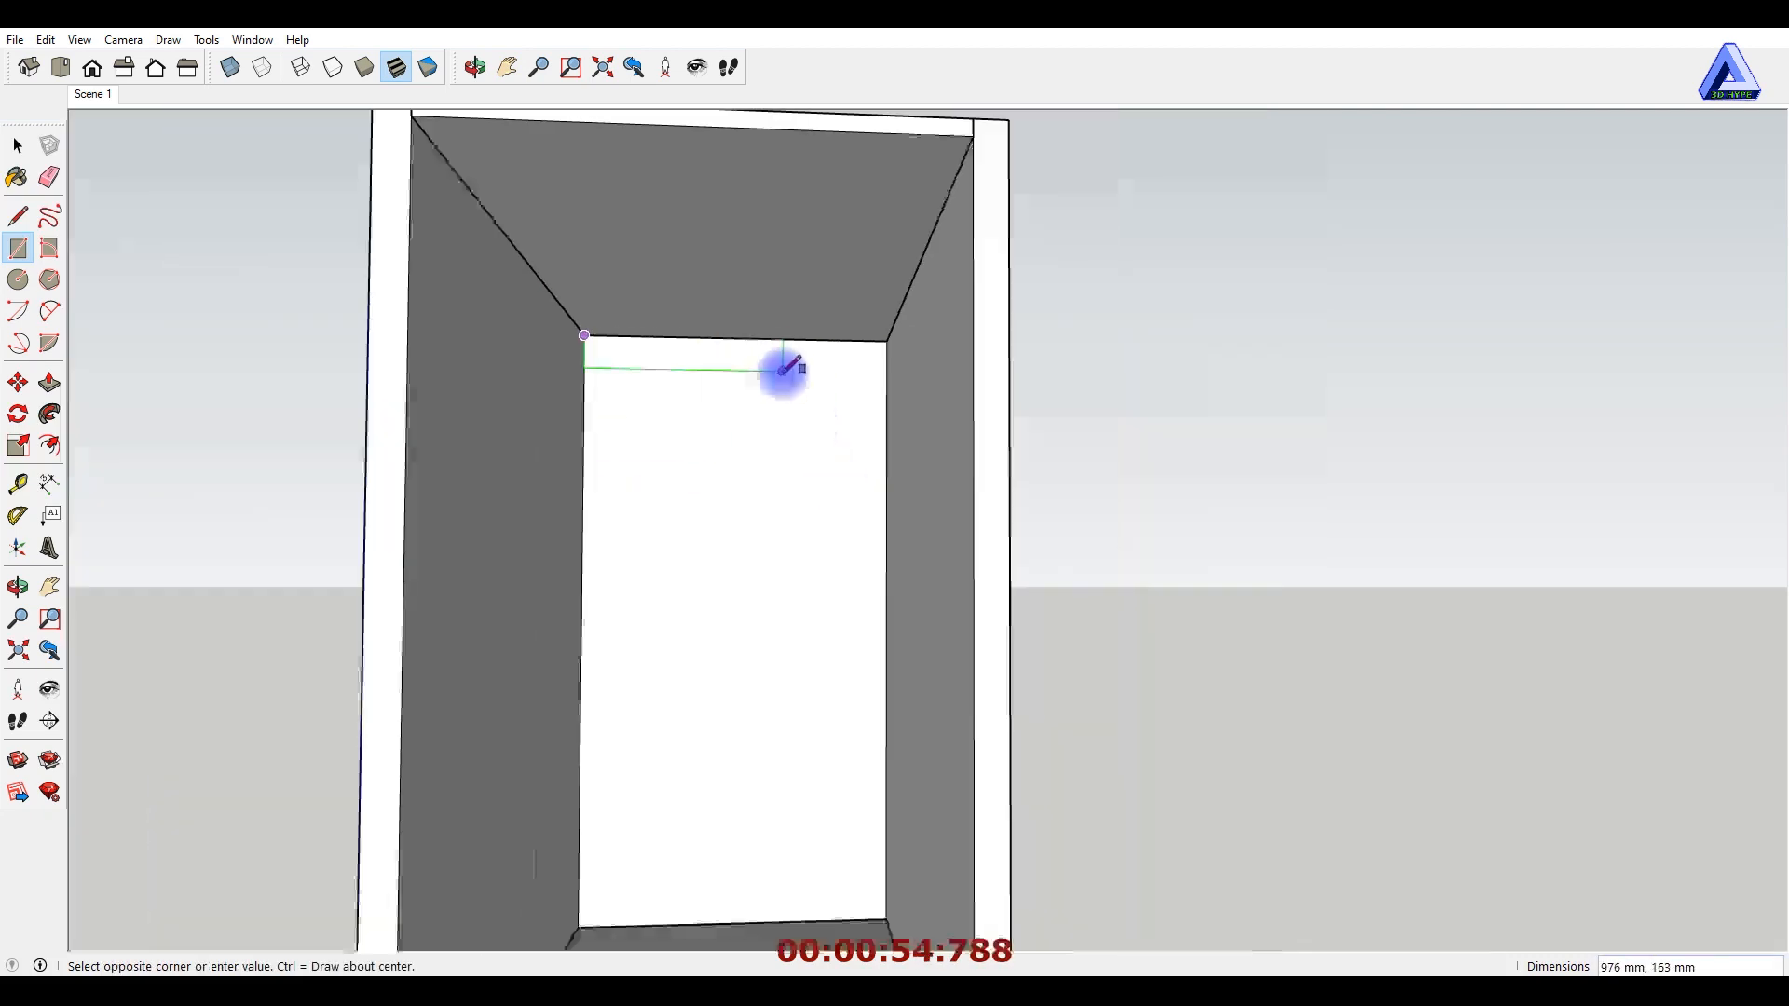
key("Escape")
Place a horizontal guide above the floor on the back wall and outline a thin shelf strip along it with lines.
scroll(745, 431, "down", 1)
key("t")
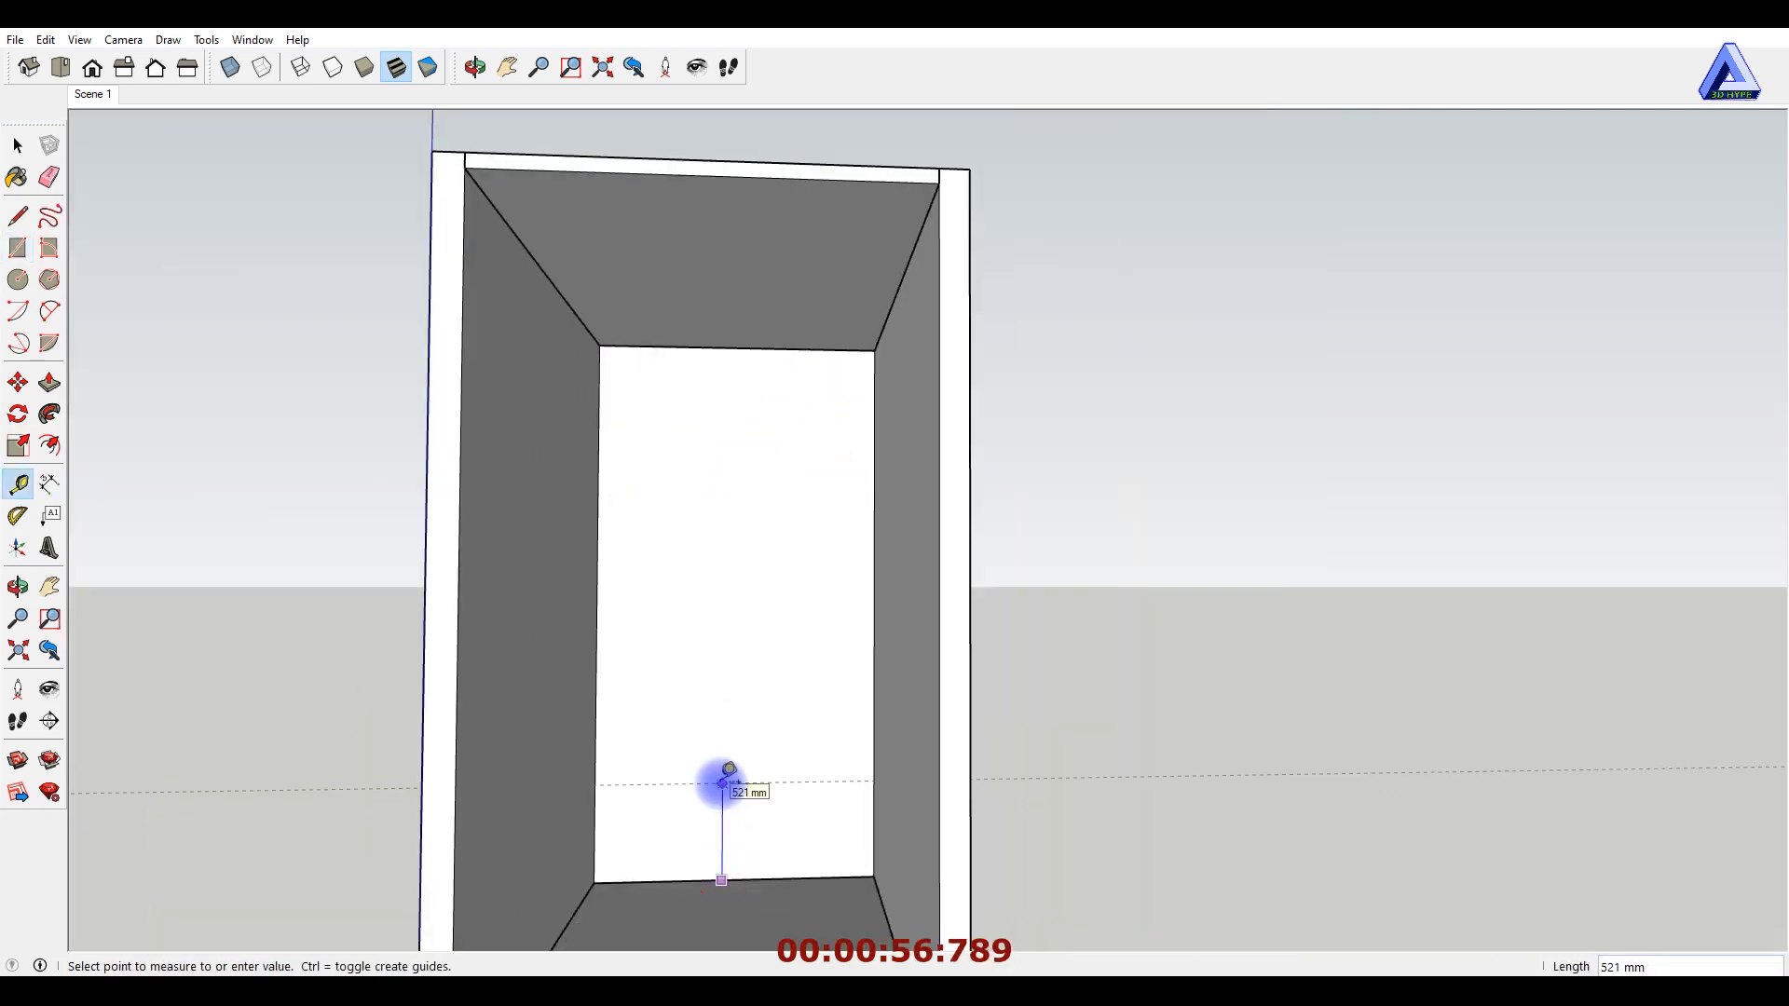
scroll(690, 740, "up", 3)
middle_click_drag(658, 715, 667, 596, "shift")
key("l")
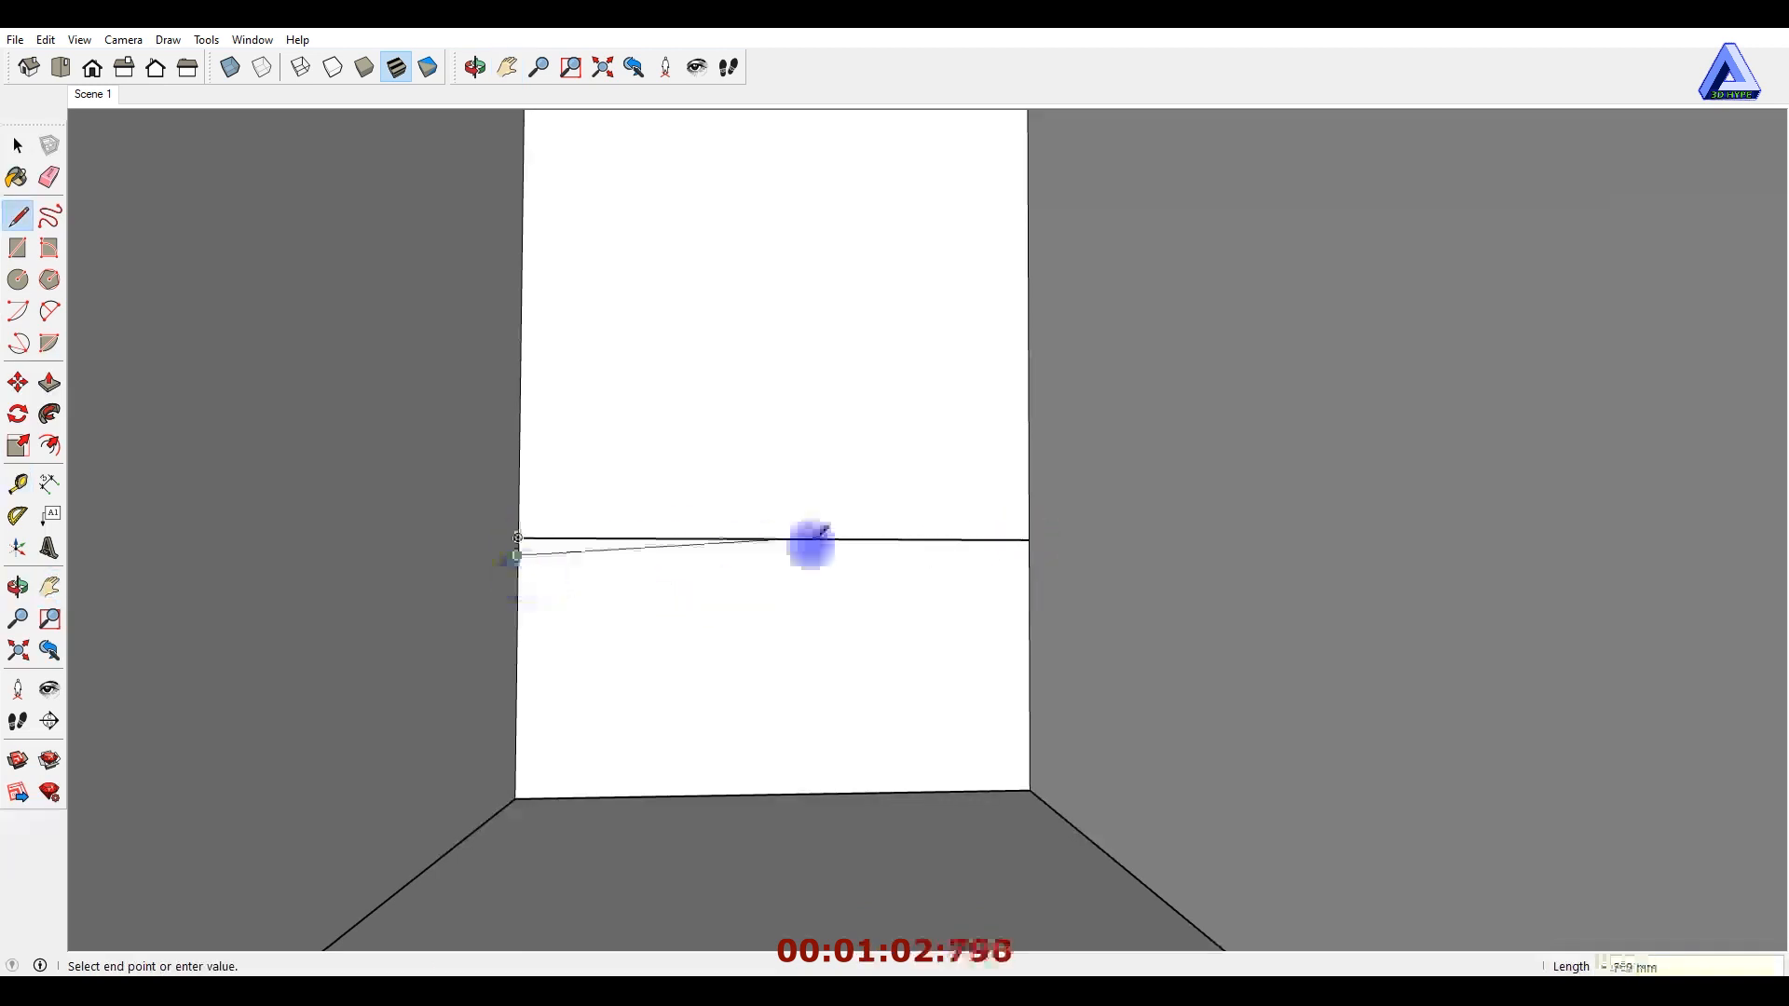
middle_click_drag(978, 548, 831, 587)
Push/Pull the thin strip 750 mm out from the back wall to form a shelf.
key("p")
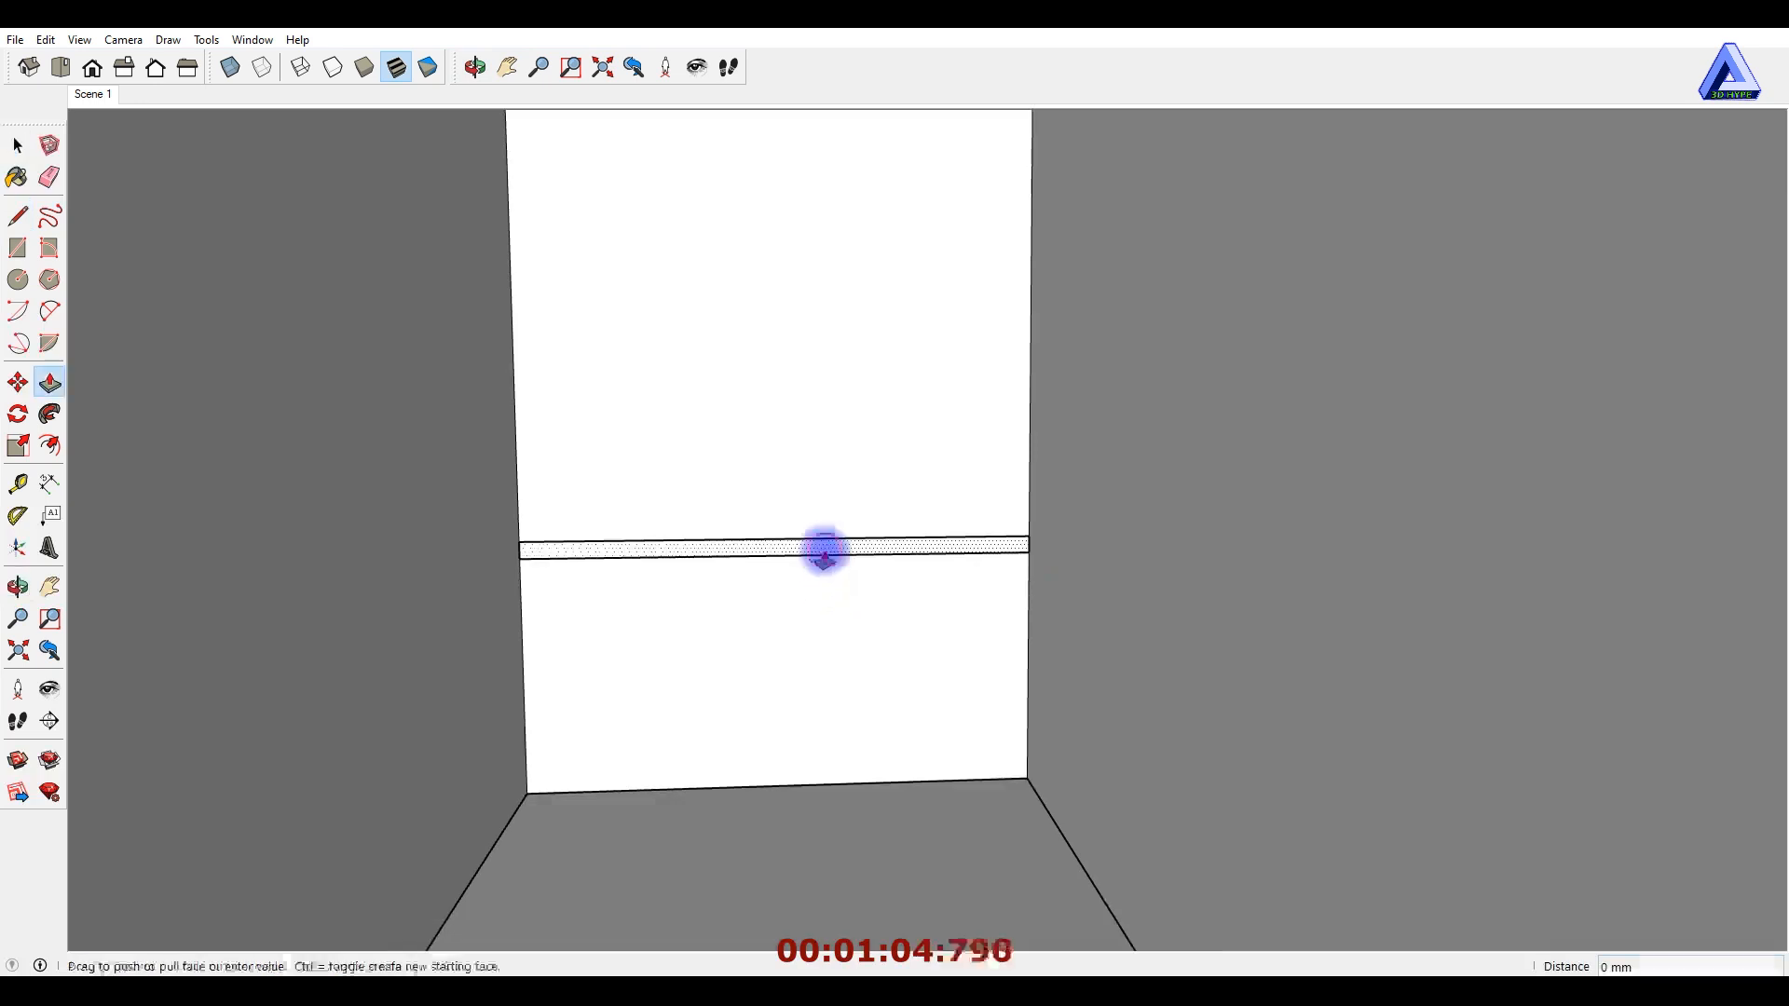
left_click(823, 549)
left_click(827, 571)
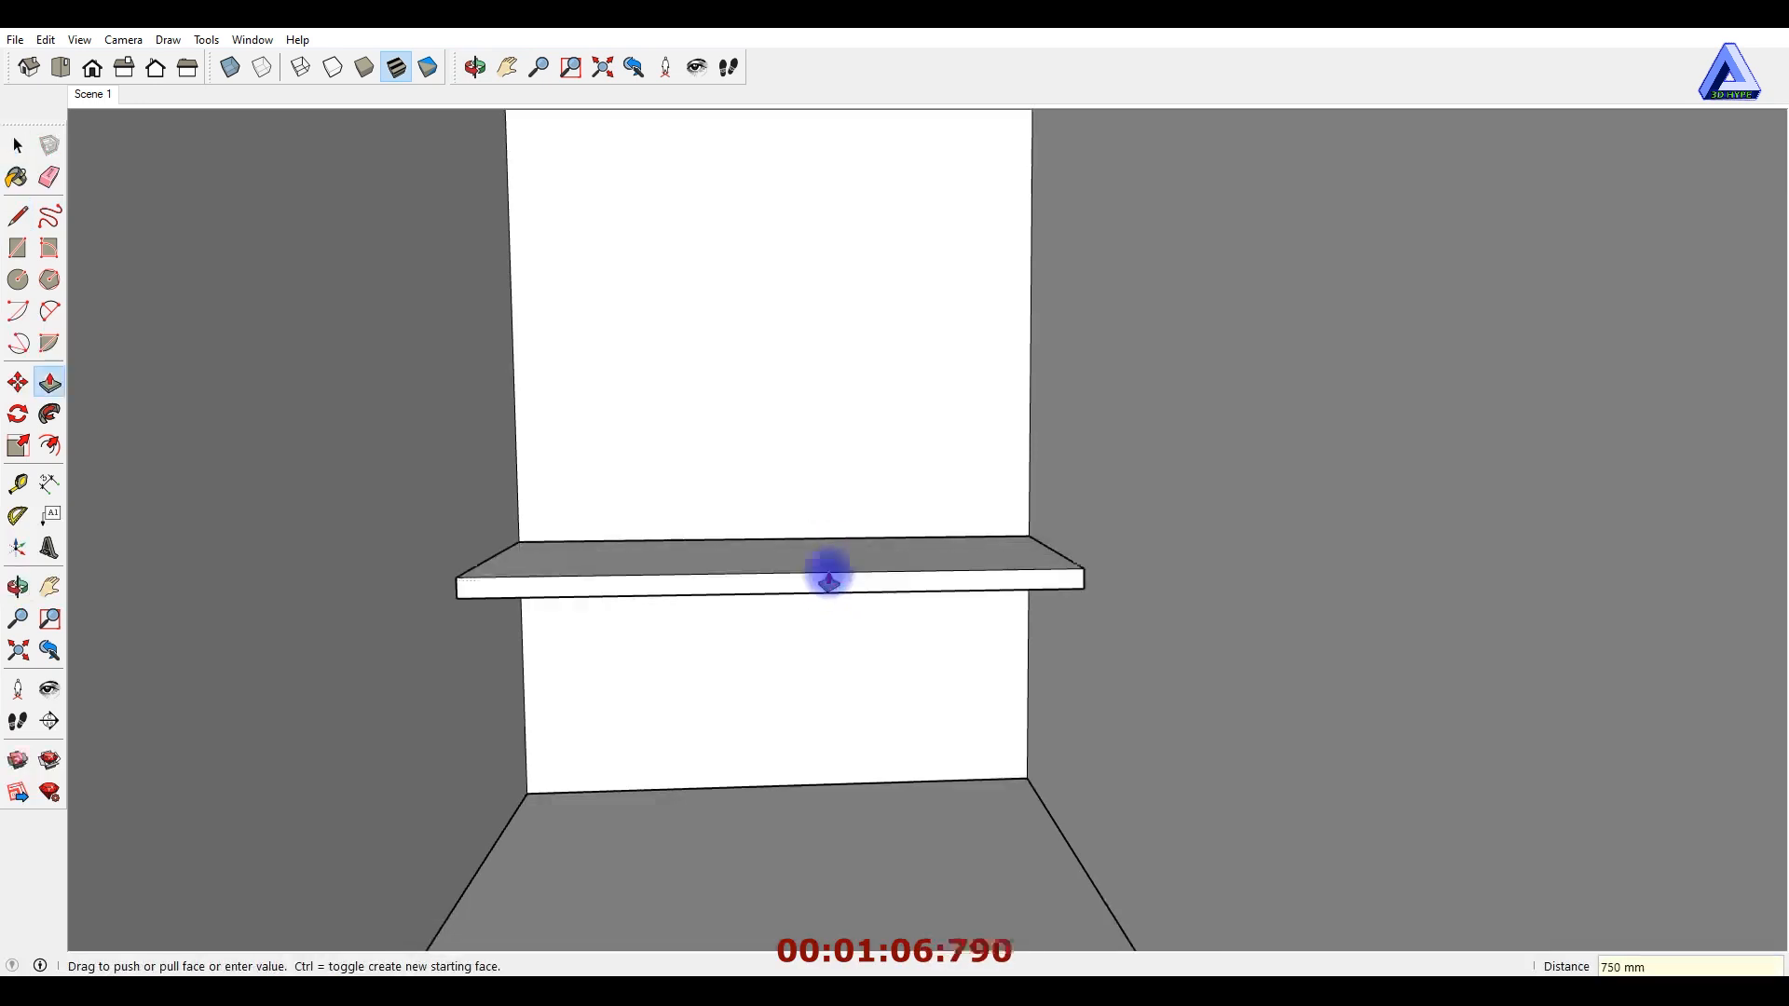
Select all of the shelf's geometry and make it a group.
key("space")
left_click_drag(379, 447, 1137, 686)
right_click(921, 565)
left_click(989, 708)
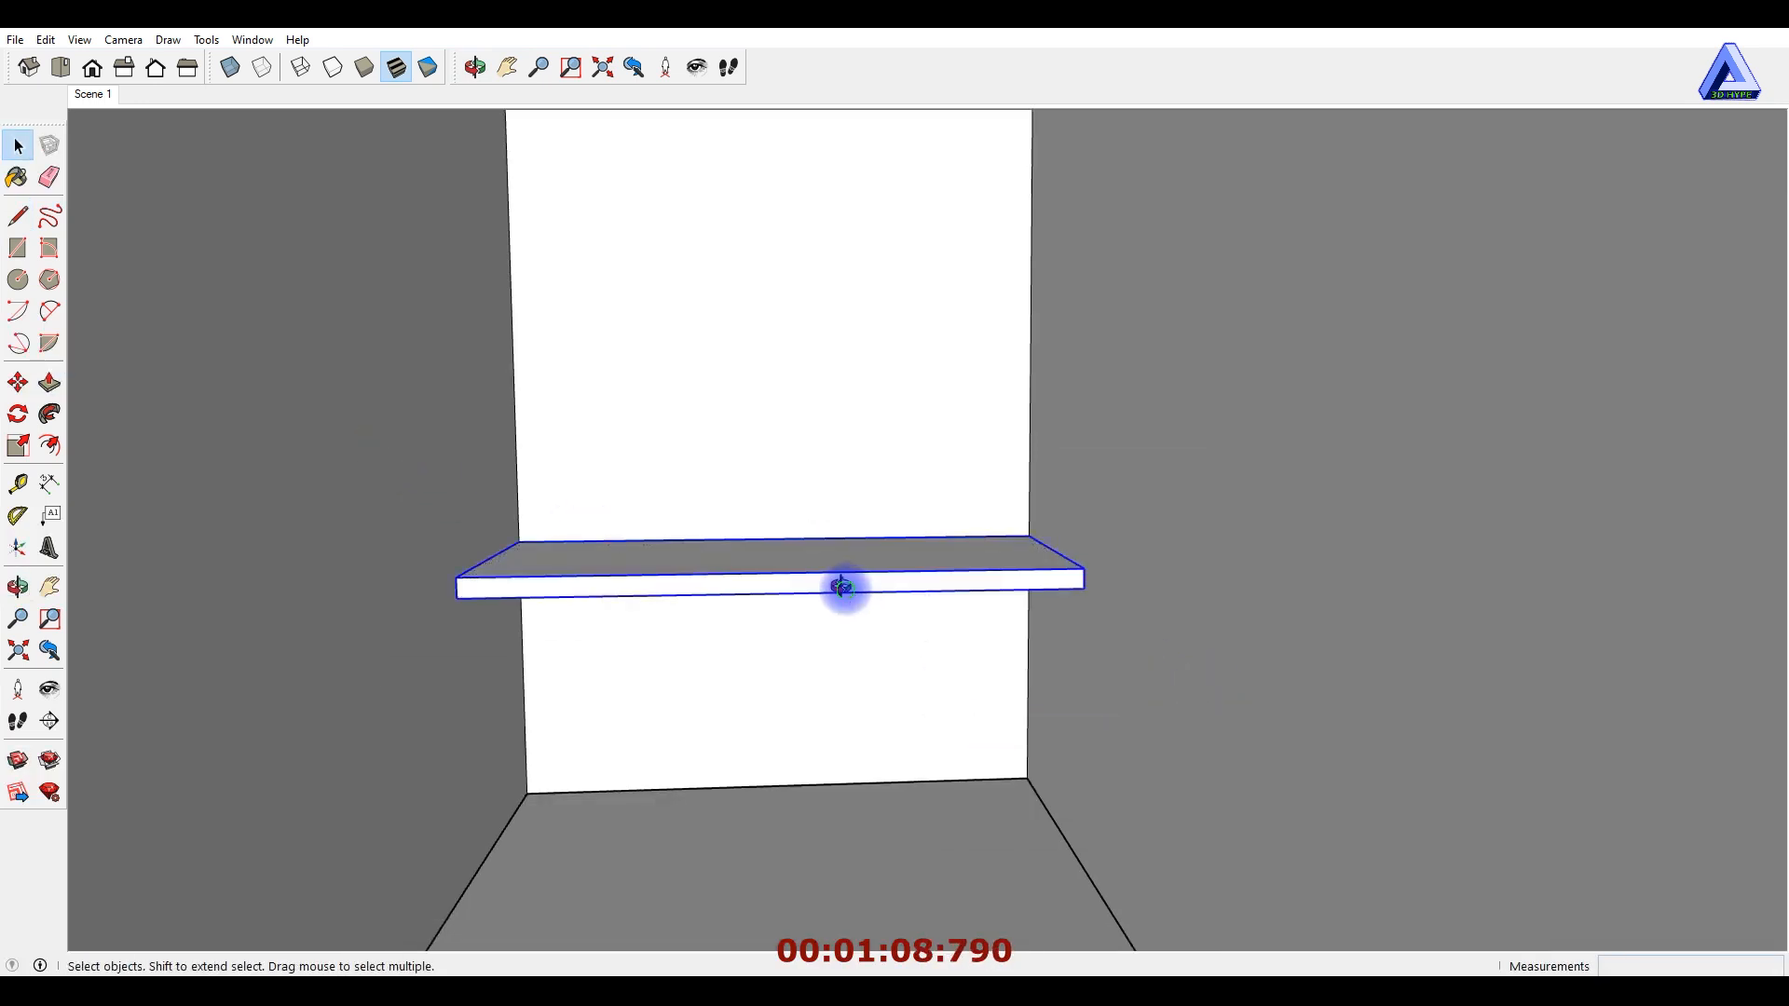
Place a guide above the shelf and draw a rectangle from the back wall's upper corner down to that guide.
middle_click_drag(842, 590, 813, 630)
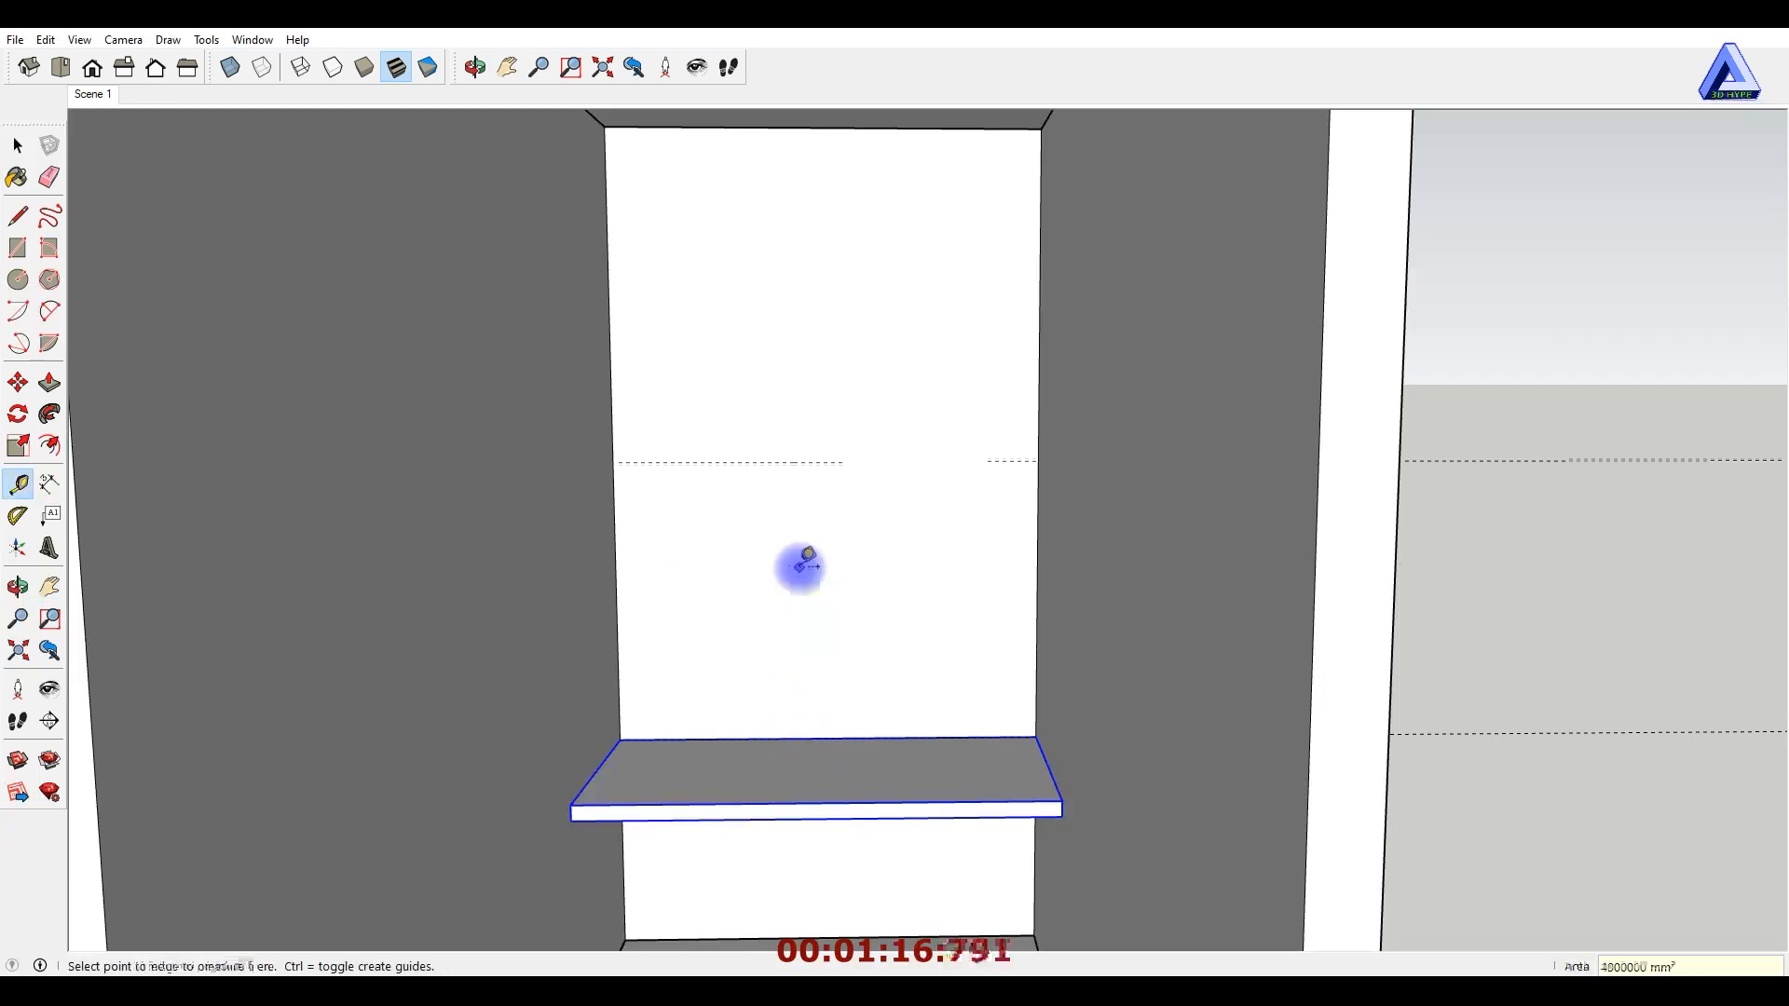
middle_click_drag(807, 559, 787, 529)
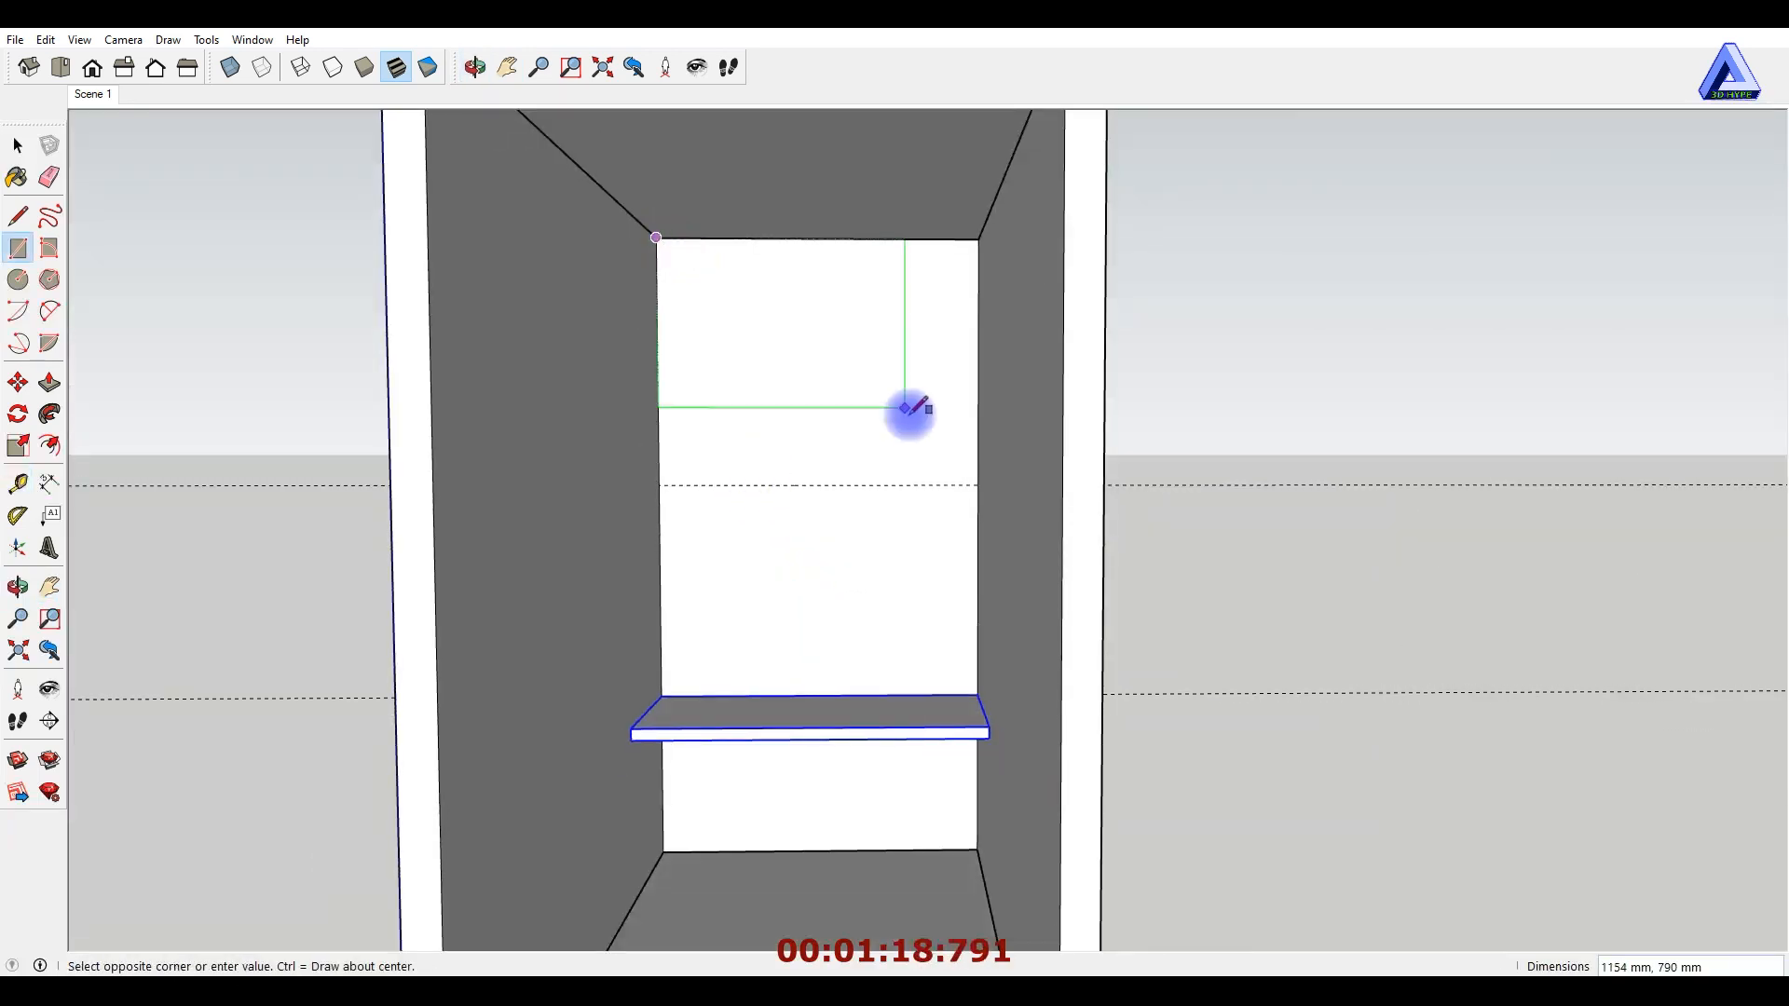
left_click(978, 485)
Push/Pull the upper rectangle 600 mm out from the back wall to form an overhead box.
key("p")
left_click(848, 396)
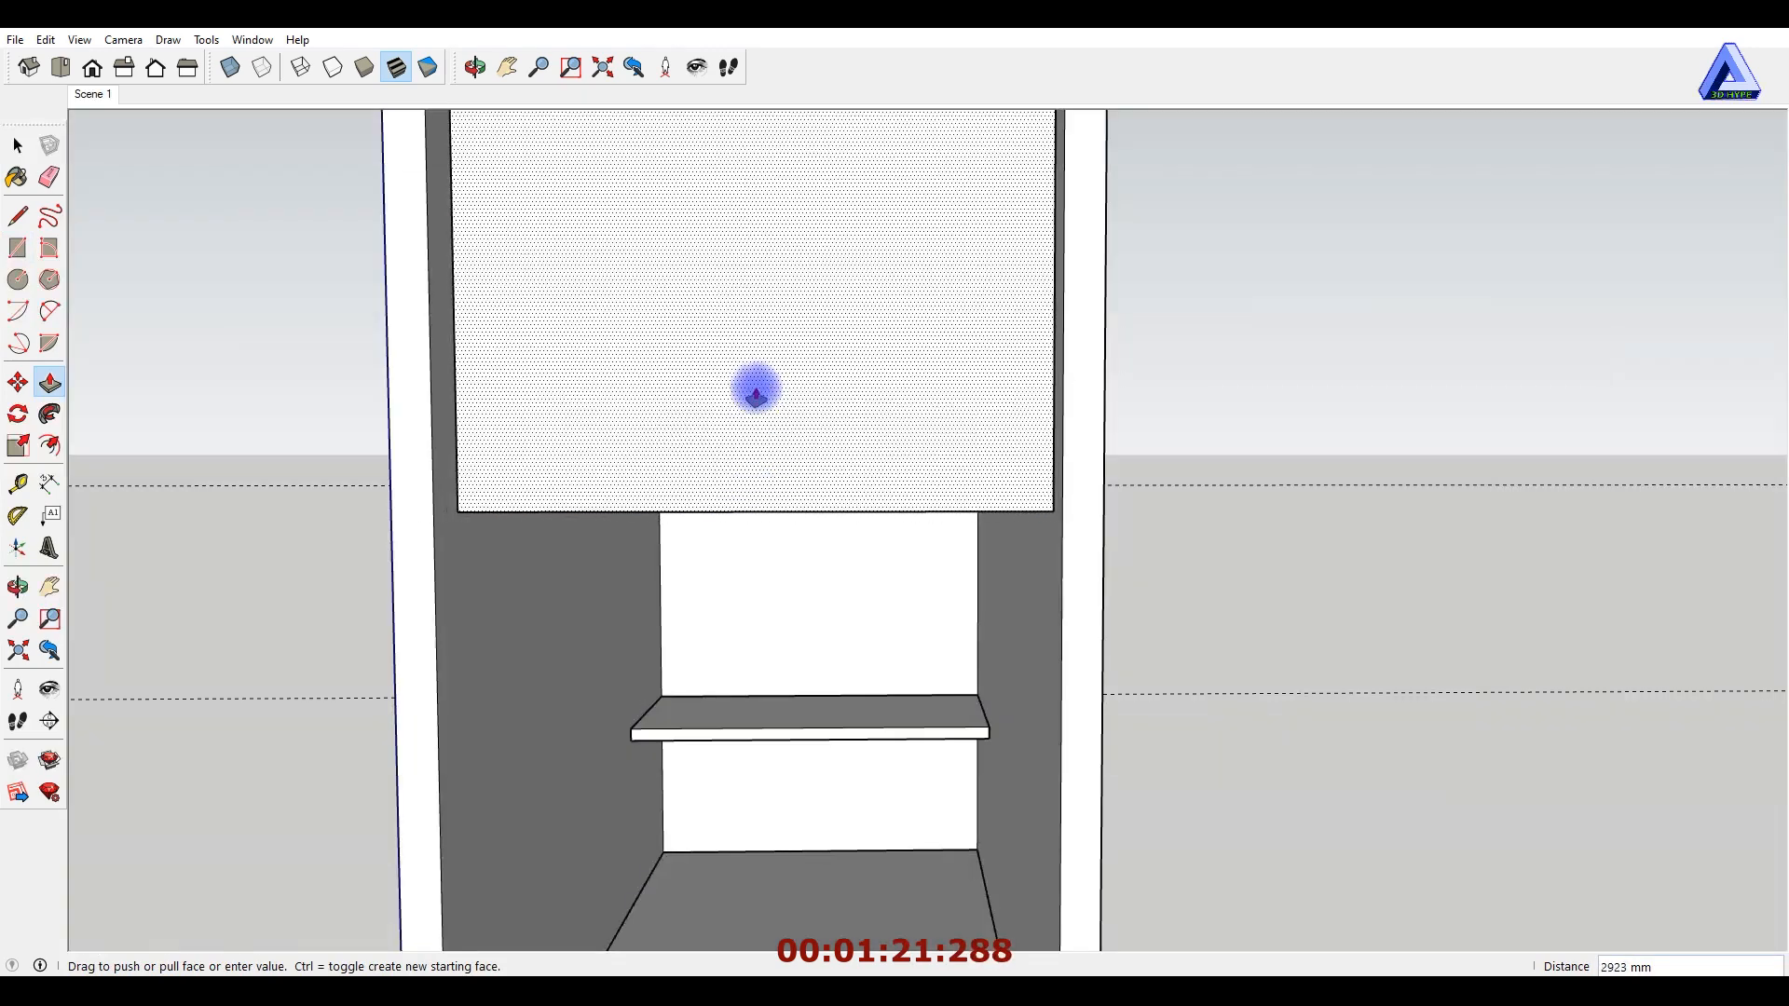
type("600")
key("Return")
scroll(759, 410, "down", 4)
middle_click_drag(770, 474, 792, 387)
Select all of the overhead box's geometry and make it a group.
key("space")
left_click_drag(663, 283, 933, 589)
right_click(894, 494)
left_click(856, 582)
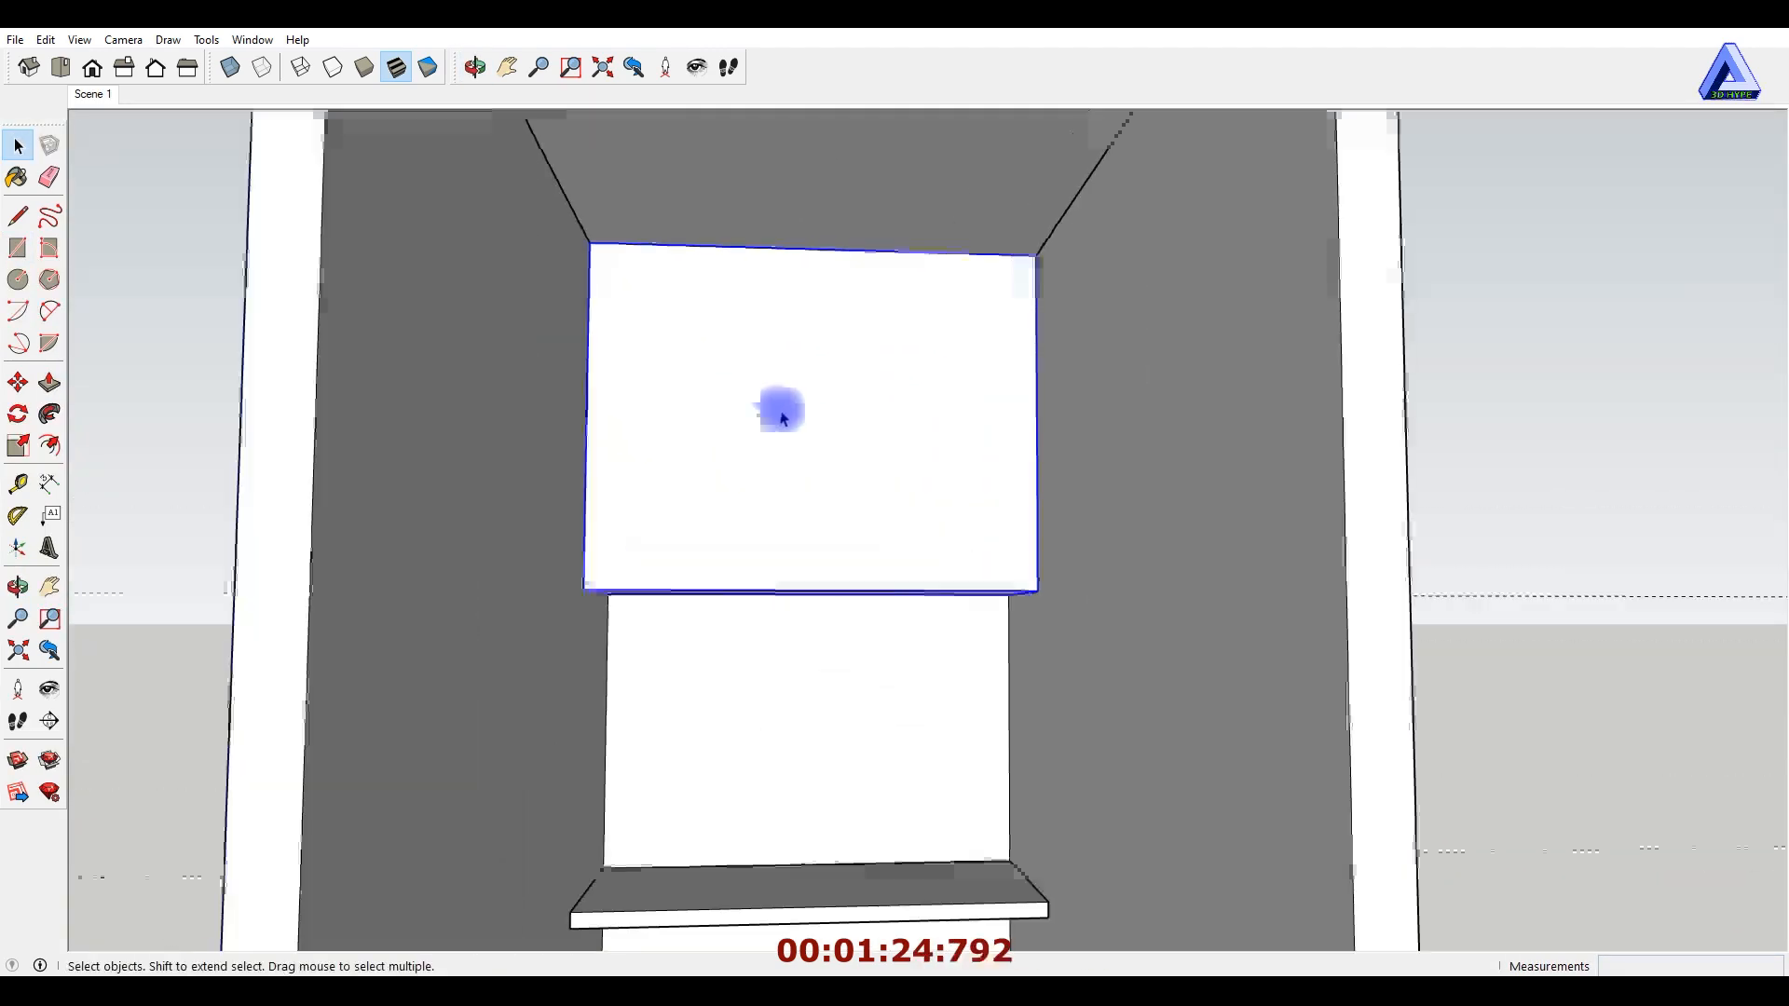
Update Scene 1 with a closer interior view facing the shelf and overhead box.
middle_click_drag(783, 407, 677, 545)
scroll(715, 459, "down", 3)
scroll(711, 483, "down", 2)
left_click(93, 94)
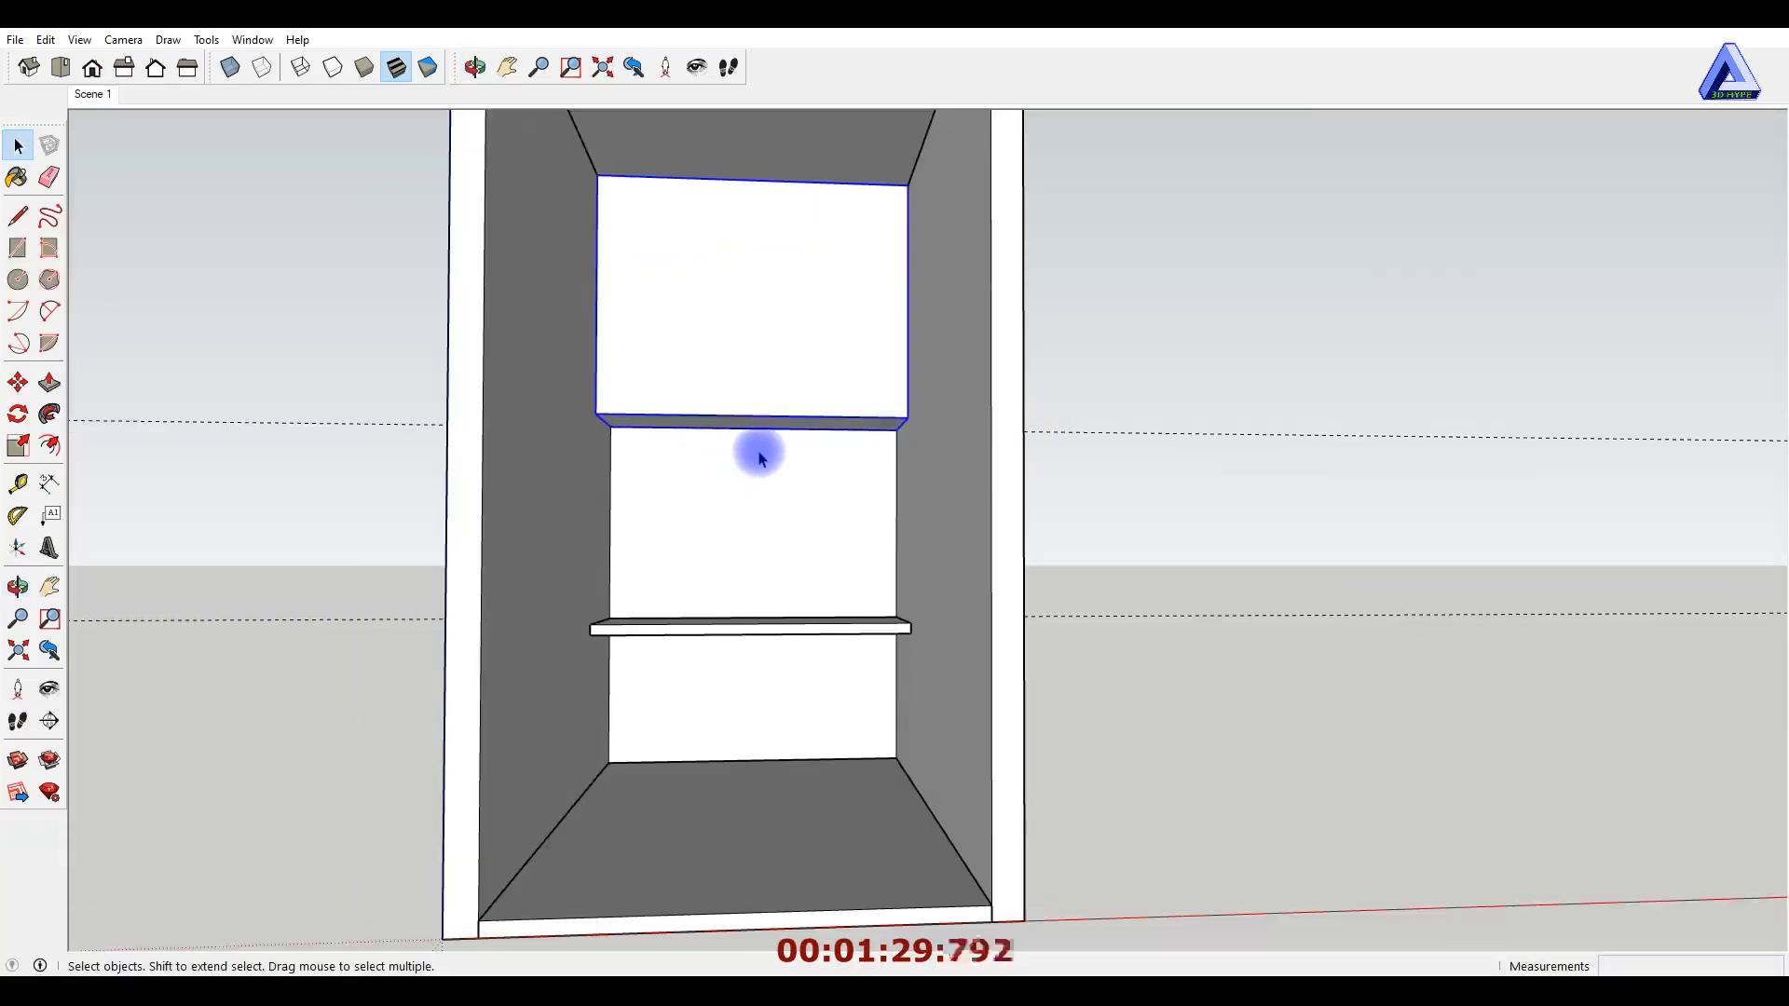
middle_click_drag(759, 454, 663, 539)
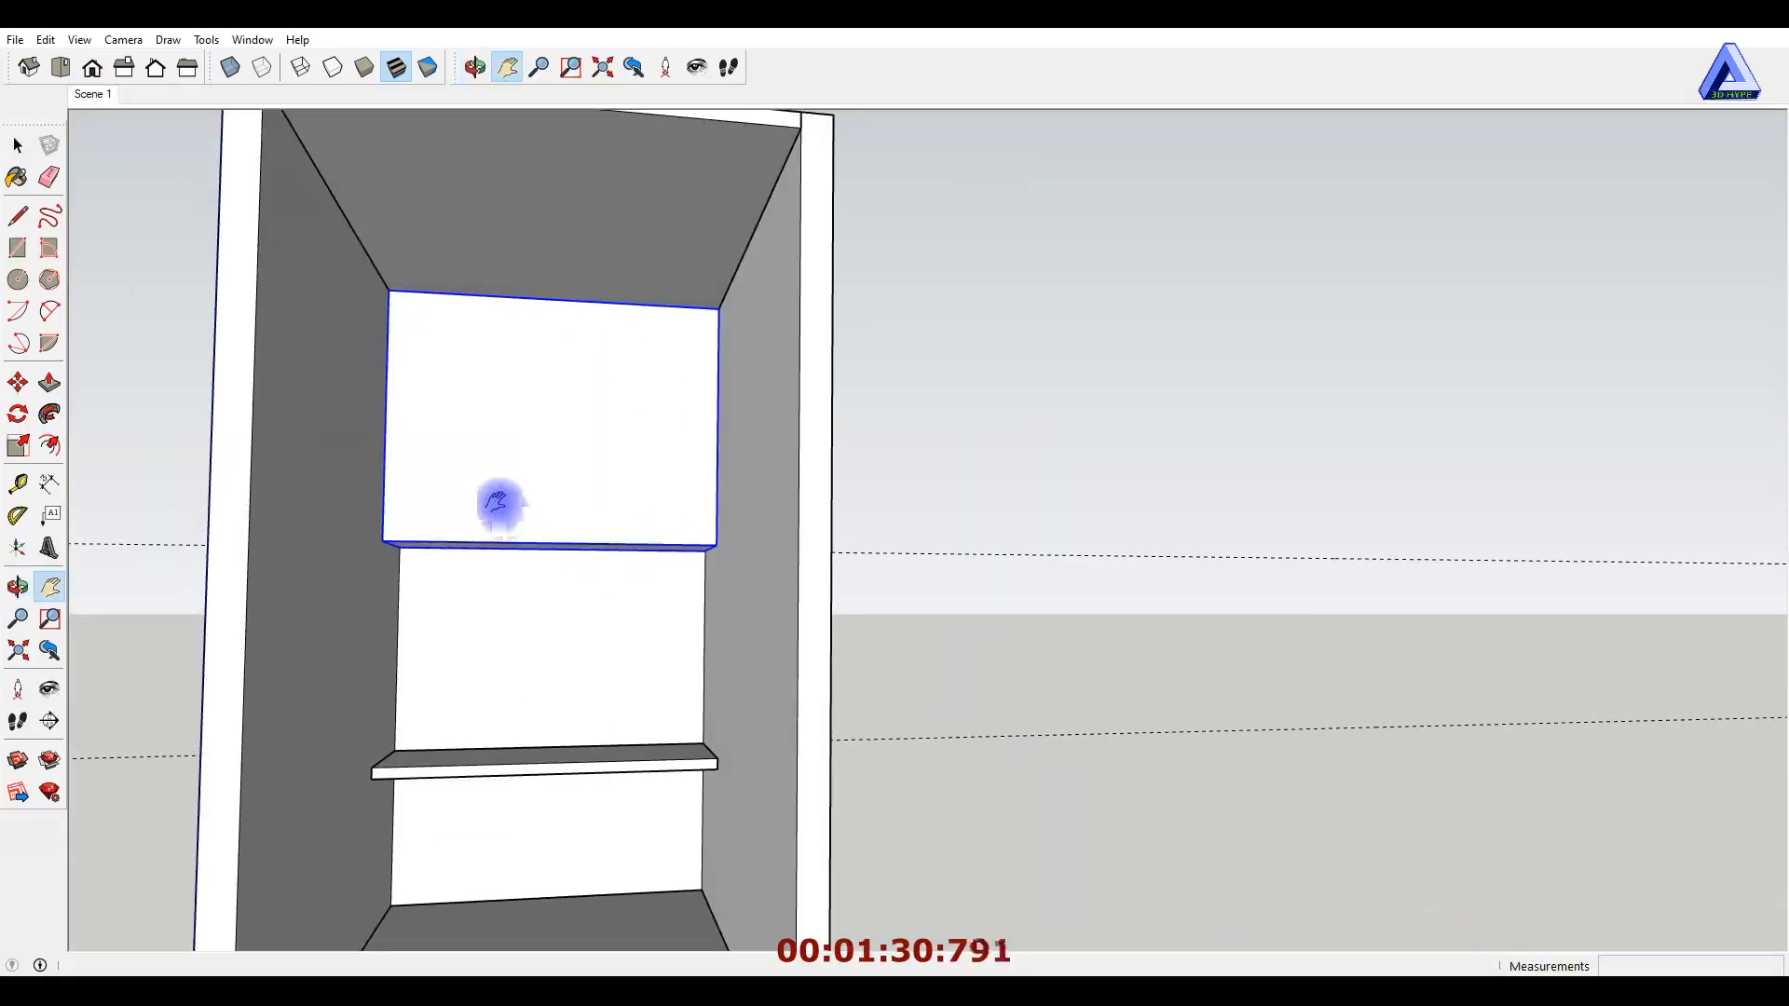
scroll(643, 463, "up", 2)
middle_click_drag(499, 503, 608, 604, "shift")
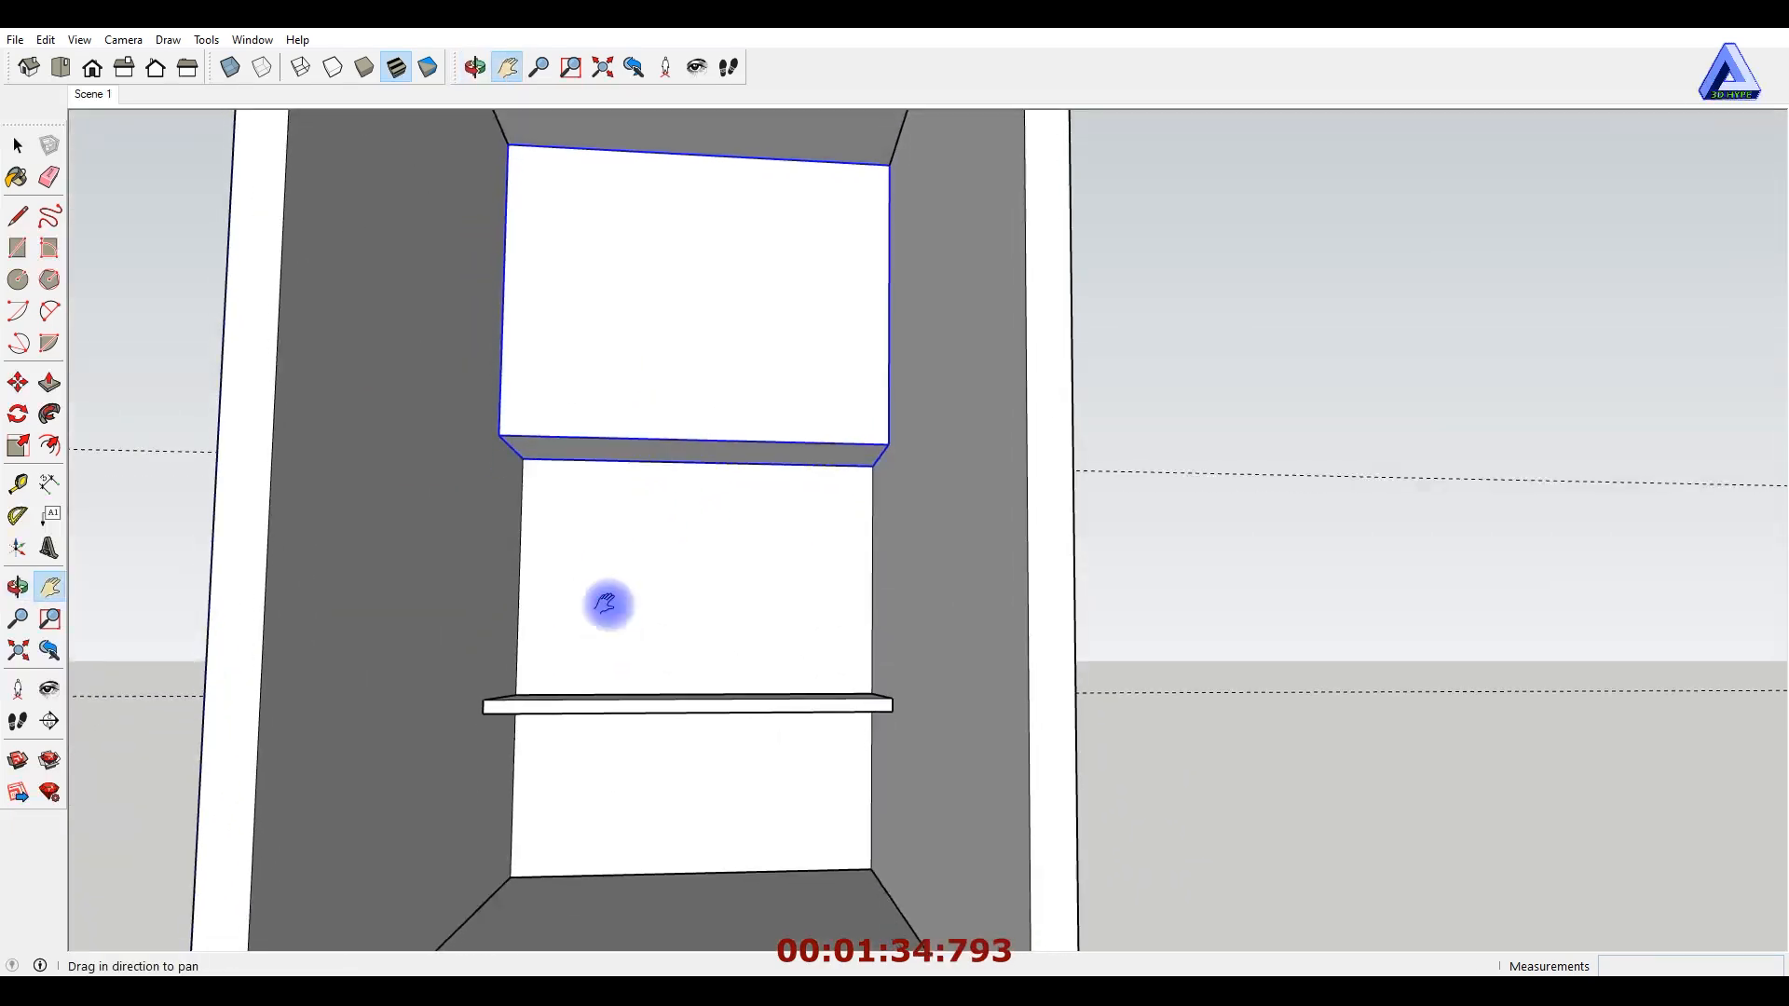
right_click(92, 94)
left_click(136, 160)
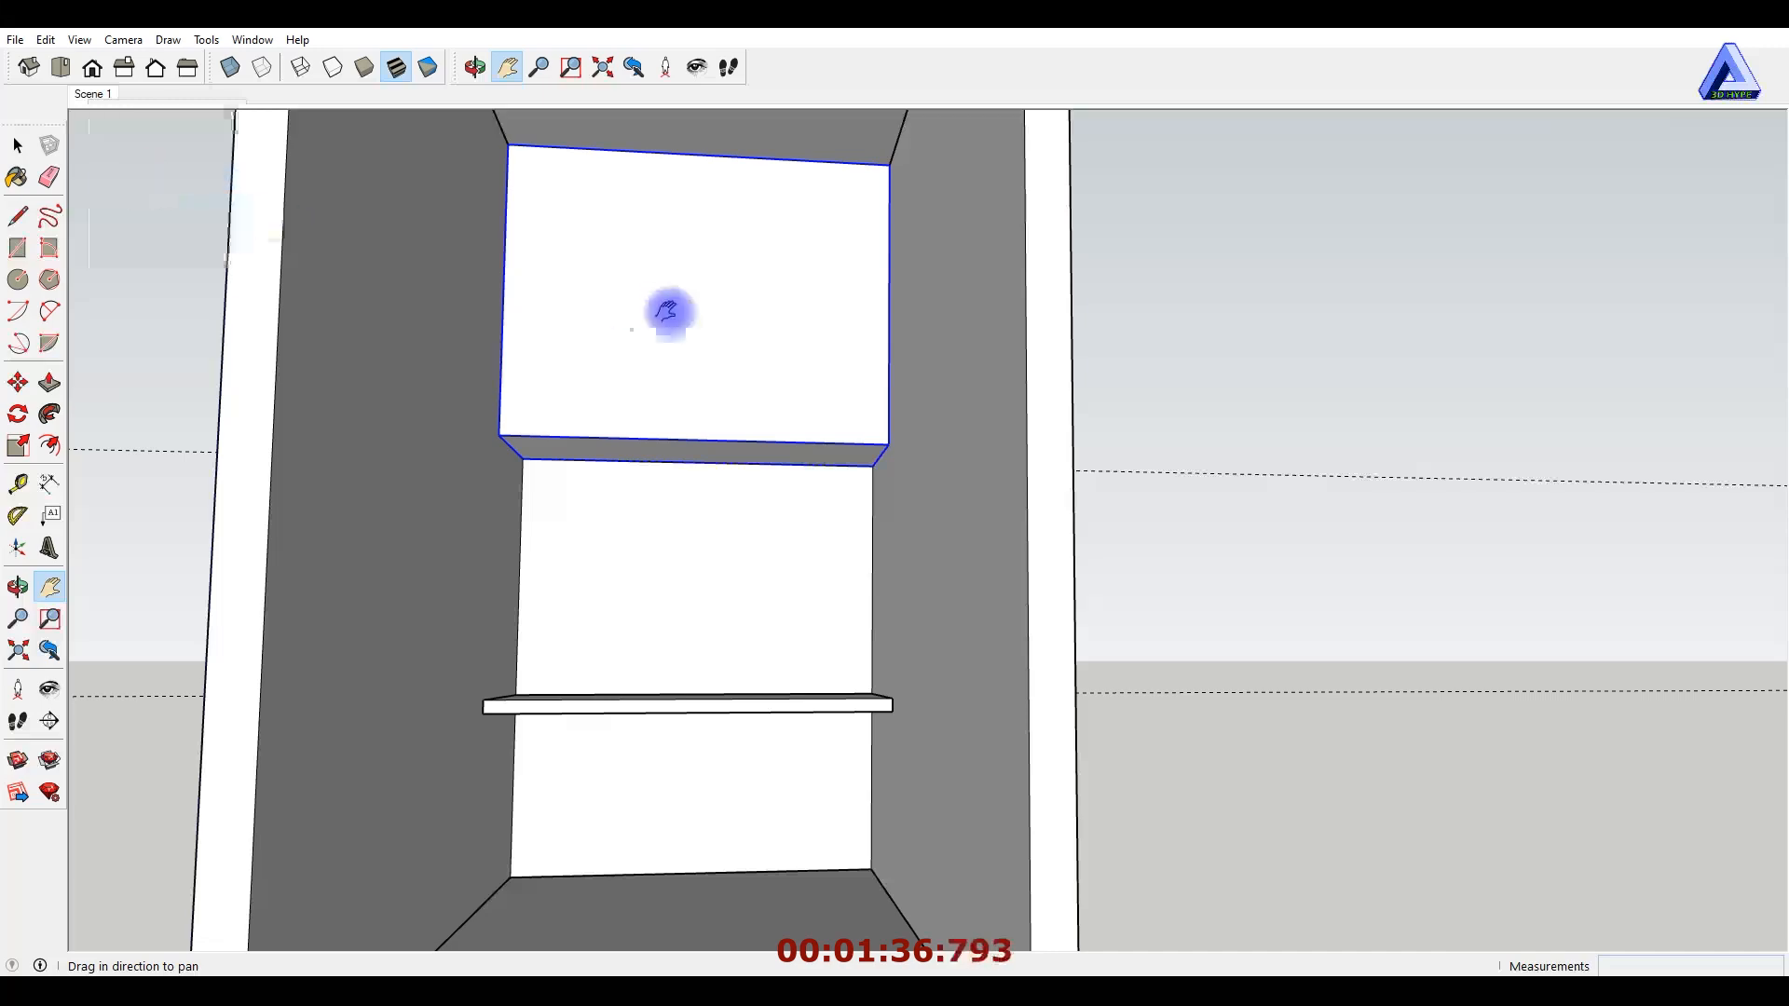
Try to move the entire model back along the green axis.
middle_click_drag(671, 307, 539, 444)
scroll(714, 484, "down", 5)
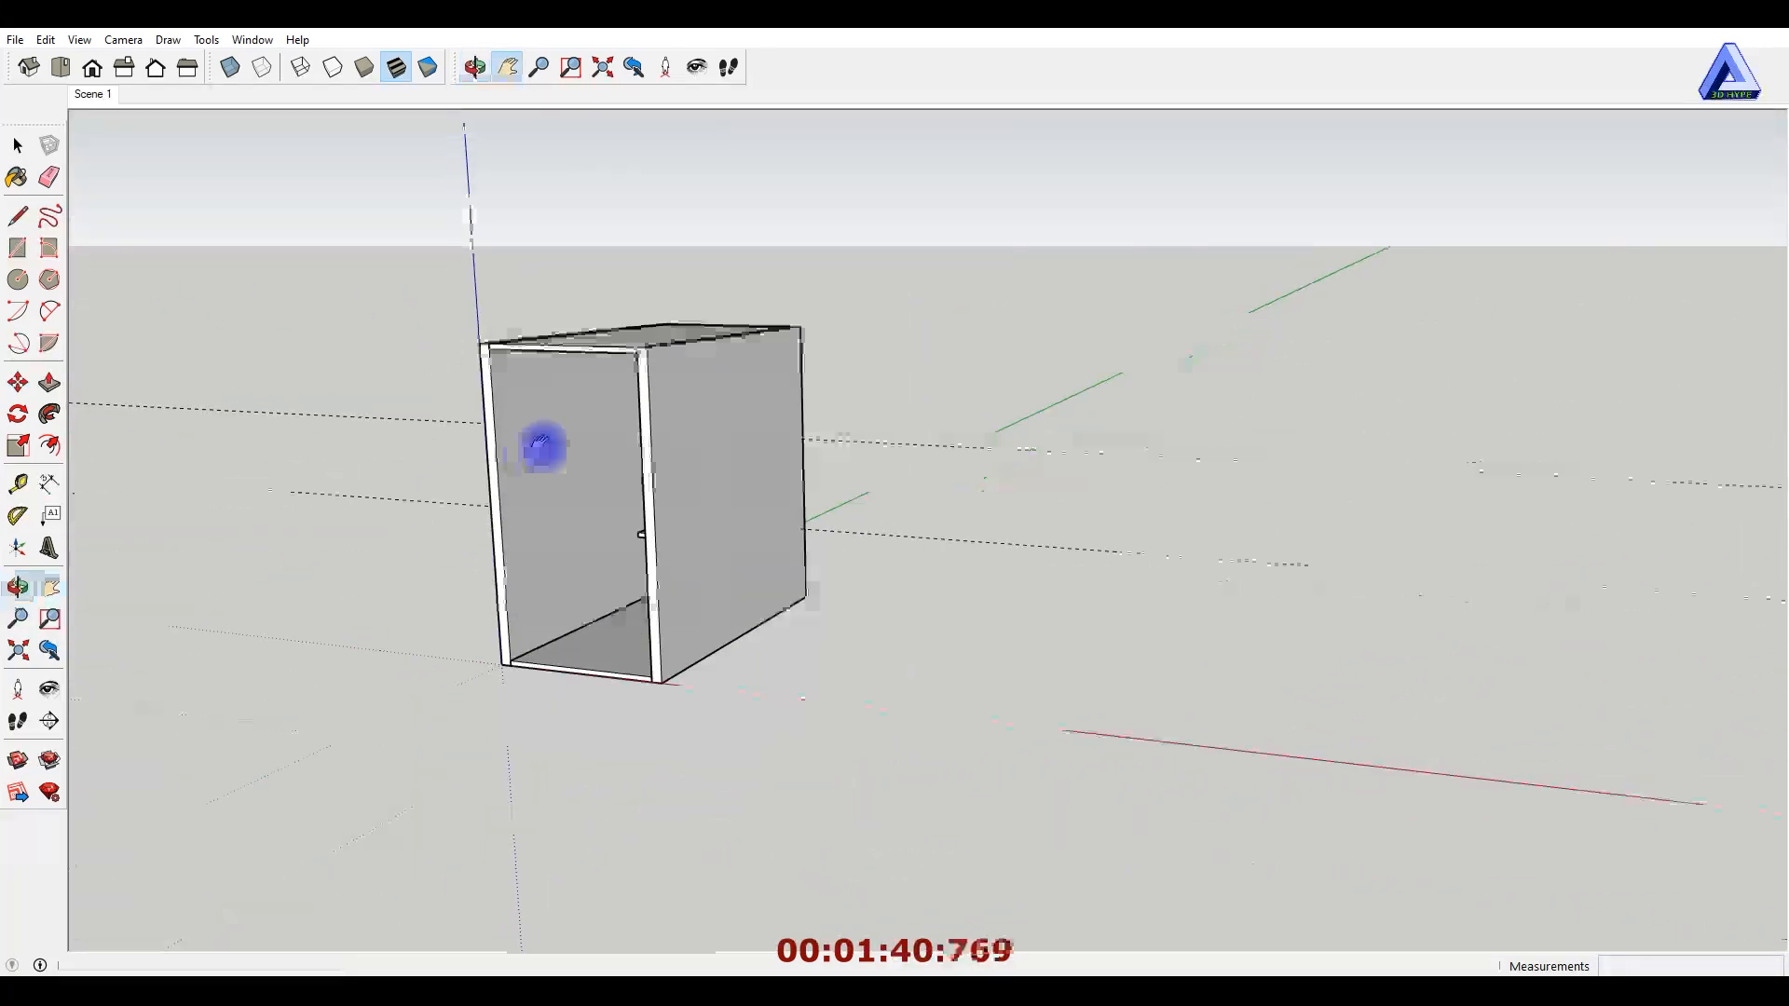
left_click(685, 698)
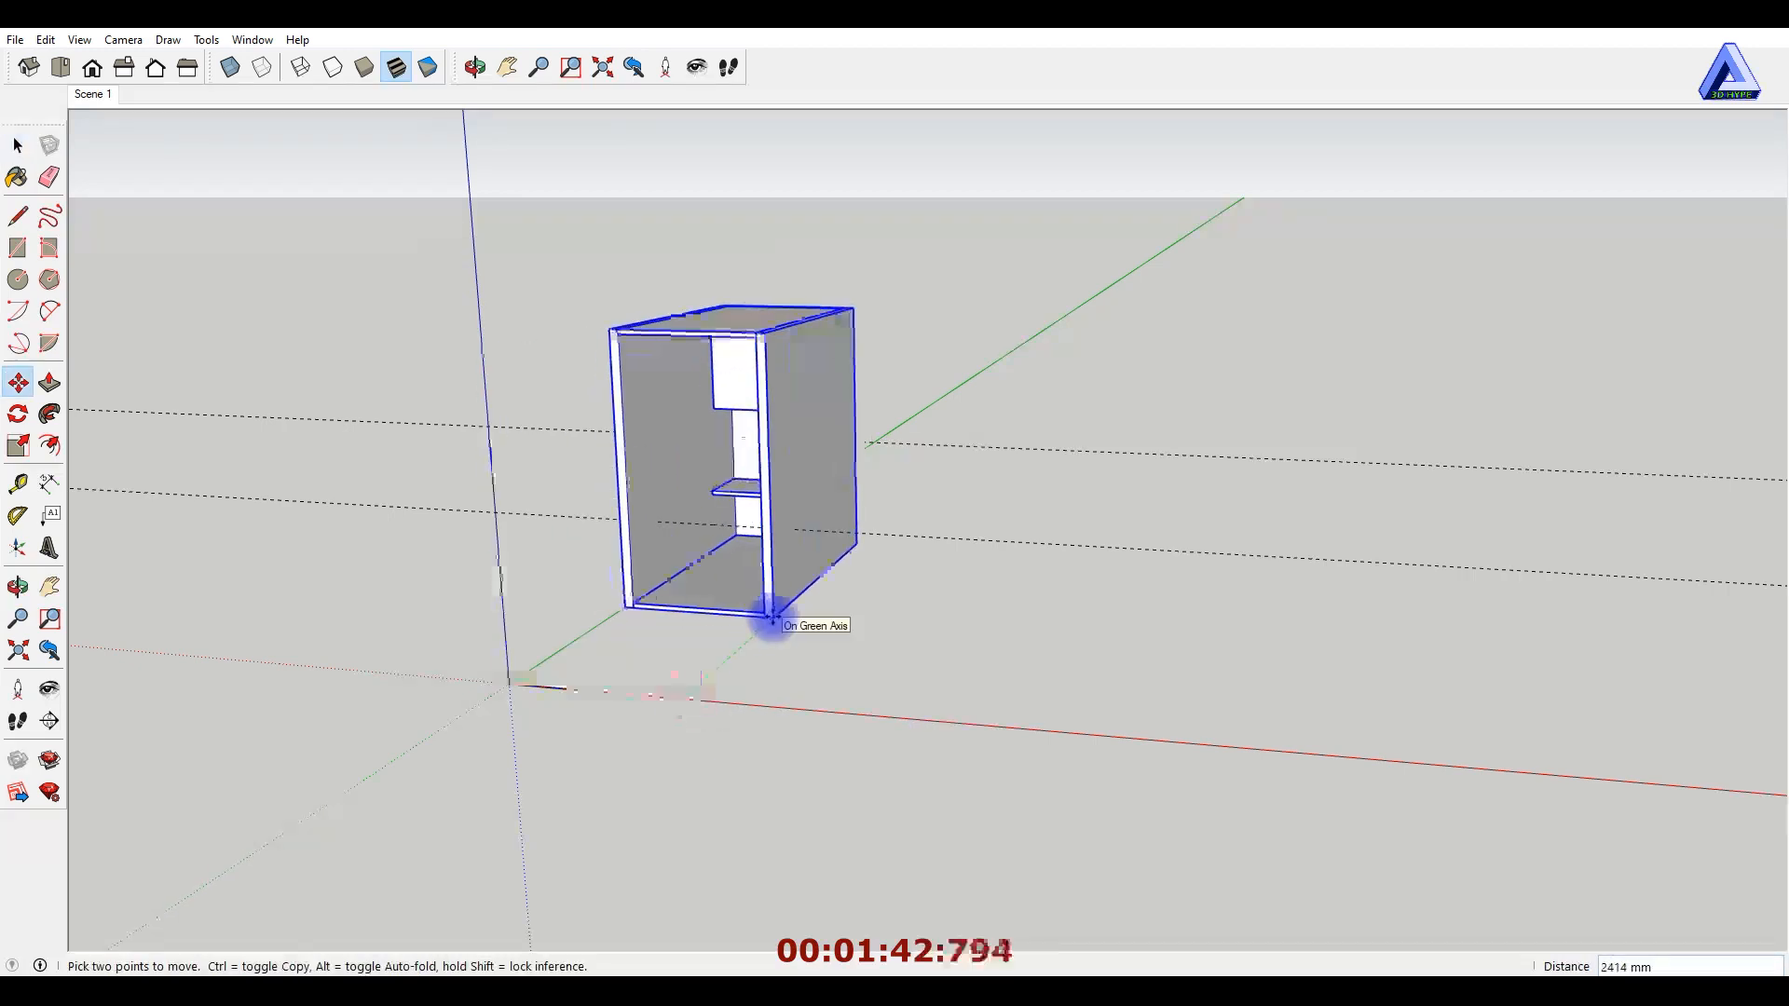
left_click(759, 622)
key("space")
Extend the side wall groups forward with Push/Pull on their front faces.
scroll(761, 610, "up", 2)
double_click(760, 606)
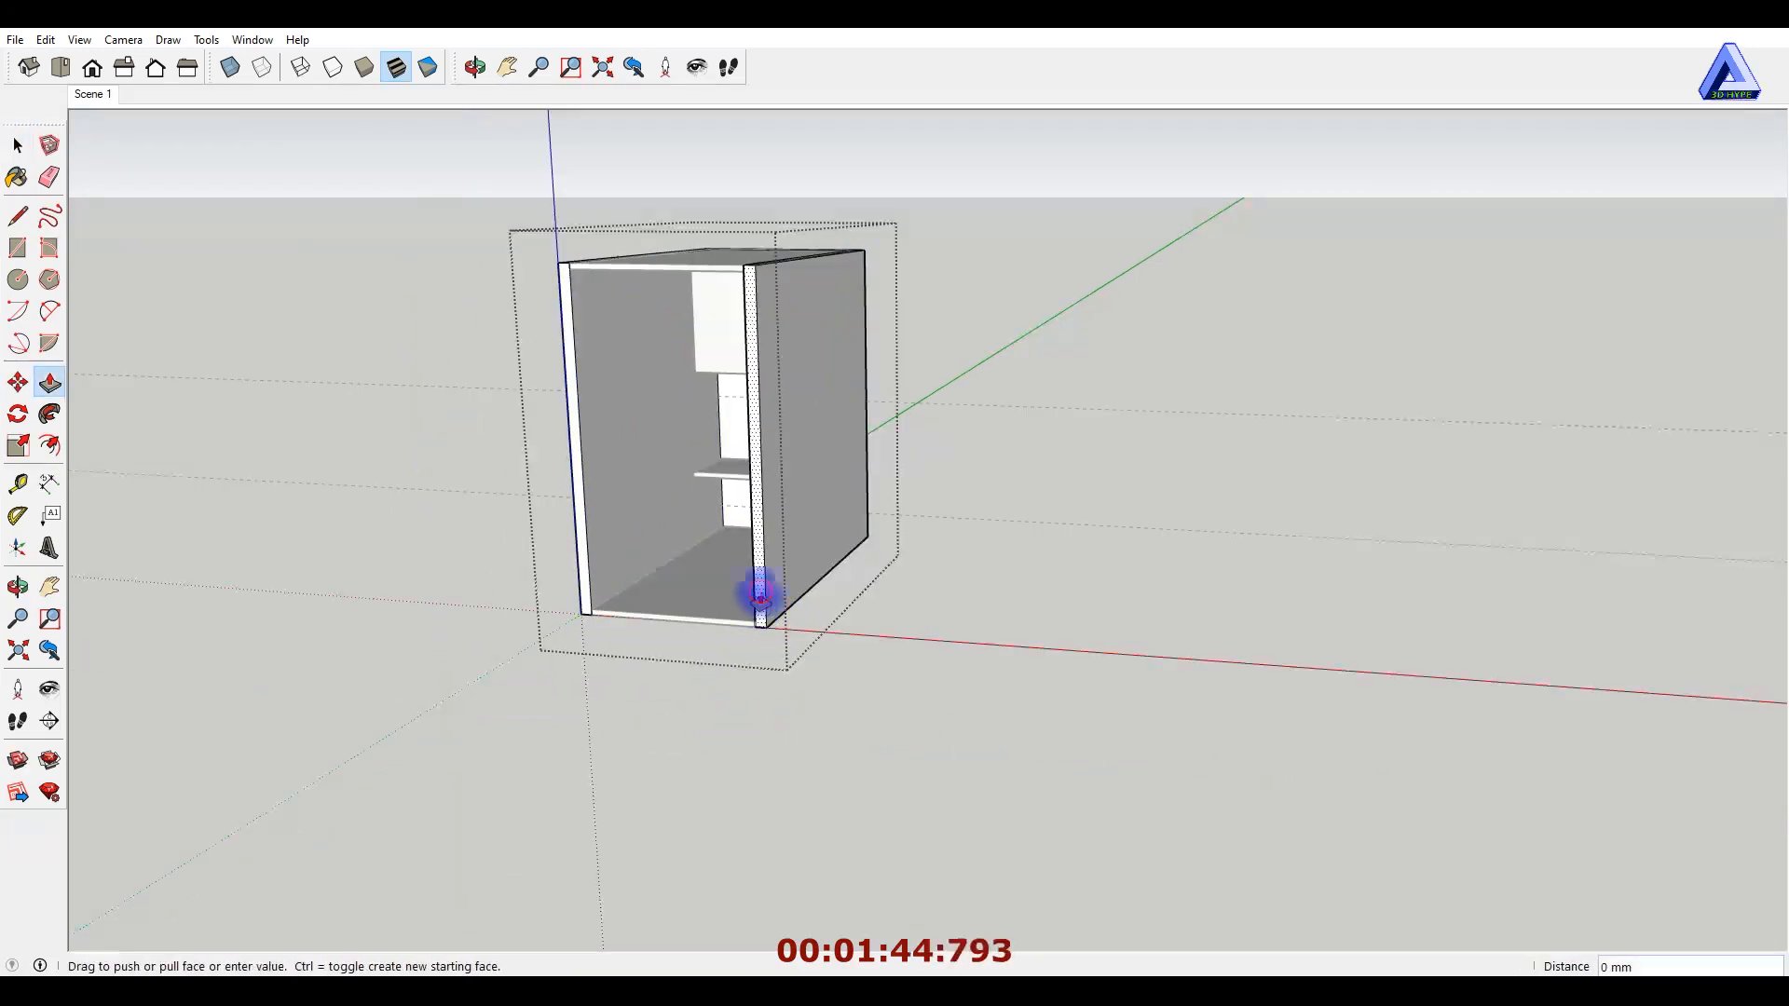
scroll(760, 596, "down", 4)
key("space")
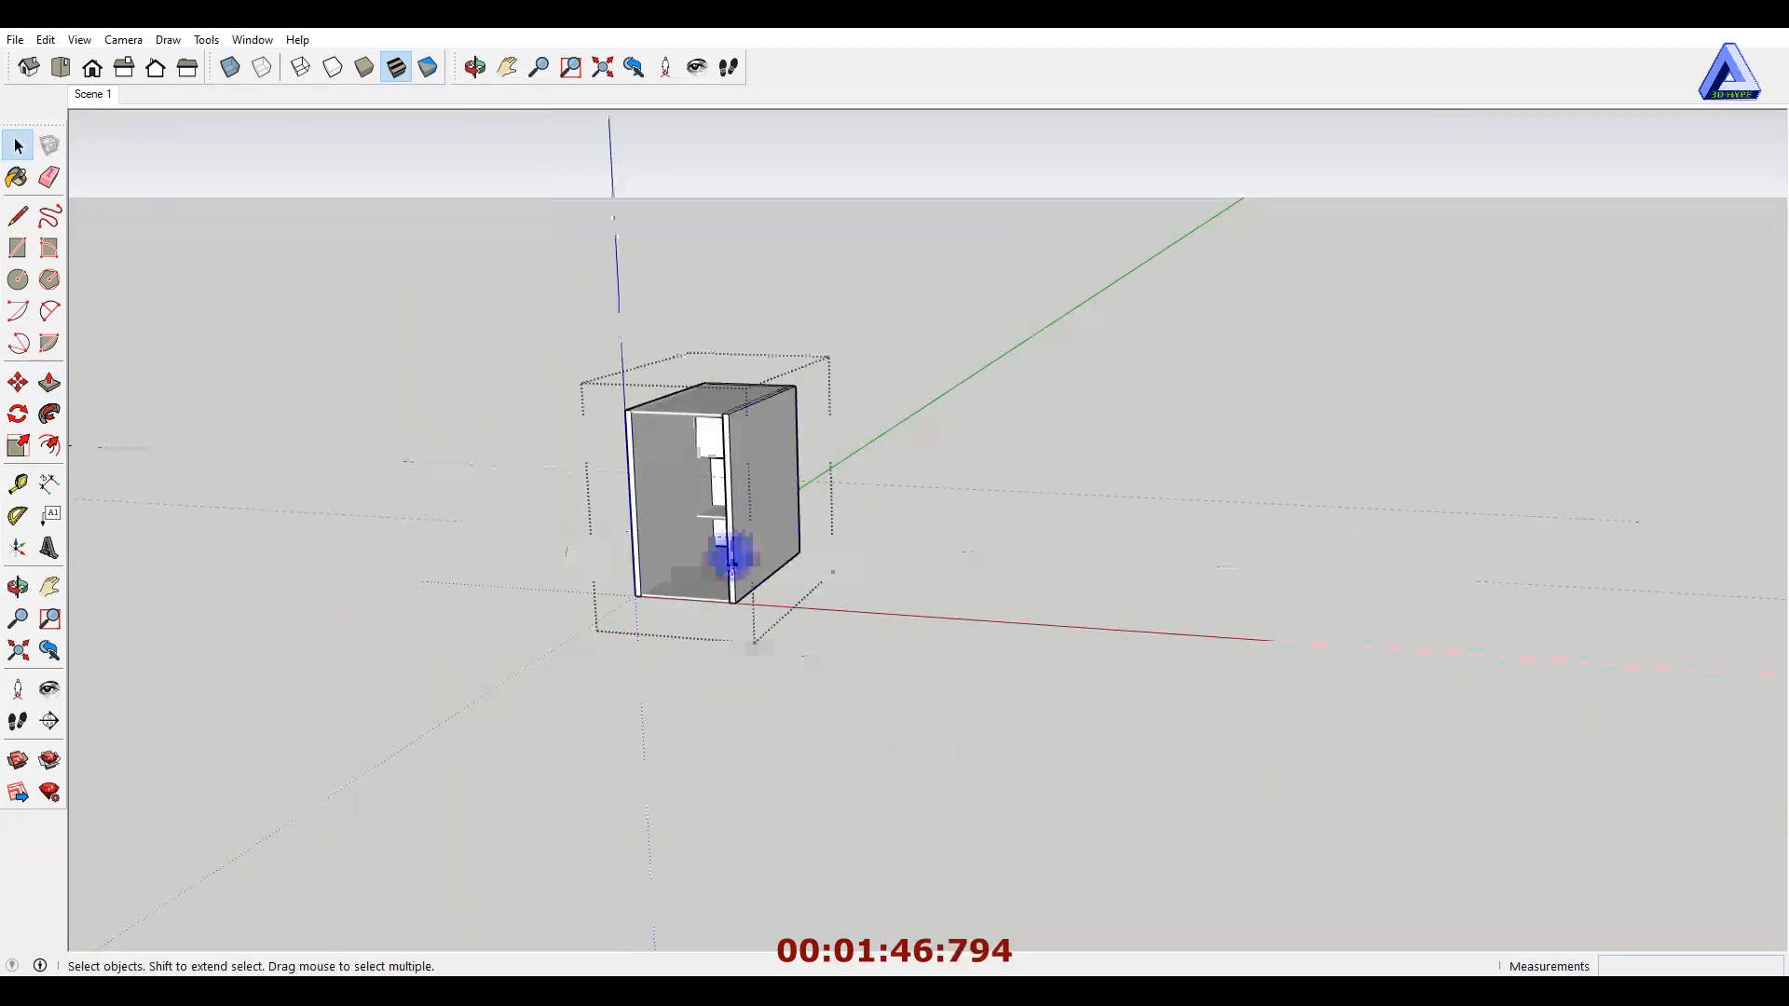
middle_click_drag(620, 604, 867, 686)
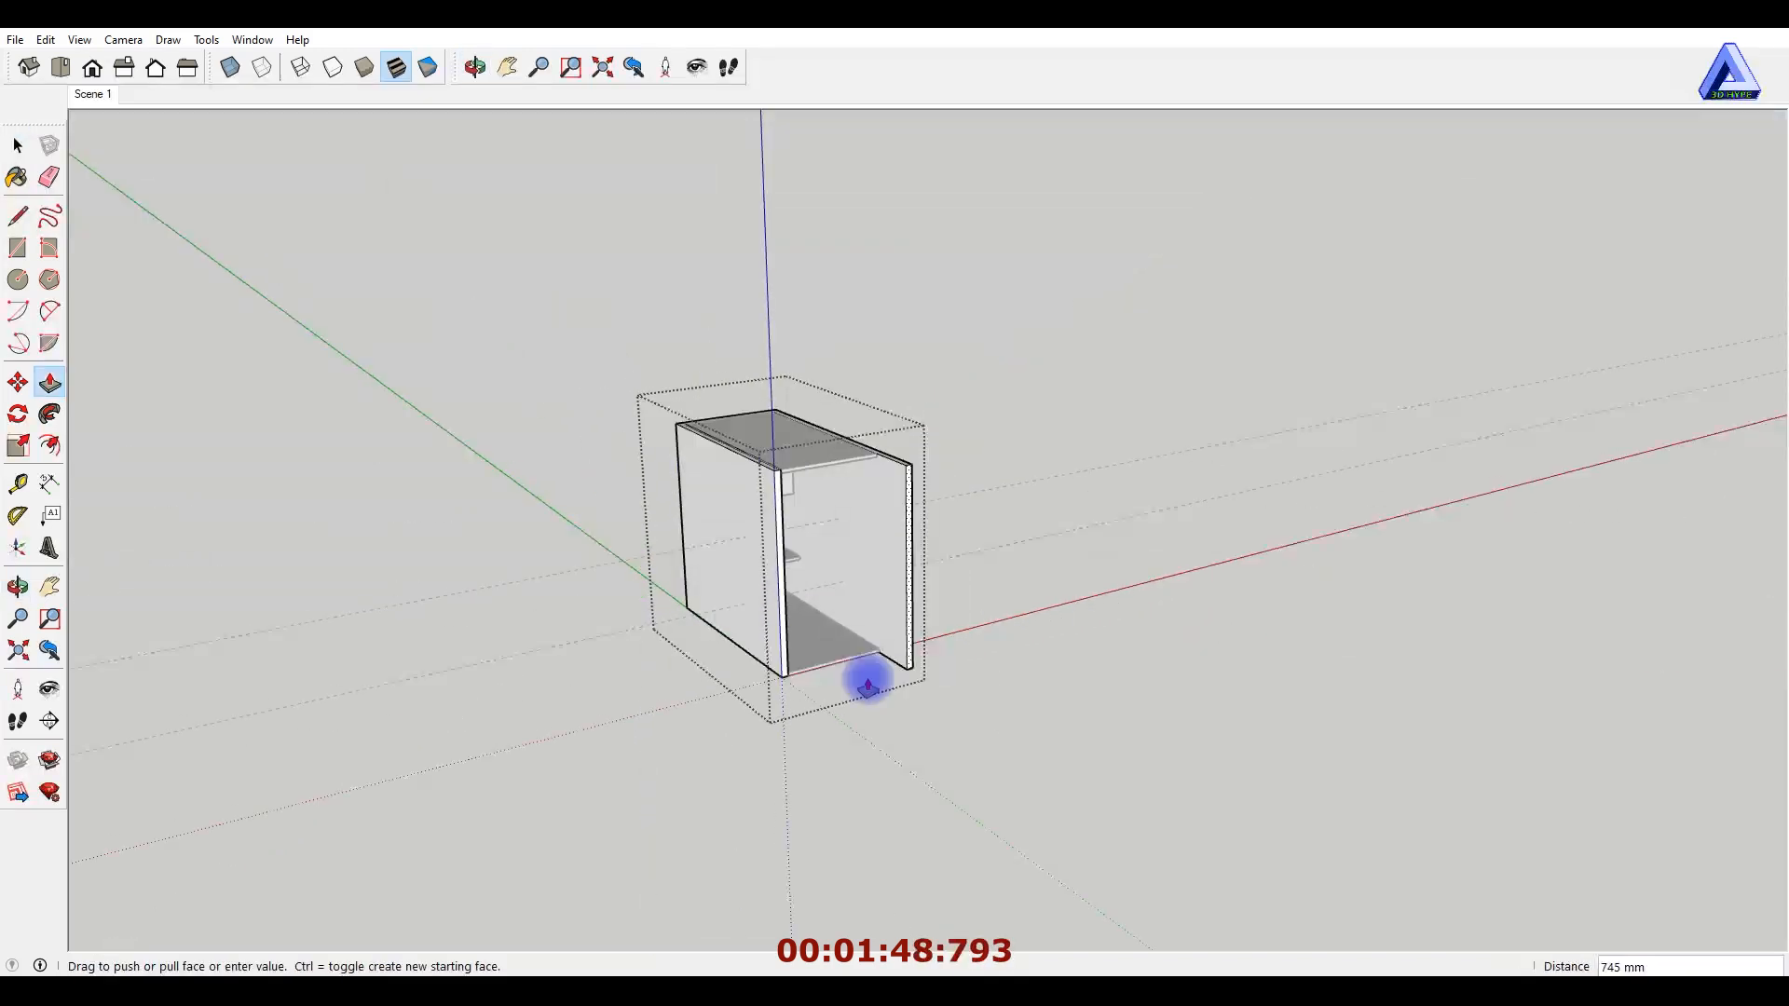
left_click(935, 709)
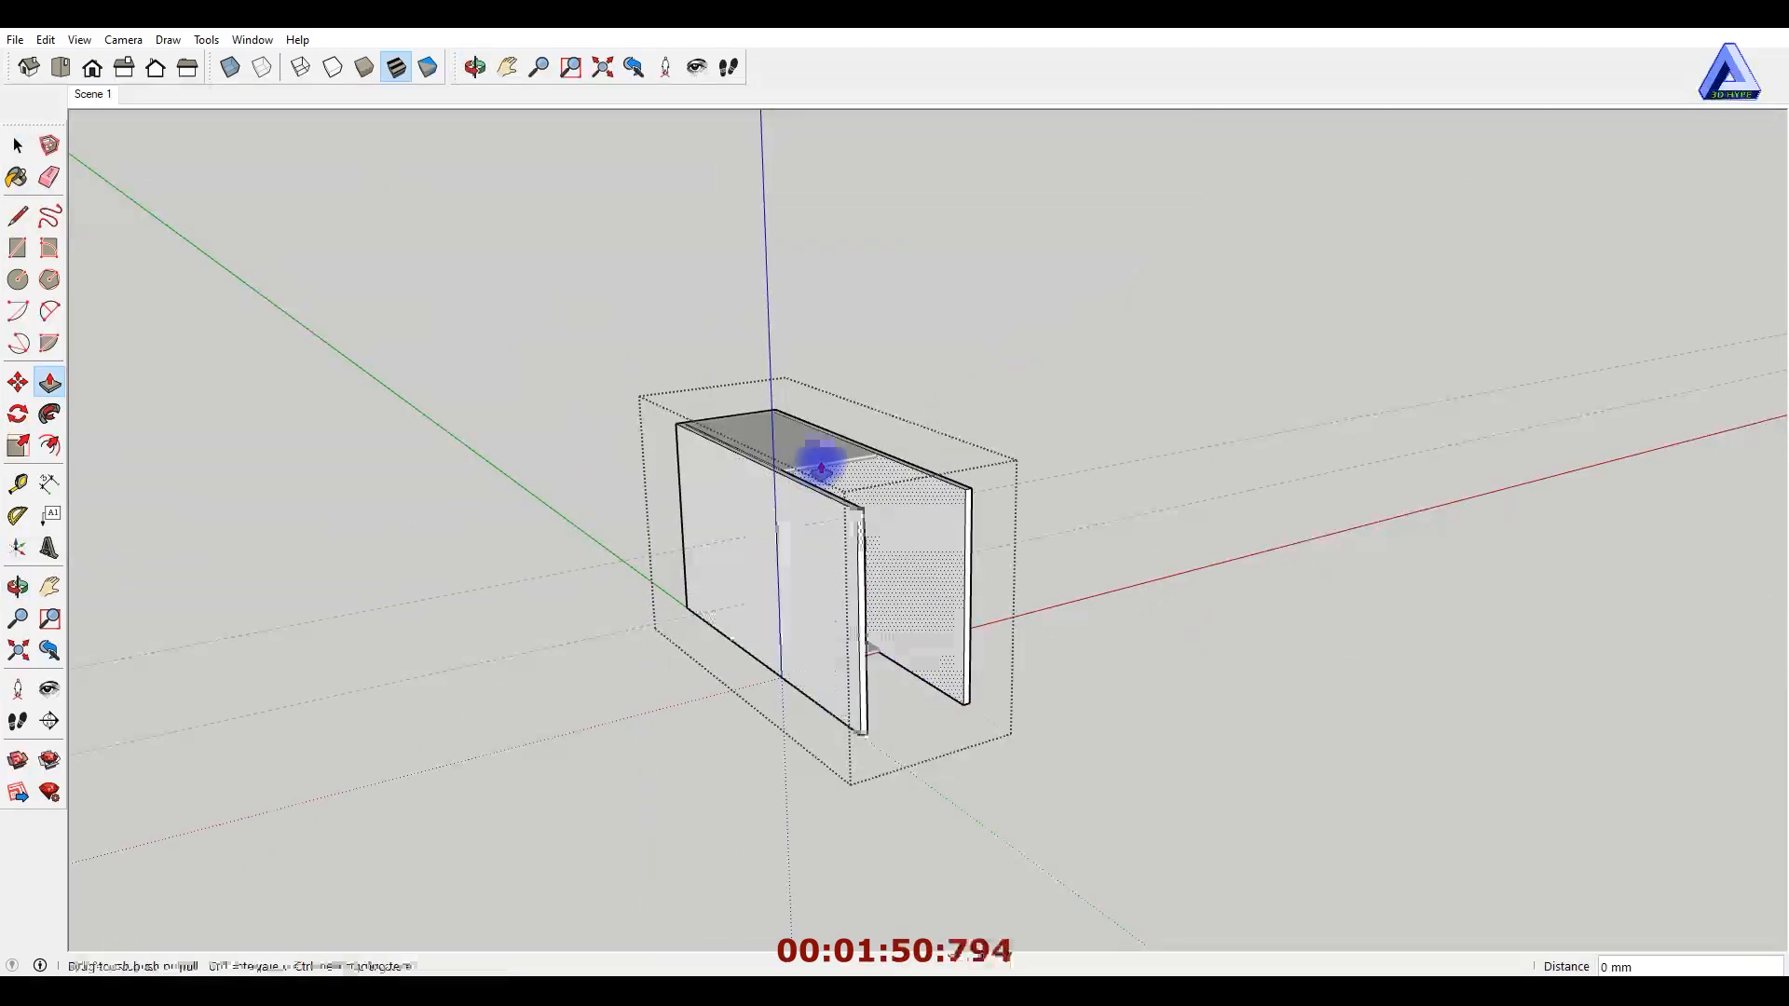
Open the ceiling slab group and Push/Pull its front face forward to the end of the extended side walls.
scroll(820, 465, "up", 6)
key("space")
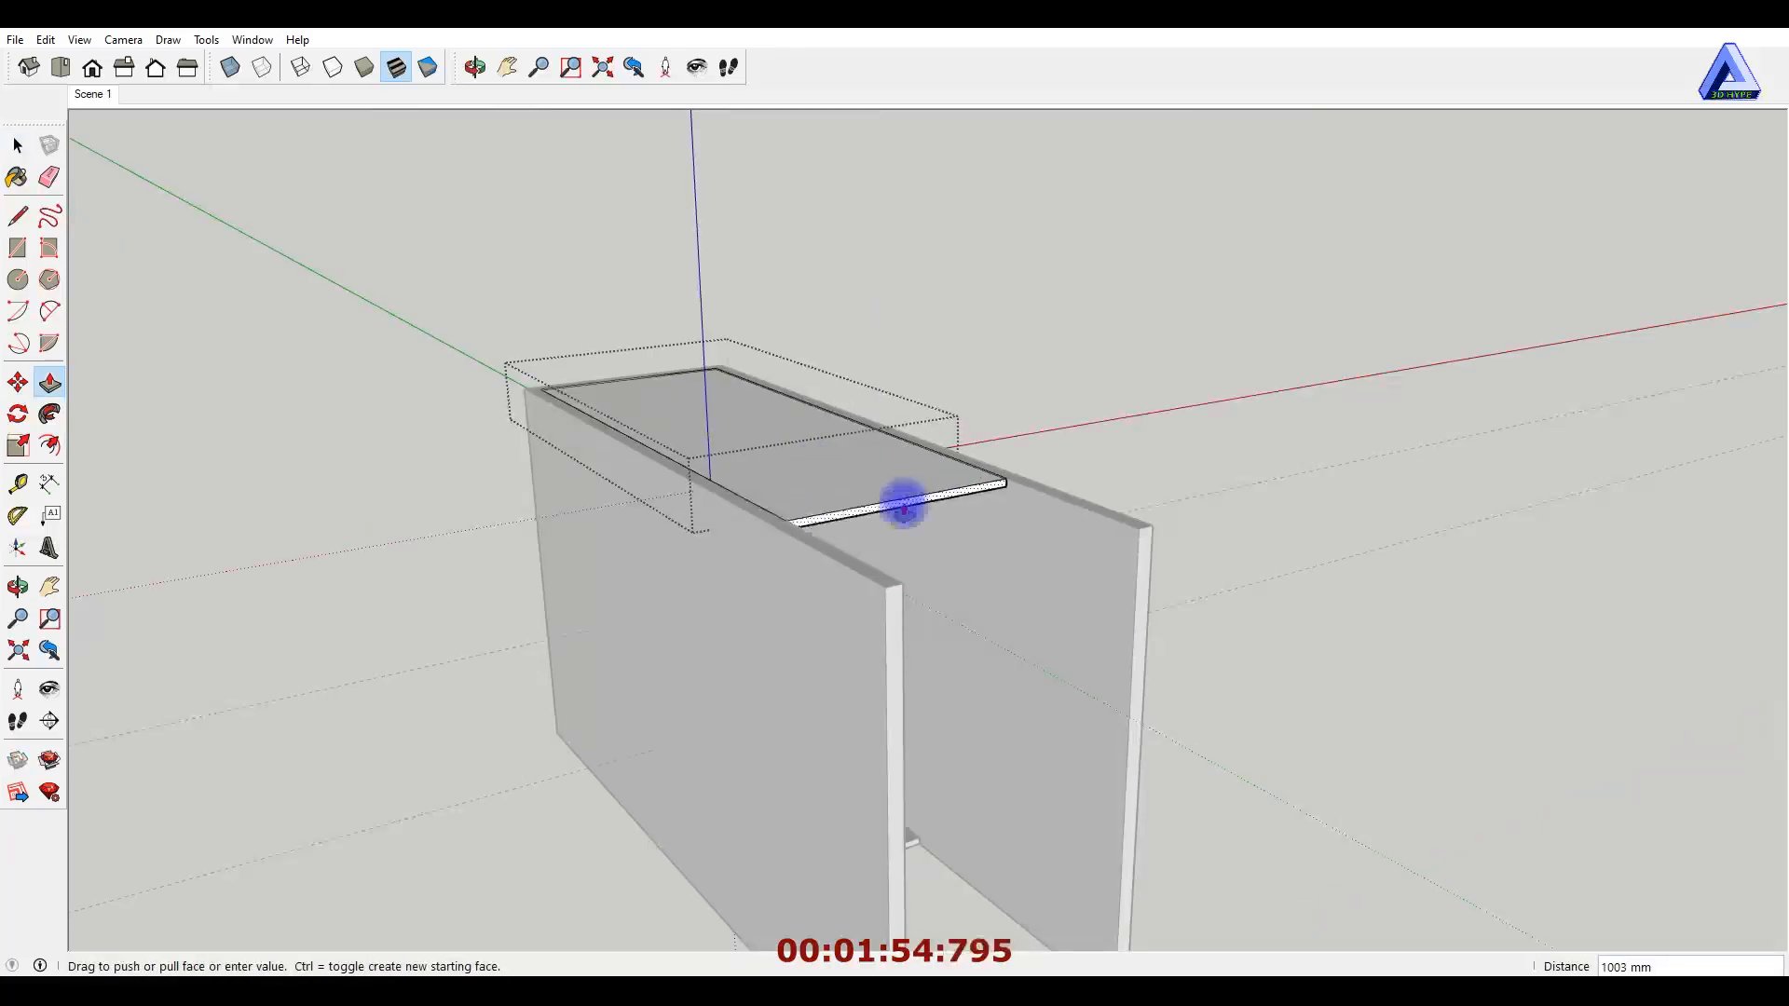
left_click(891, 591)
key("space")
scroll(923, 438, "down", 3)
left_click(1205, 727)
Open the floor slab group and Push/Pull its front face forward to the end of the side walls.
middle_click_drag(1202, 722, 1025, 522)
double_click(818, 776)
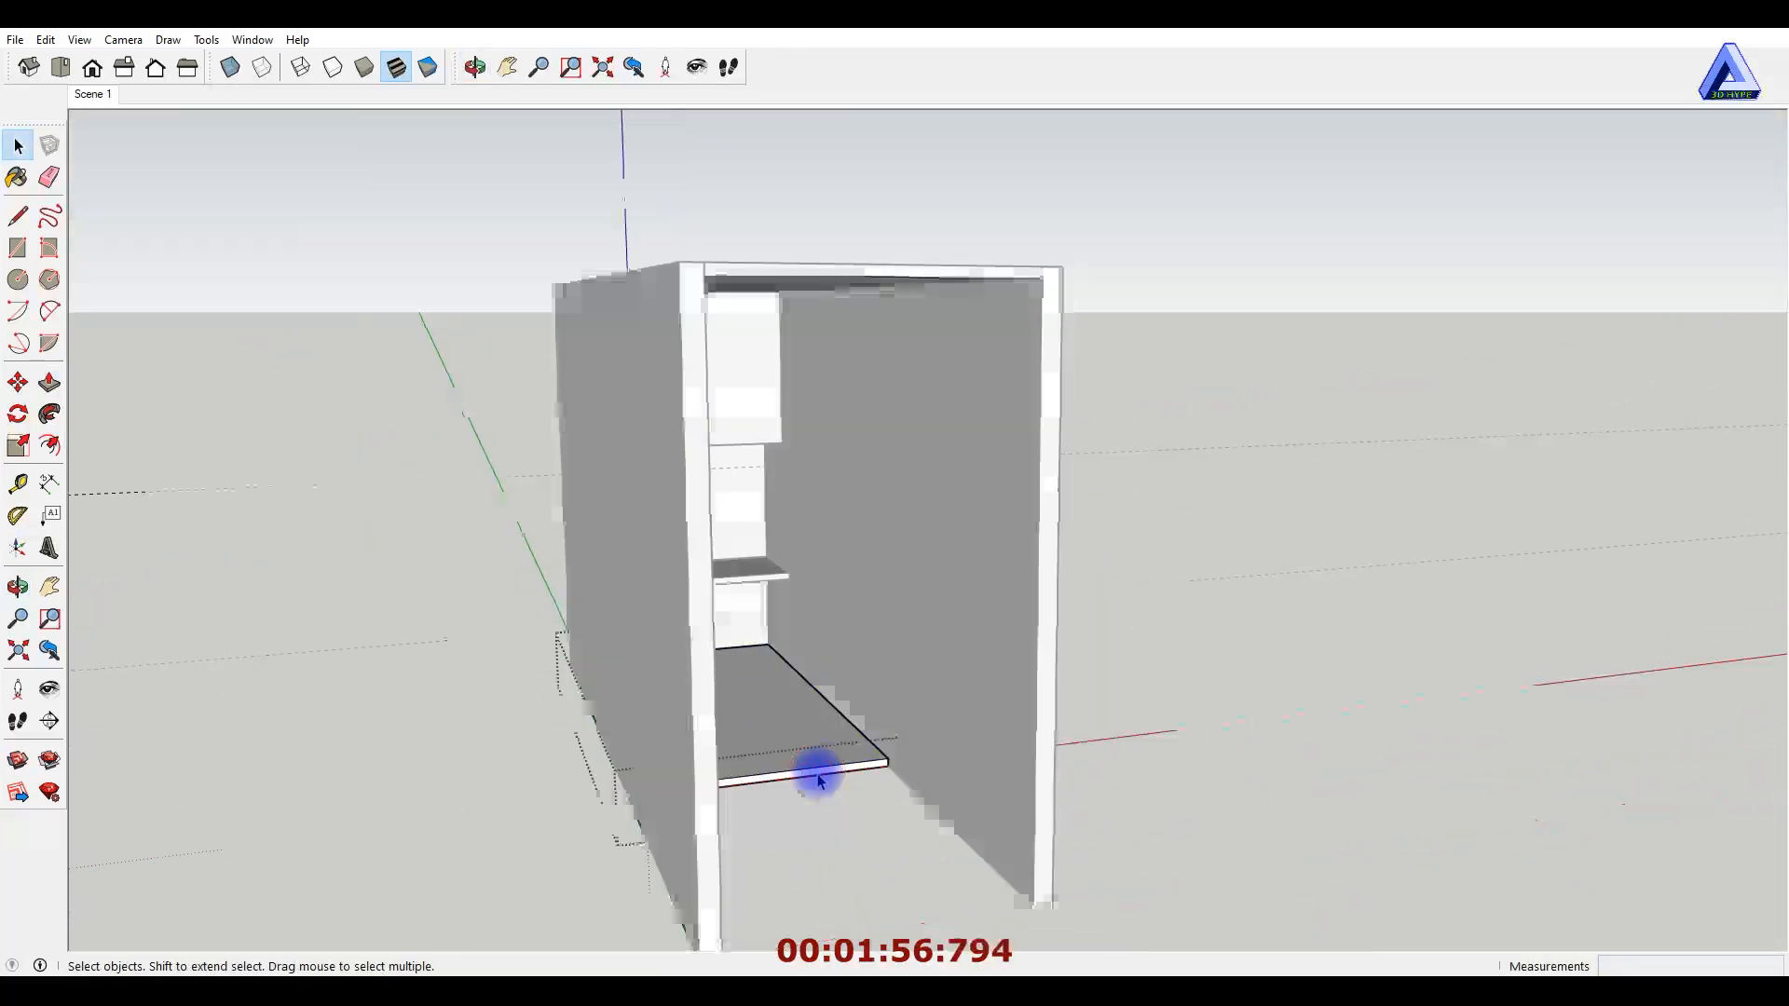
key("p")
left_click(821, 772)
left_click(1033, 899)
key("space")
left_click(1205, 832)
Delete the two horizontal guide lines crossing the back wall.
scroll(843, 513, "down", 4)
middle_click_drag(841, 512, 742, 475)
scroll(791, 499, "up", 8)
middle_click_drag(707, 411, 689, 383)
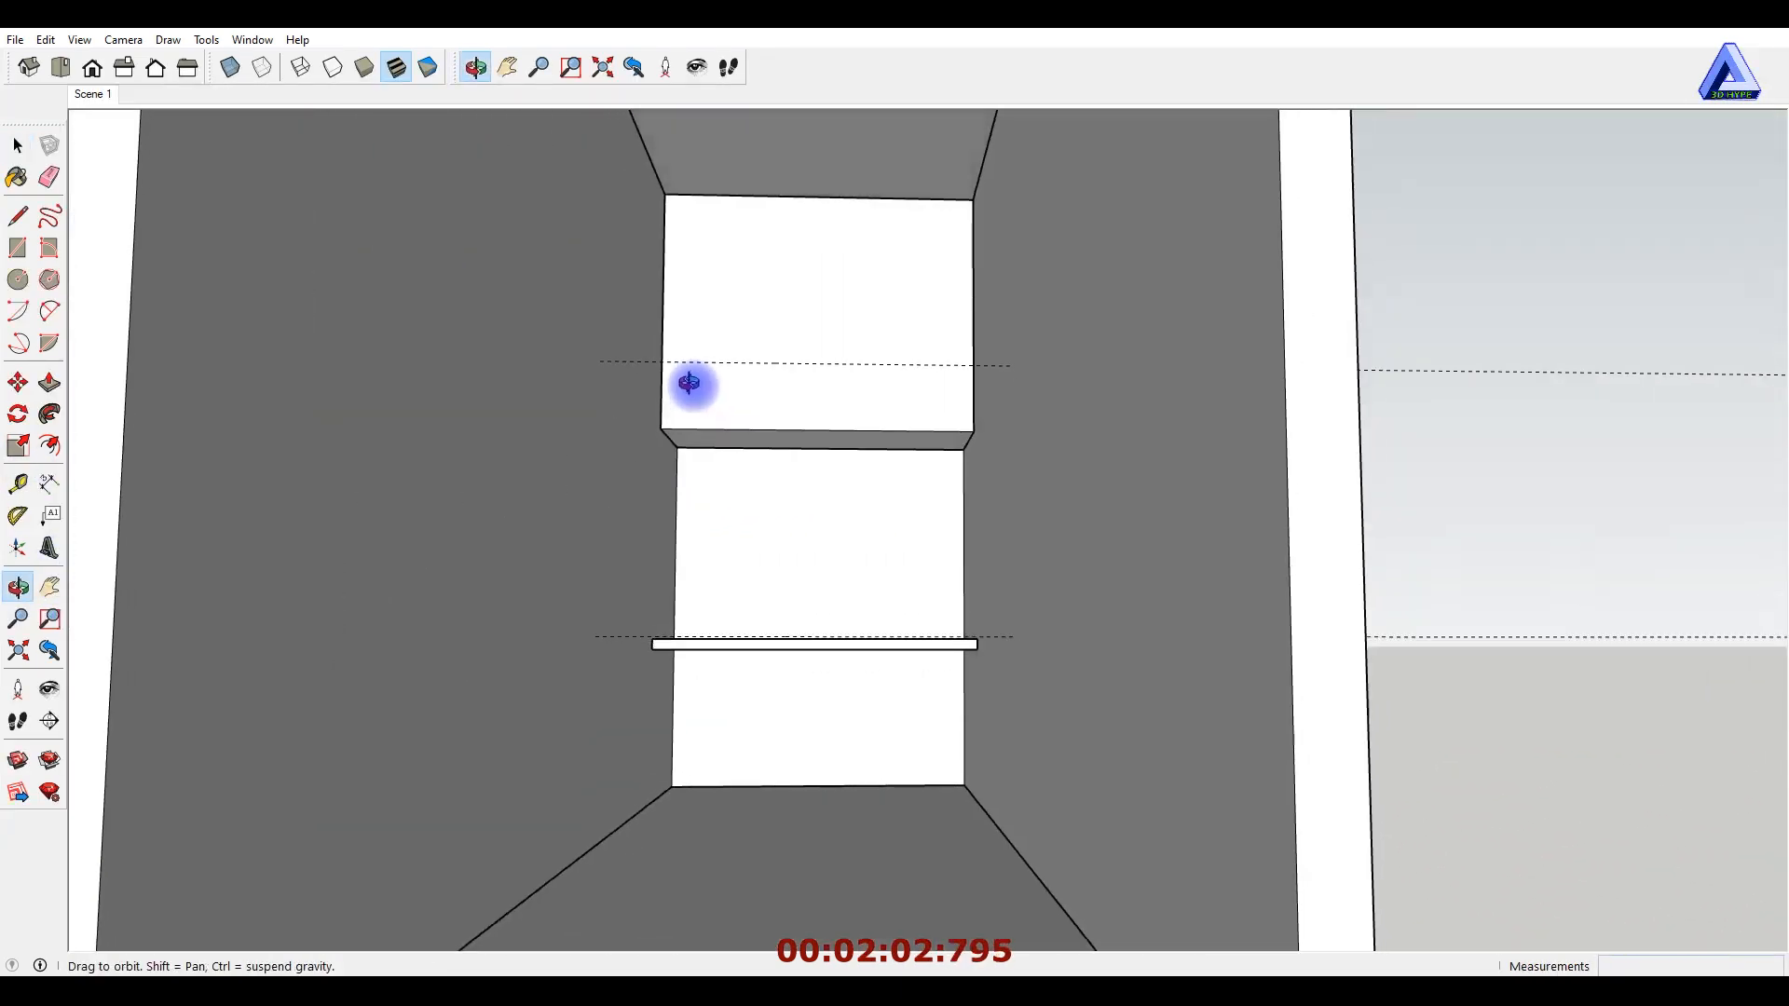
key("space")
scroll(703, 455, "down", 8)
scroll(679, 432, "up", 10)
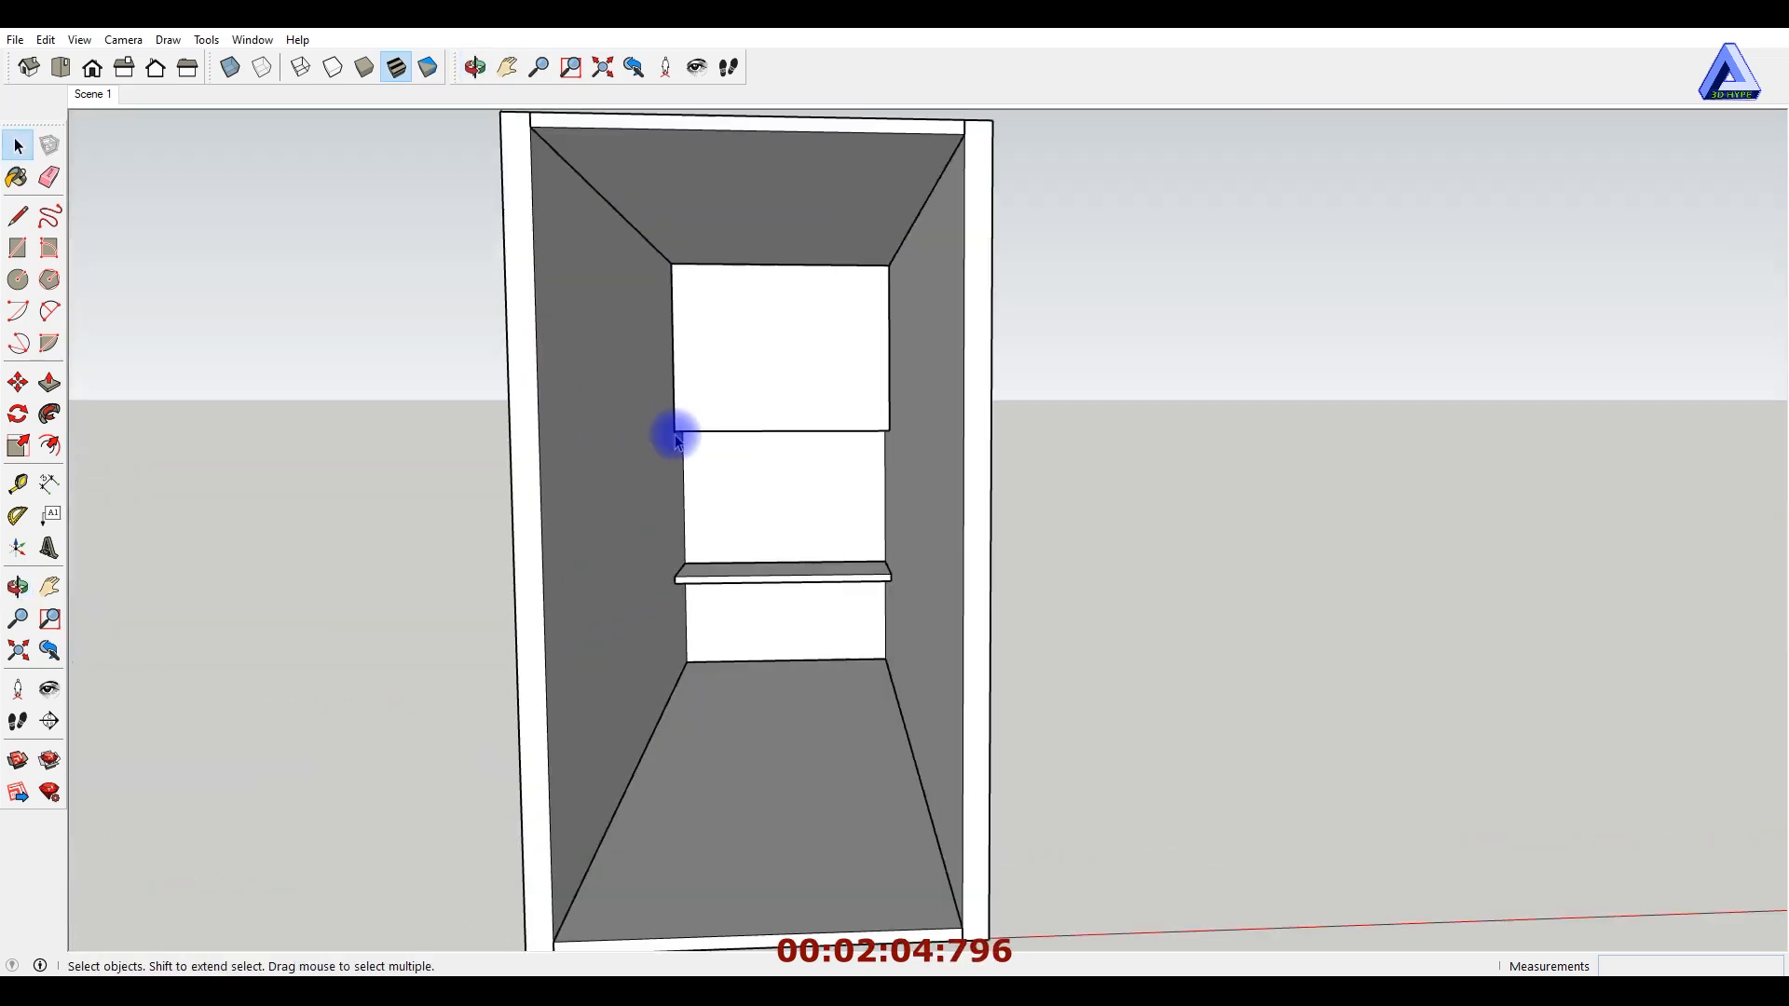
Reframe the lengthened room's interior toward the back wall and update Scene 1 with that view.
middle_click_drag(704, 456, 678, 384)
right_click(101, 97)
left_click(161, 184)
Draw a 1500 by 150 mm rectangle on the back wall directly beneath the overhead box.
scroll(675, 382, "up", 2)
scroll(678, 383, "up", 2)
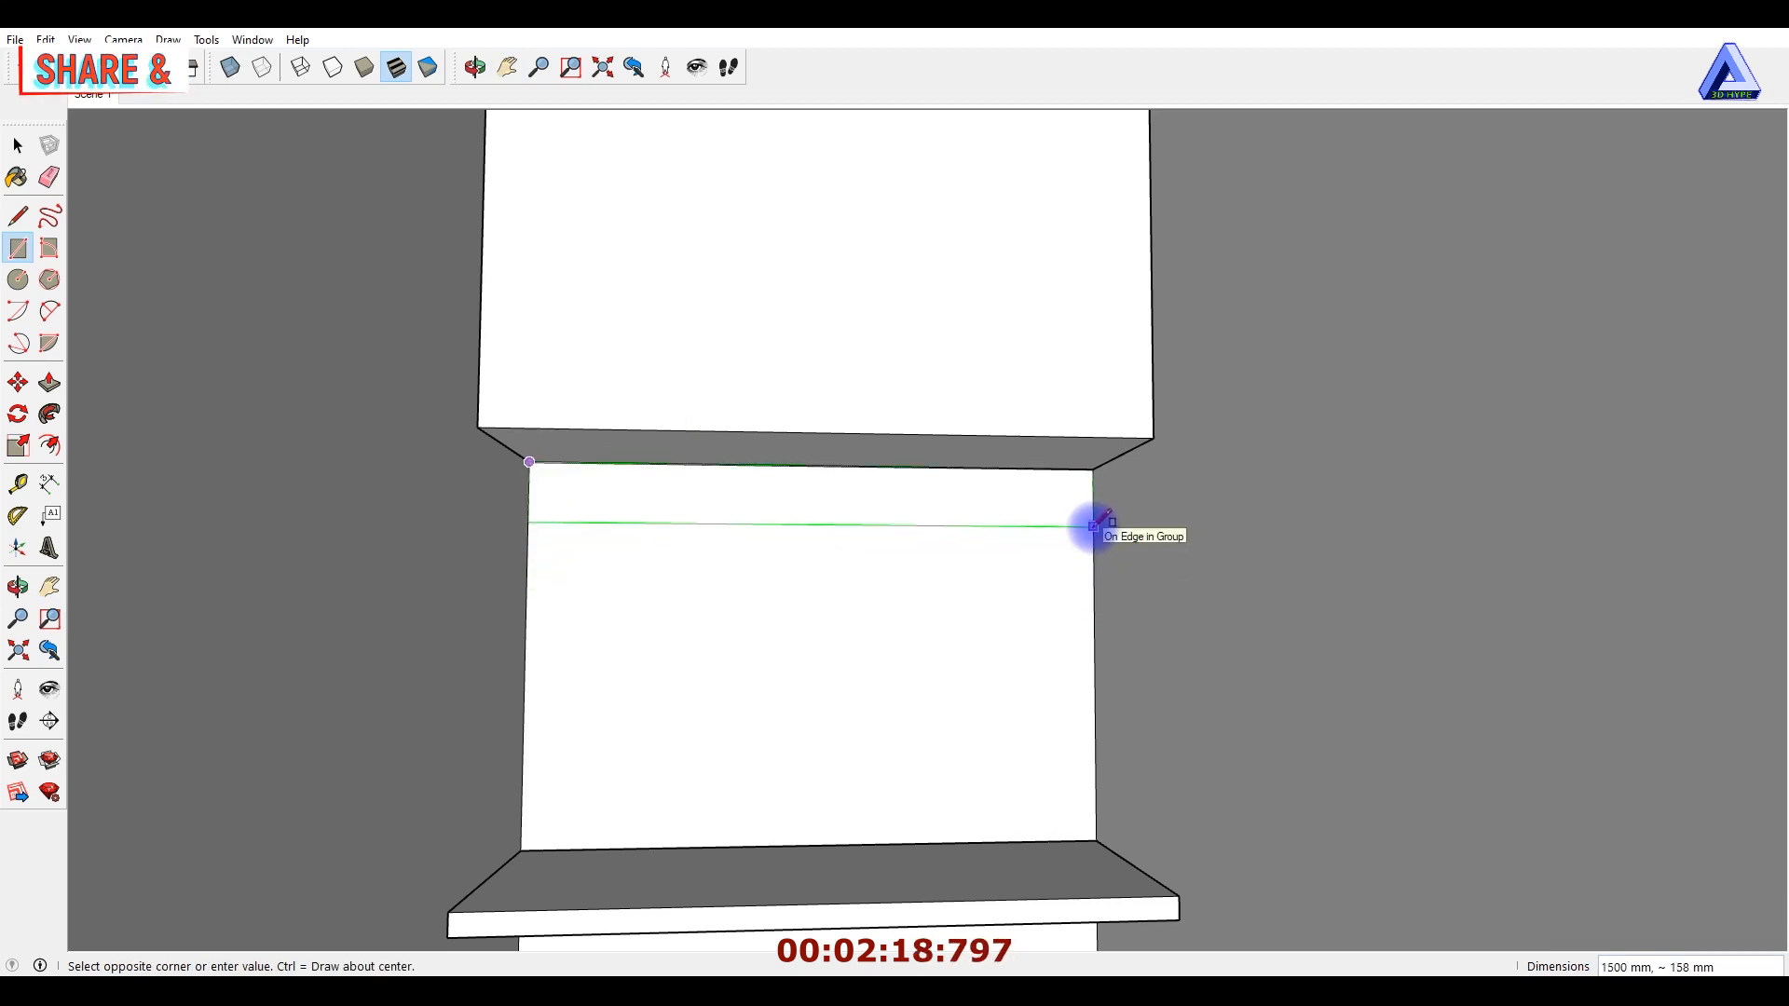
type("00,15")
key("Return")
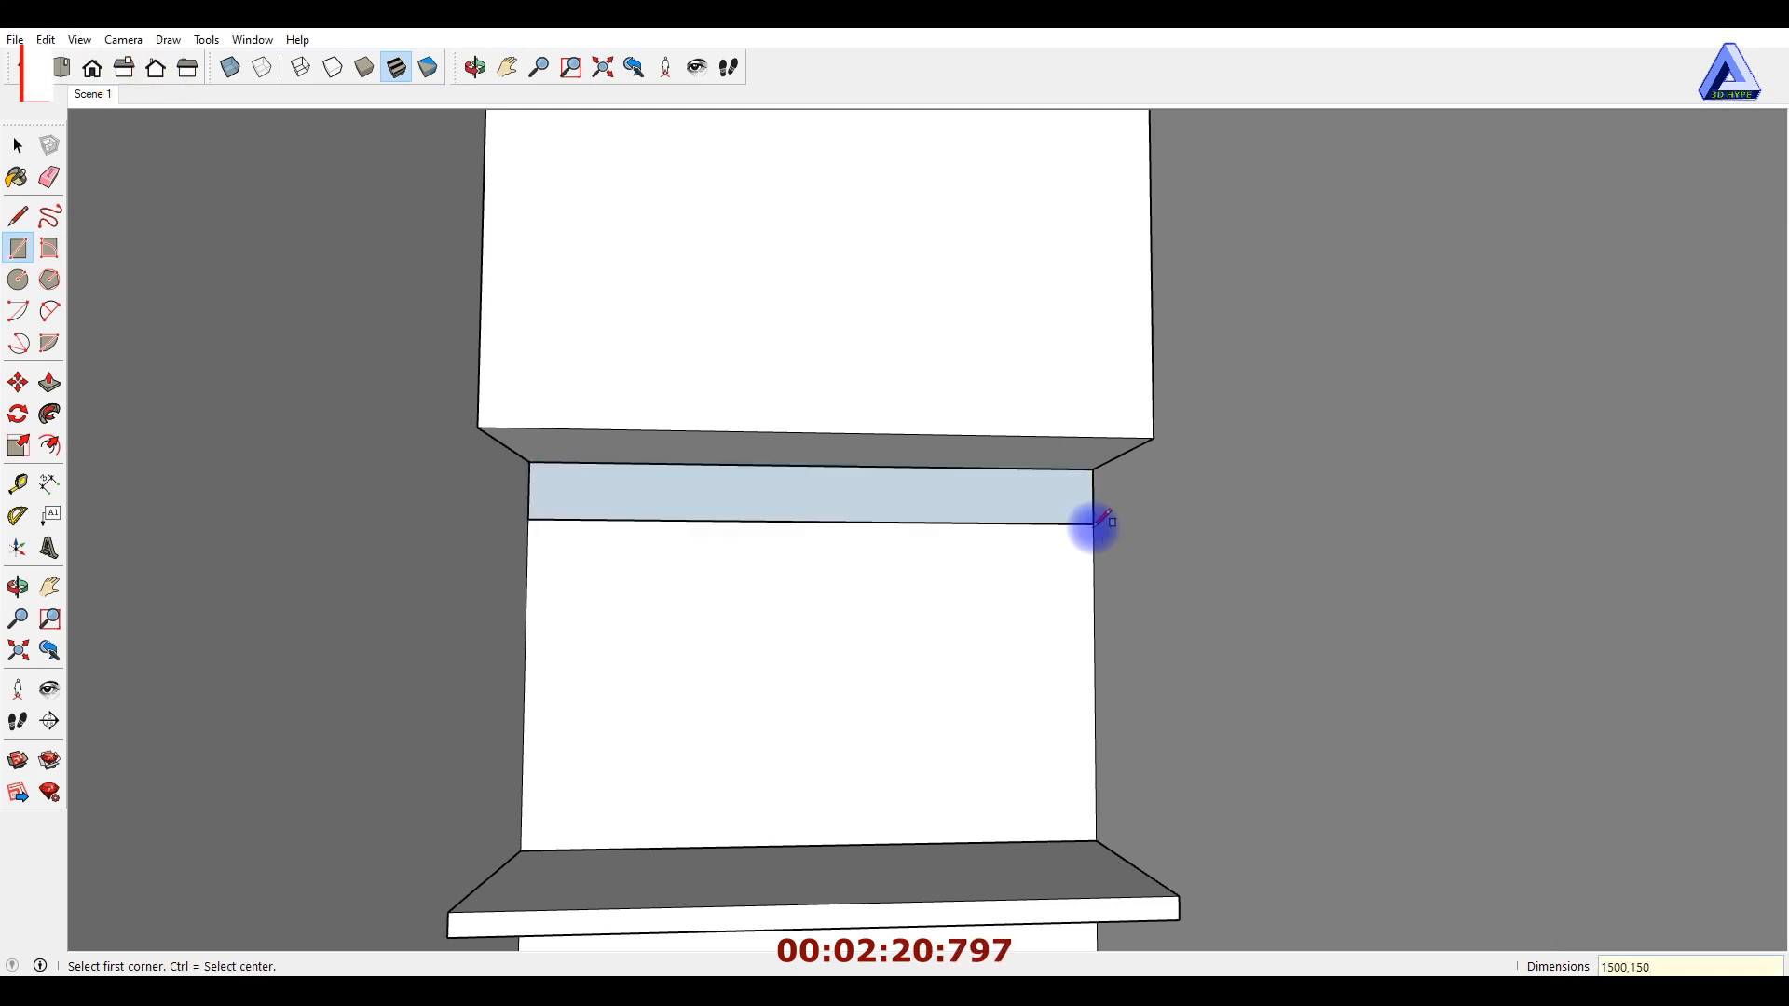
Offset the rectangle's outline 20 mm inward and delete the inner face to leave a thin frame.
key("f")
left_click(811, 486)
type("2")
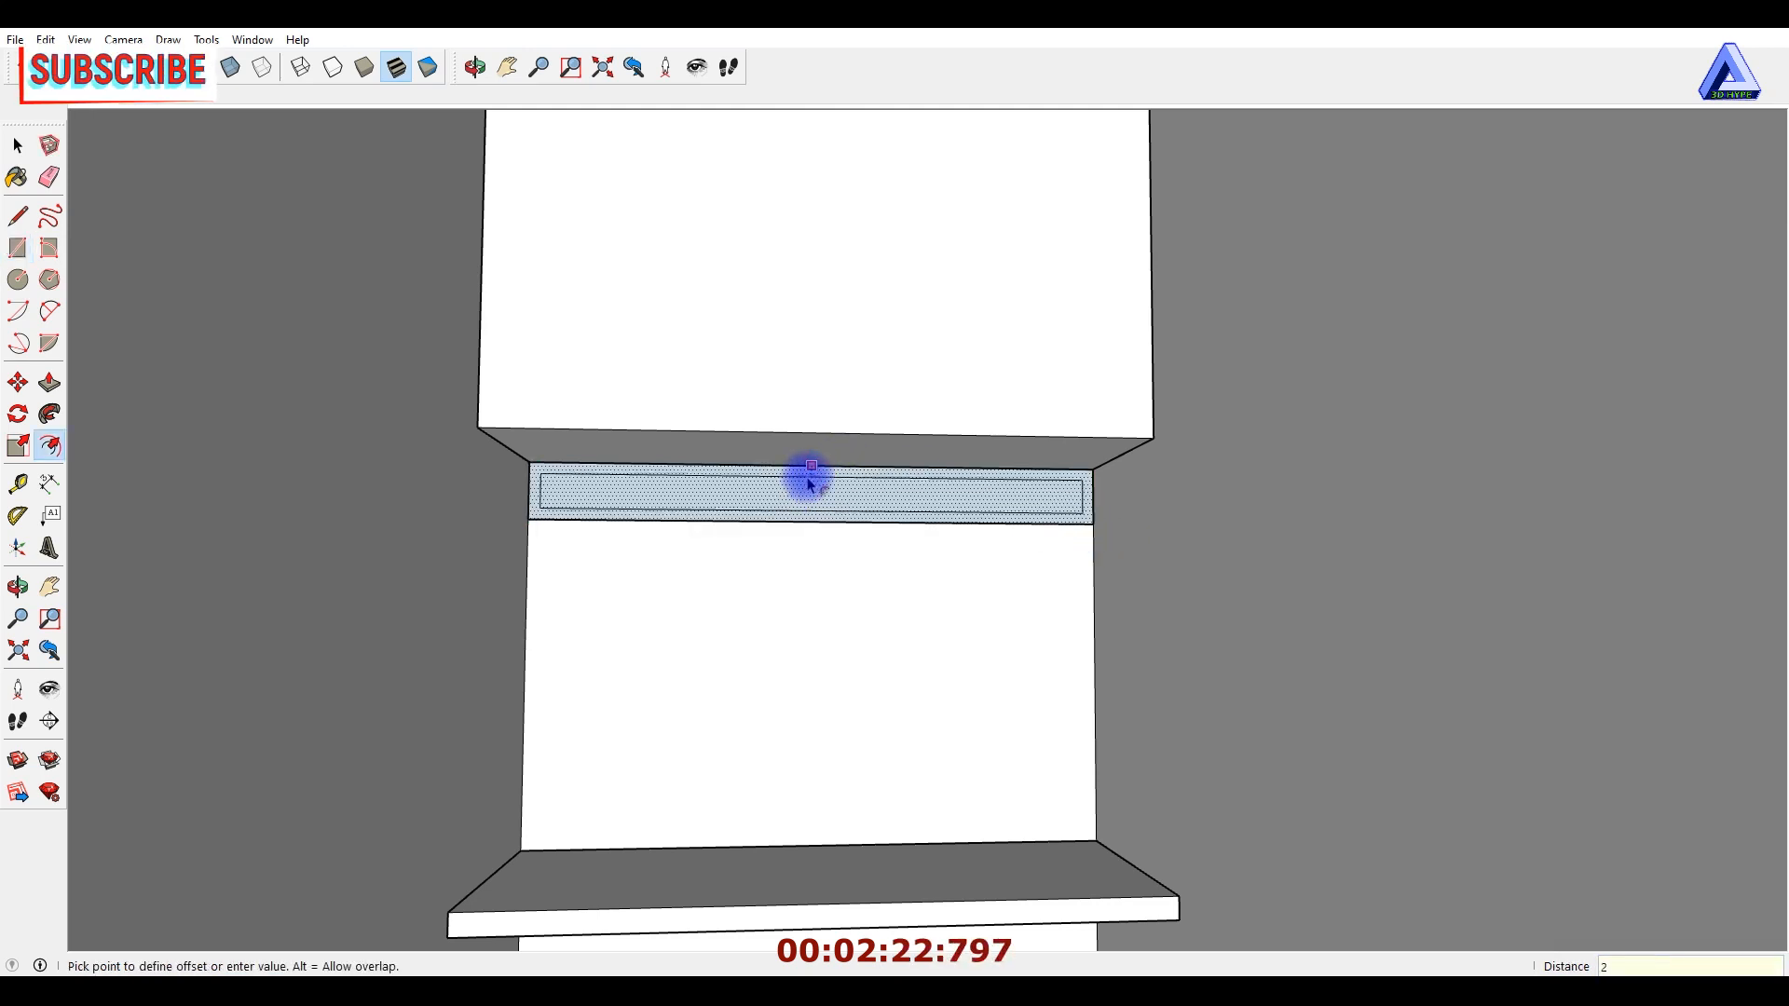
type("0")
key("Return")
scroll(773, 493, "up", 2)
key("space")
left_click(802, 503)
key("Delete")
Push/Pull the frame's face forward until it is flush with the overhead box's front.
key("p")
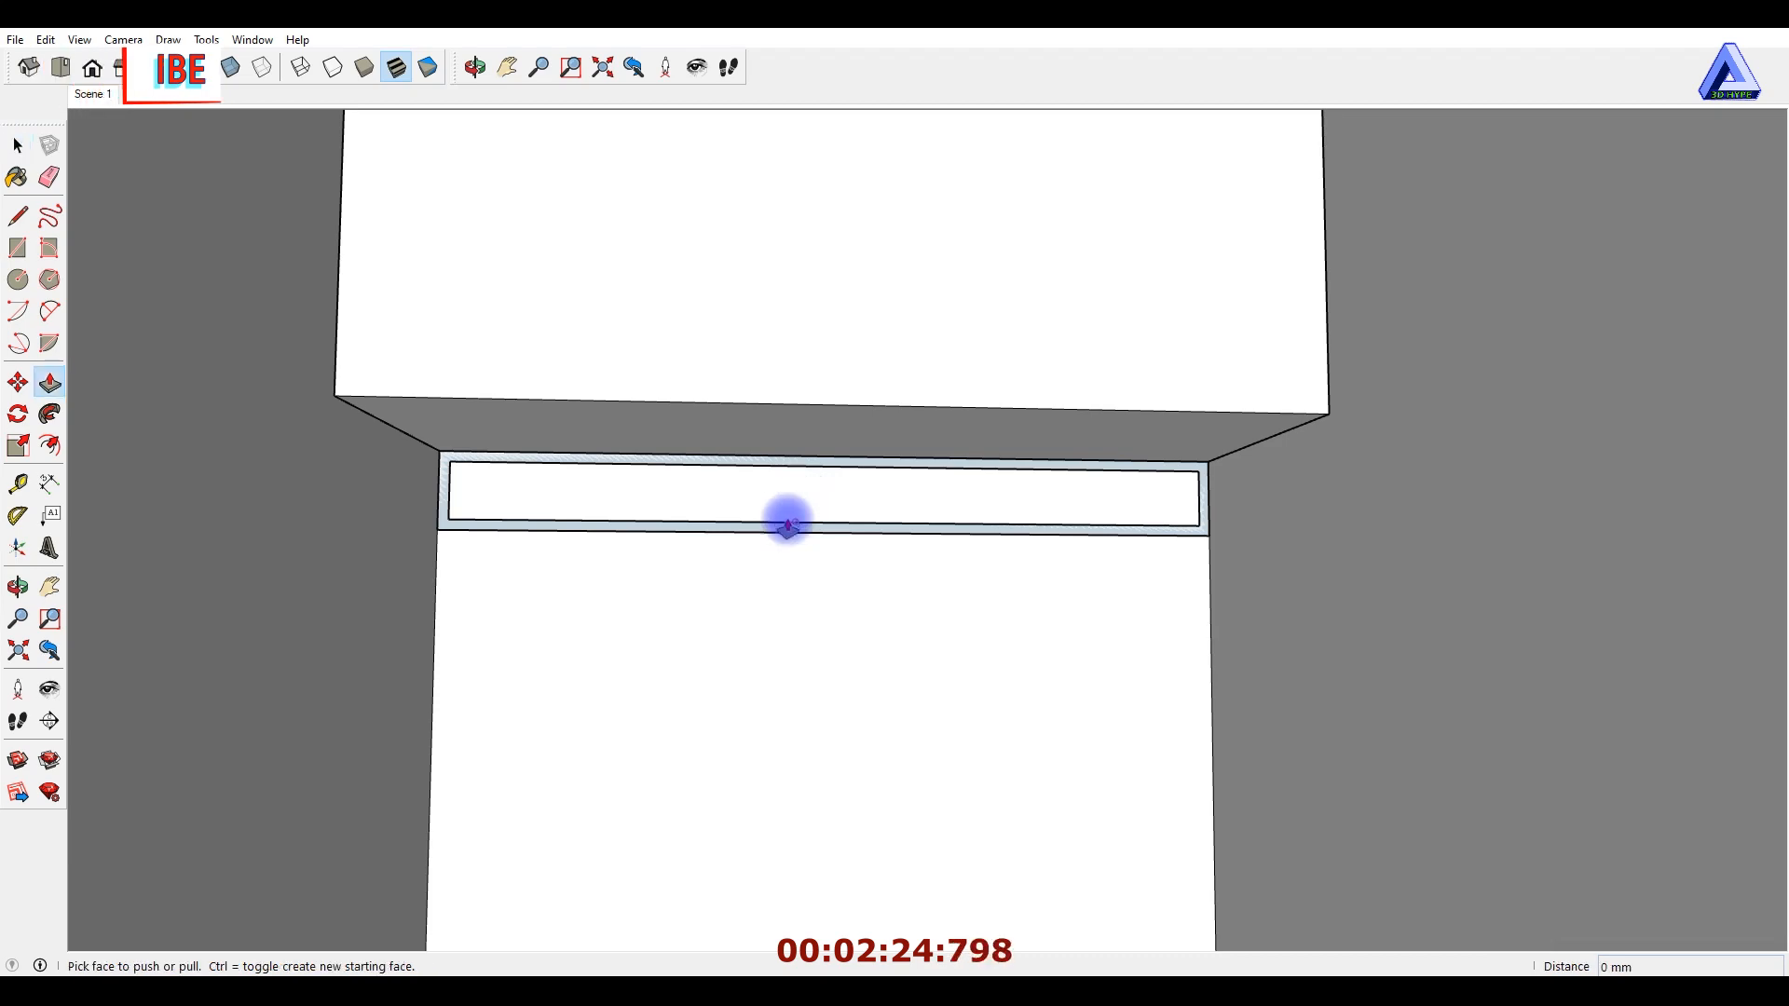
left_click(787, 523)
scroll(870, 528, "down", 3)
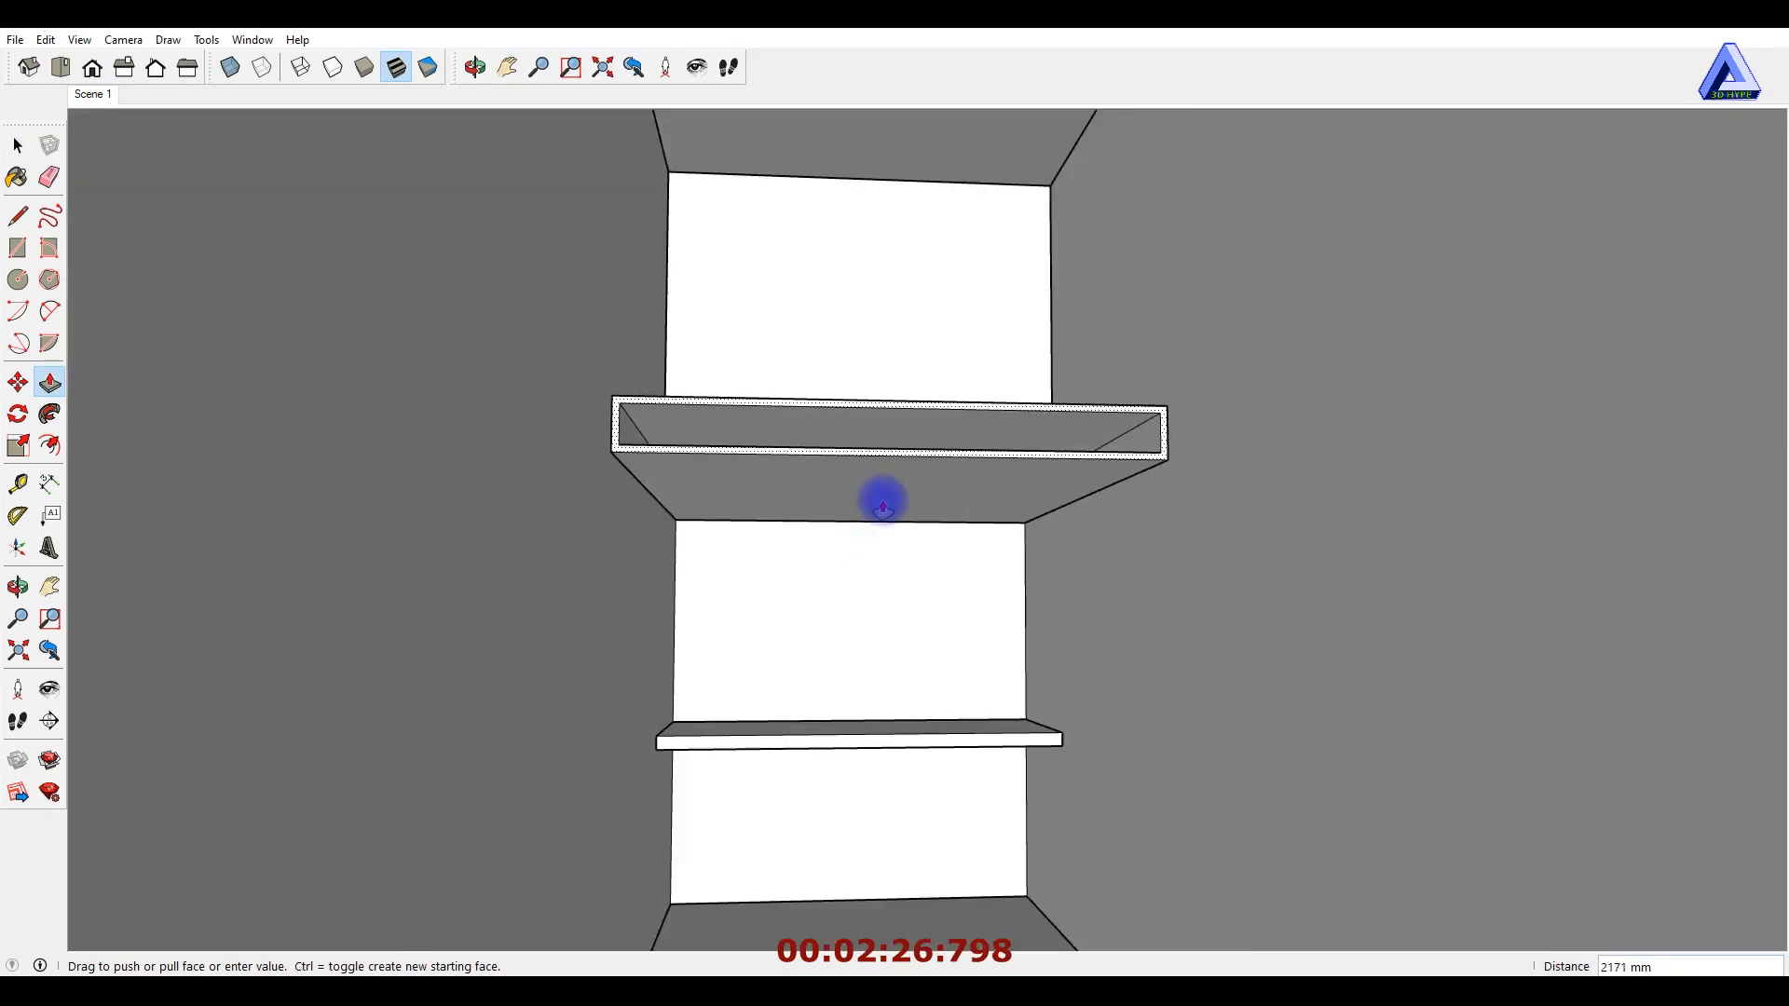
key("Return")
Select the whole hollow frame beneath the overhead box and make it a group.
scroll(811, 466, "up", 2)
key("space")
left_click_drag(585, 442, 1202, 667)
scroll(715, 486, "up", 2)
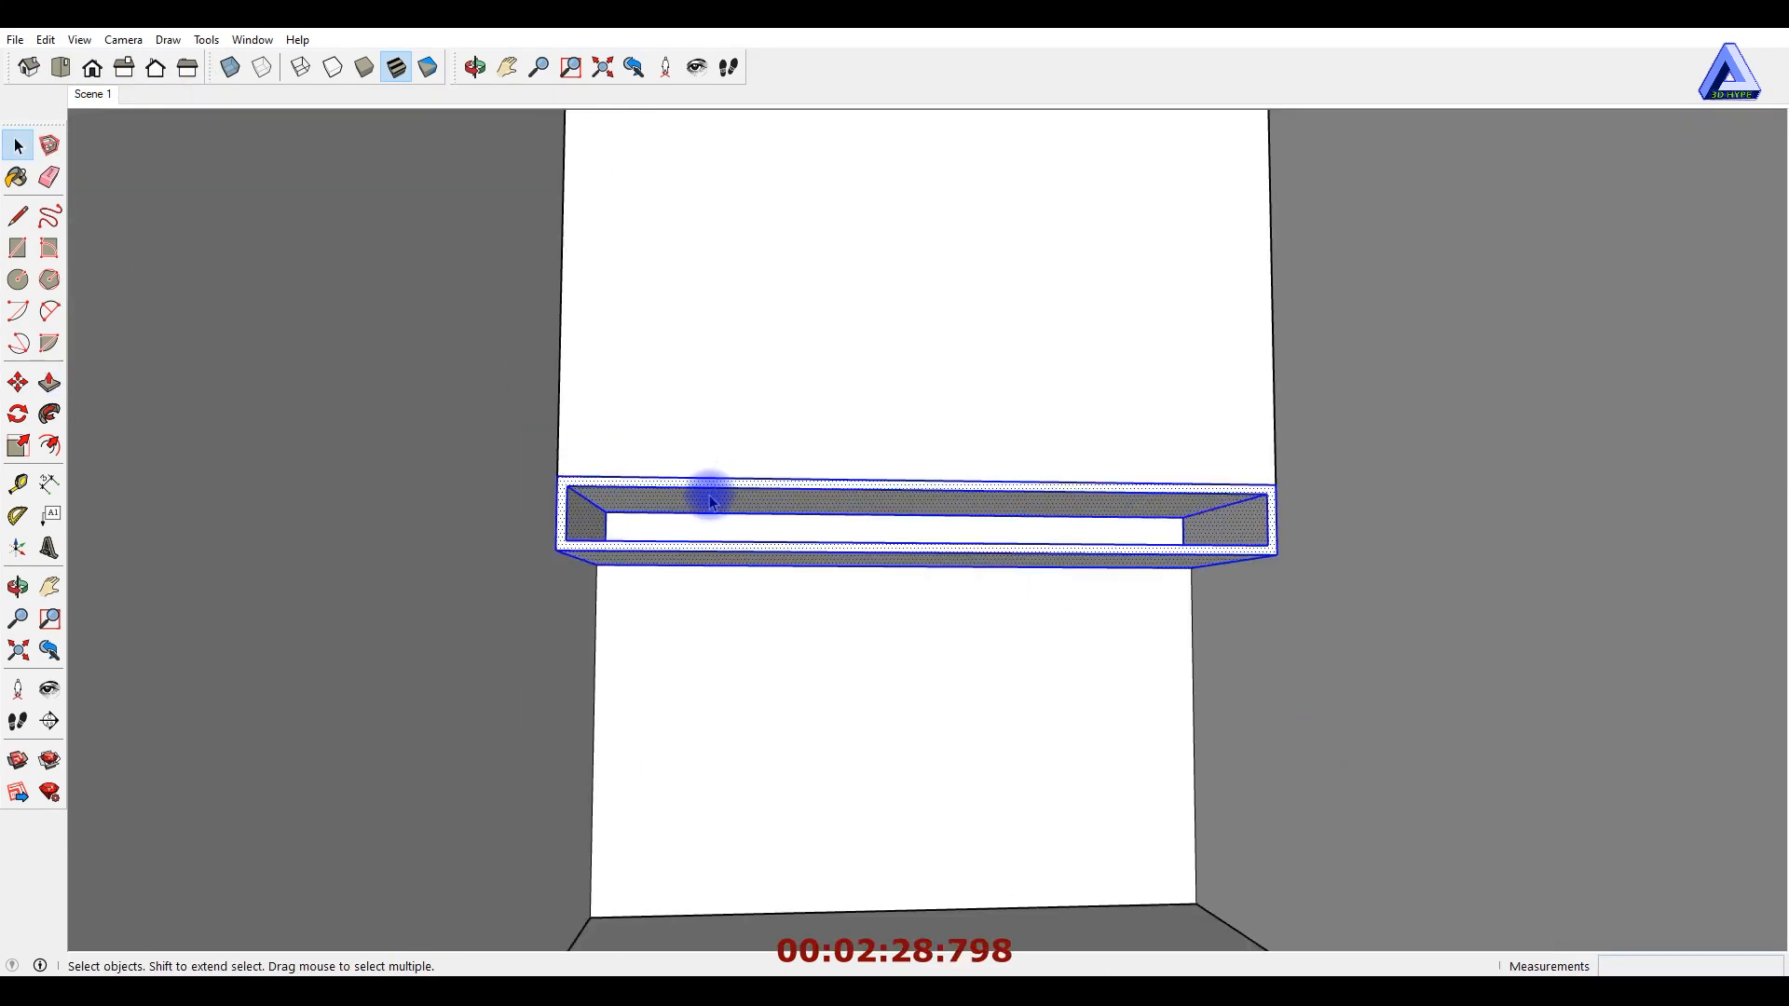
right_click(710, 495)
left_click(782, 658)
scroll(686, 479, "down", 3)
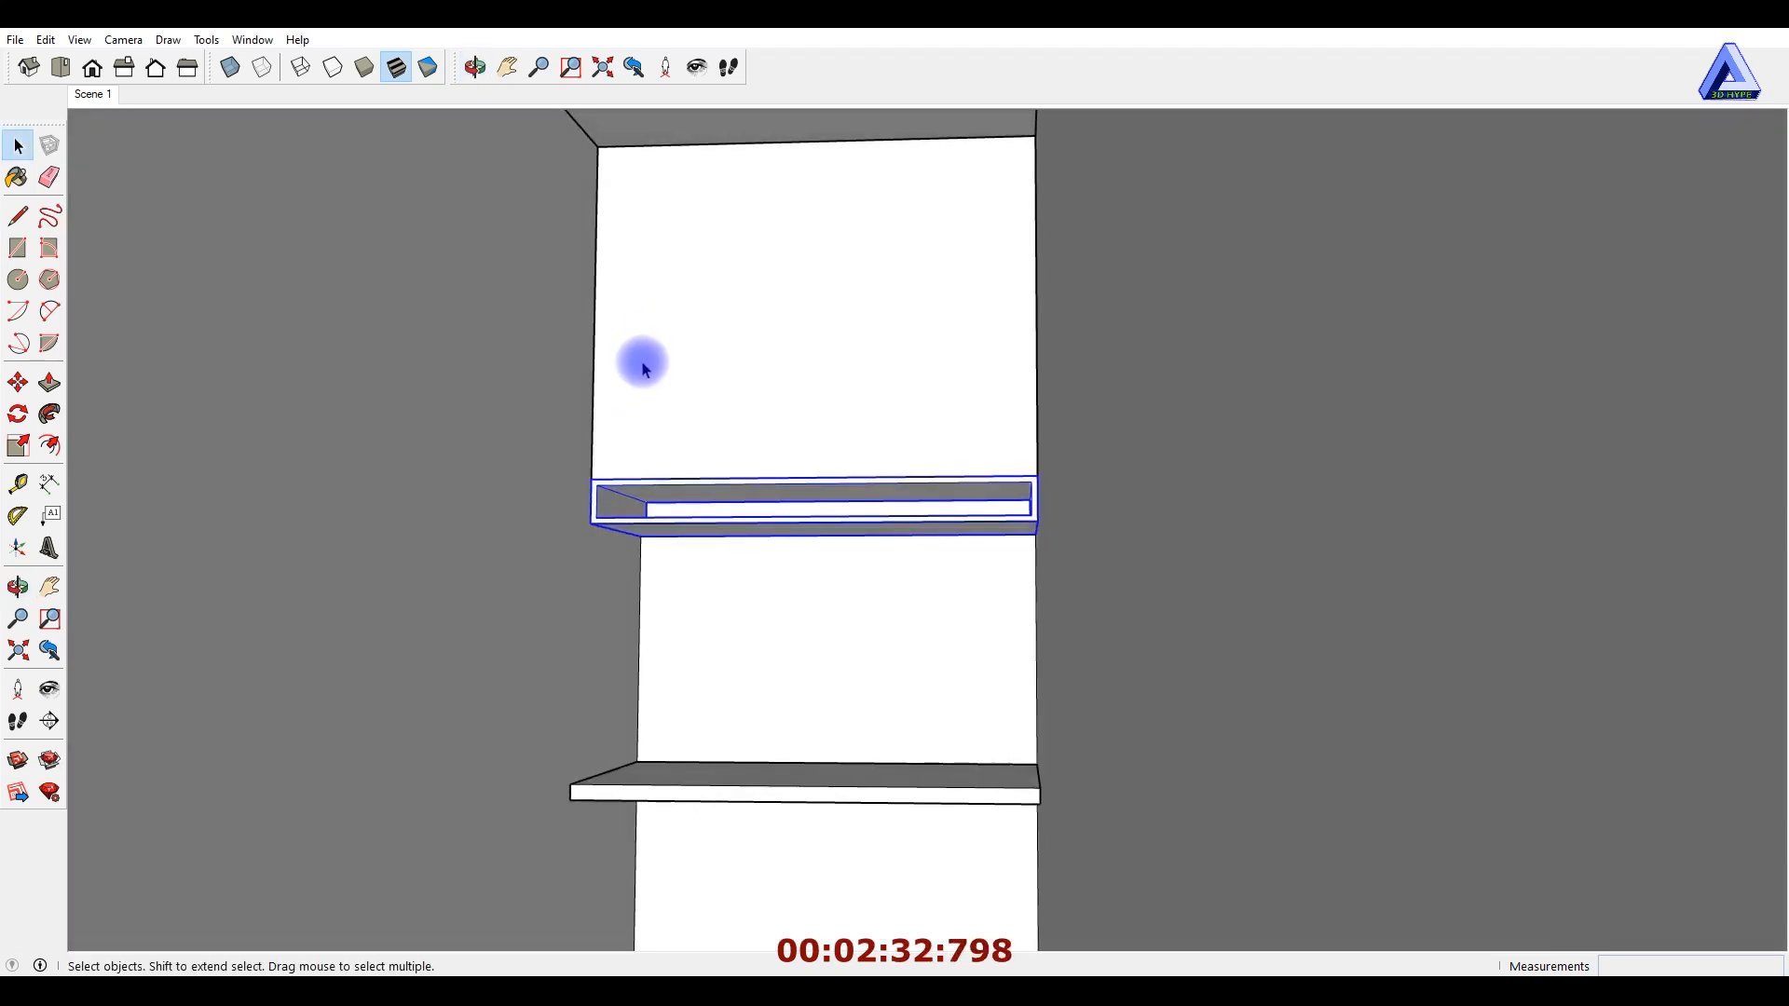
scroll(641, 363, "up", 2)
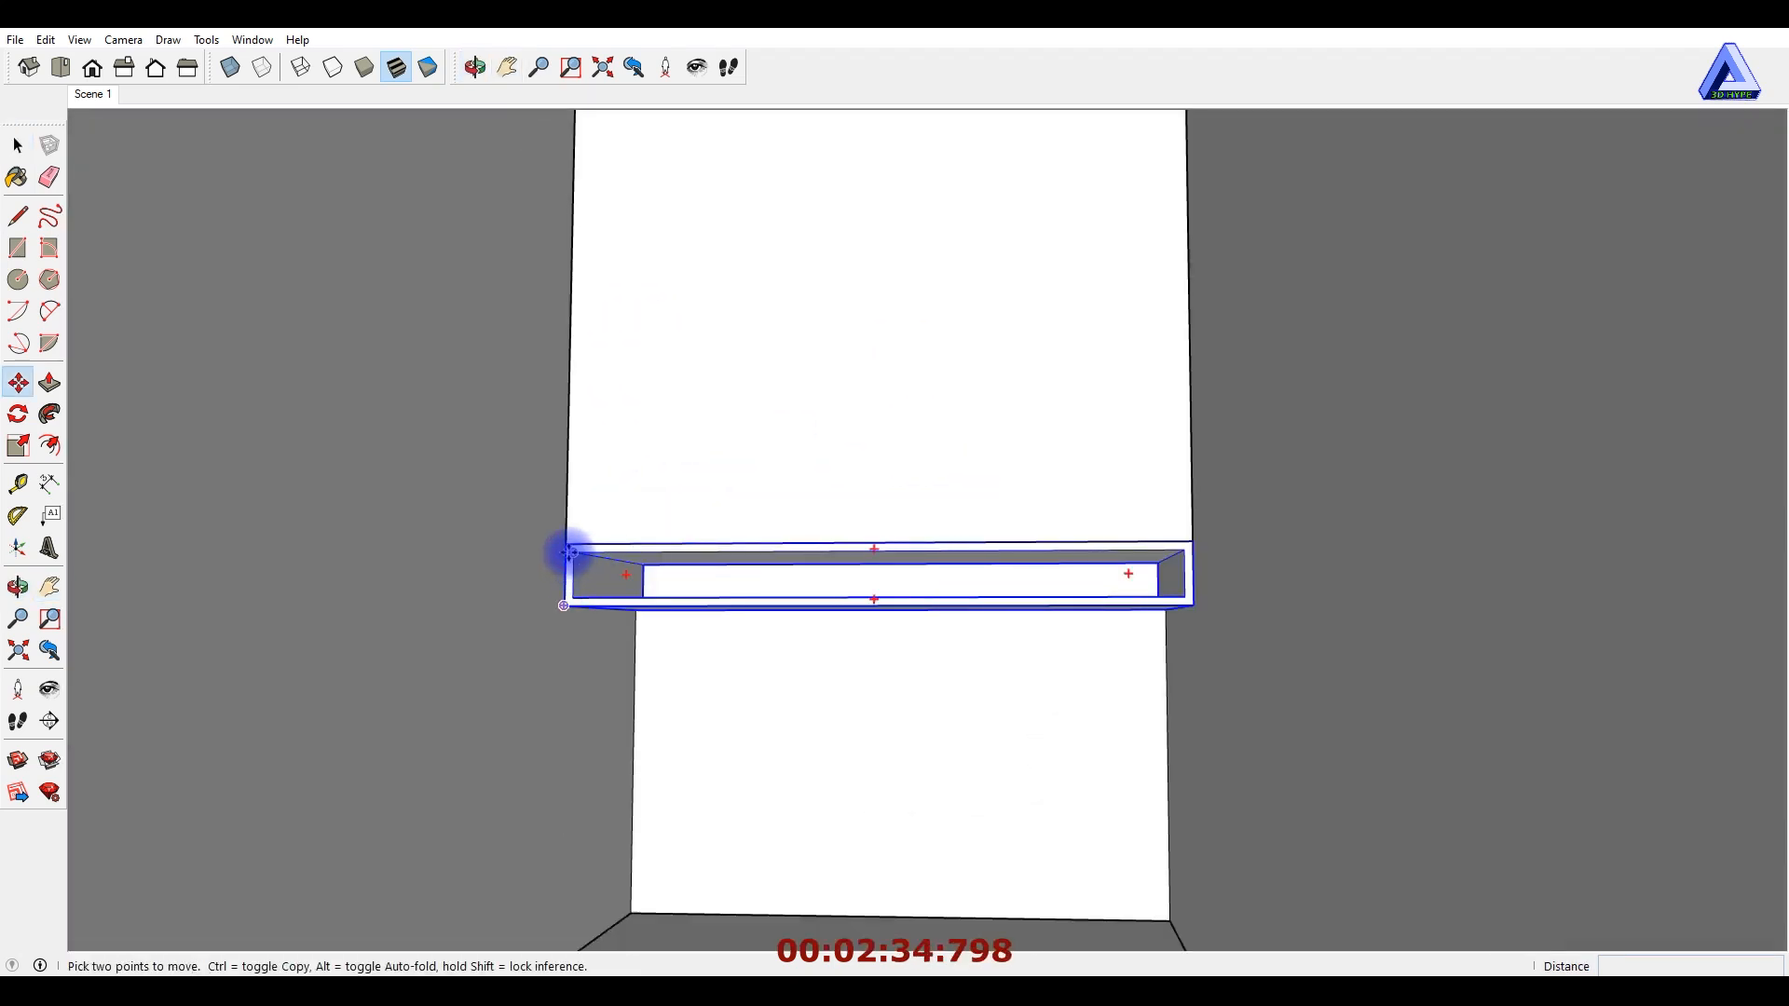
left_click_drag(571, 553, 561, 587)
type("150")
key("Return")
middle_click_drag(684, 559, 767, 460)
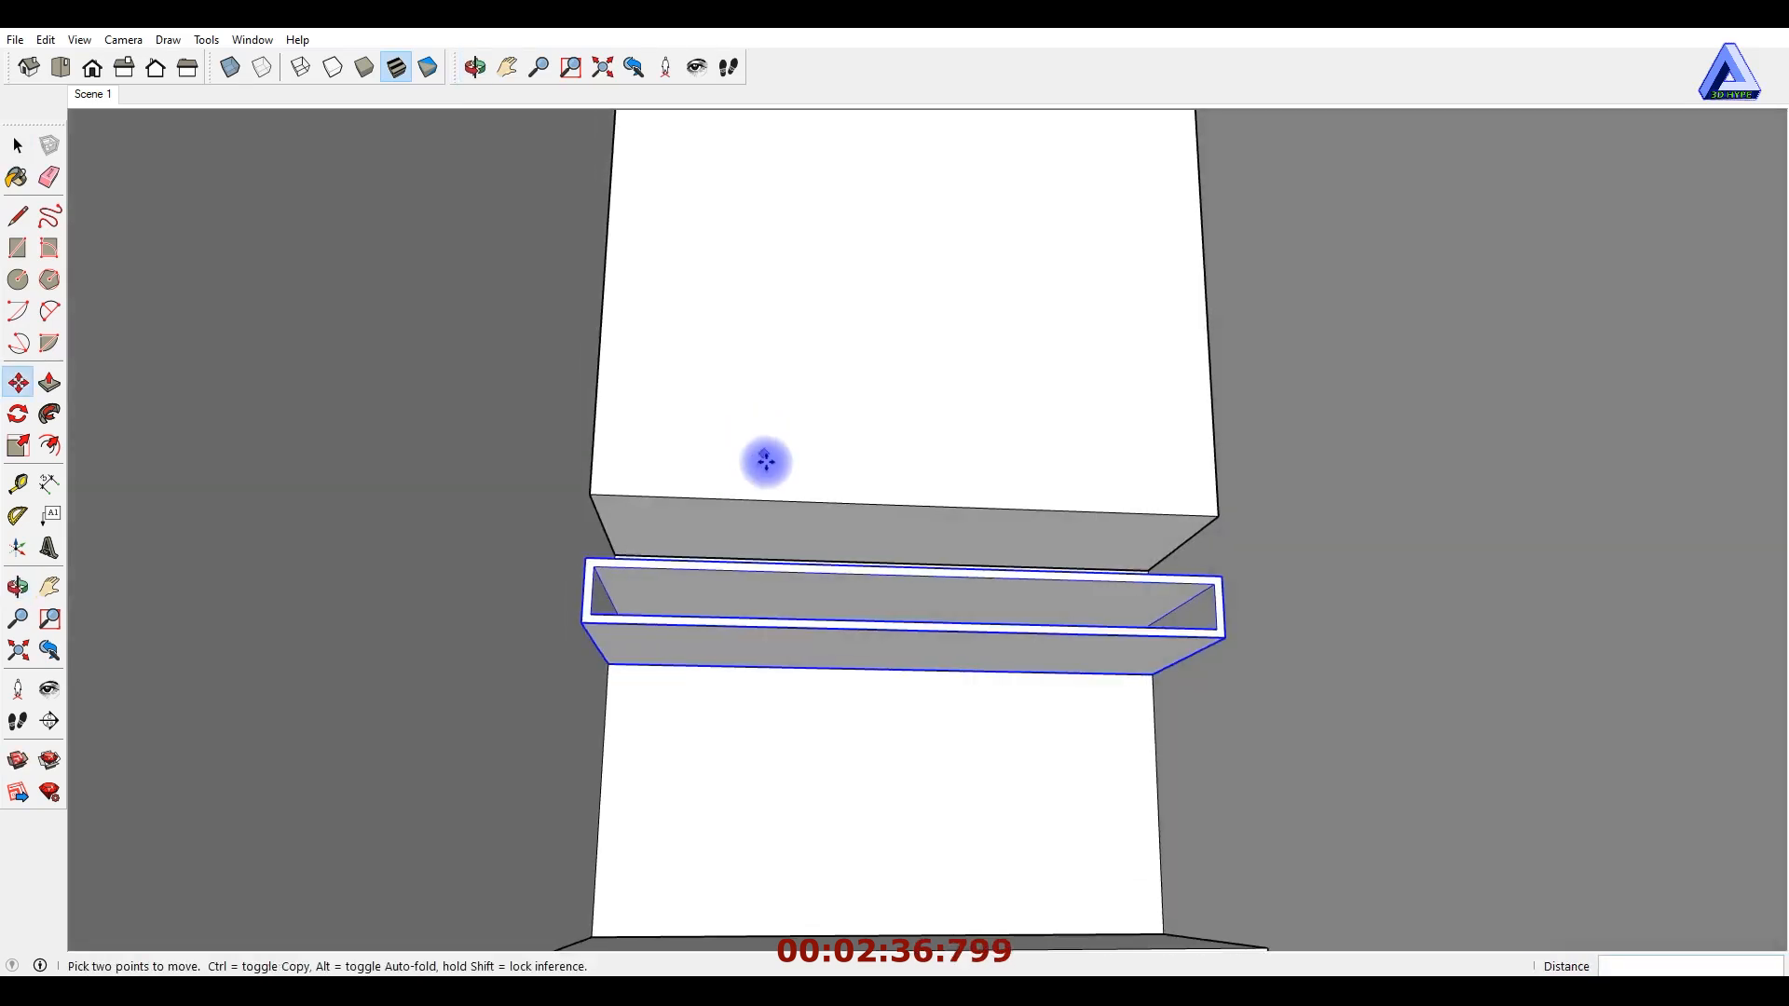
scroll(765, 462, "down", 1)
key("ctrl+z")
Place three vertical guide lines dividing the overhead box's front face into four equal strips.
key("t")
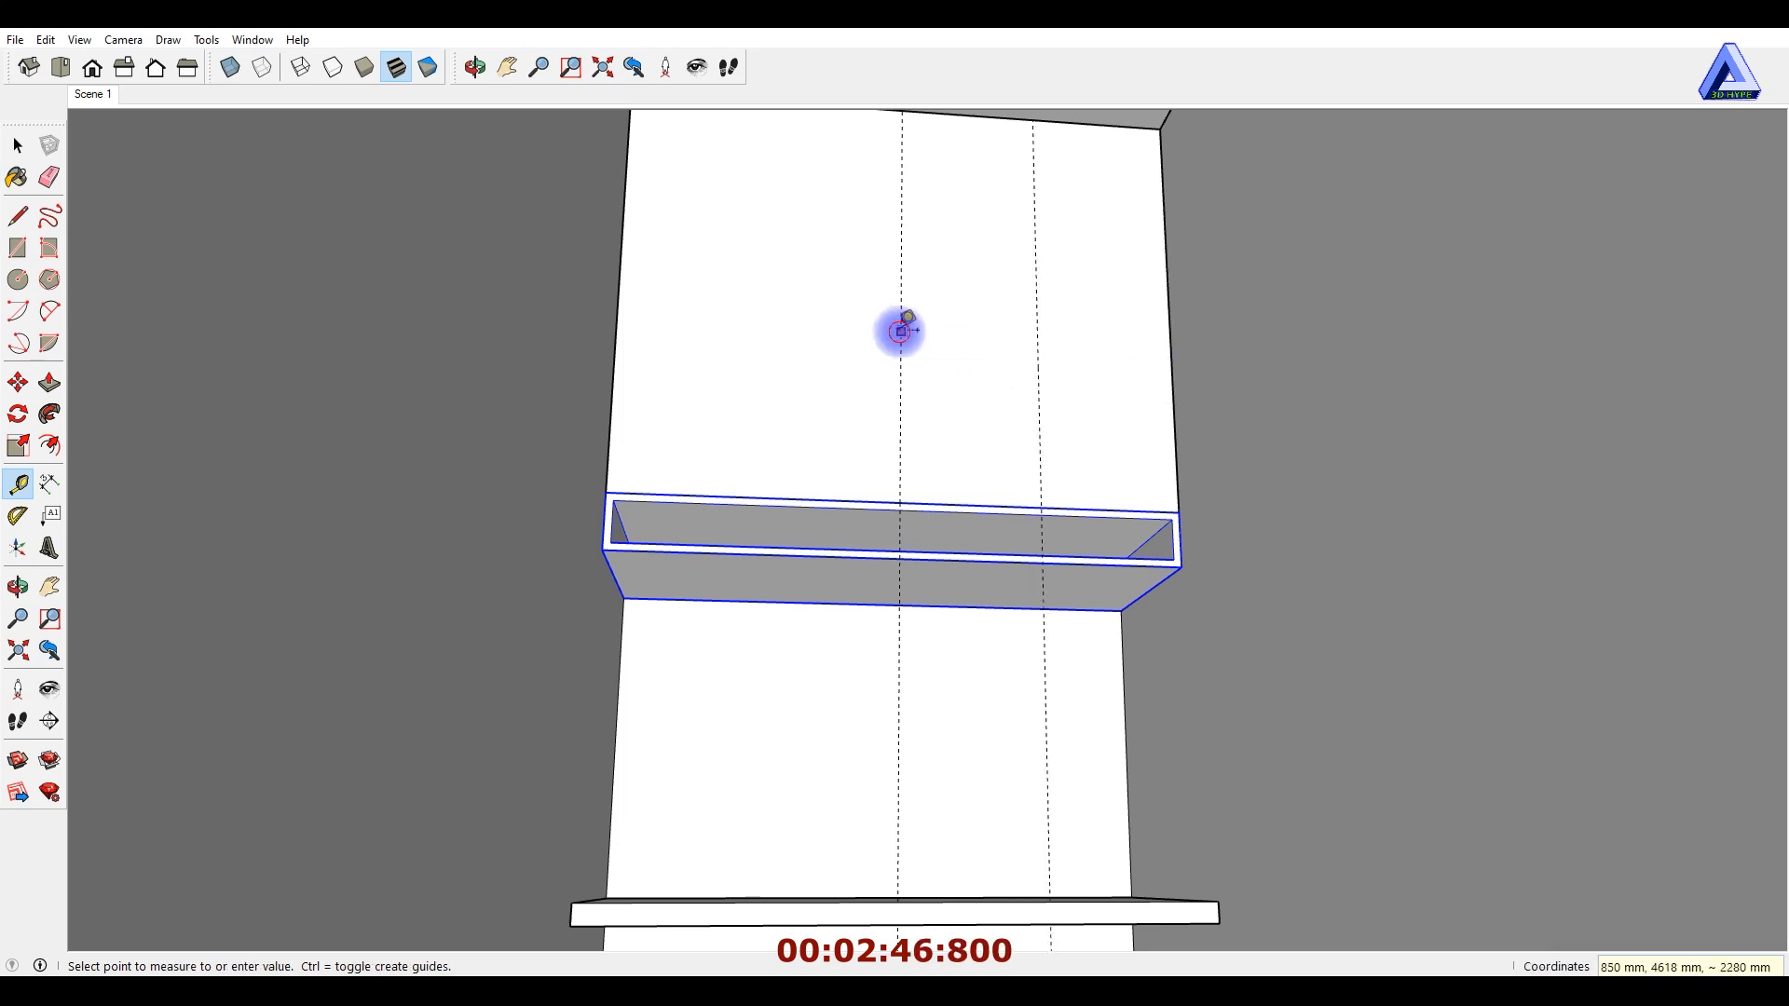
key("space")
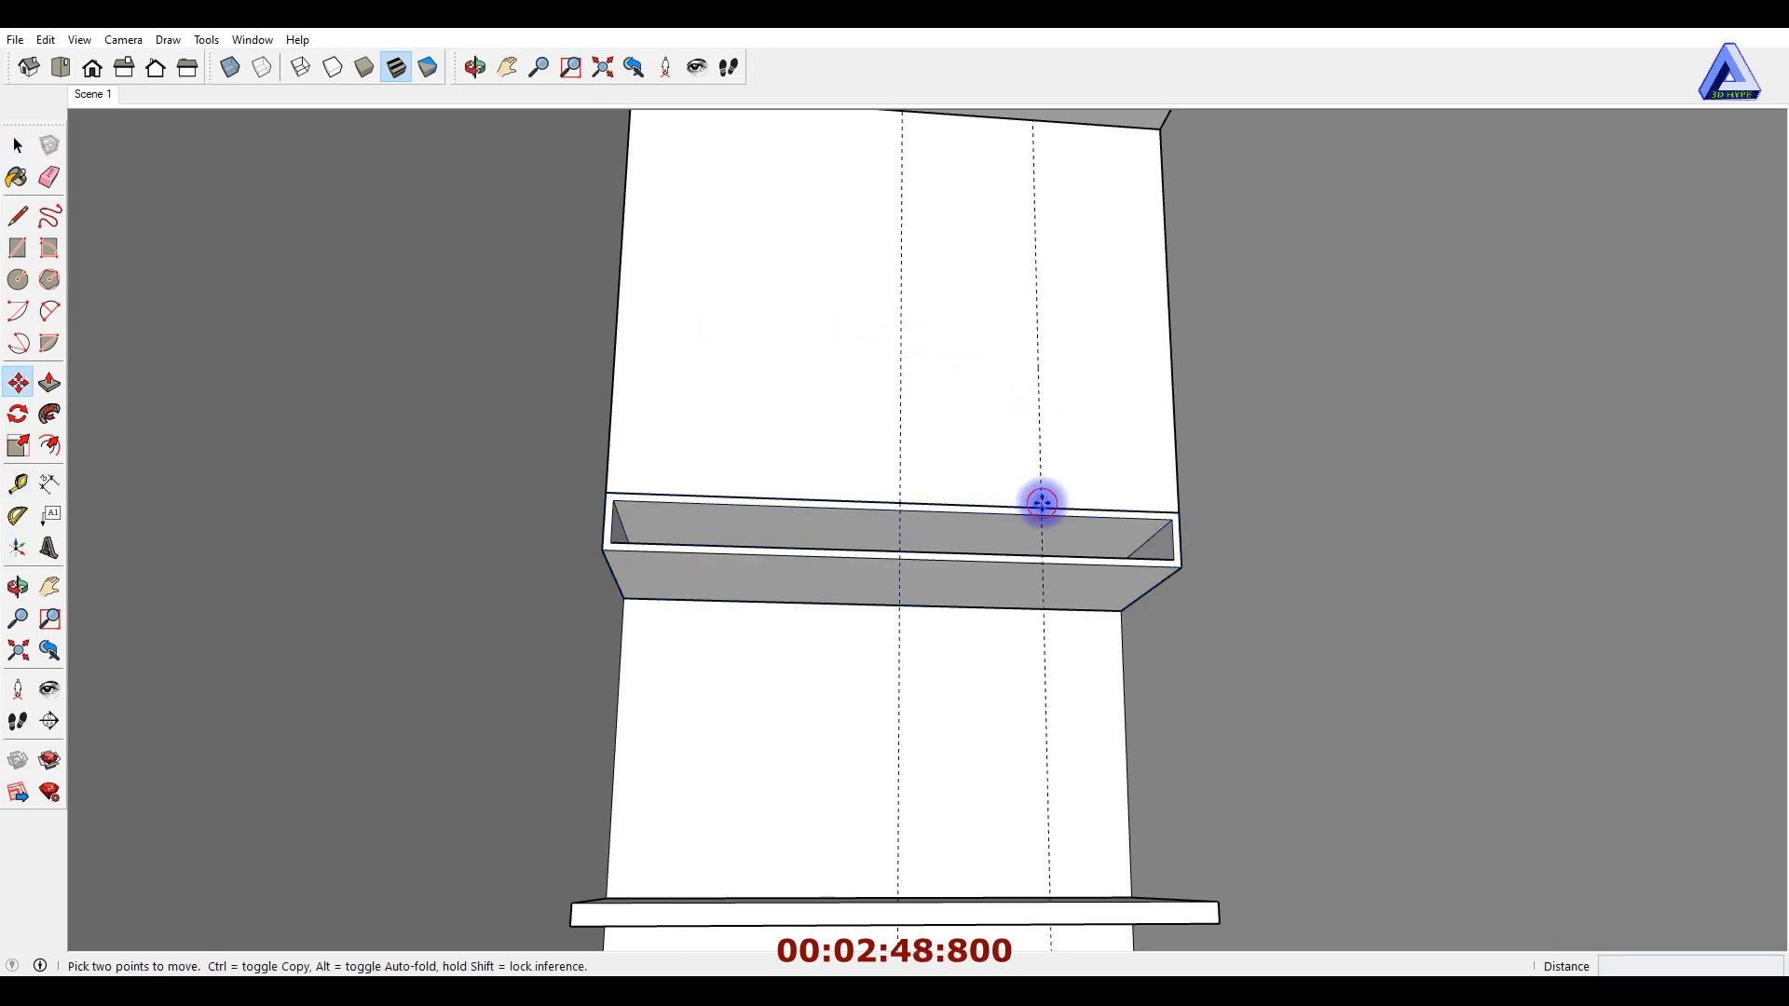
left_click(1041, 503)
key("ctrl")
left_click(899, 496)
key("space")
Draw a rectangle over the leftmost quarter of the overhead box's front and Push/Pull it forward into a thin panel.
middle_click_drag(894, 332, 875, 530, "shift")
scroll(874, 527, "up", 1)
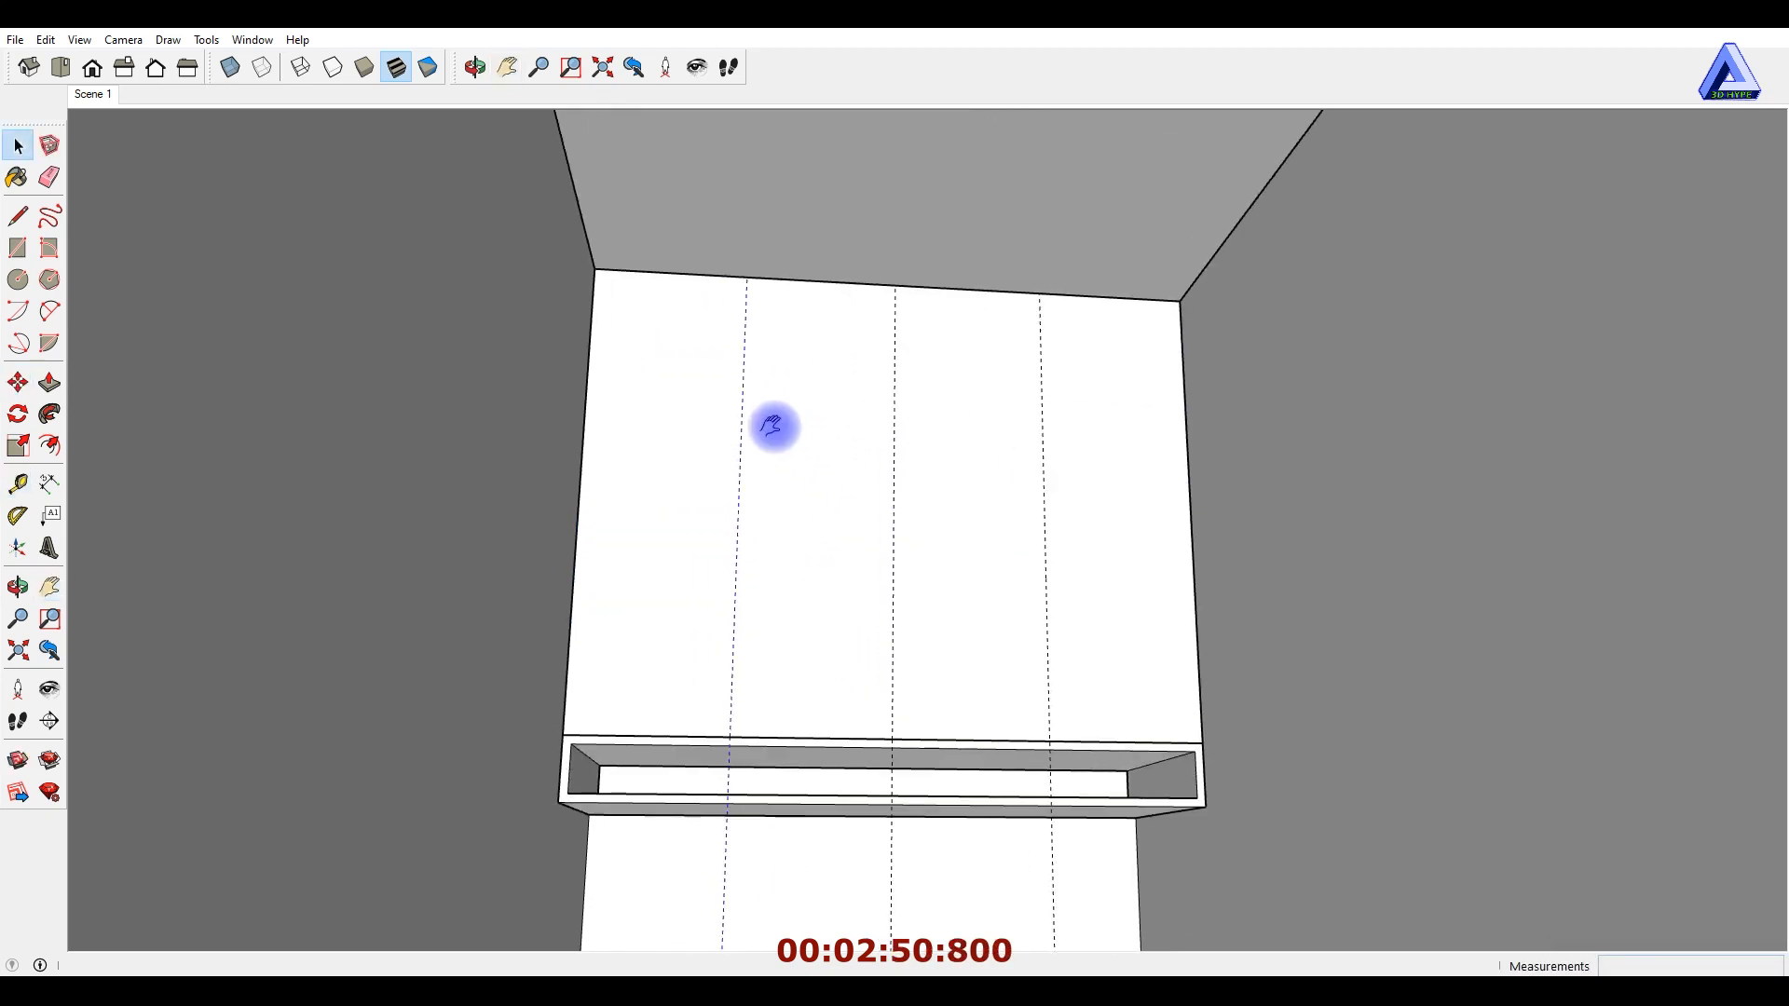
left_click(729, 736)
key("space")
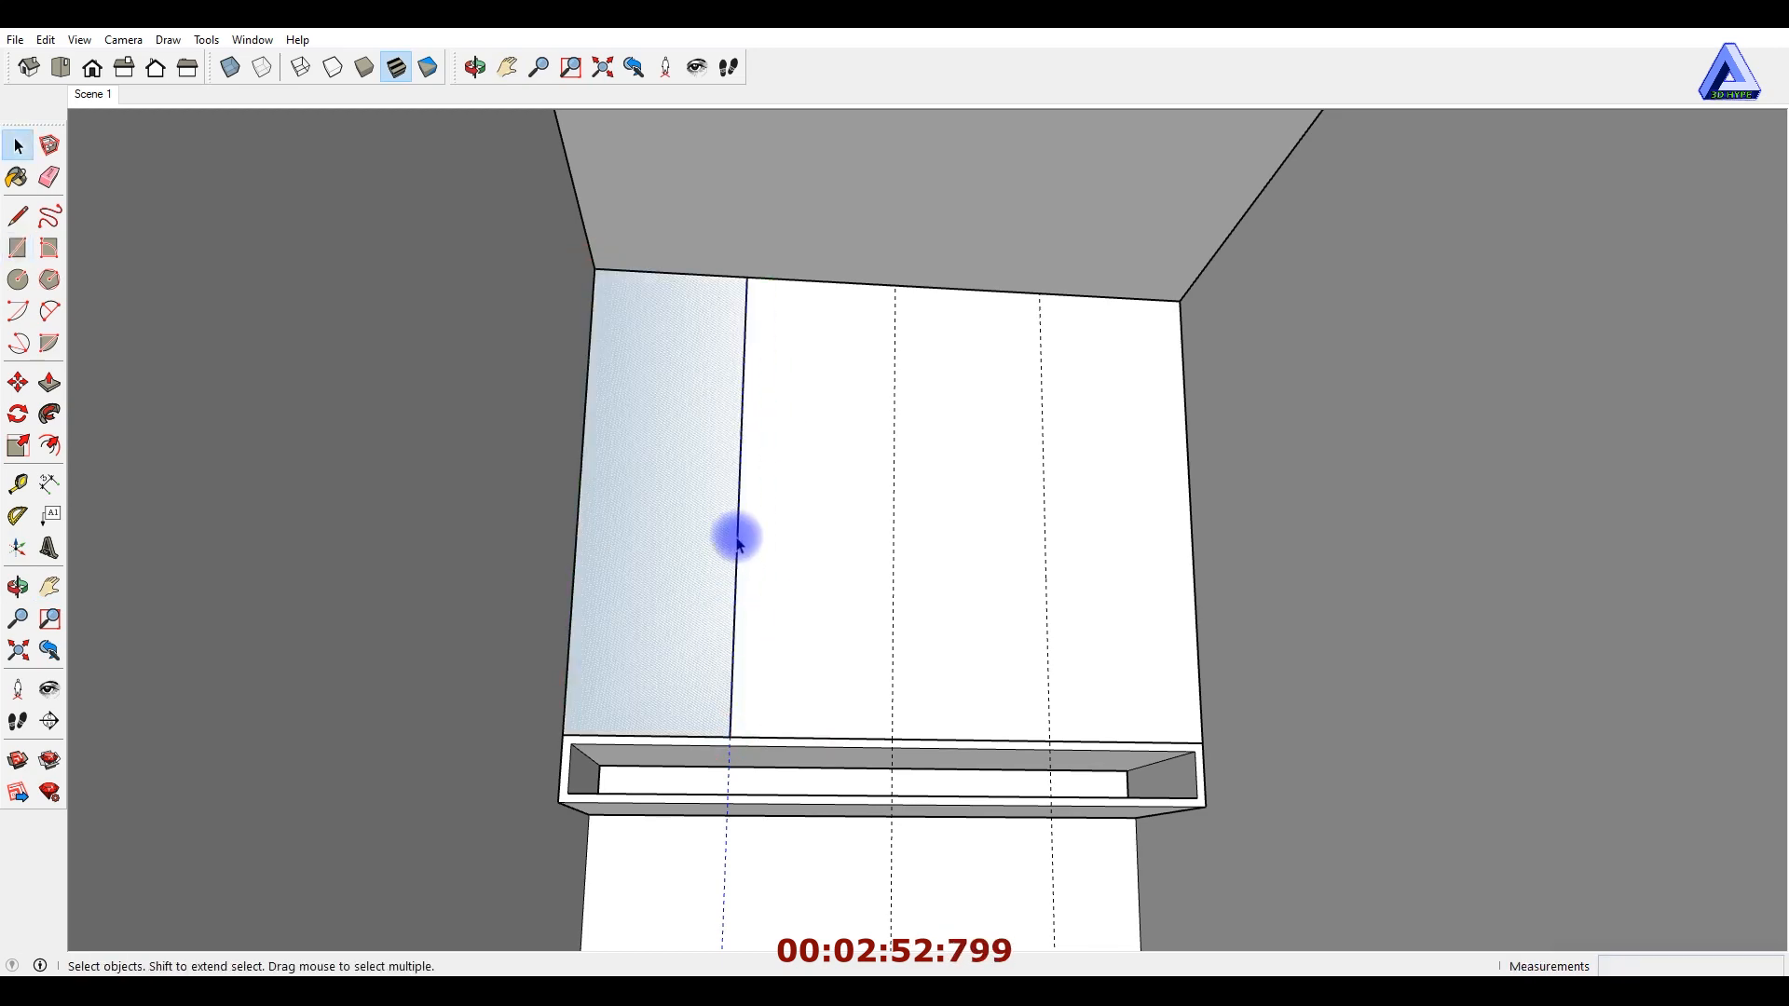
key("p")
left_click(734, 534)
type("2")
key("Return")
key("space")
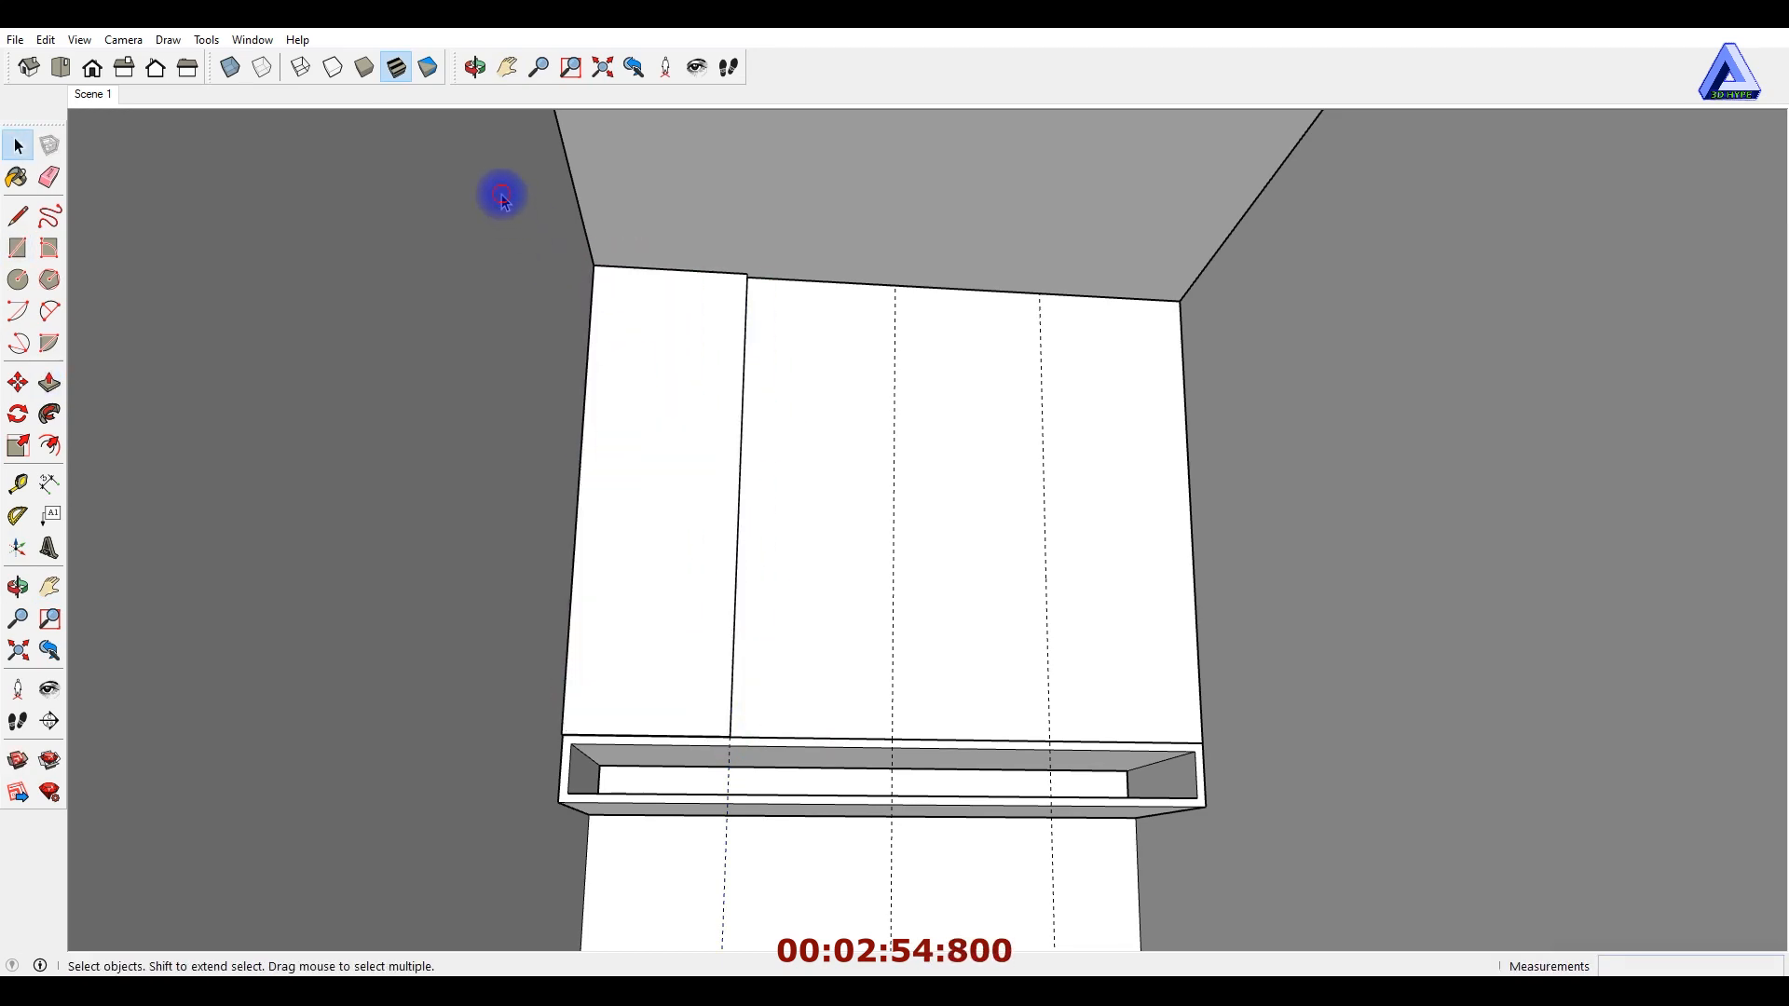
Select the thin panel on the overhead box's front and make it a group.
left_click(707, 519)
right_click(663, 431)
left_click(735, 596)
Open the panel group, make all its geometry a component inside it, and close the group.
middle_click_drag(594, 541, 673, 700)
scroll(673, 699, "up", 1)
scroll(674, 589, "down", 2)
double_click(653, 487)
left_click(612, 413)
right_click(645, 533)
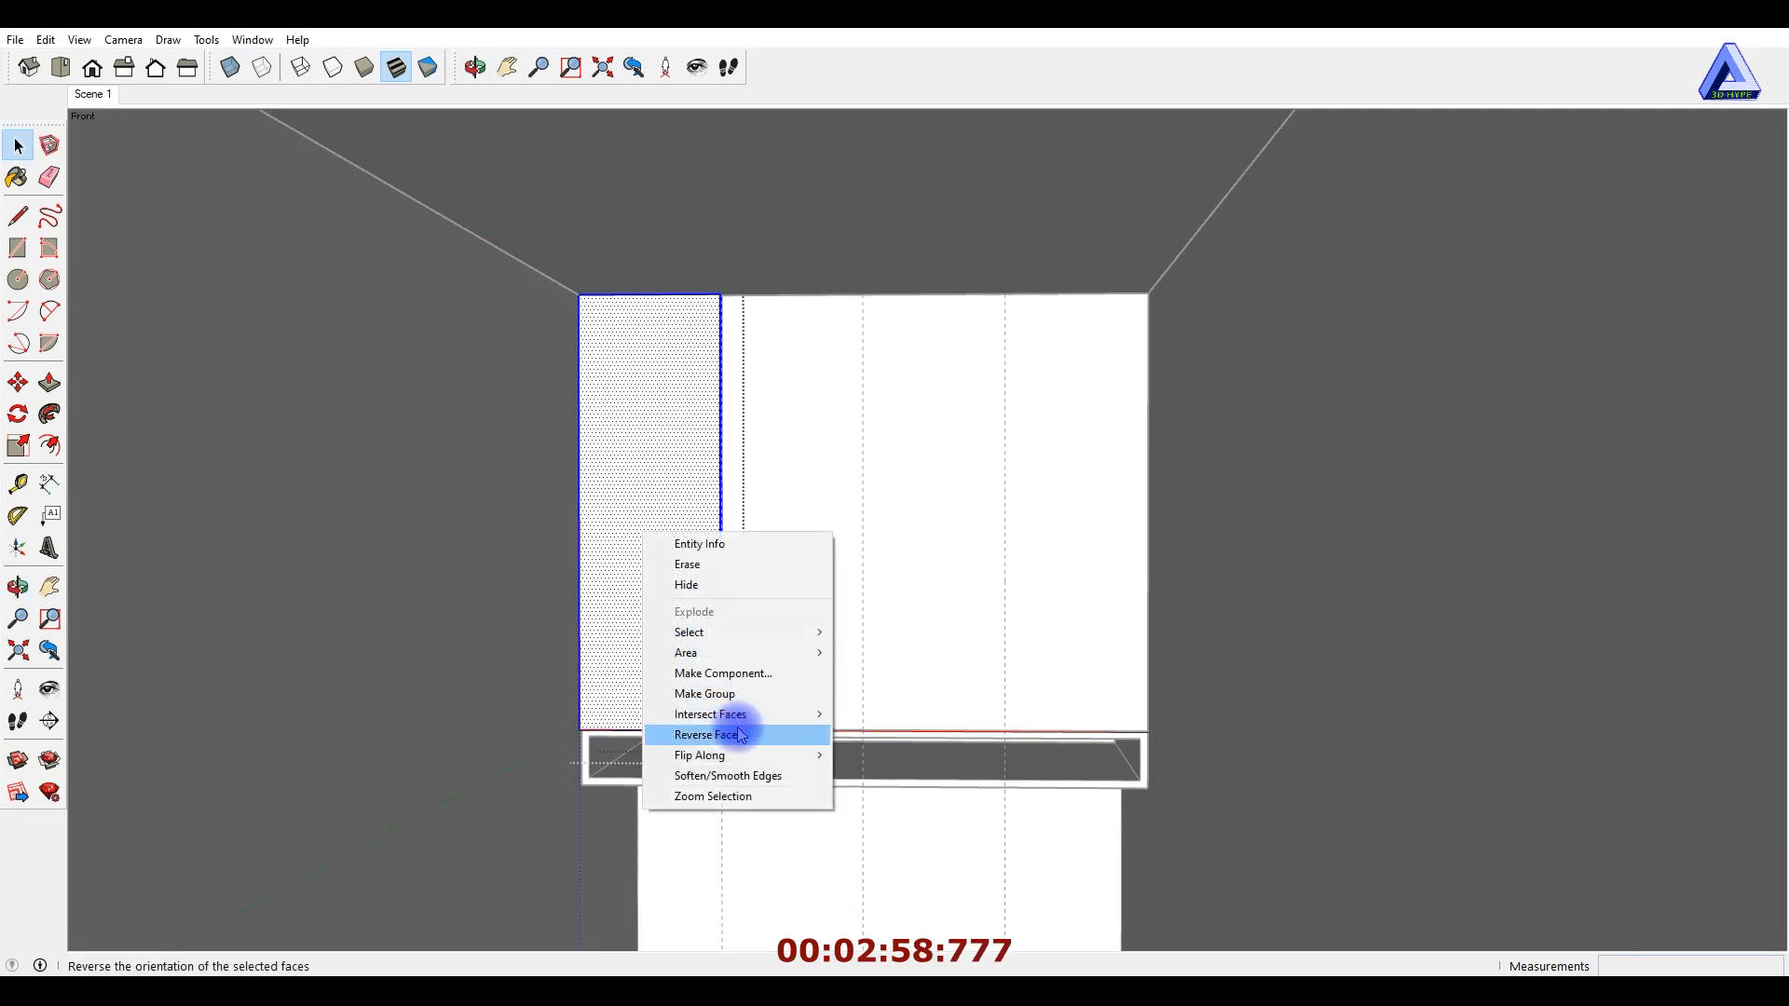
left_click(736, 673)
left_click(904, 697)
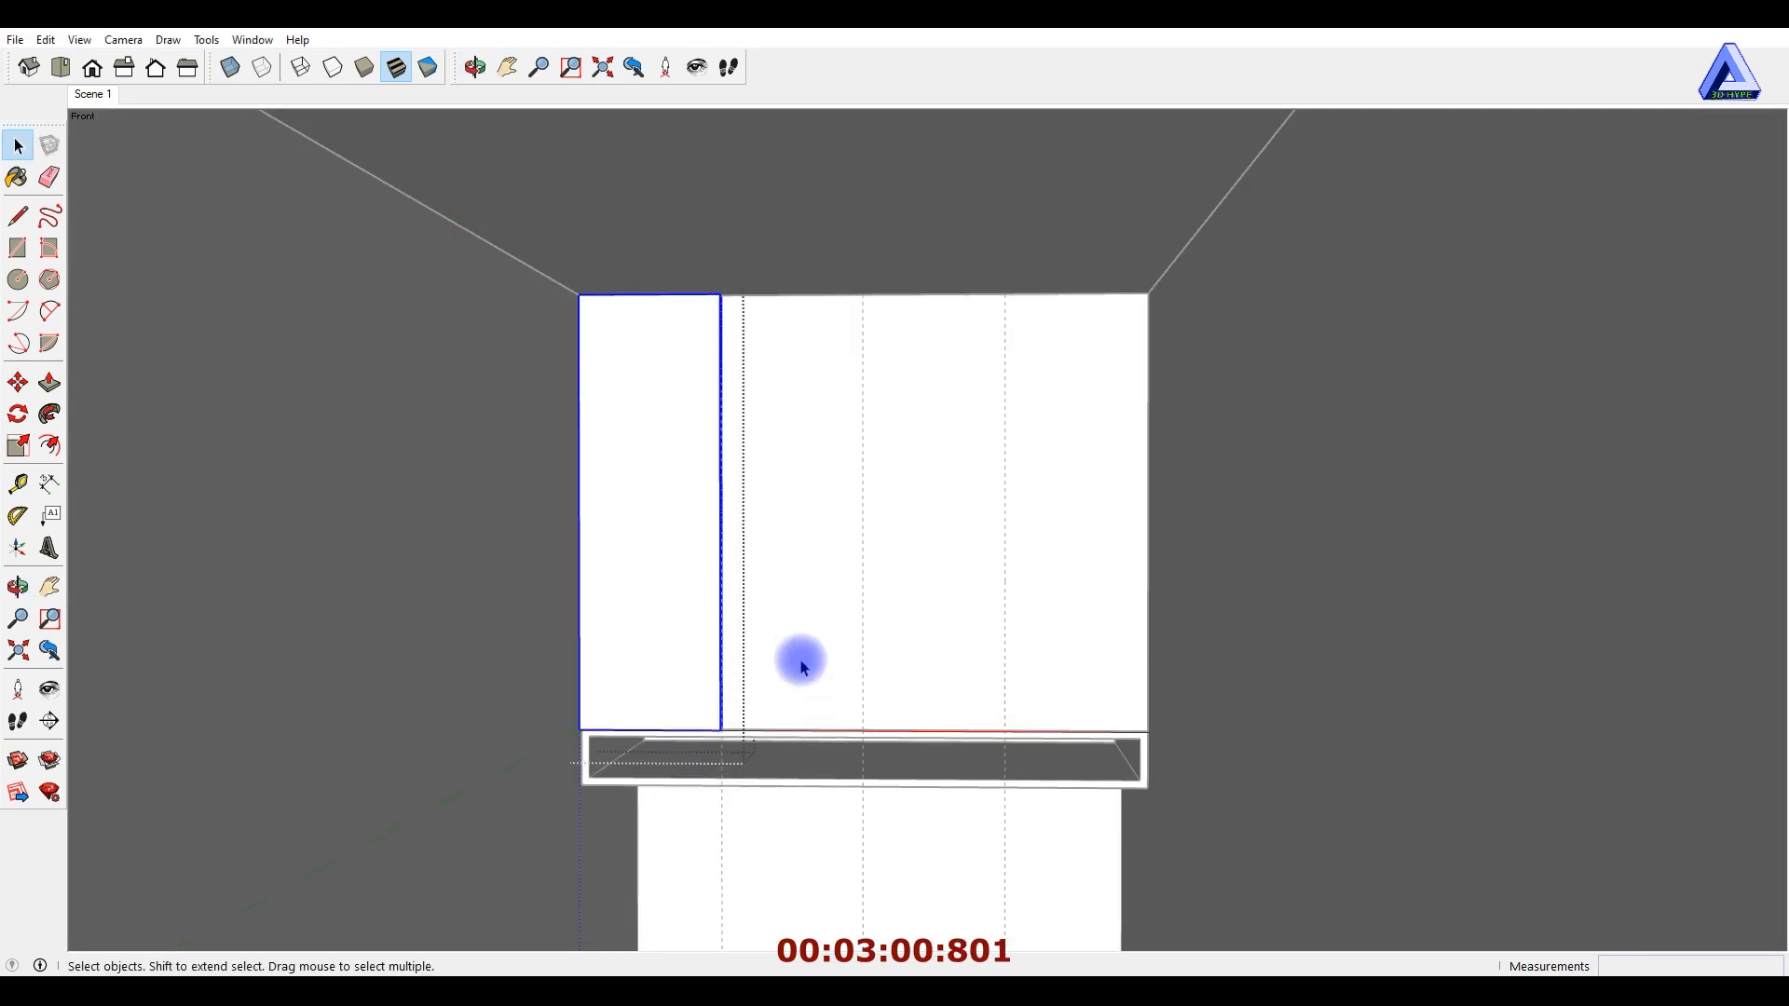
left_click(779, 763)
Copy the panel group sideways by its own width and repeat it x3 to cover the overhead box's front.
scroll(652, 708, "up", 2)
key("m")
scroll(612, 757, "up", 2)
scroll(521, 746, "up", 1)
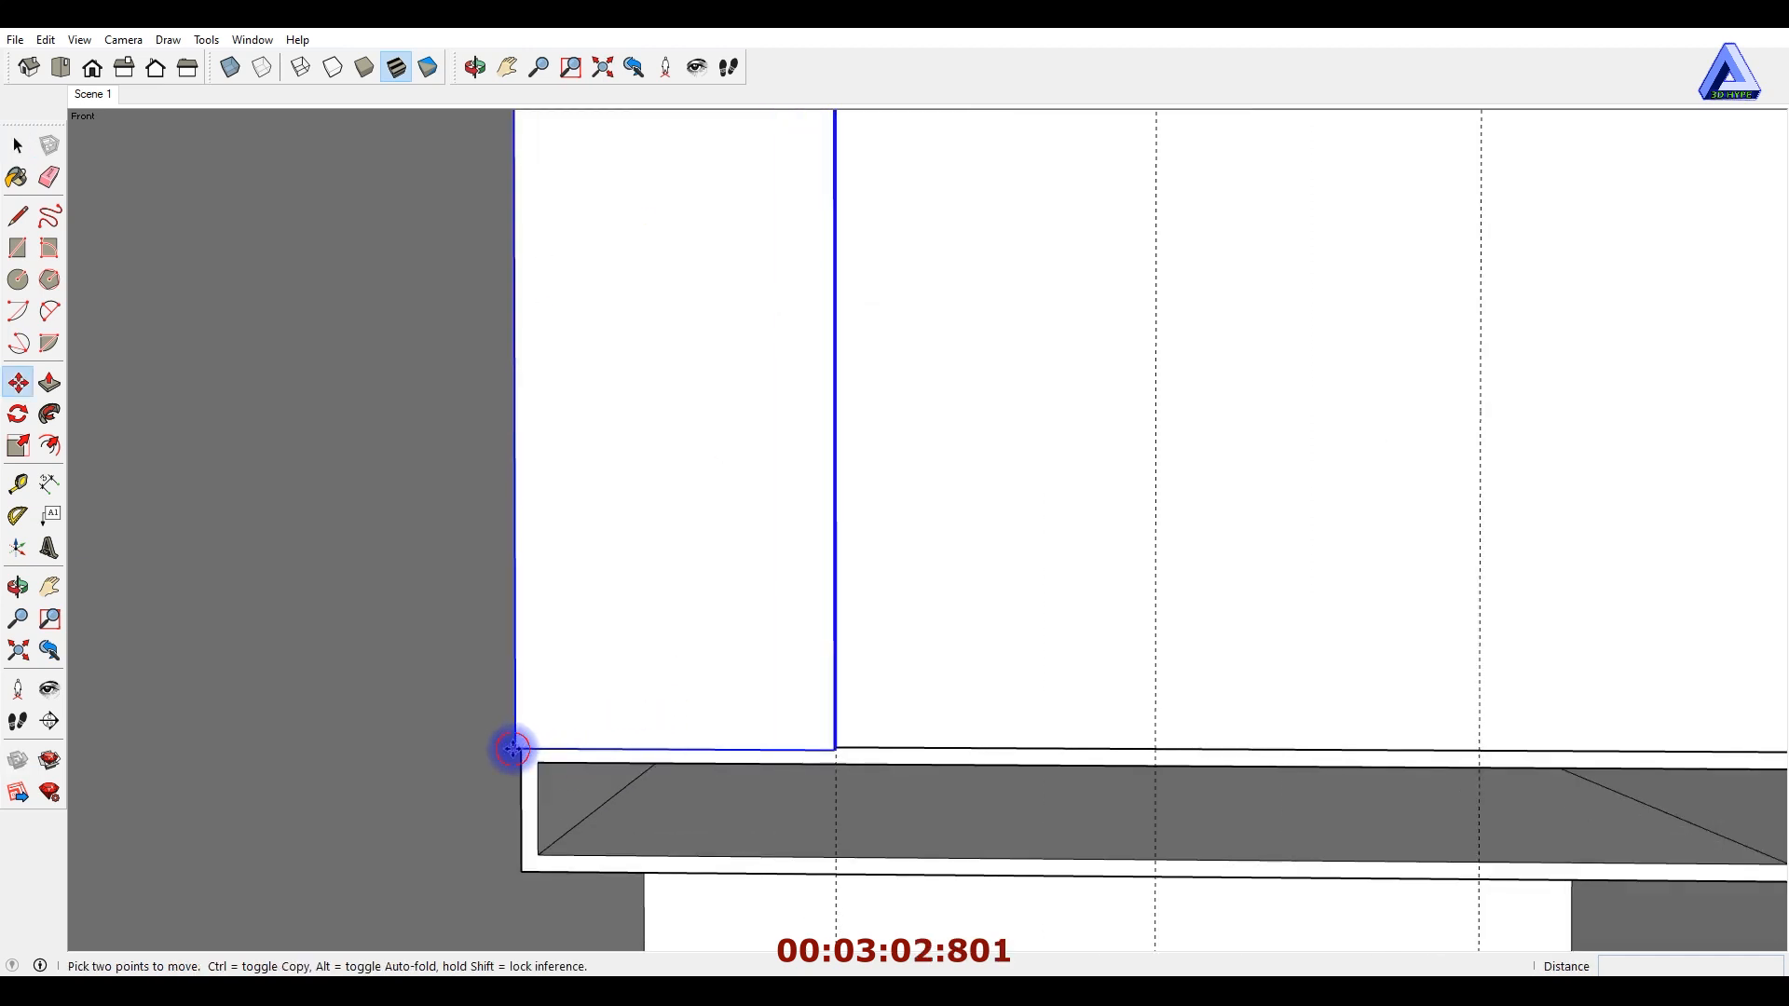
key("ctrl")
left_click(515, 747)
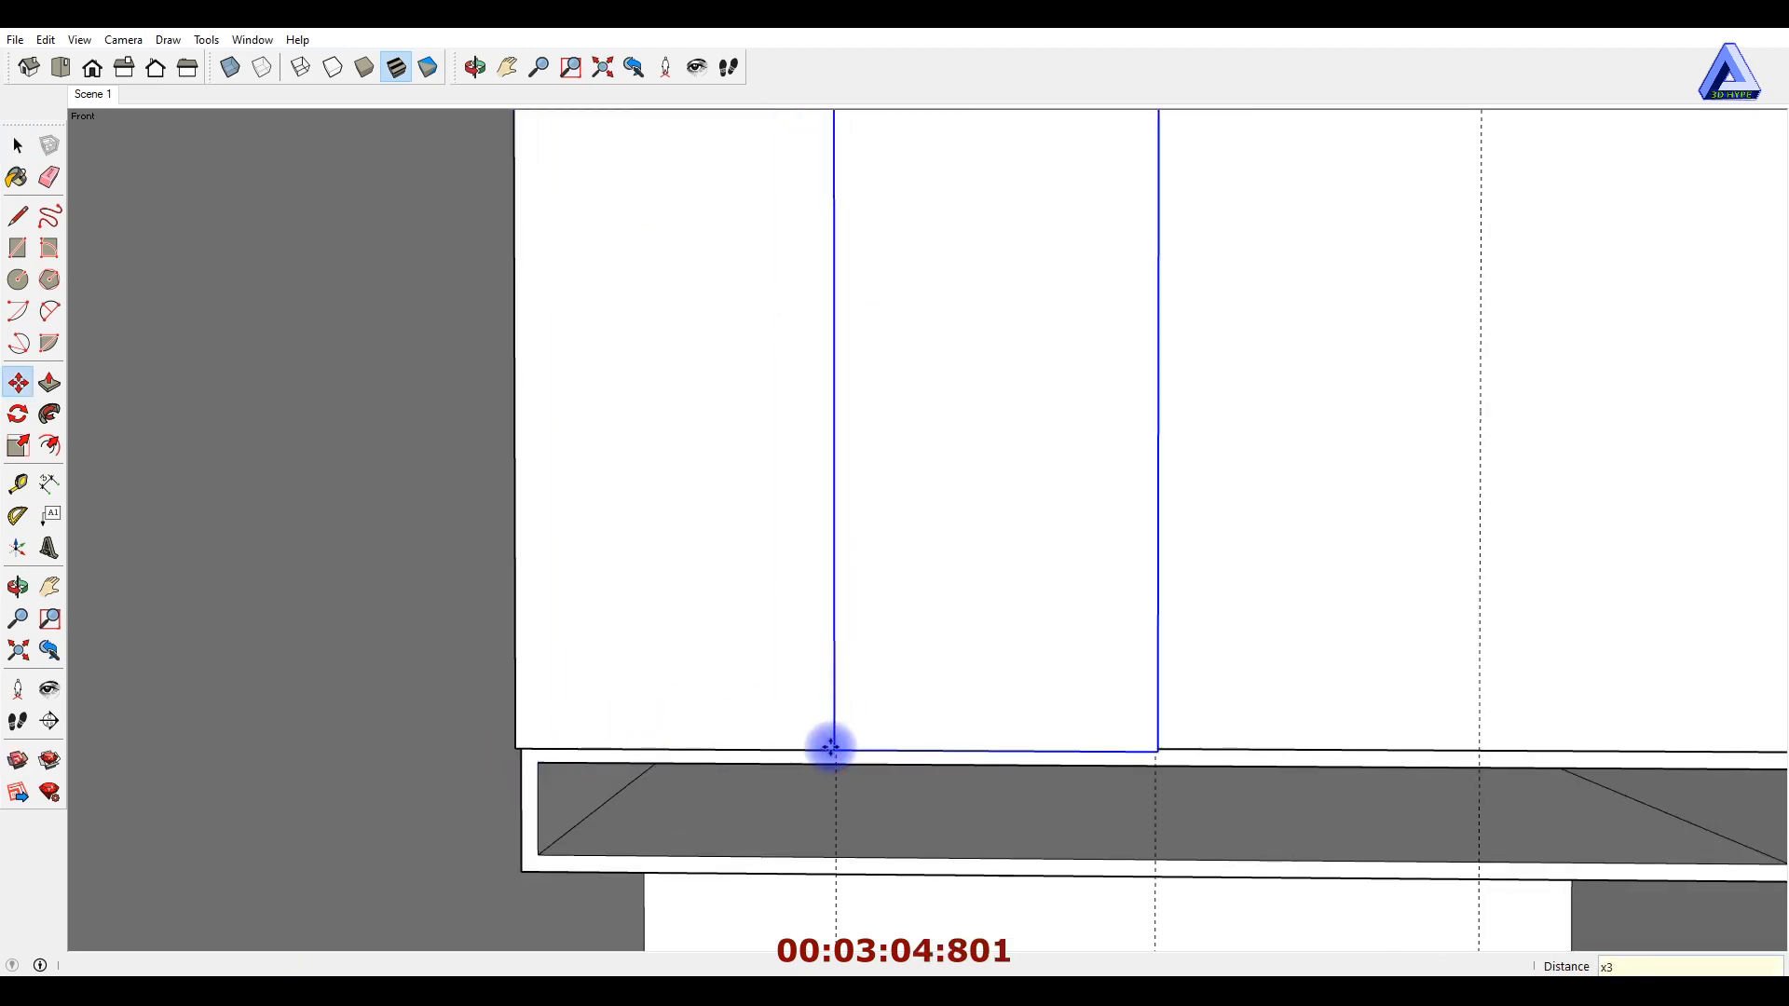
key("Return")
Copy one of the panel groups out of the room to a free spot beside the side wall.
scroll(778, 706, "down", 4)
key("space")
left_click(969, 611)
scroll(965, 648, "down", 2)
key("m")
left_click(959, 617)
scroll(509, 615, "down", 1)
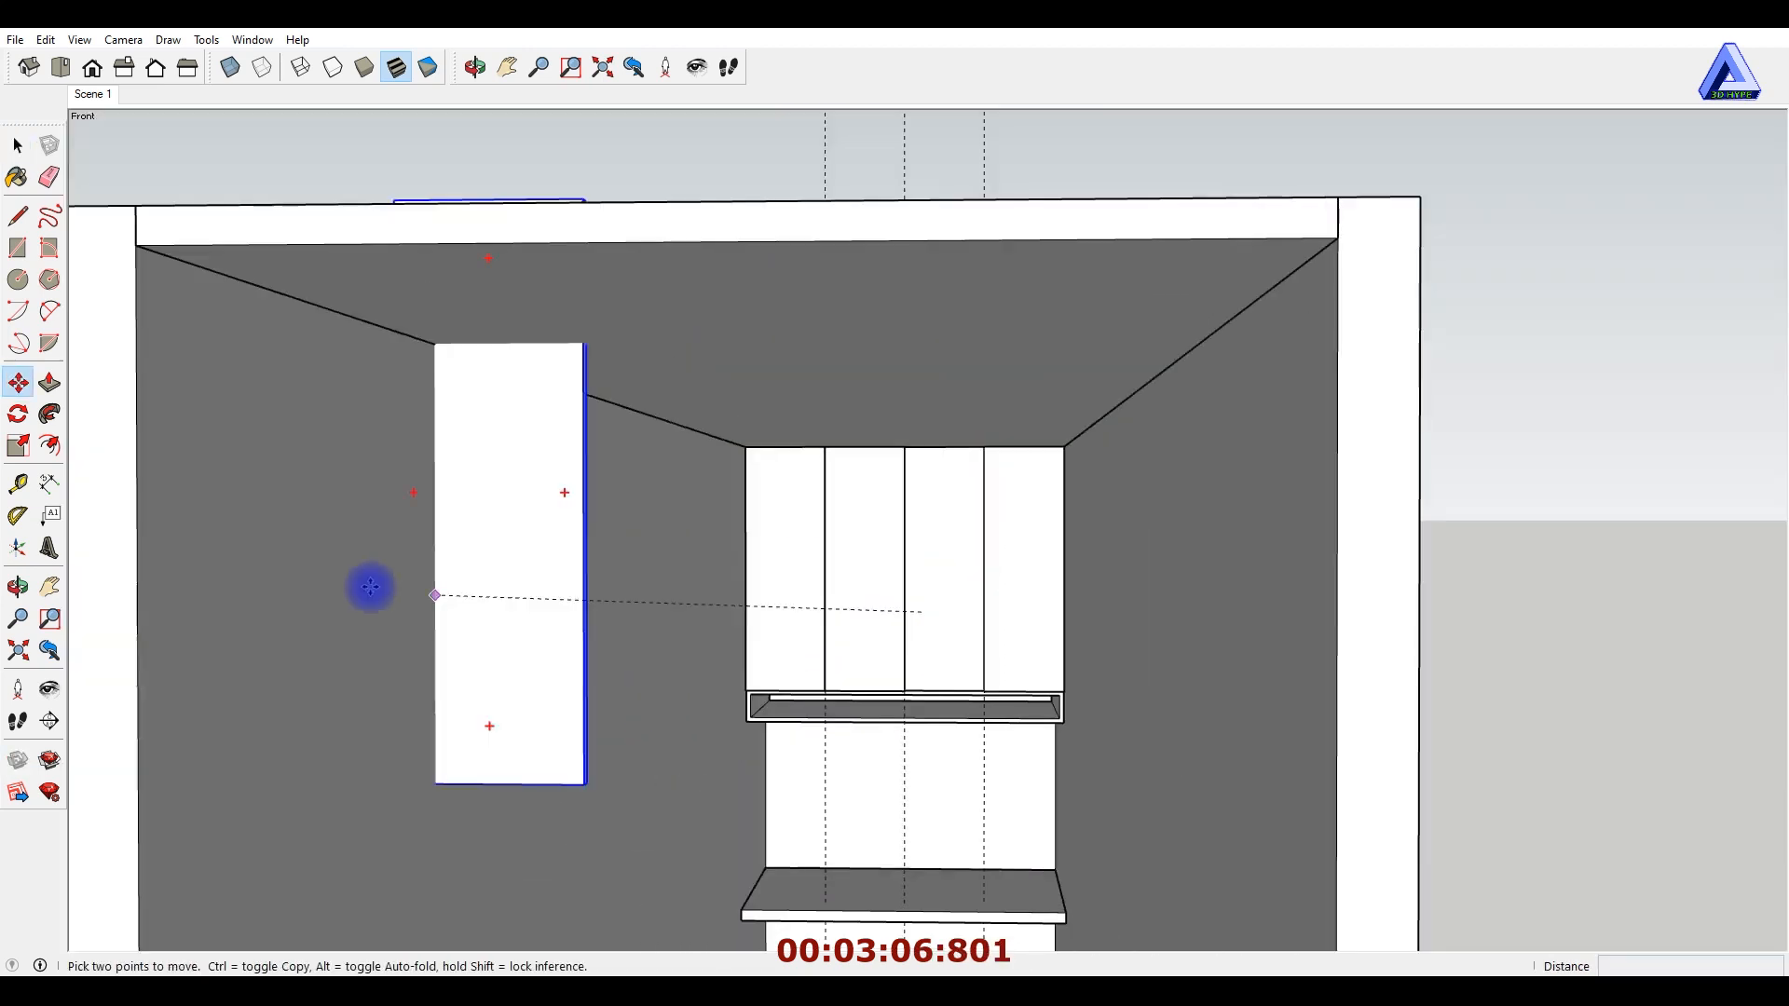
scroll(371, 587, "down", 3)
key("ctrl")
left_click(996, 615)
scroll(1121, 511, "up", 5)
Open the copied panel's component and Push/Pull both of its narrow side faces inward by 2 mm.
middle_click_drag(1106, 545, 941, 580)
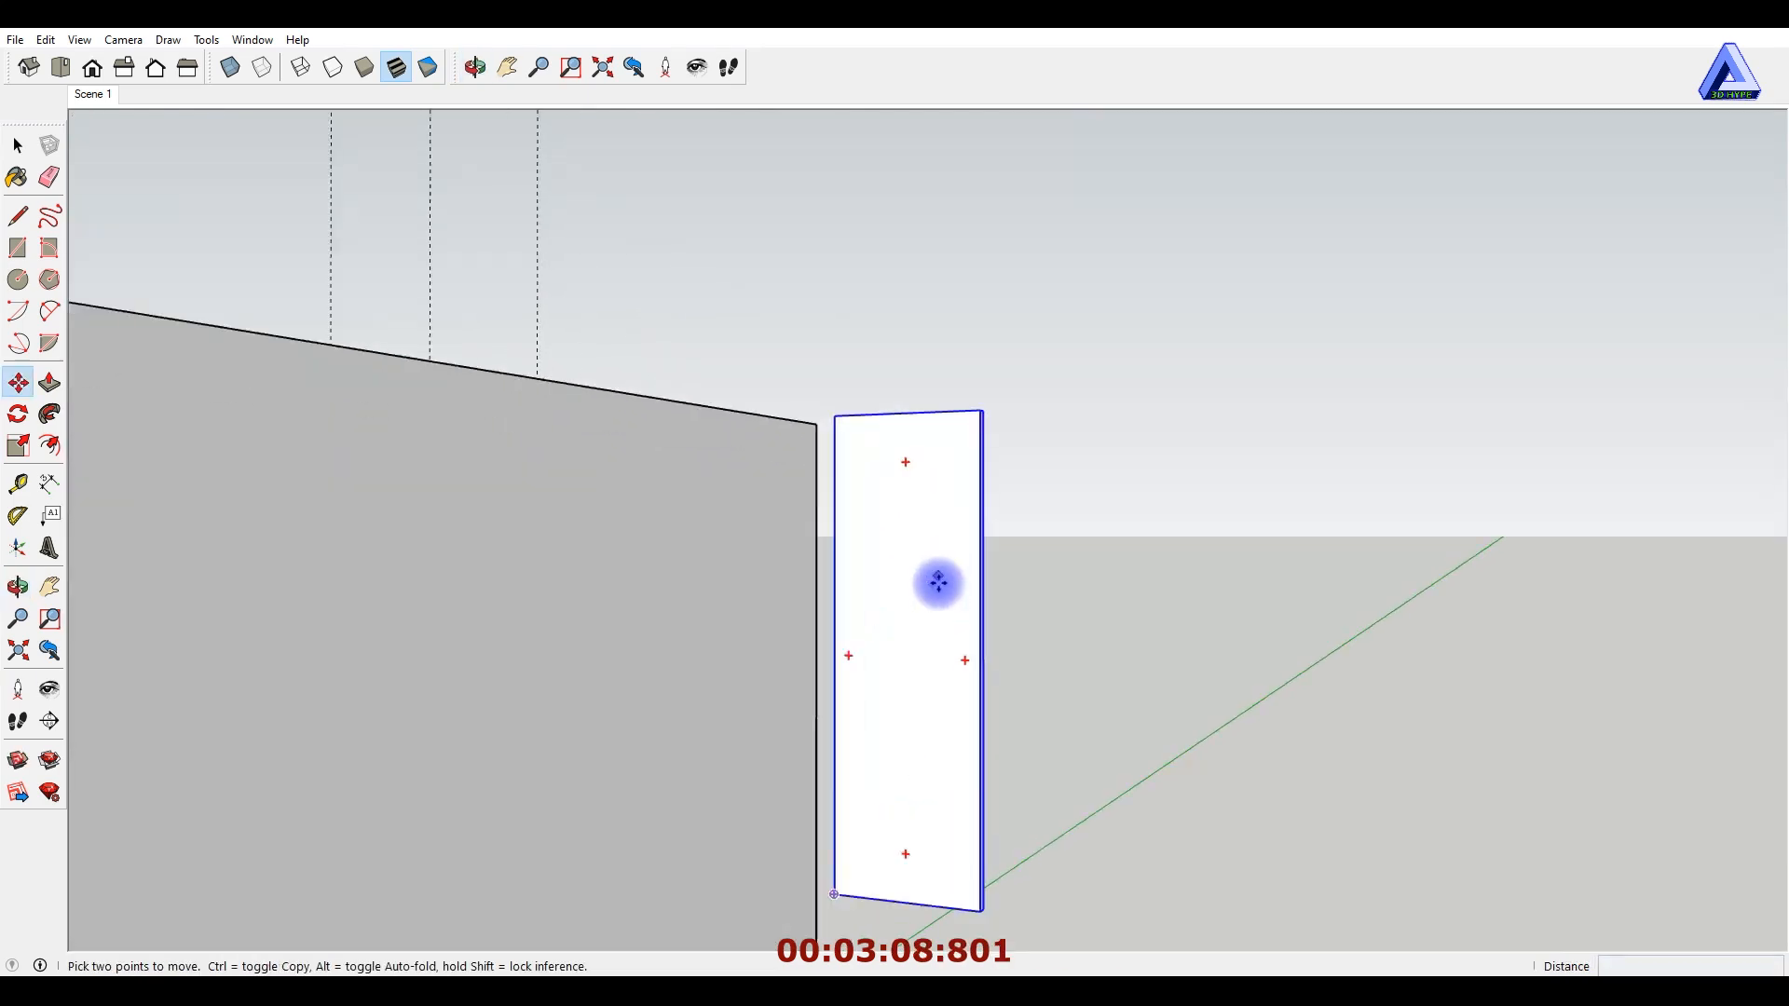
key("space")
scroll(945, 606, "up", 5)
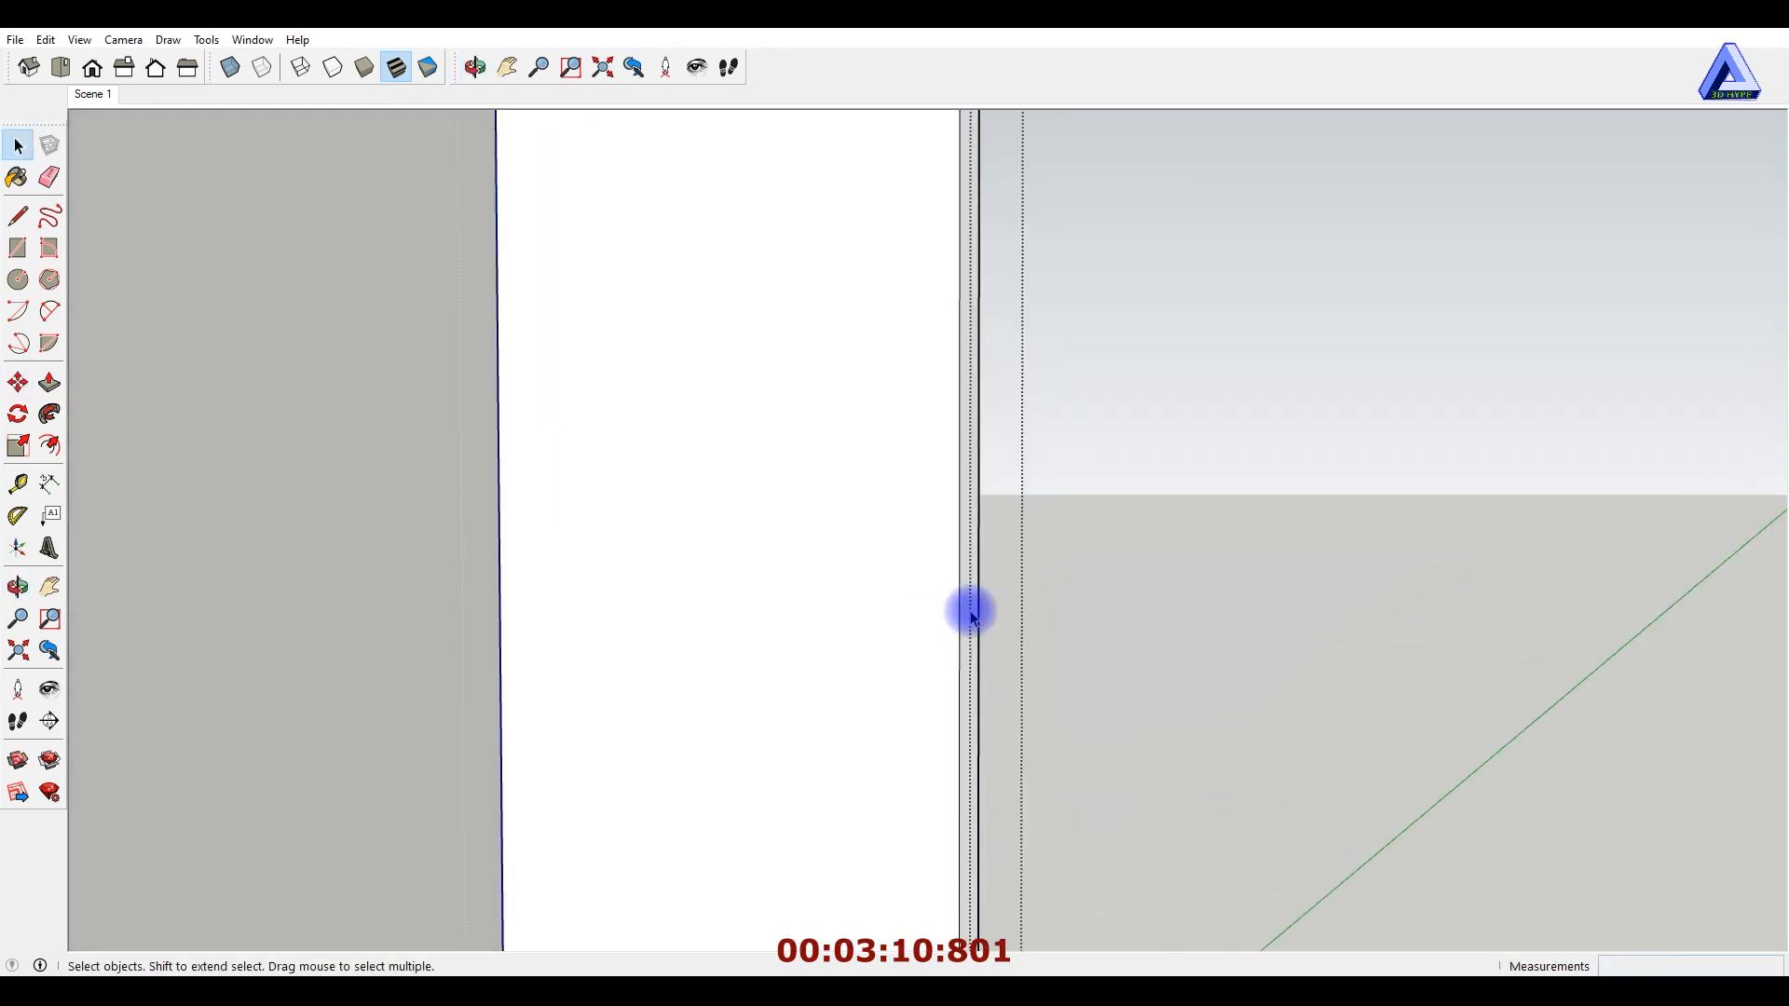
left_click_drag(969, 617, 965, 620)
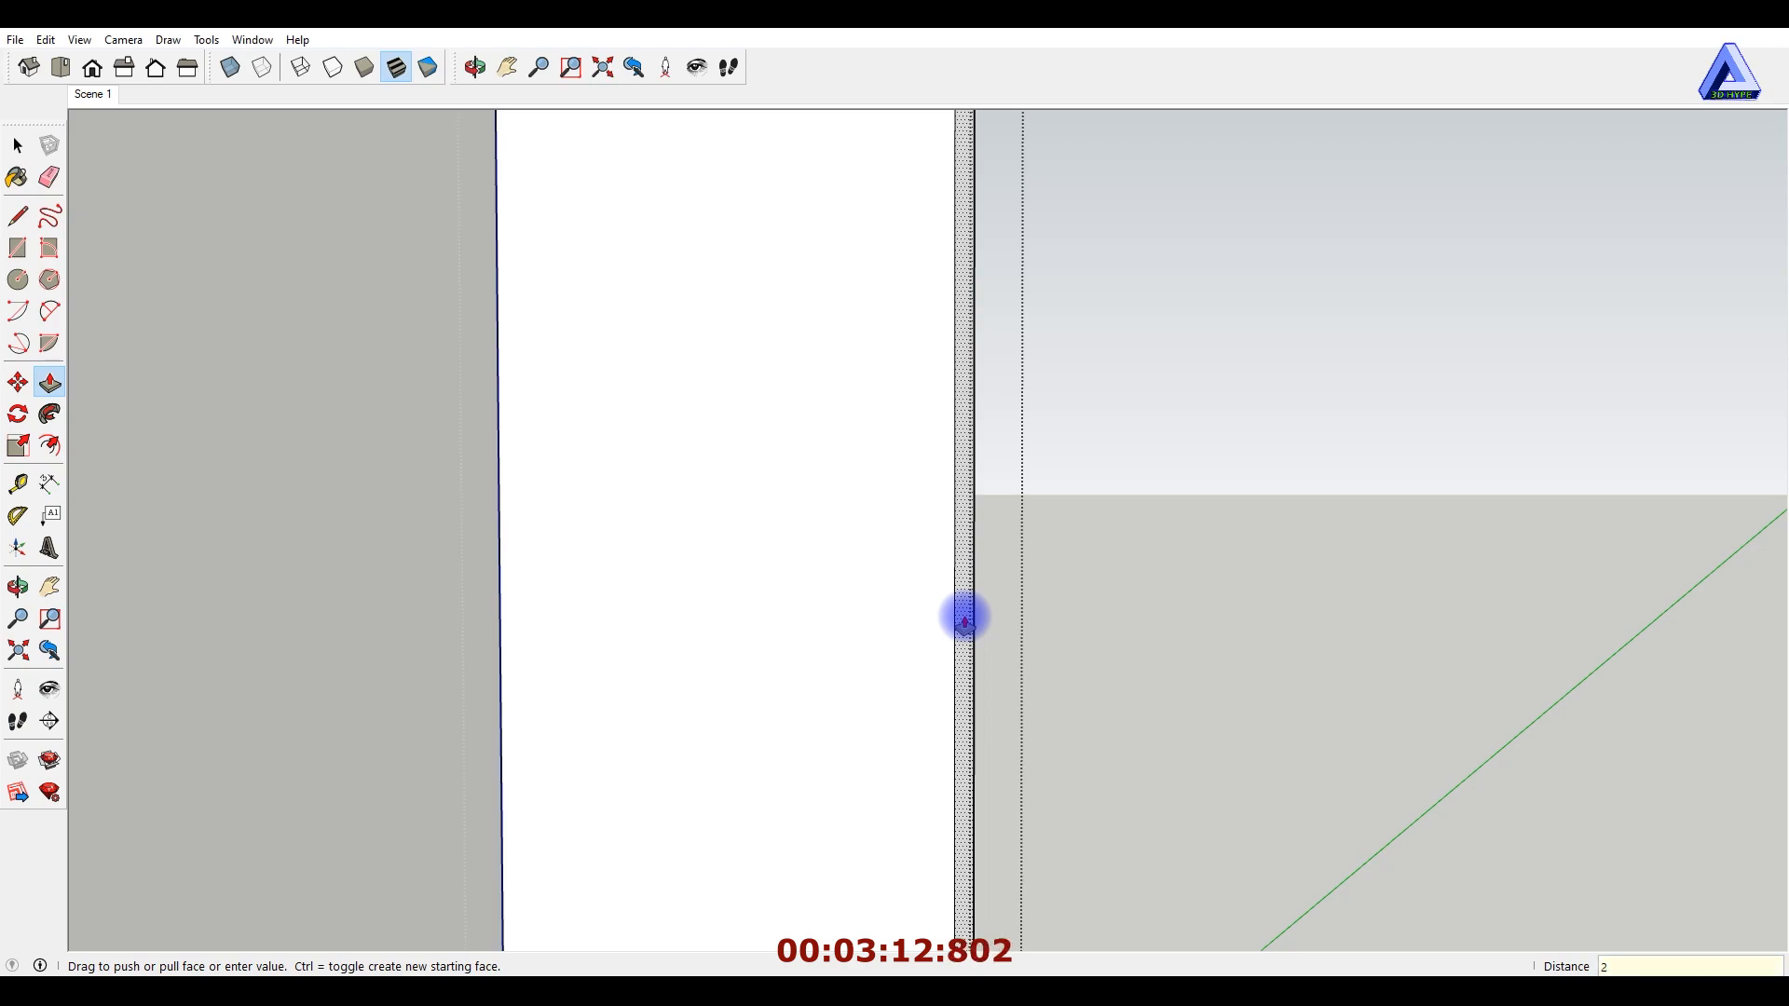
key("Return")
middle_click_drag(699, 599, 866, 551)
double_click(387, 572)
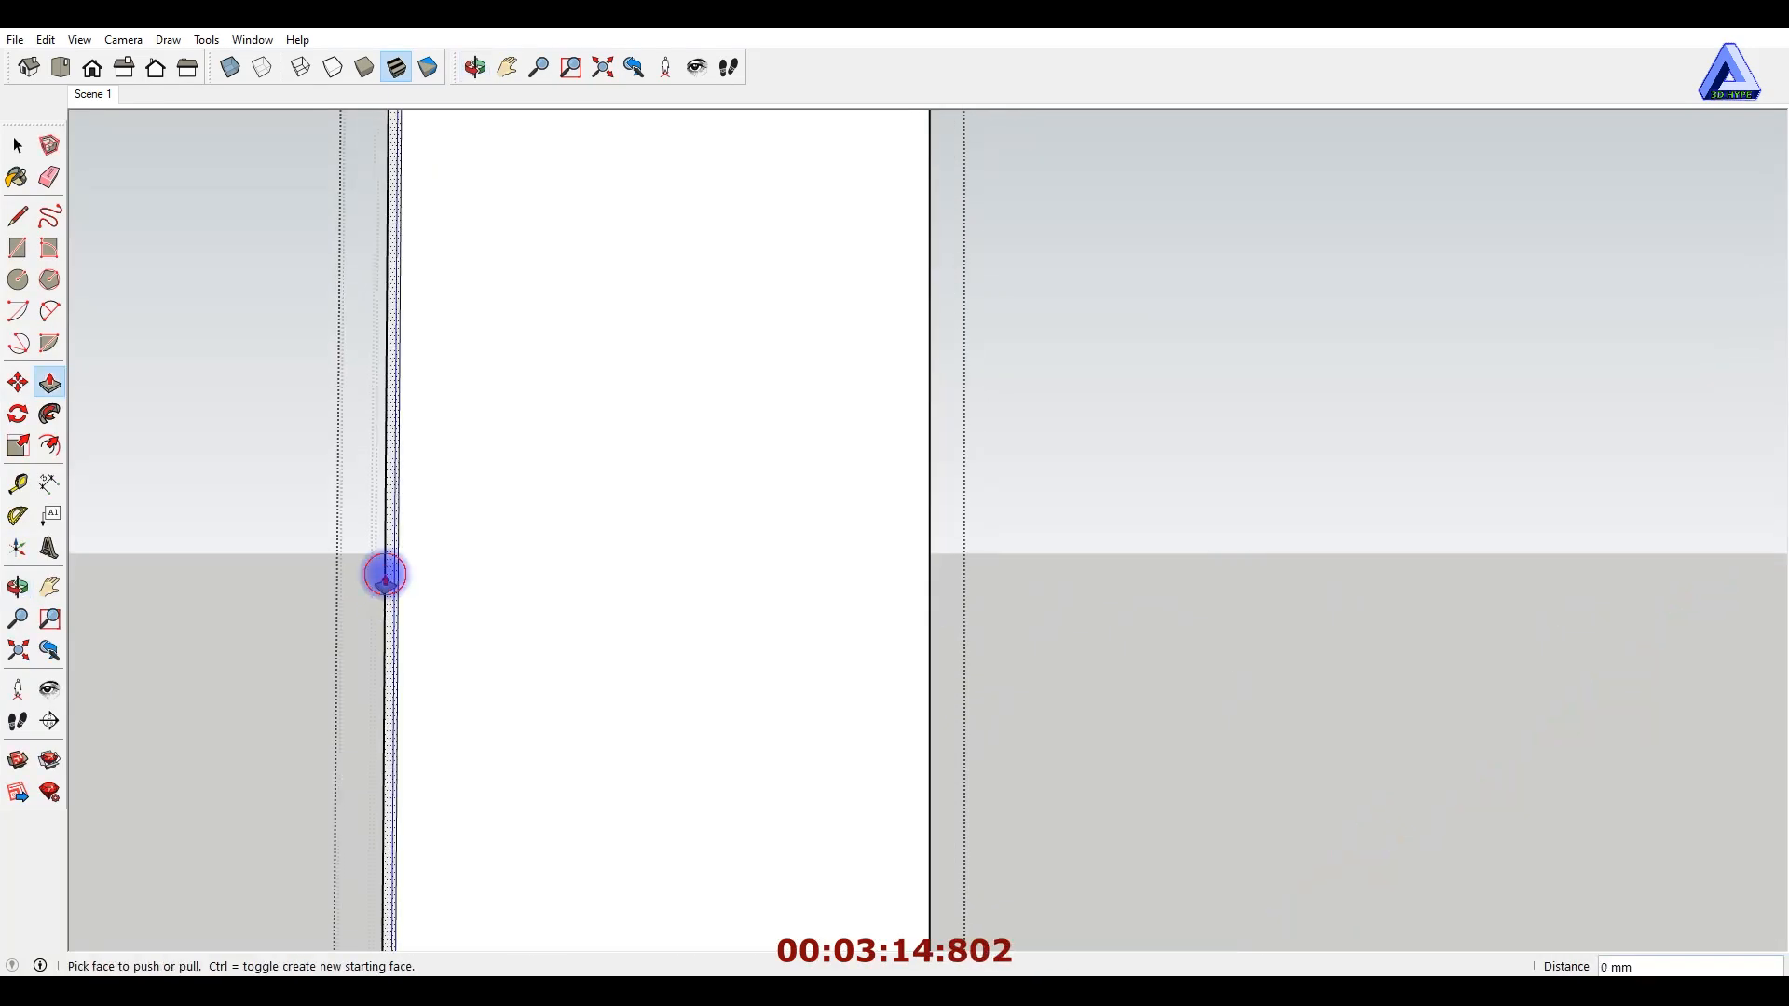
key("space")
Recall Scene 1 and examine the gaps between the four front panels and the room as a whole.
scroll(972, 588, "down", 1)
scroll(472, 464, "up", 3)
left_click(102, 97)
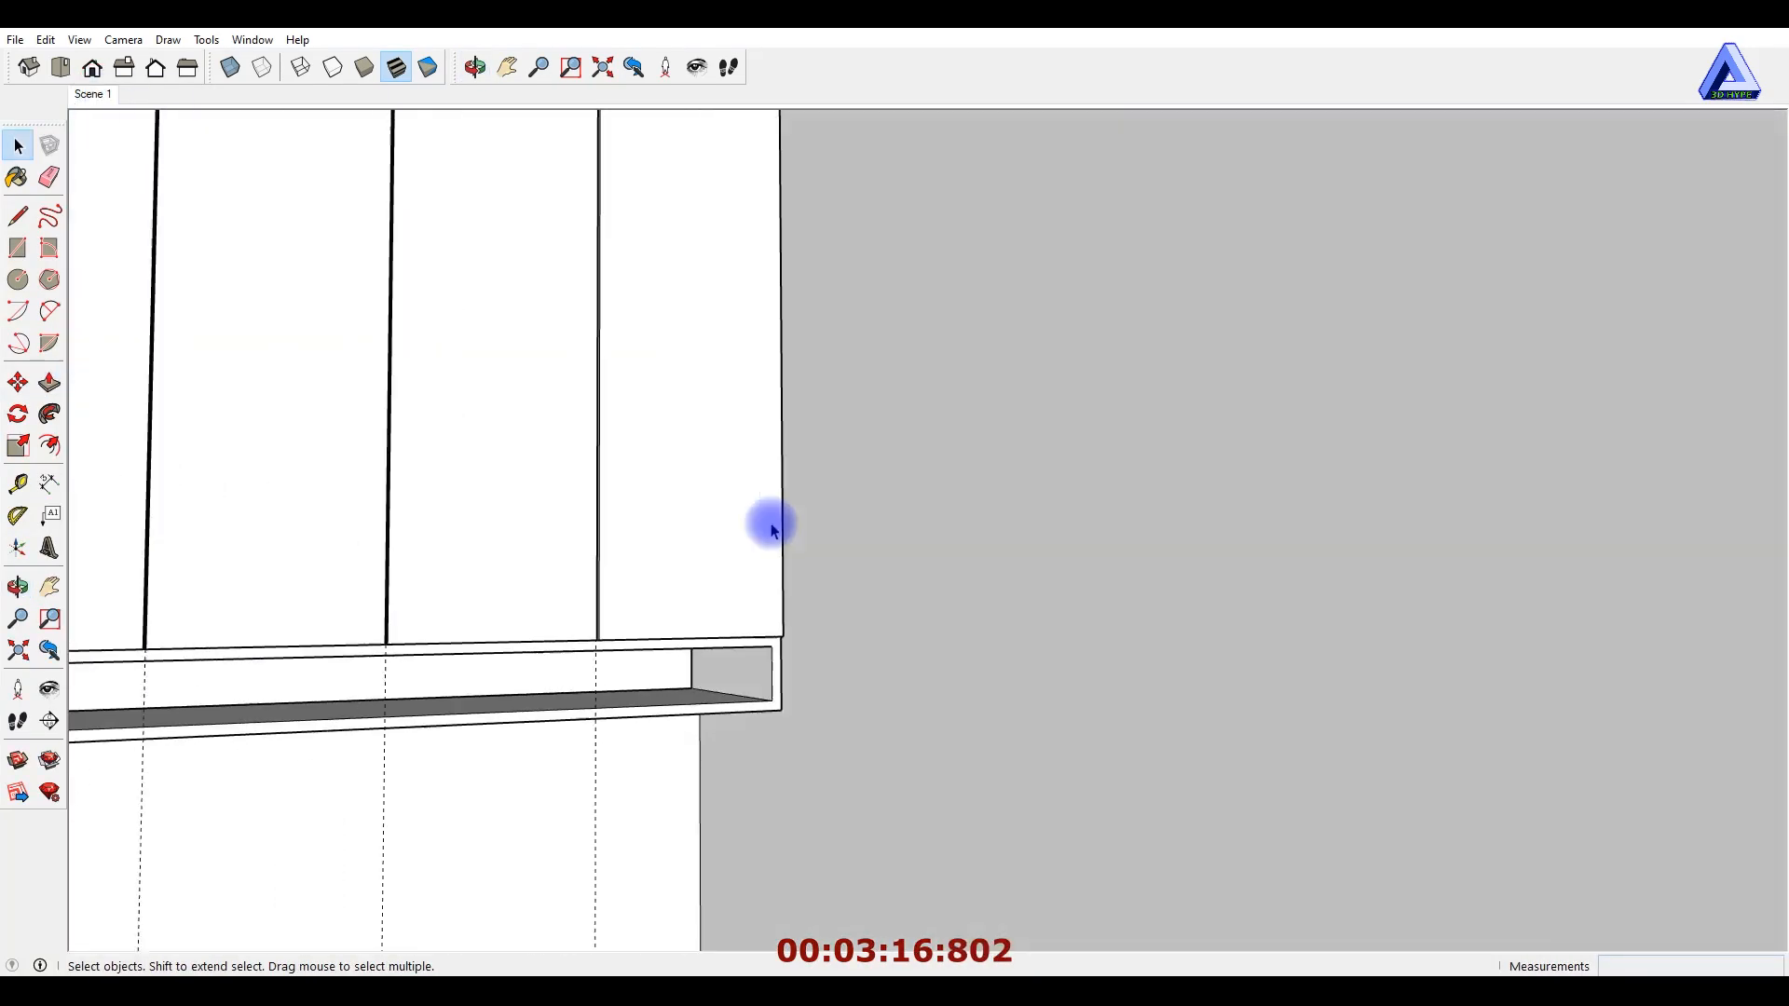
scroll(768, 333, "down", 2)
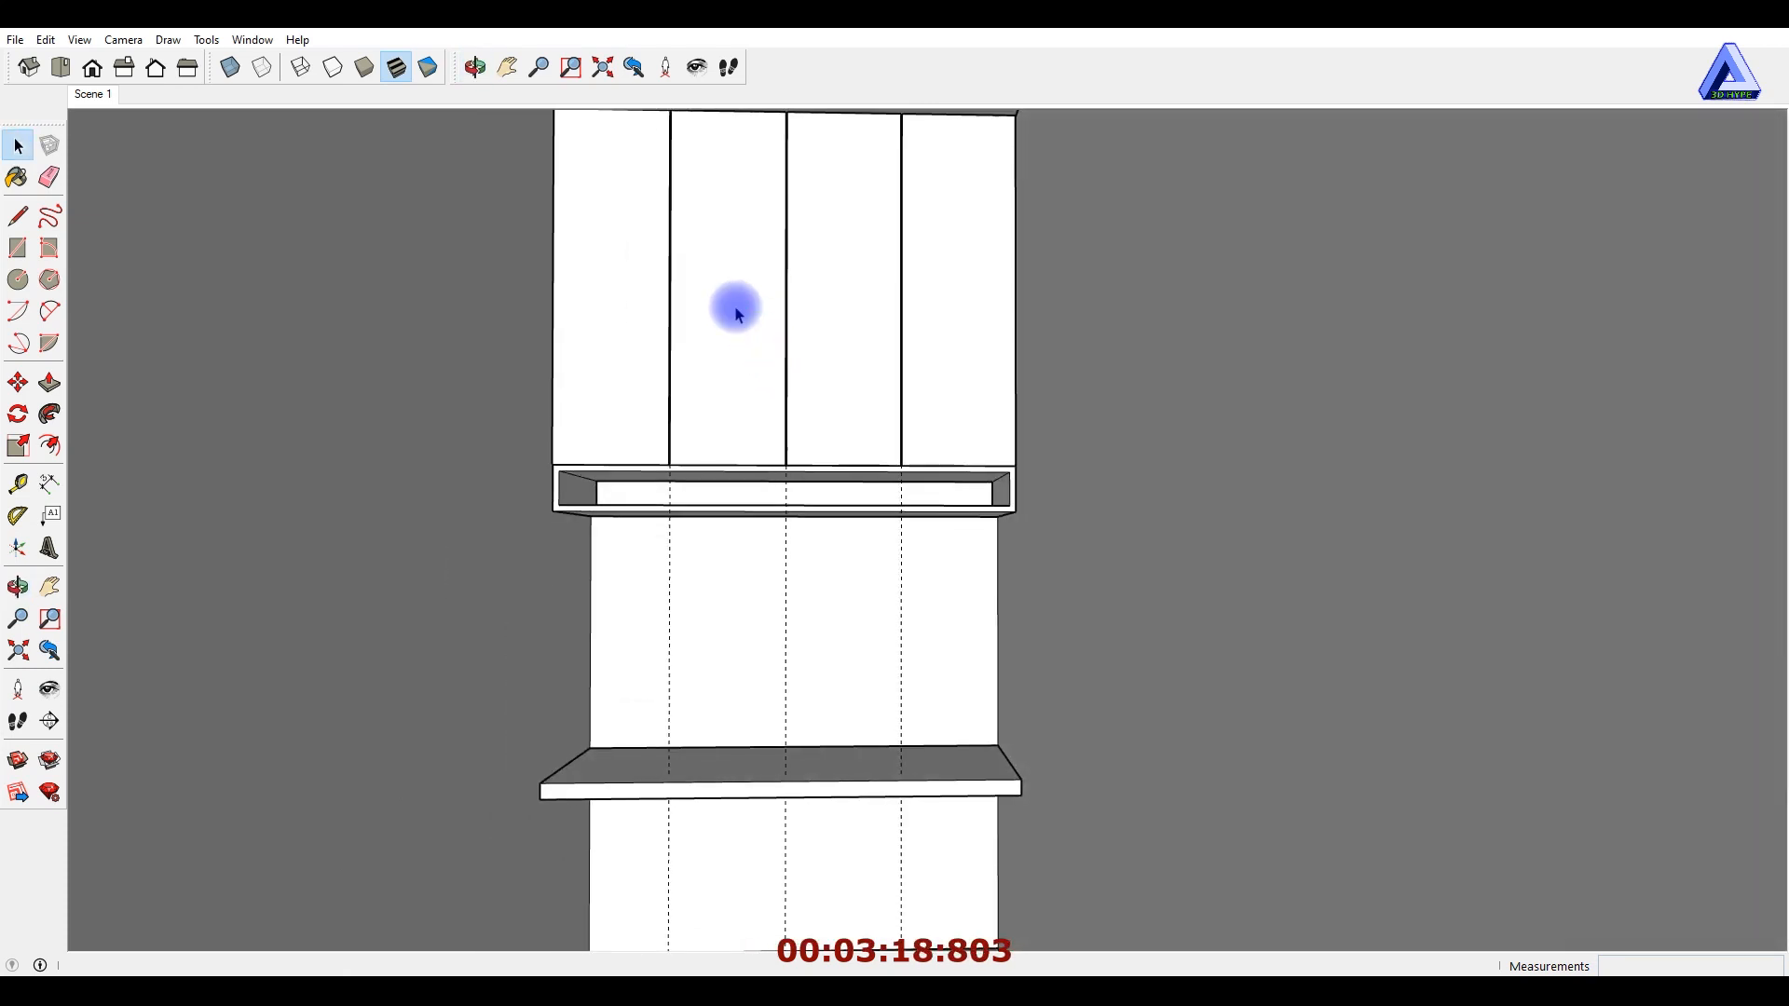
middle_click_drag(735, 310, 858, 503, "shift")
scroll(731, 416, "down", 2)
middle_click_drag(858, 503, 820, 354, "shift")
scroll(799, 387, "up", 2)
scroll(785, 388, "down", 4)
middle_click_drag(820, 354, 697, 499, "shift")
scroll(801, 410, "down", 3)
middle_click_drag(976, 334, 634, 355)
scroll(404, 390, "down", 2)
scroll(627, 388, "up", 6)
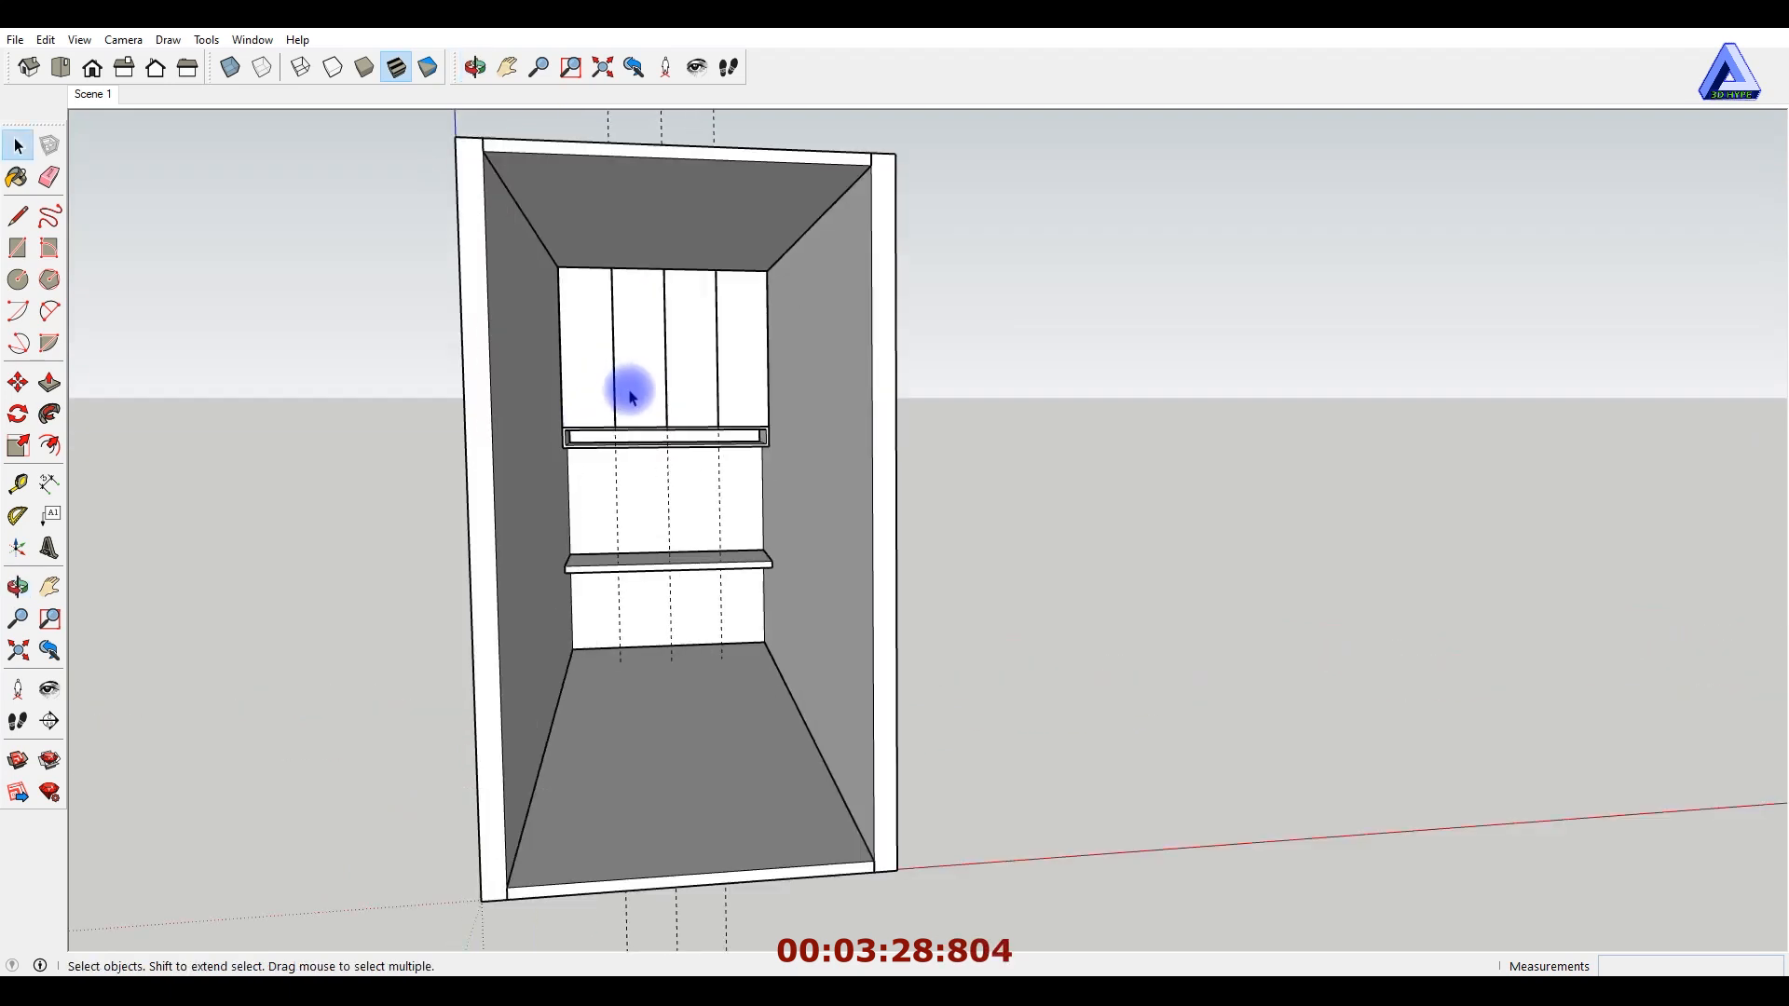
scroll(604, 345, "up", 2)
key("b")
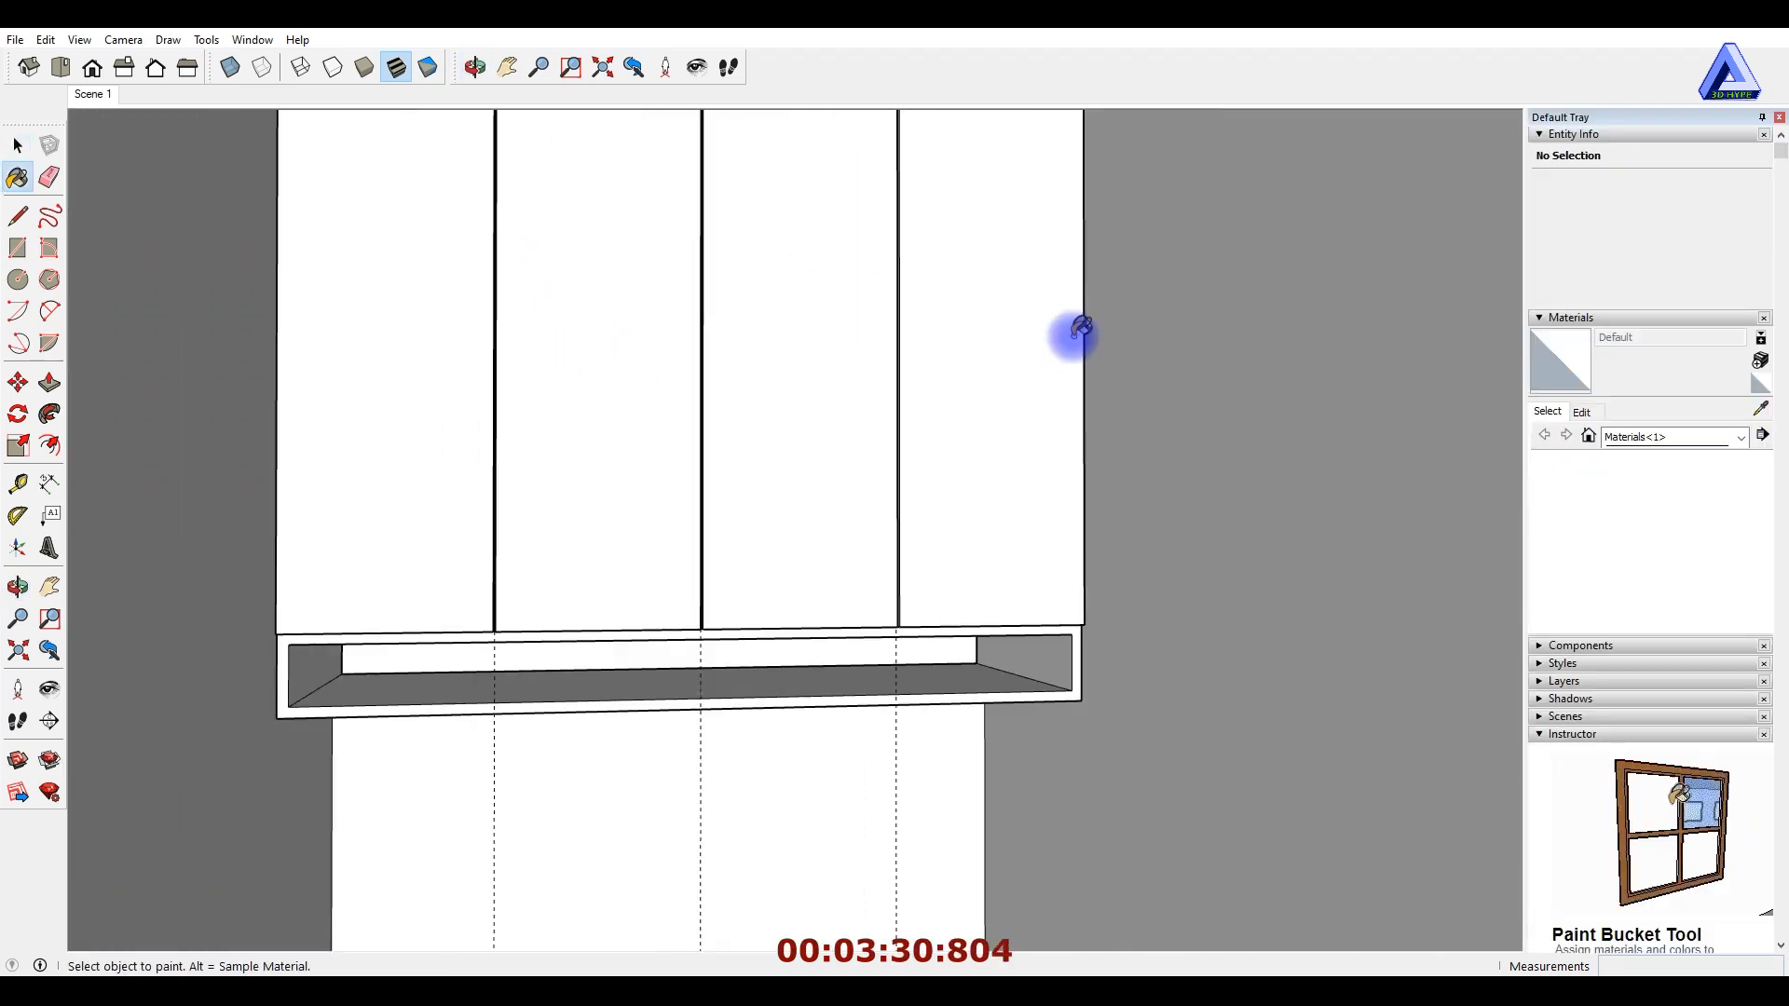
left_click(1759, 362)
key("Escape")
scroll(850, 455, "down", 3)
key("space")
scroll(866, 447, "down", 2)
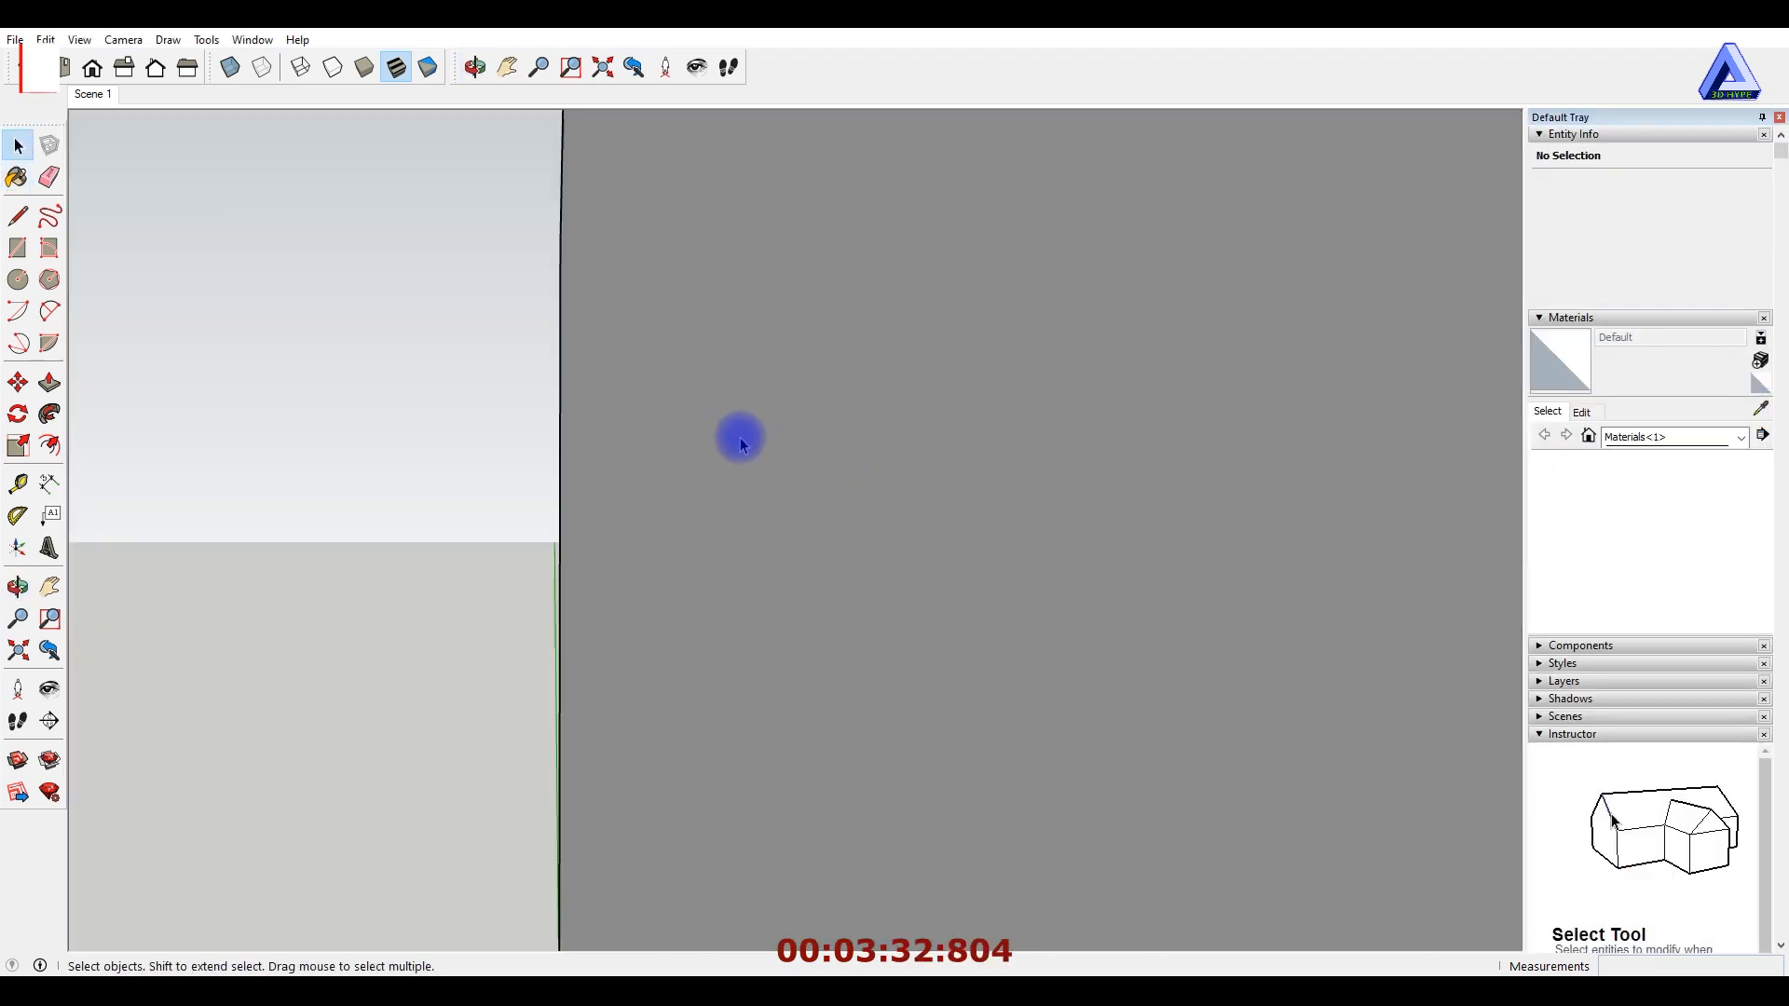
scroll(812, 428, "down", 5)
scroll(798, 432, "down", 3)
middle_click_drag(798, 432, 667, 455)
left_click(92, 97)
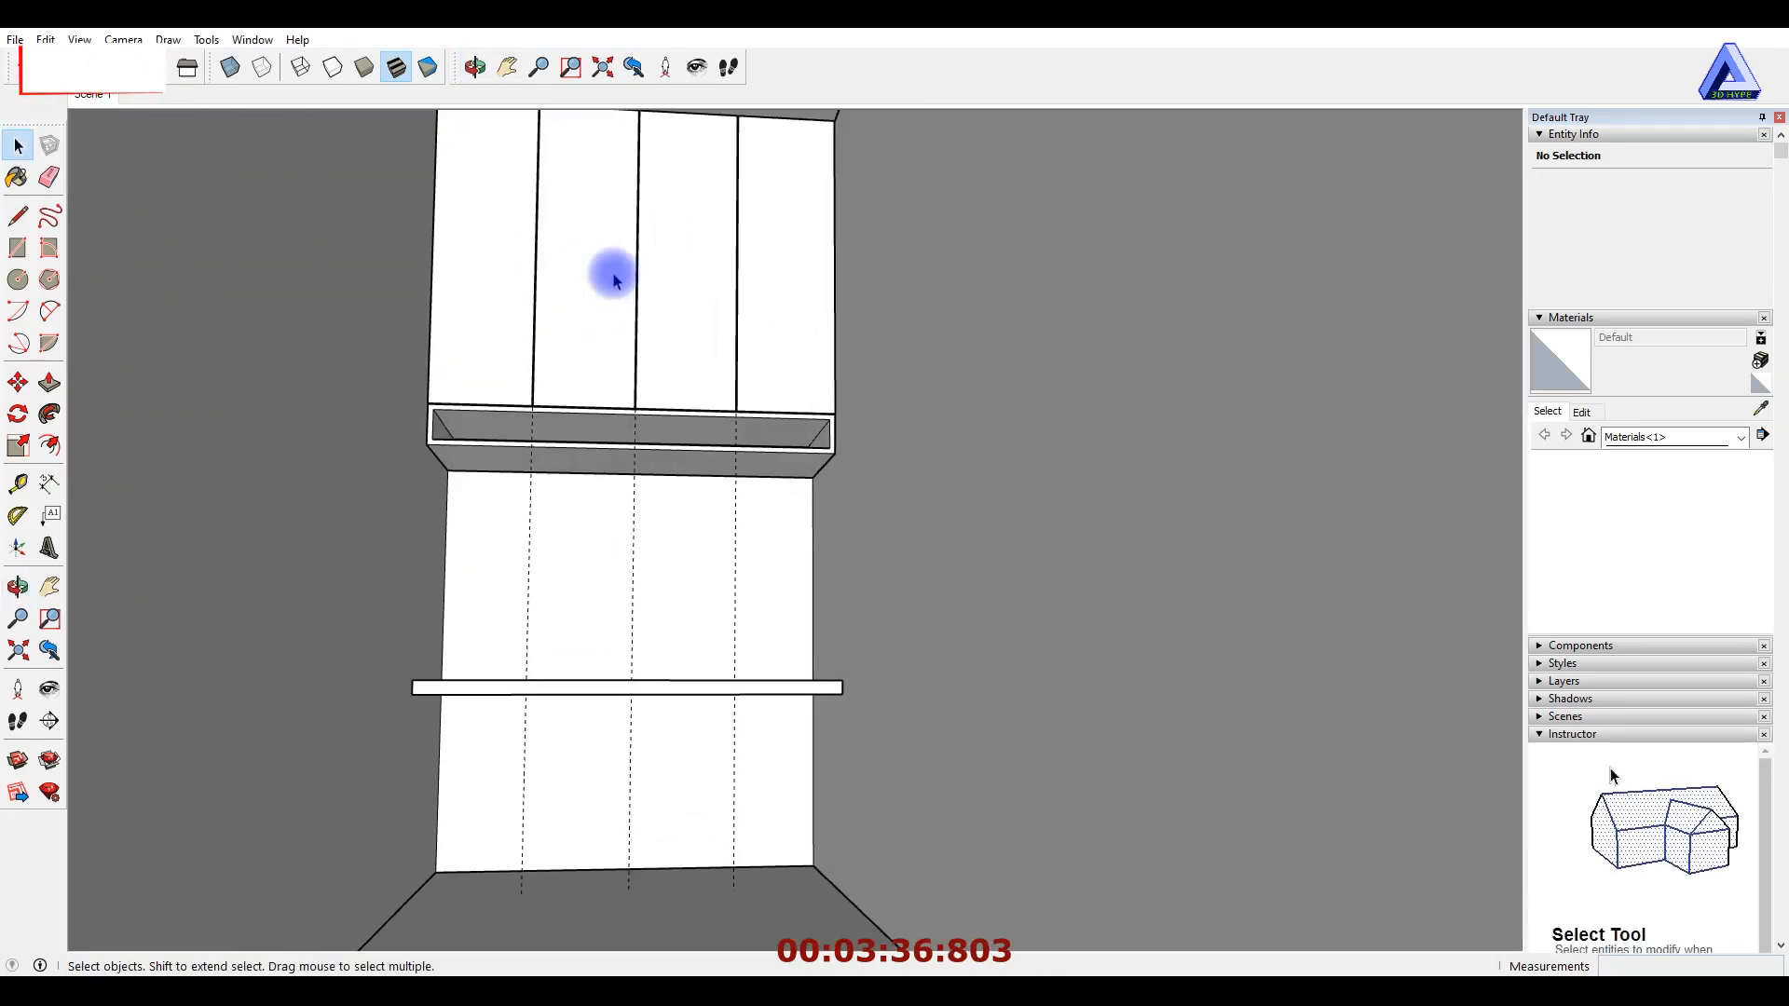
Copy one of the front panel groups out of the room into the open space beside the side wall.
middle_click_drag(614, 276, 745, 508, "shift")
scroll(652, 443, "down", 5)
middle_click_drag(746, 508, 670, 447, "shift")
scroll(609, 462, "up", 2)
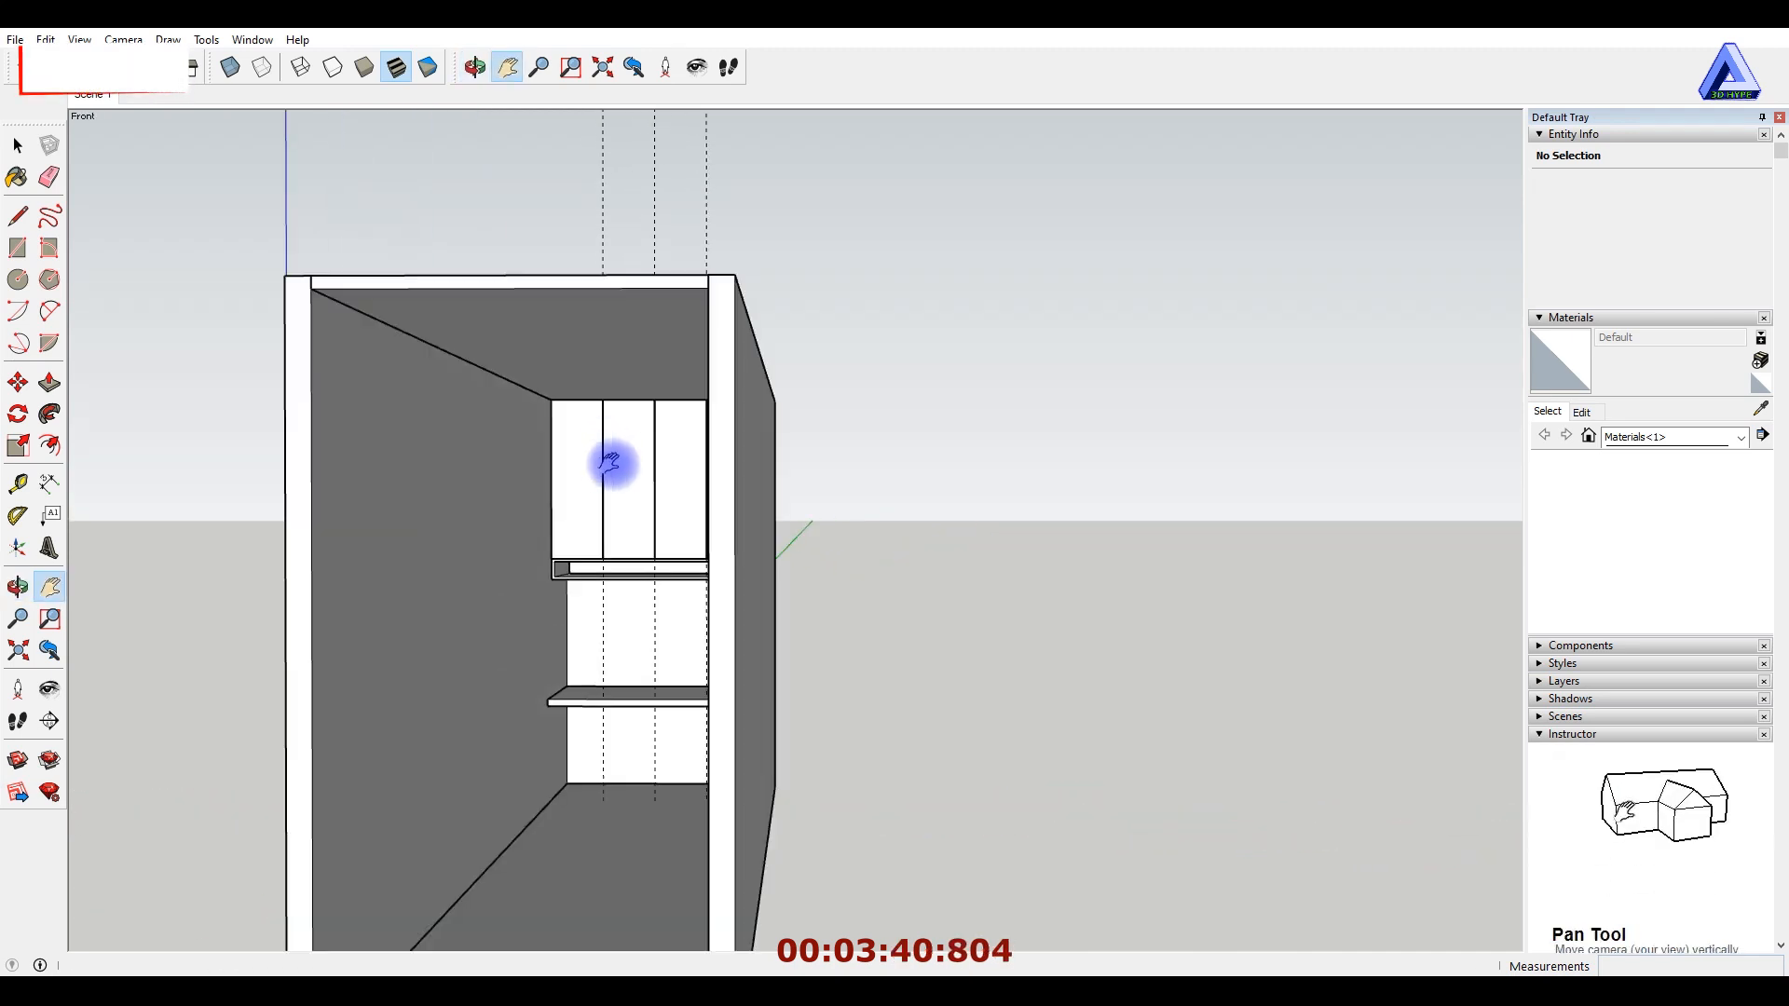
key("space")
left_click(615, 465)
key("m")
key("ctrl")
left_click(625, 471)
left_click(963, 504)
key("space")
middle_click_drag(1090, 479, 1093, 392)
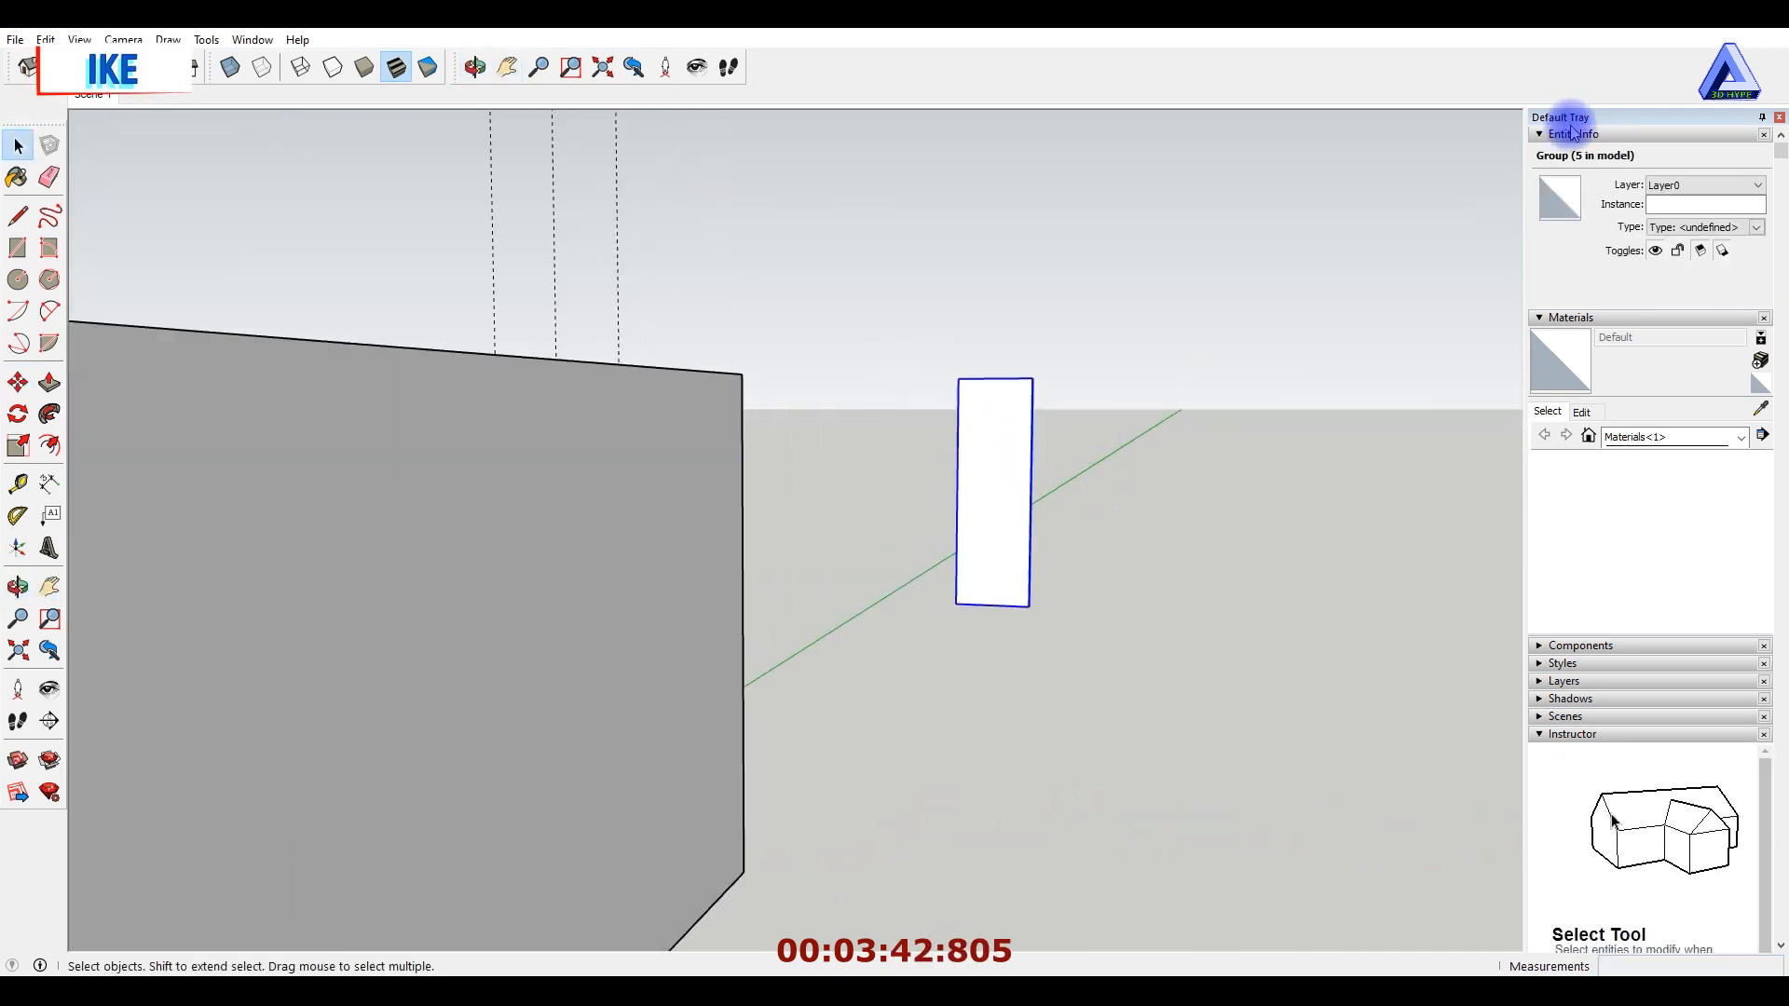
Create a new dark brown material for the copied panel with the colour wheel.
scroll(1094, 391, "up", 4)
scroll(913, 392, "down", 4)
scroll(1412, 256, "up", 1)
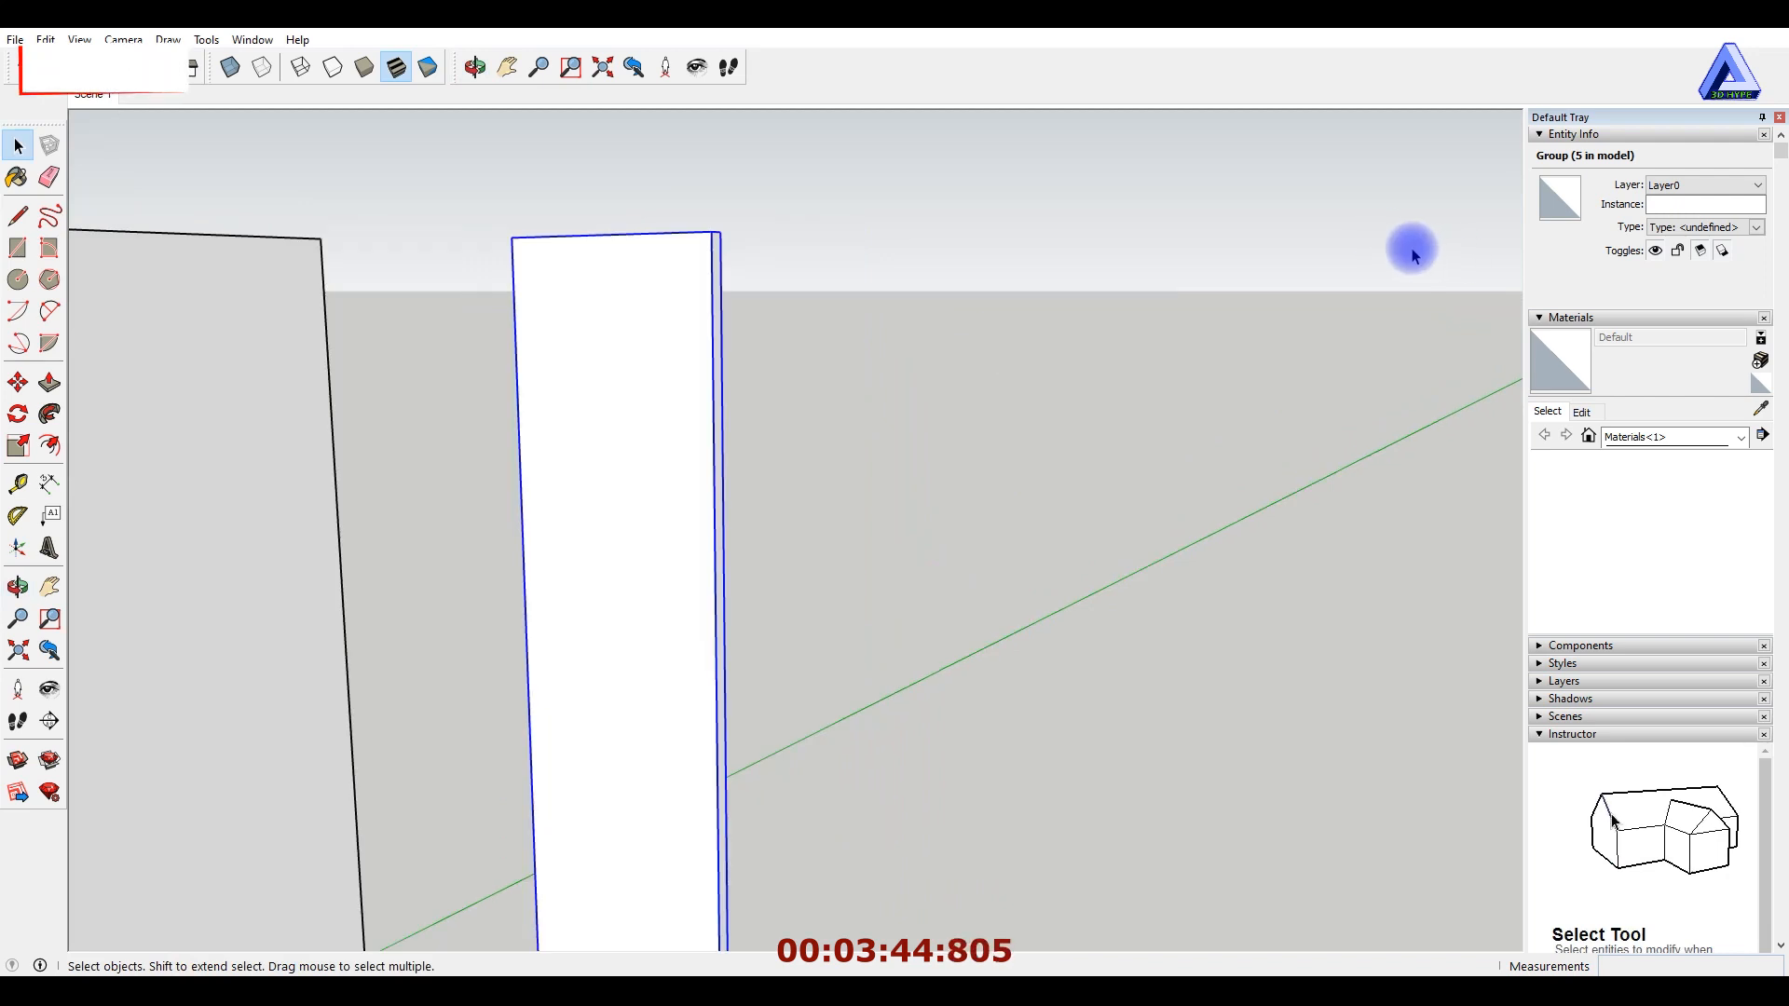
left_click(1760, 361)
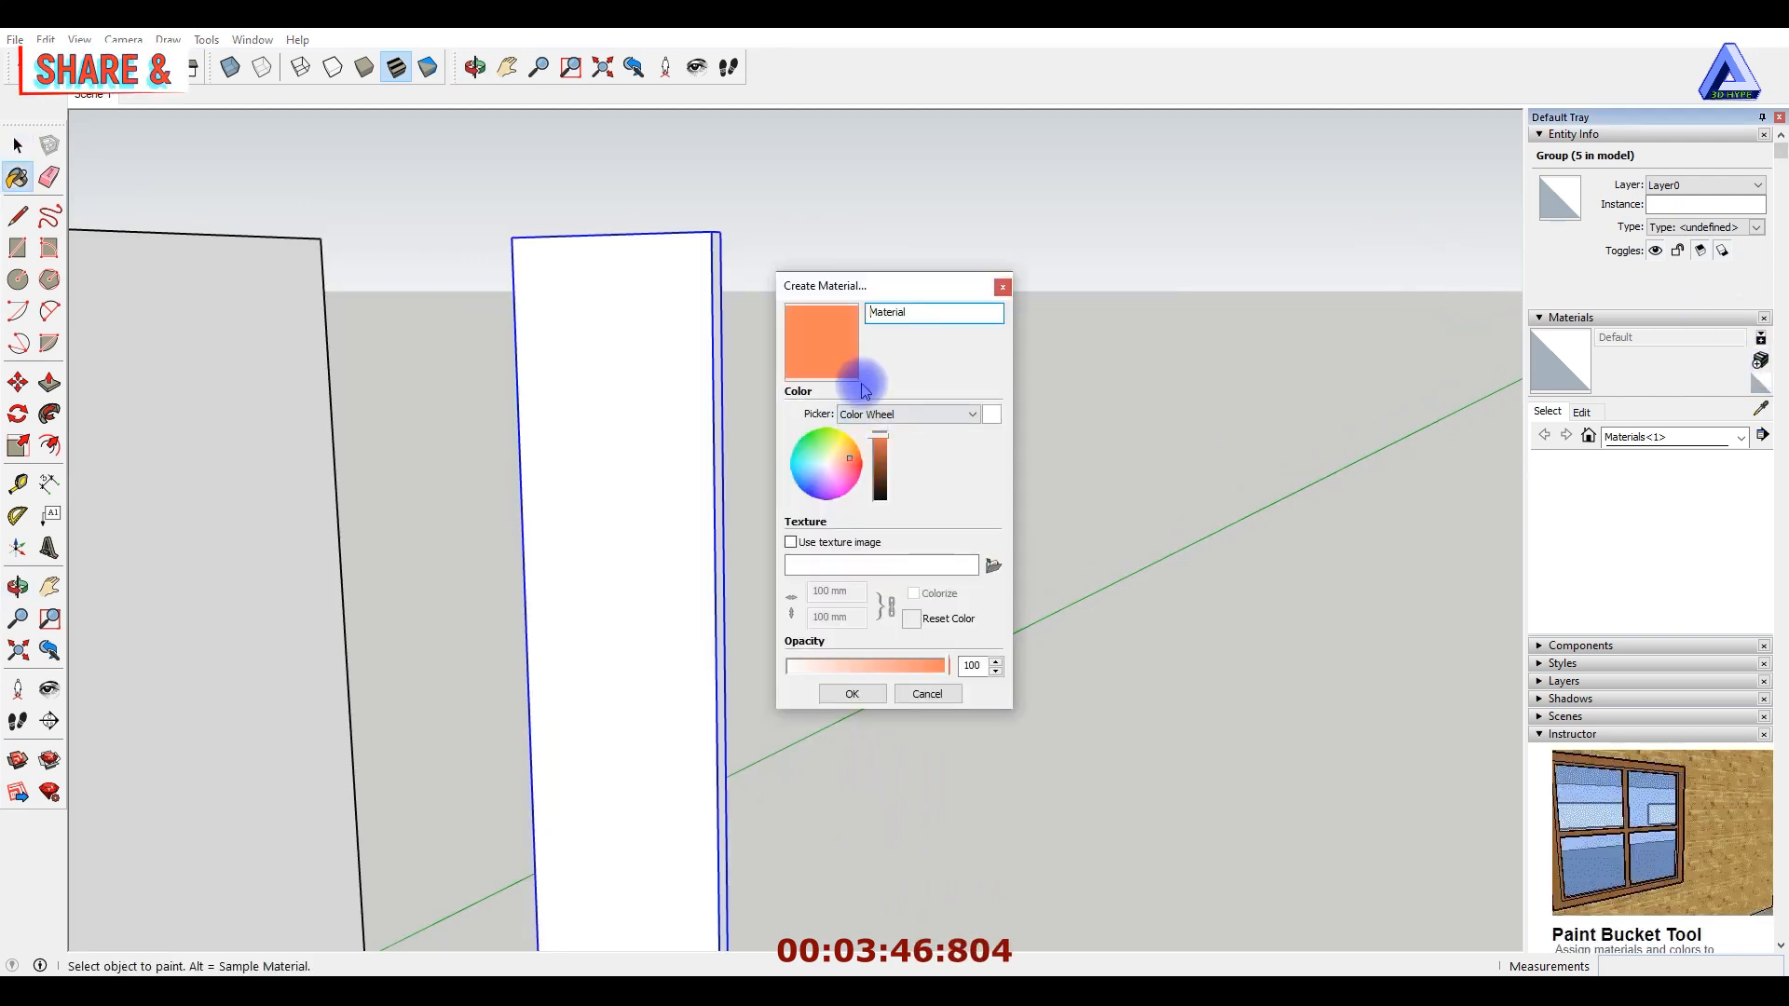
left_click_drag(881, 477, 880, 491)
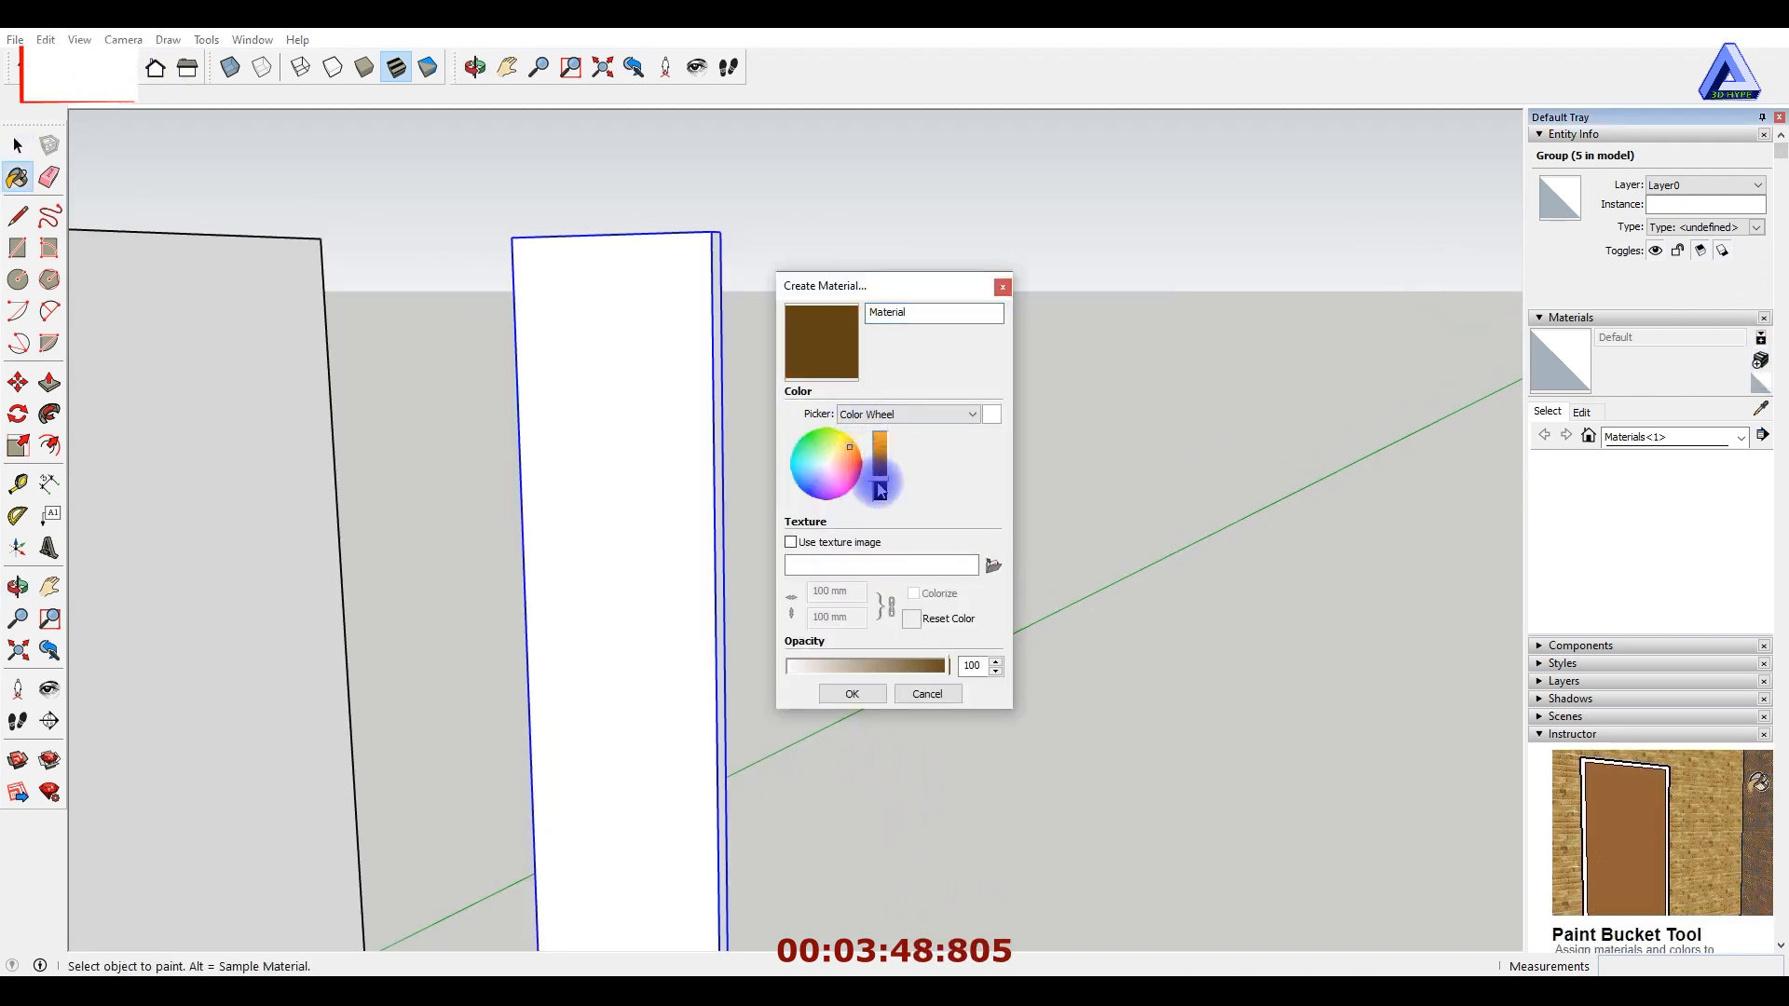
left_click(880, 489)
left_click(857, 690)
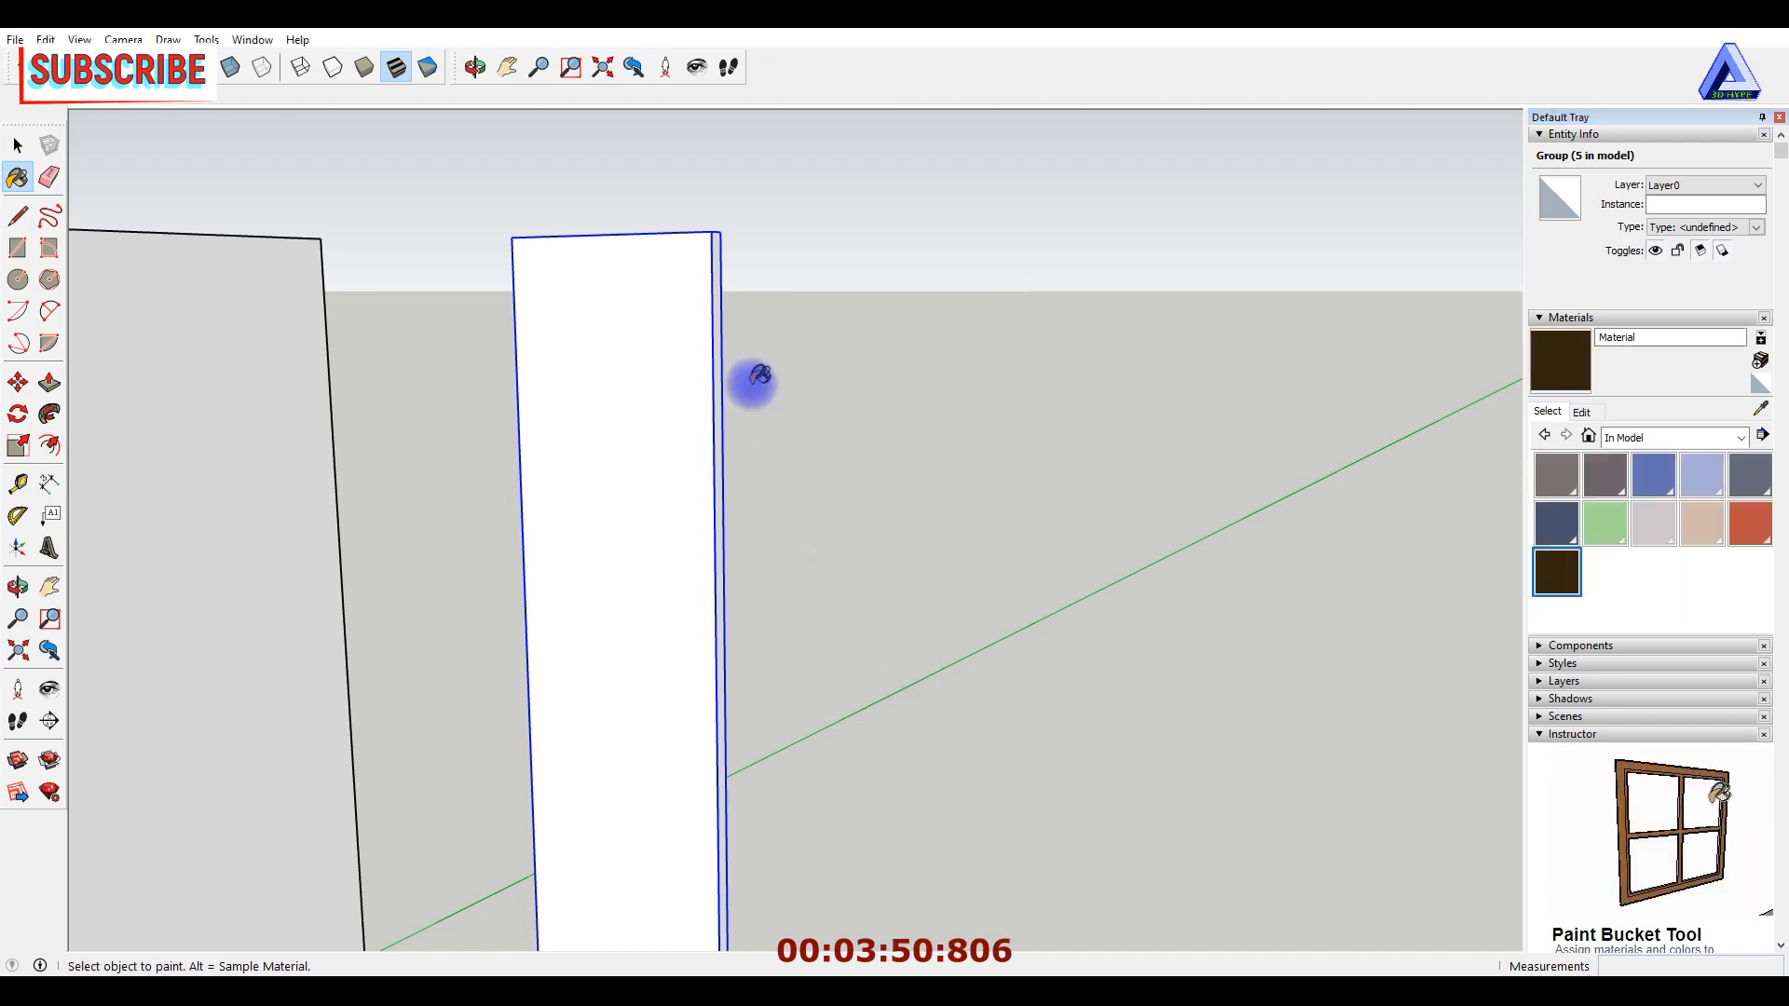
Open the copied panel's group and paint its narrow edge faces with the dark brown material.
key("space")
double_click(680, 382)
scroll(719, 340, "up", 2)
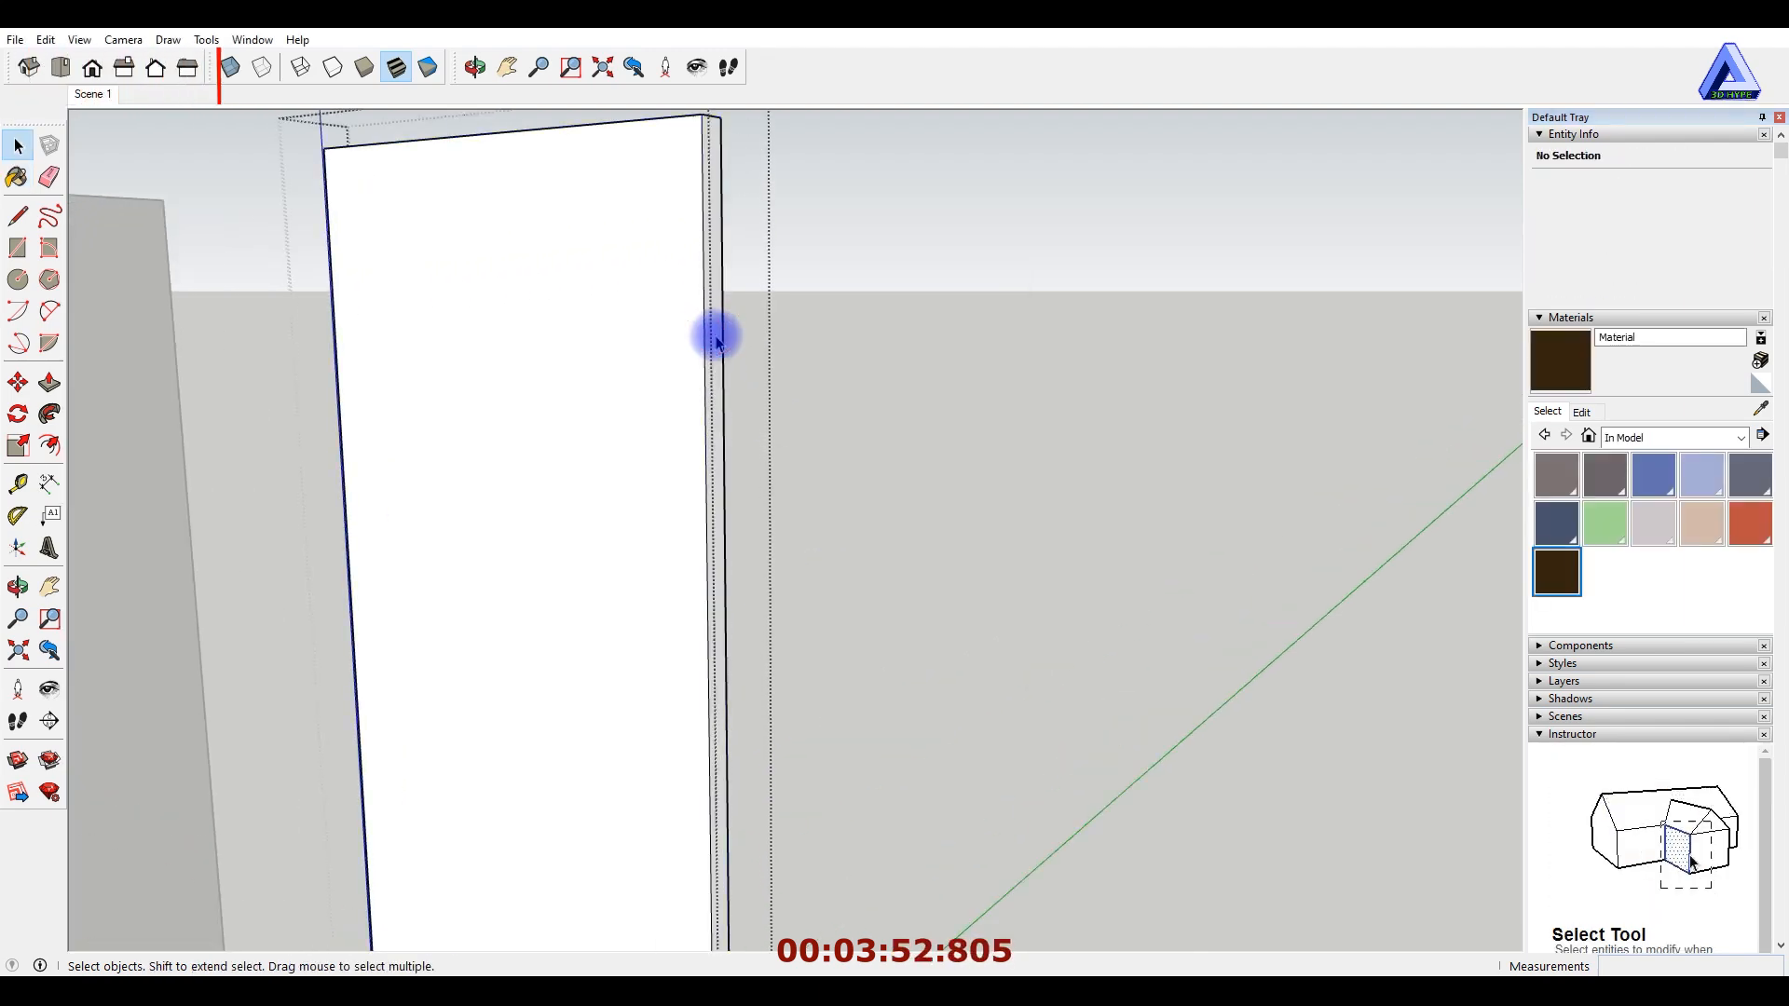
left_click(716, 339)
mouse_move(722, 359)
middle_mouse_down()
mouse_move(776, 587)
mouse_move(755, 410)
middle_mouse_up()
left_click(701, 199)
scroll(727, 298, "down", 5)
scroll(728, 536, "up", 5)
scroll(690, 483, "up", 4)
mouse_move(728, 536)
middle_mouse_down()
mouse_move(690, 483)
mouse_move(786, 495)
mouse_move(875, 540)
middle_mouse_up()
left_click(691, 483)
left_click(571, 430)
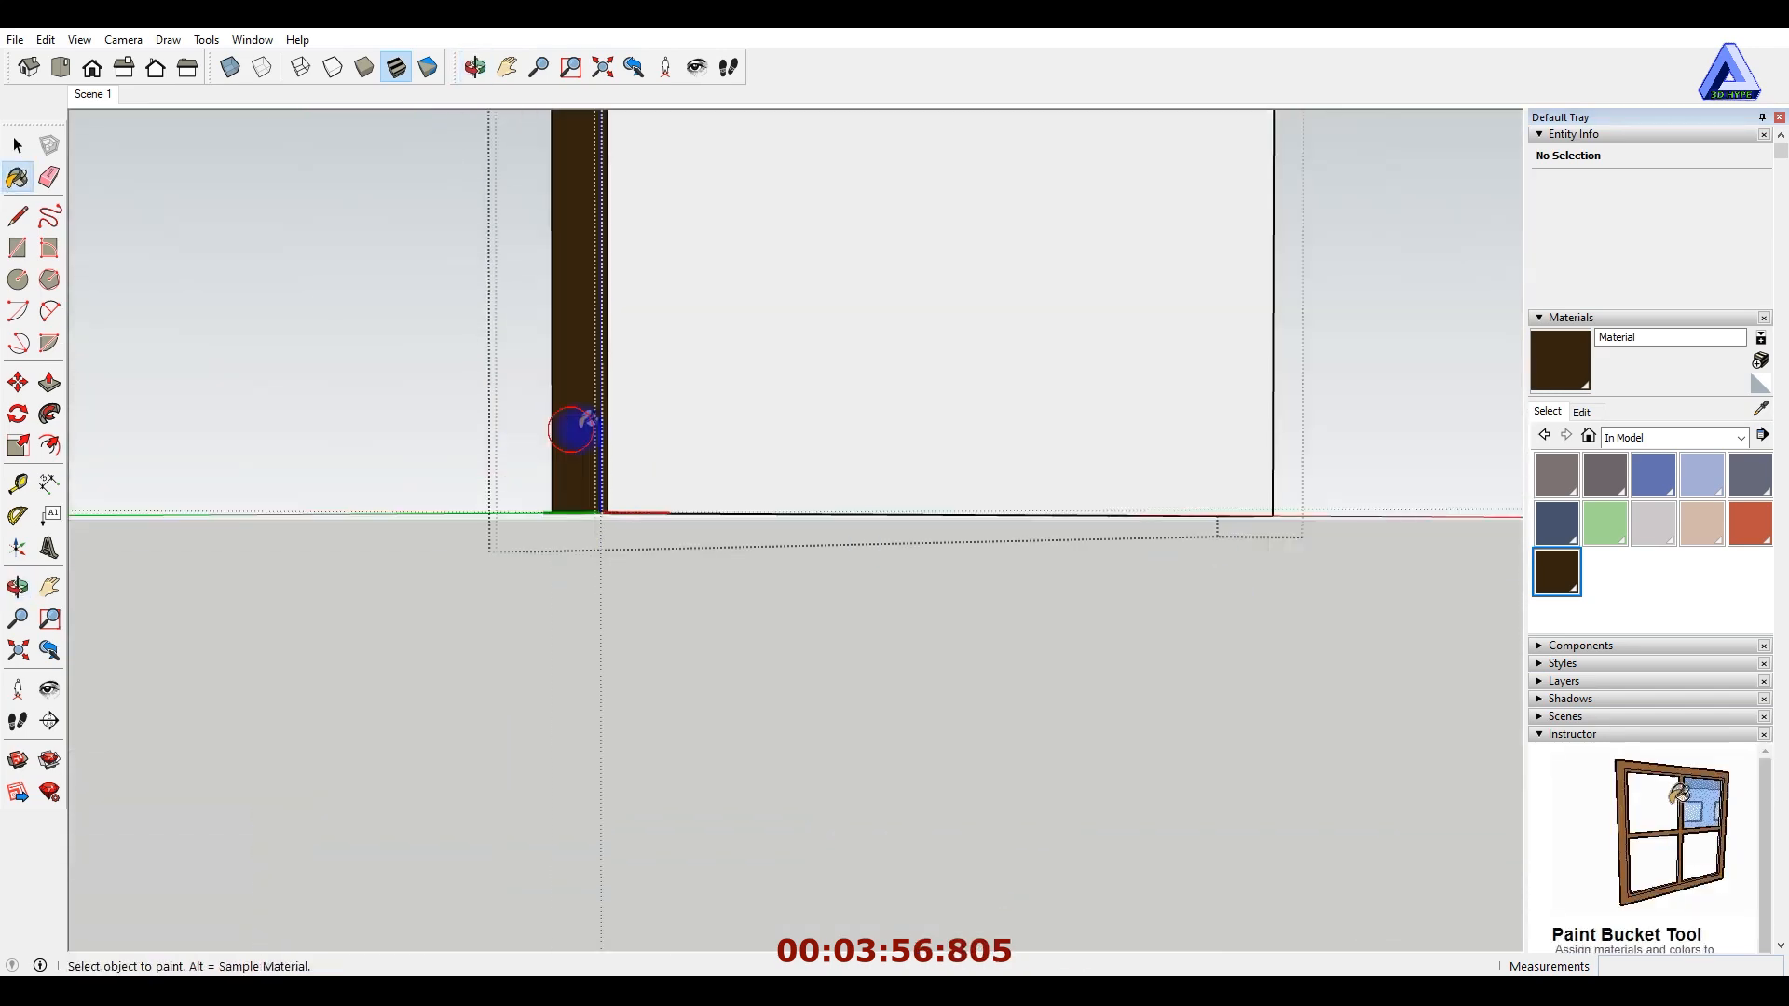
scroll(462, 475, "down", 4)
mouse_move(571, 430)
middle_mouse_down()
mouse_move(462, 475)
mouse_move(568, 477)
middle_mouse_up()
Create a red-orange material with the colour wheel, paint the copied panel's front face with it and leave the group.
left_click(1759, 362)
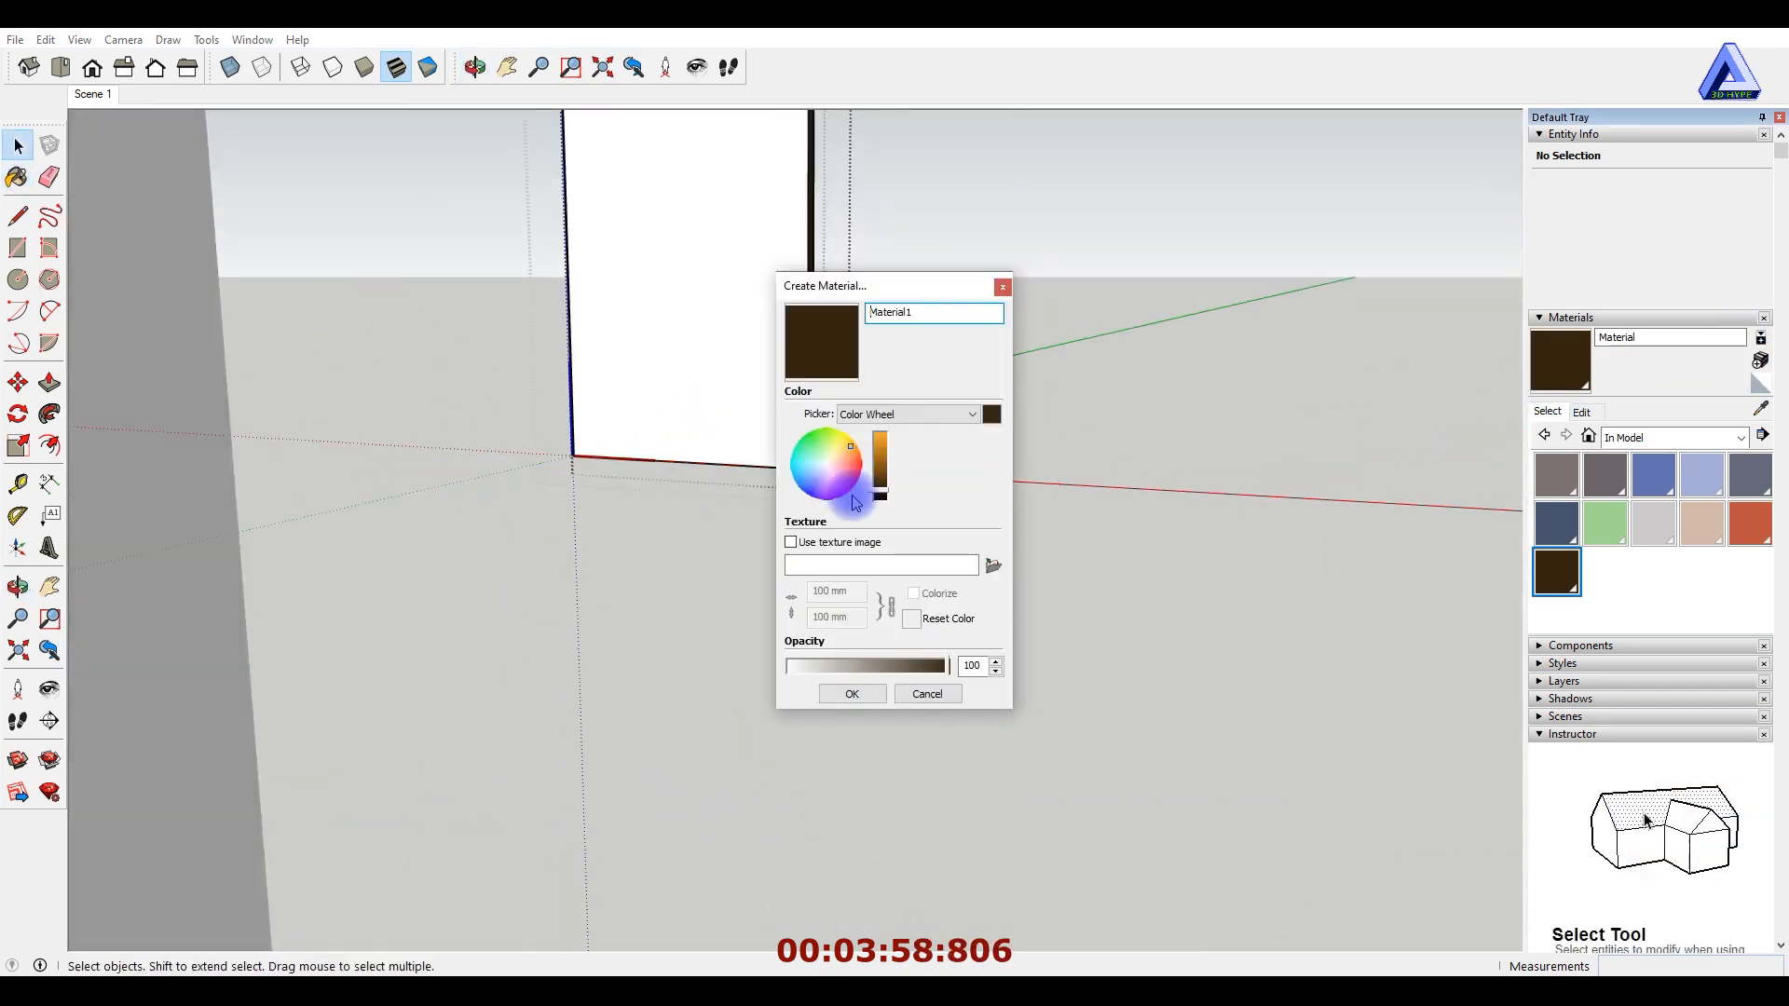
left_click(854, 688)
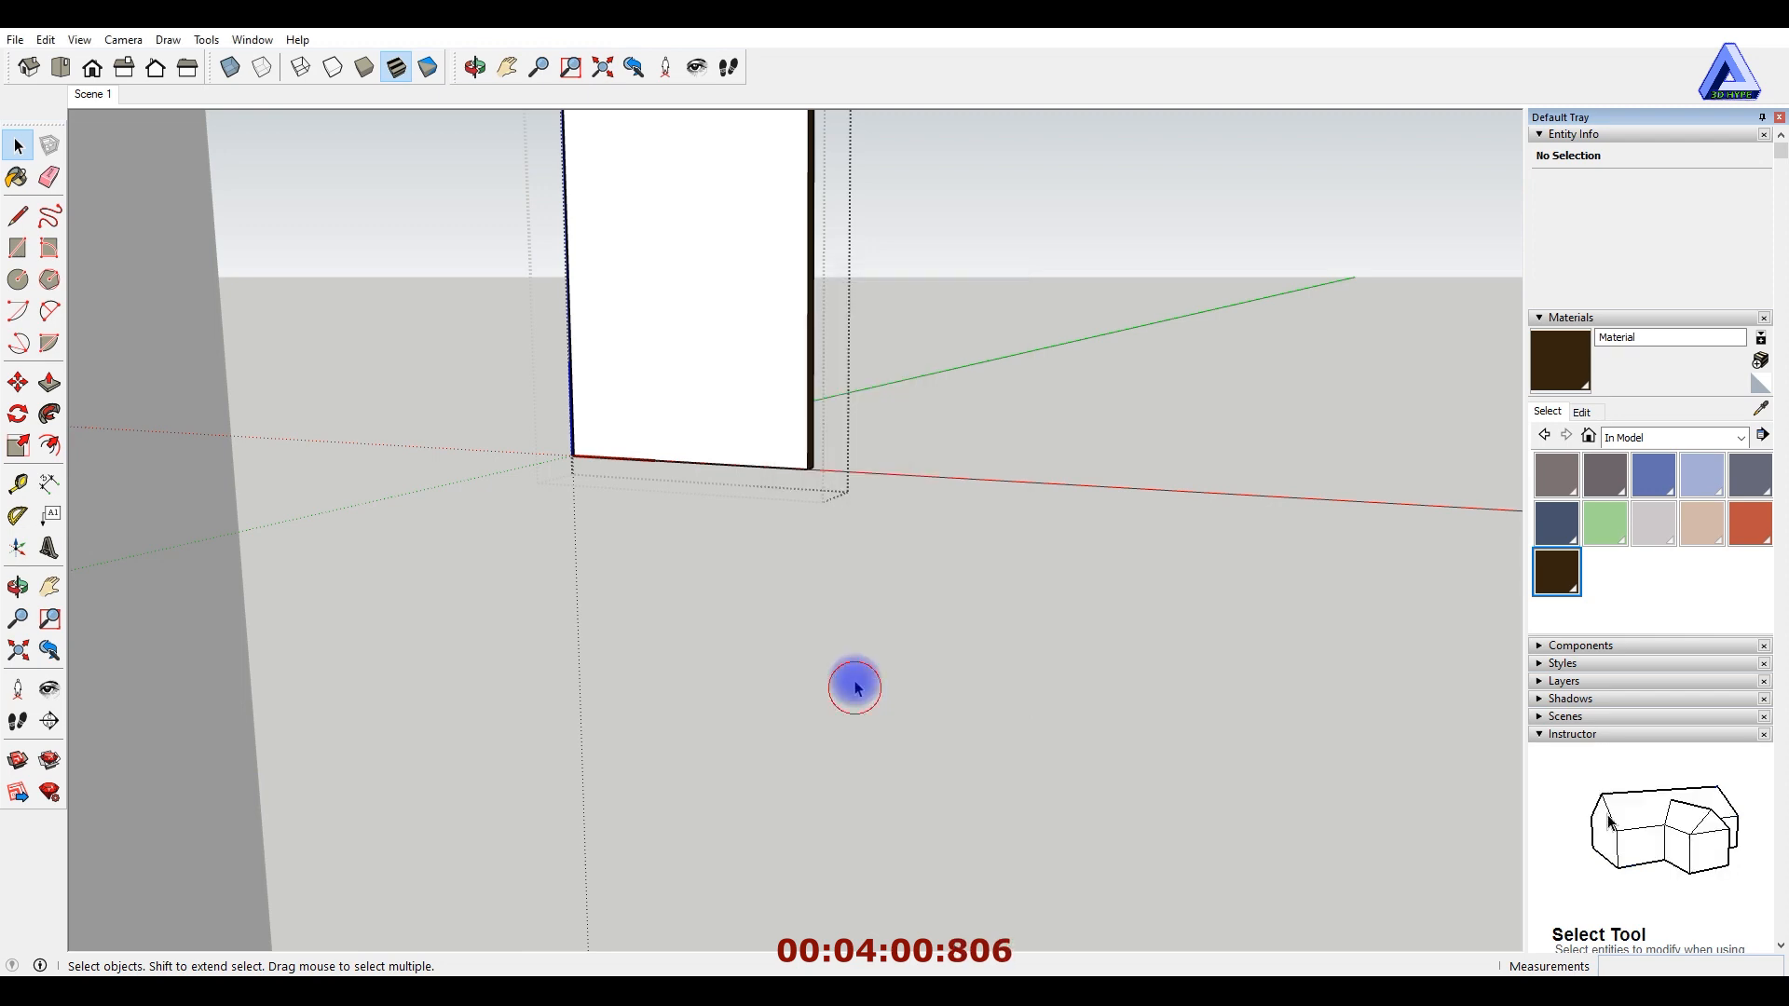
key("b")
left_click(734, 248)
scroll(803, 336, "down", 2)
key("space")
left_click(843, 570)
scroll(789, 415, "down", 3)
scroll(803, 391, "down", 5)
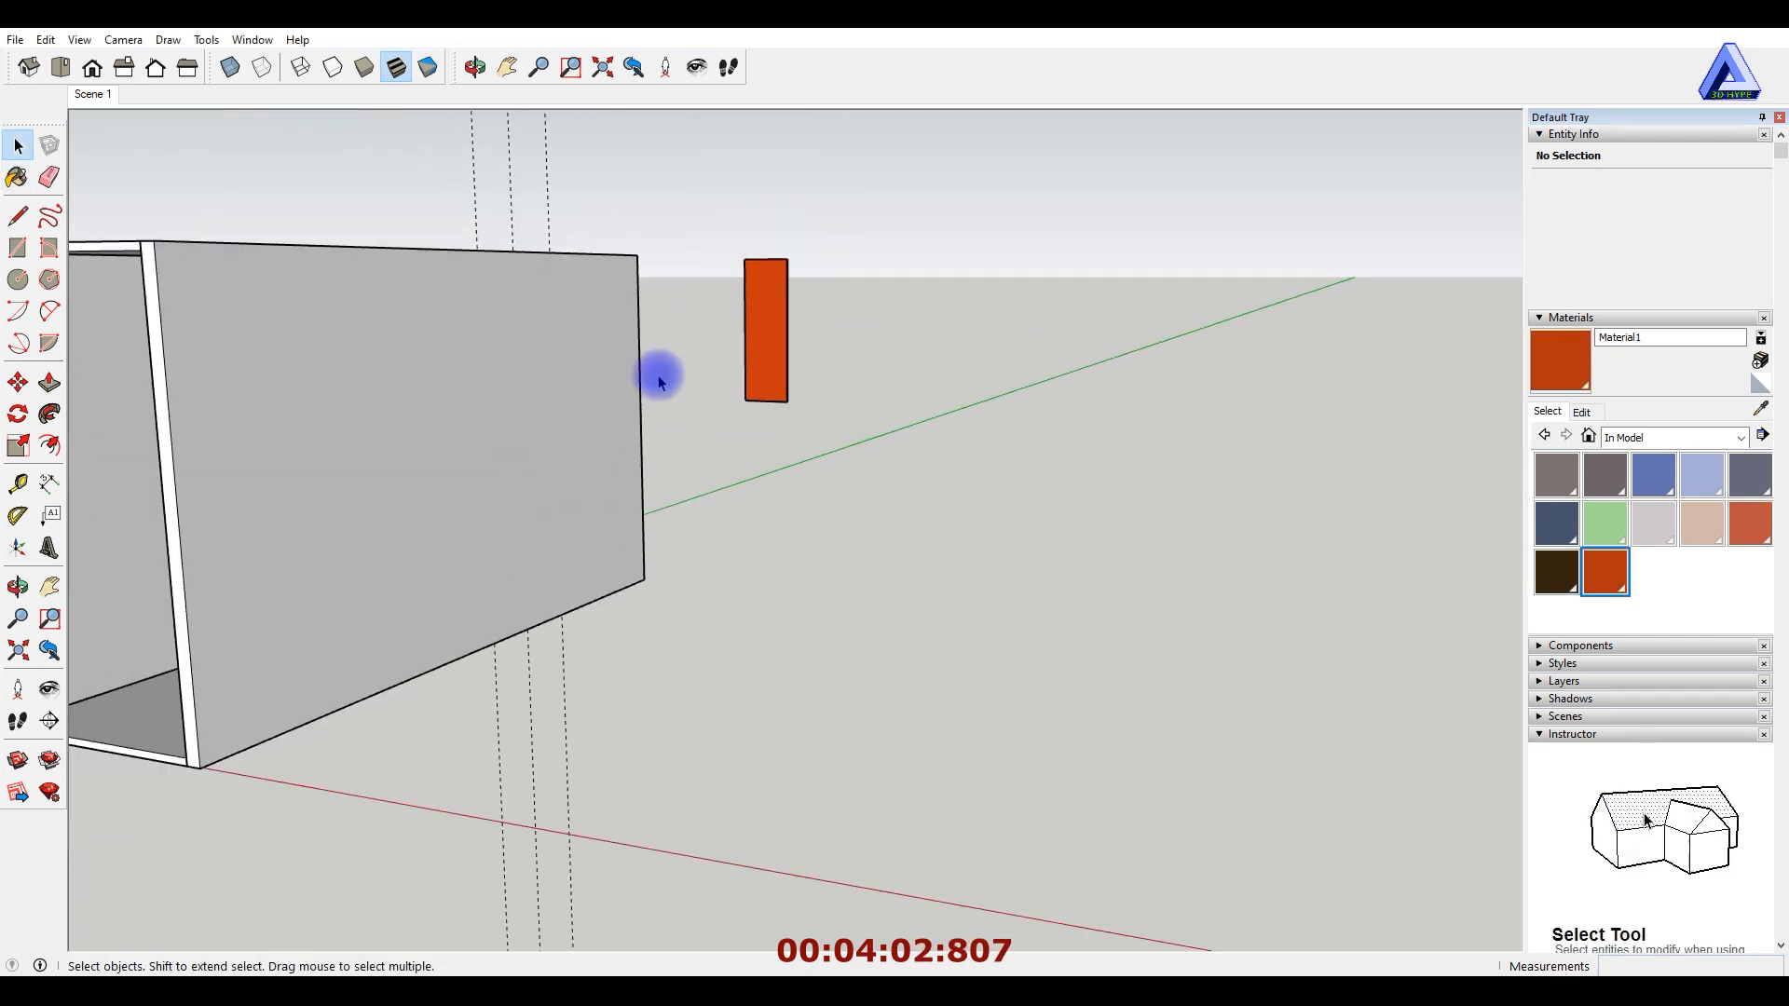
Create an orange-brown material and paint the front rim of the hollow frame beneath the cabinet with it.
middle_click_drag(659, 380, 825, 297)
scroll(735, 299, "up", 3)
scroll(427, 469, "up", 6)
scroll(447, 473, "up", 3)
left_click(512, 432)
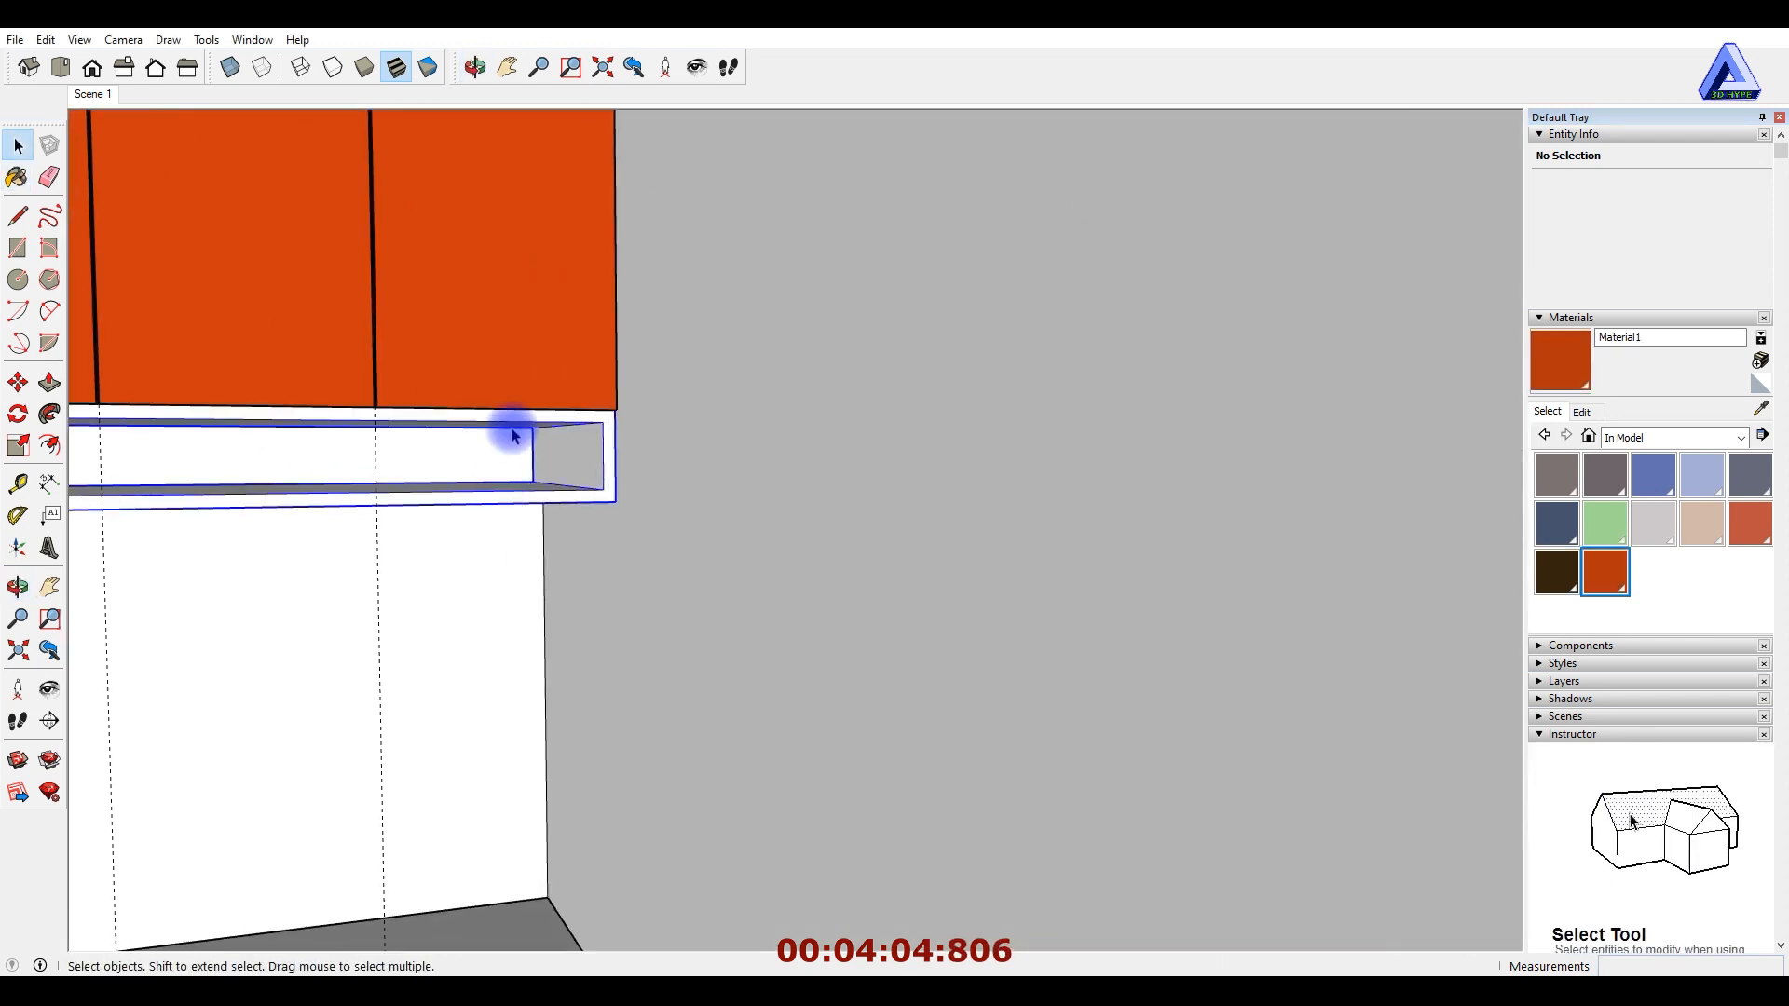
middle_click_drag(512, 431, 820, 359)
middle_click_drag(779, 361, 650, 363)
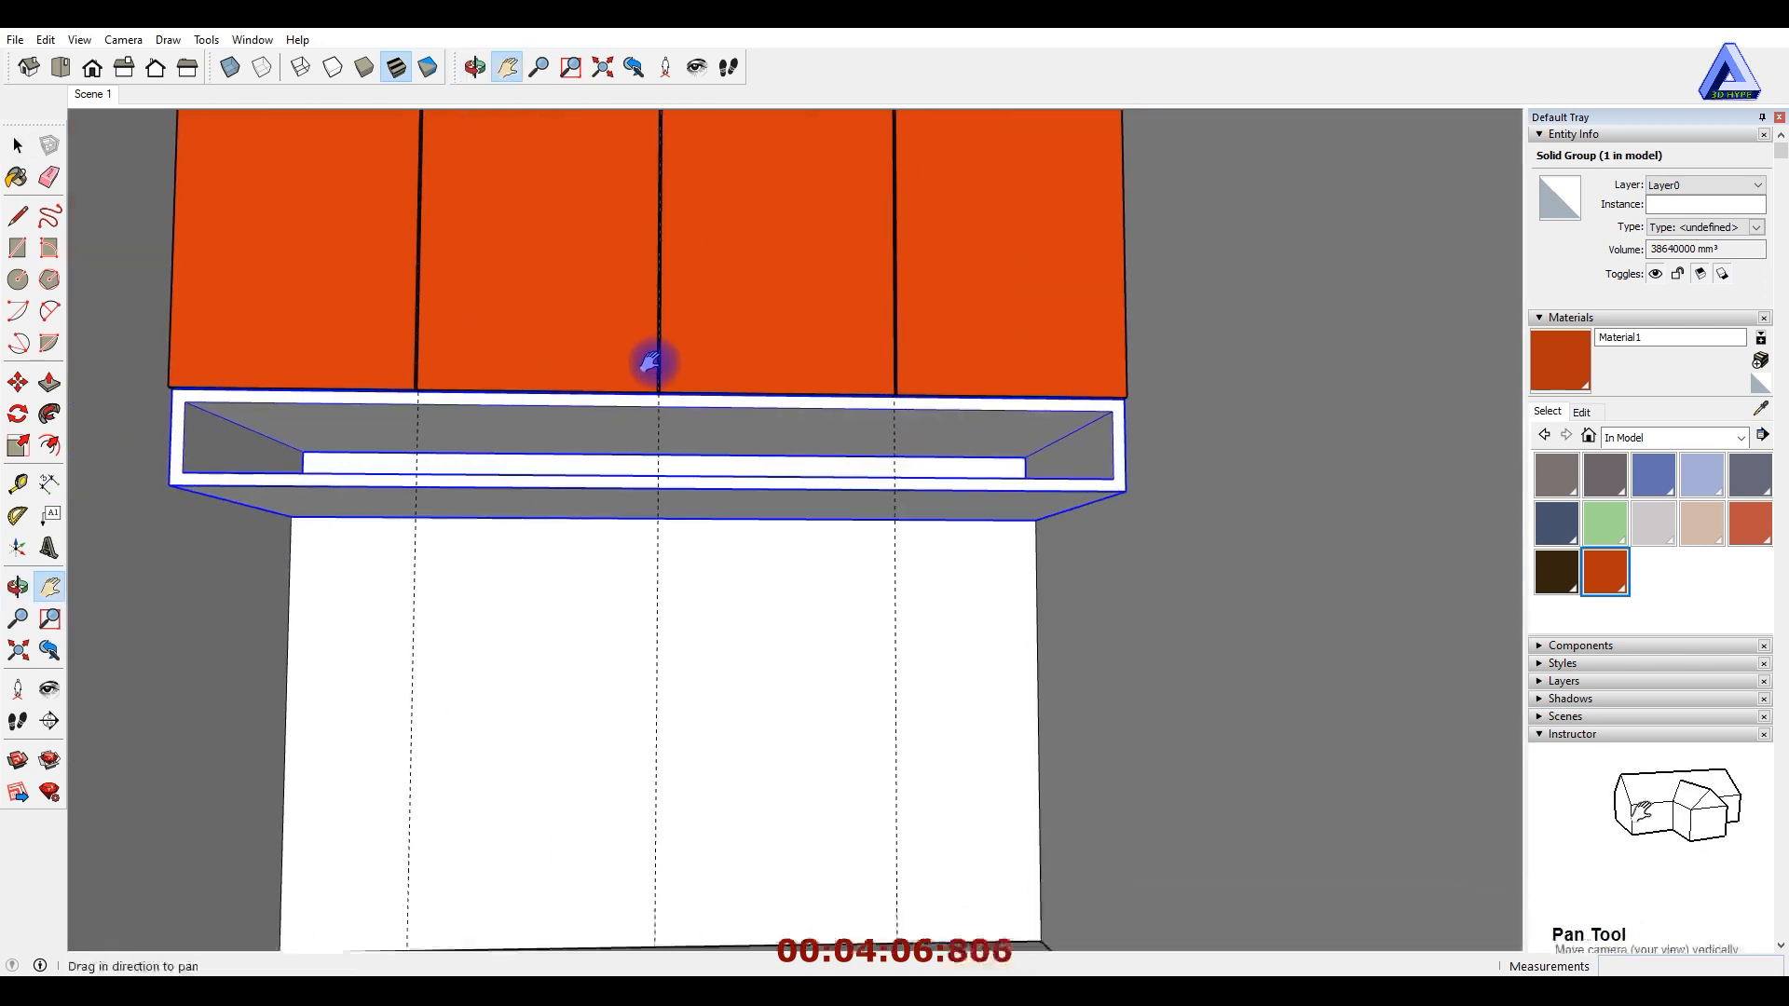
left_click(1761, 362)
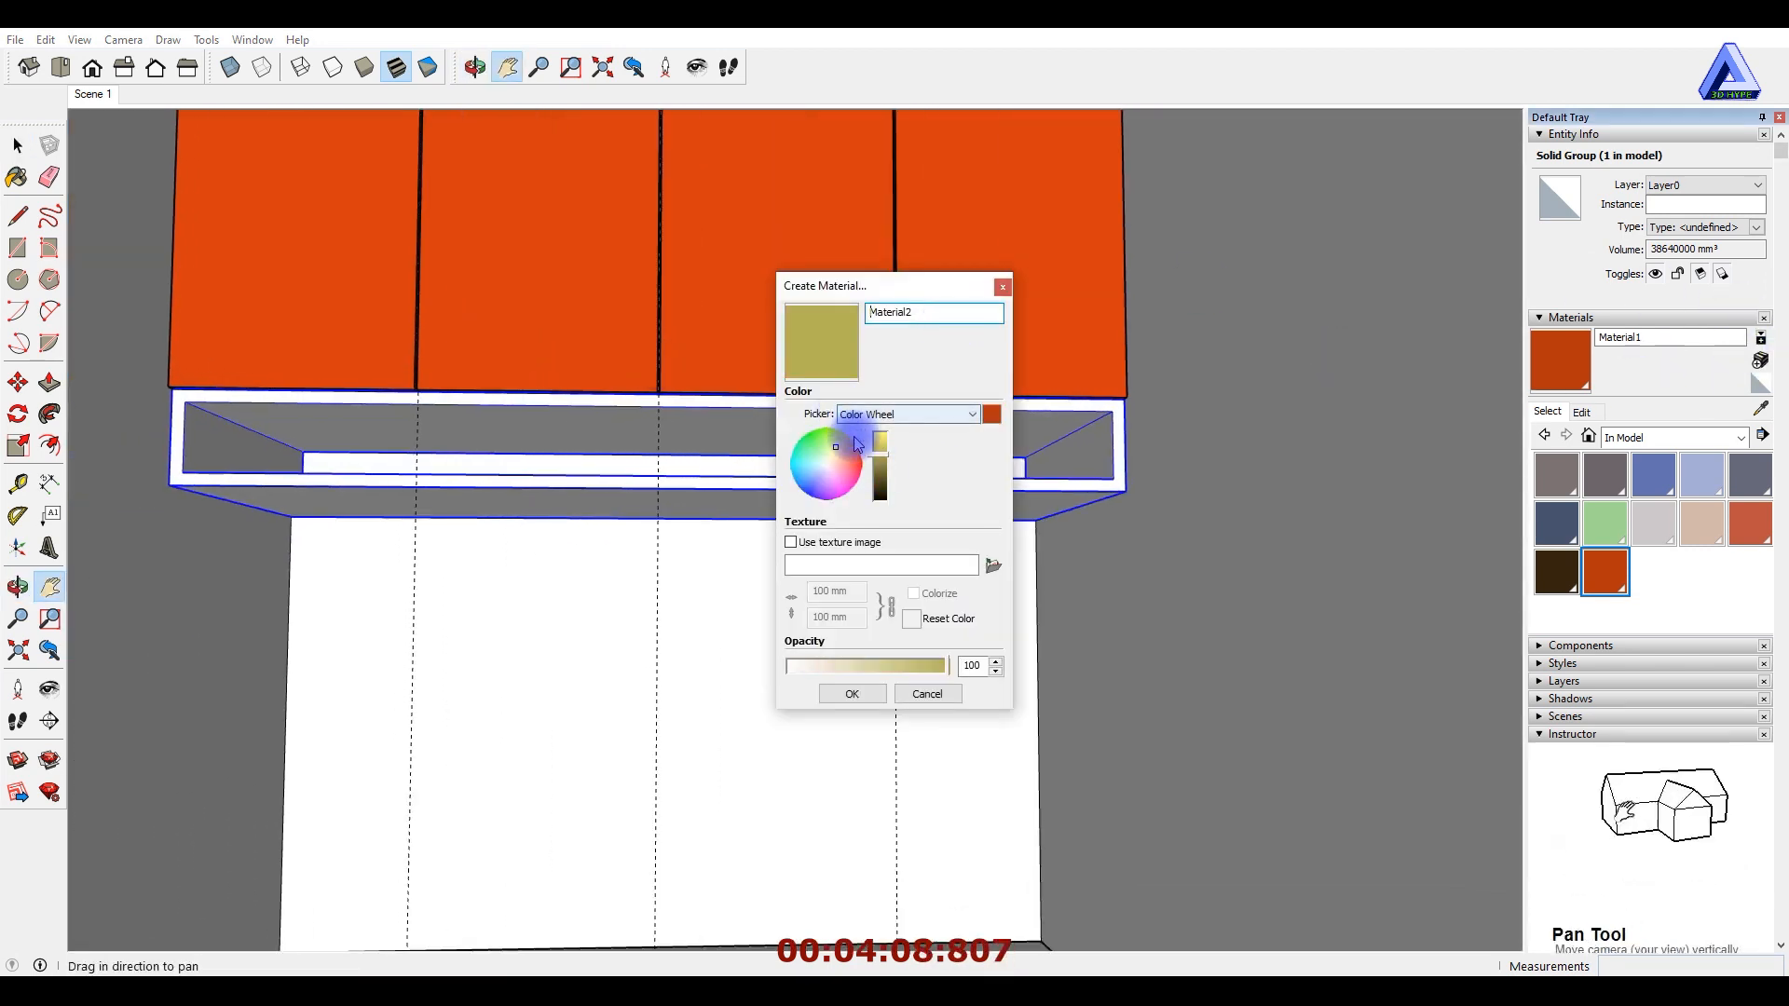
left_click(845, 691)
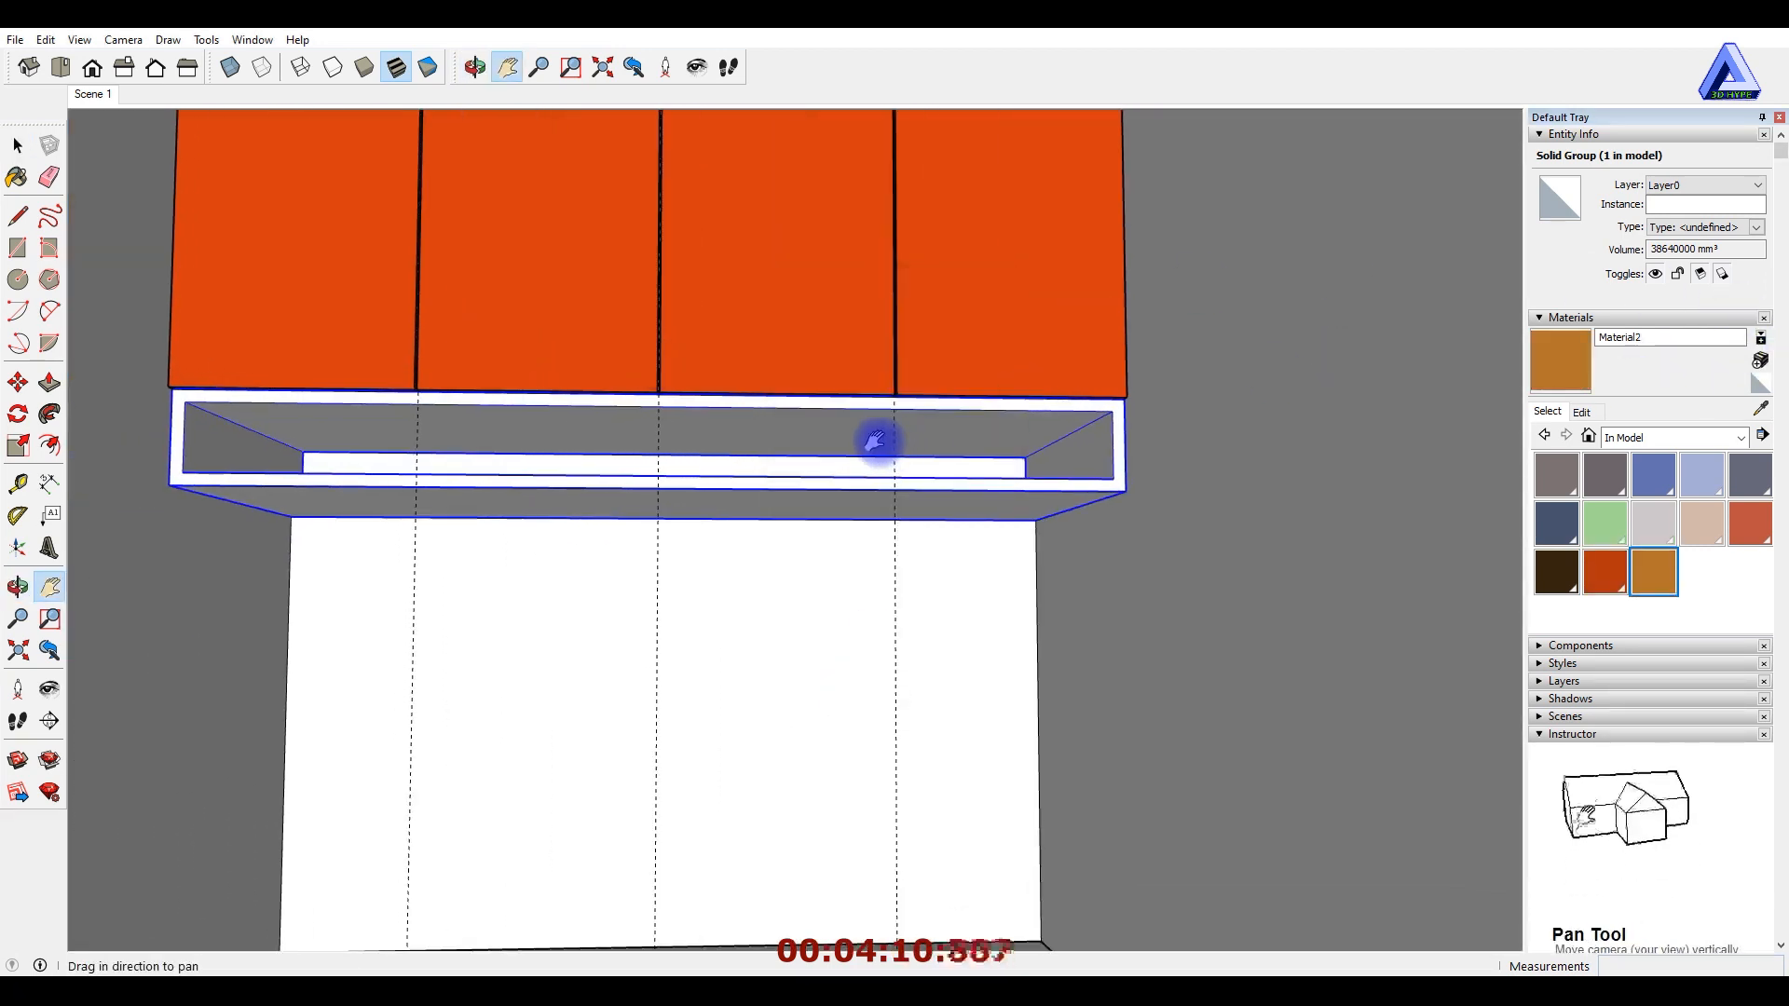
key("space")
double_click(396, 425)
left_click(387, 396)
middle_click_drag(388, 393, 397, 382)
Create a lighter orange material, paint the hollow frame's inner faces and underside with it, and leave the group.
left_click(1758, 366)
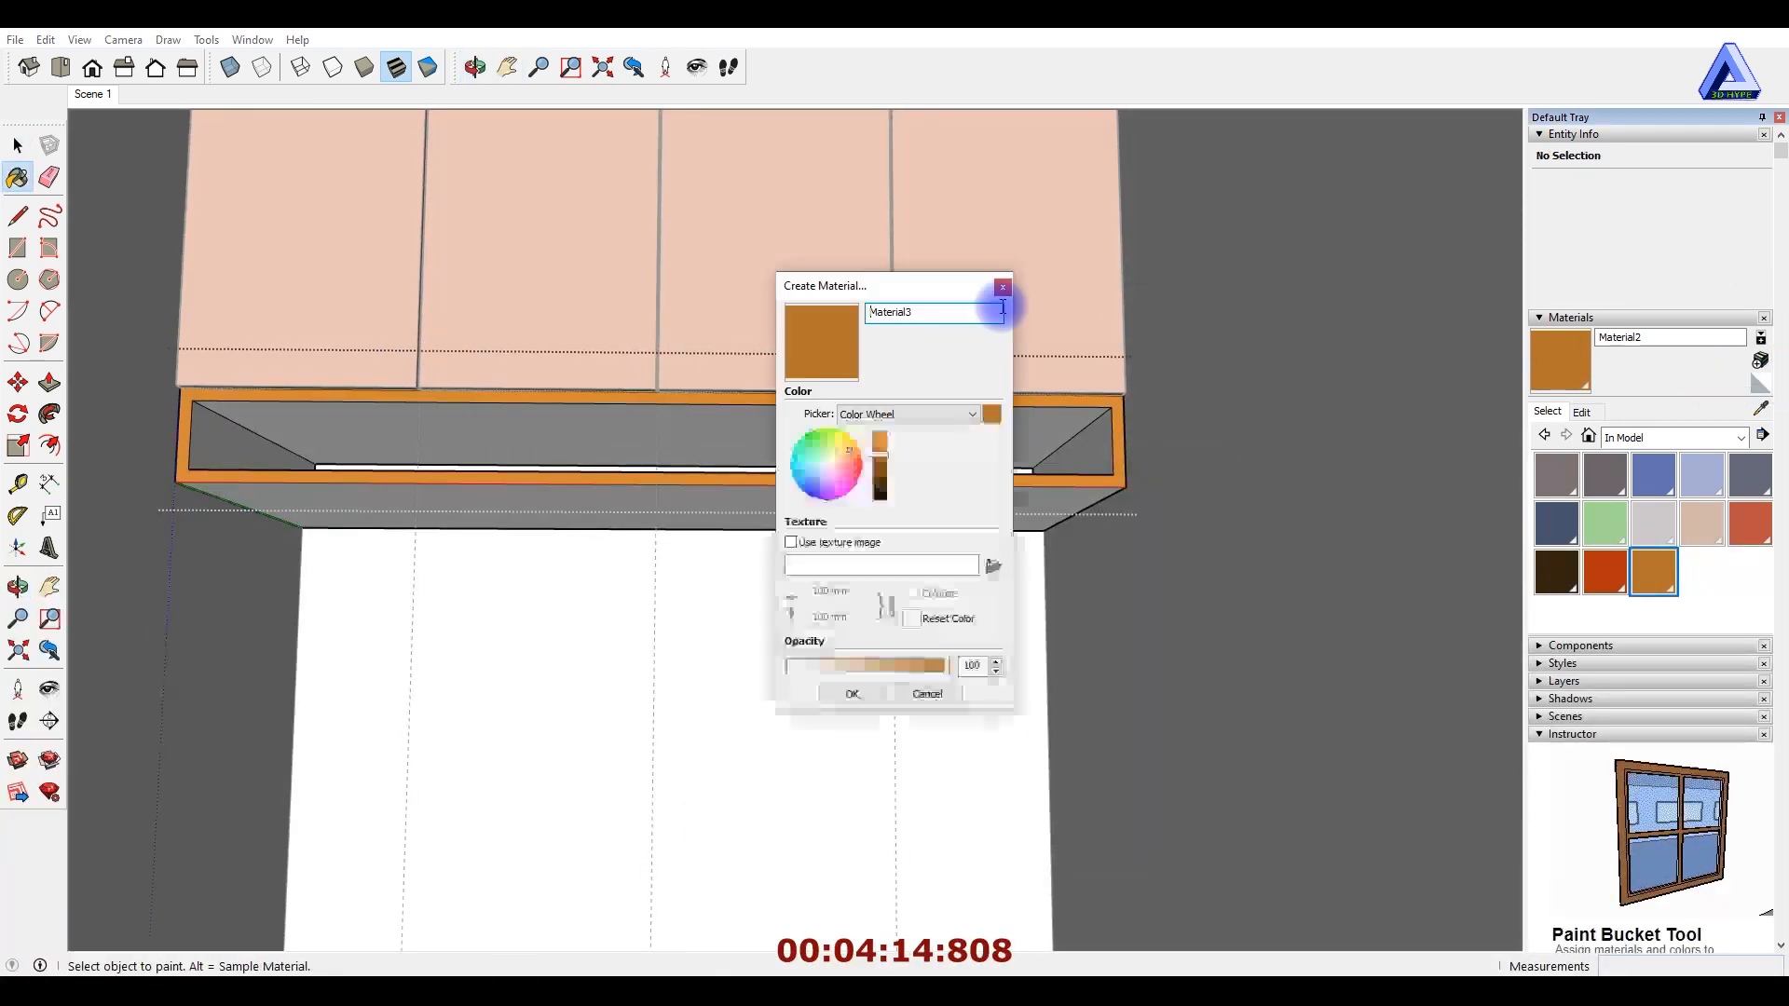
left_click(863, 691)
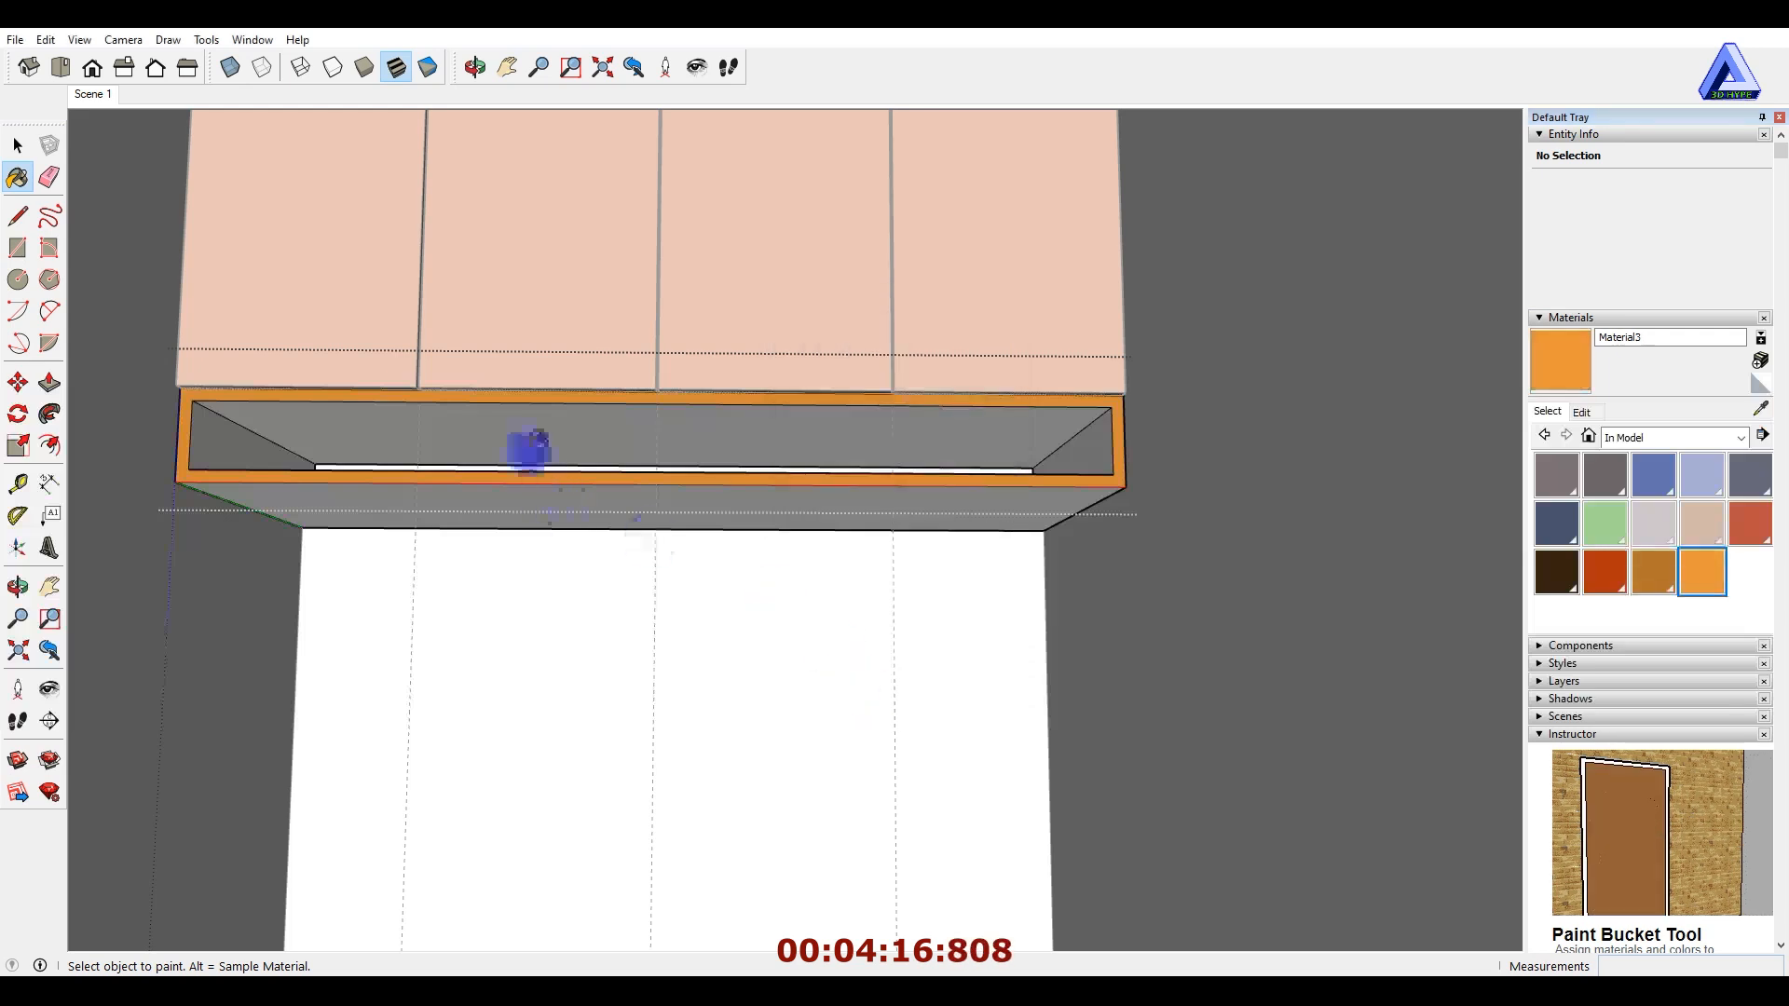
left_click(241, 446)
middle_click_drag(1073, 449, 1043, 501)
left_click(998, 487)
mouse_move(932, 520)
middle_mouse_down()
mouse_move(914, 467)
mouse_move(1001, 517)
middle_mouse_up()
left_click(886, 503)
key("space")
key("Escape")
scroll(981, 452, "down", 2)
scroll(929, 467, "down", 3)
key("space")
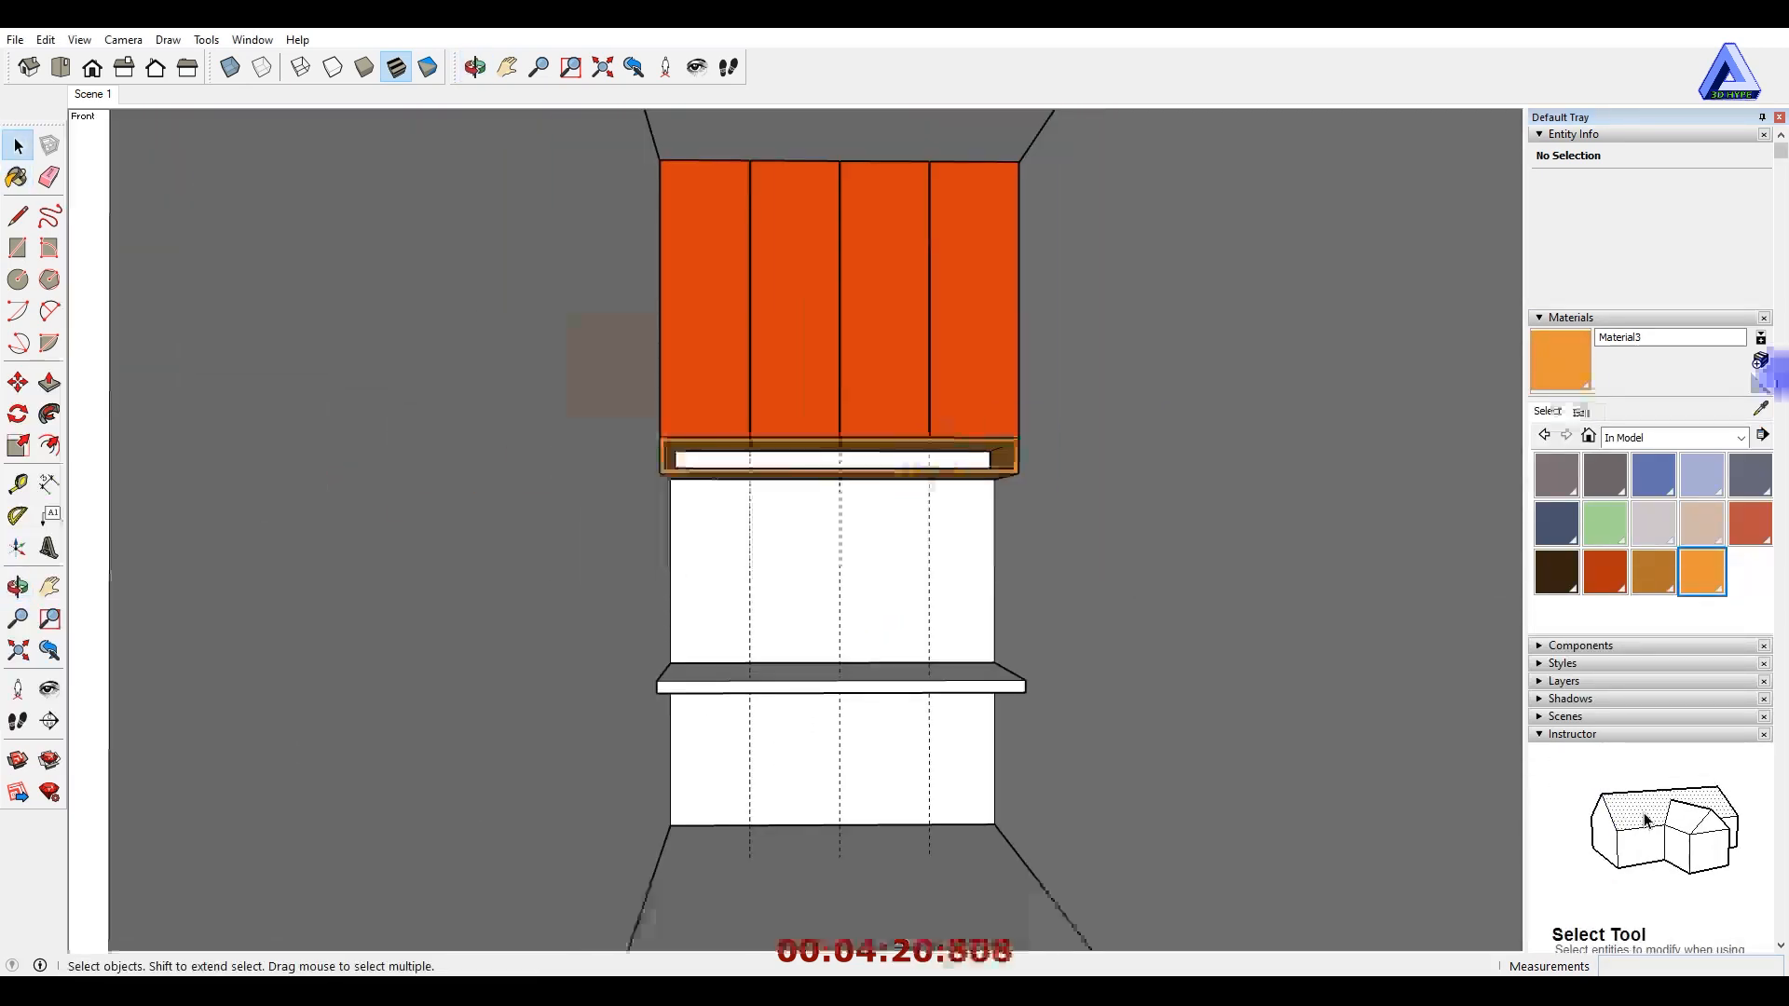
Create a yellow material with the colour wheel and paint the room's walls with it.
left_click(1758, 366)
left_click(1002, 287)
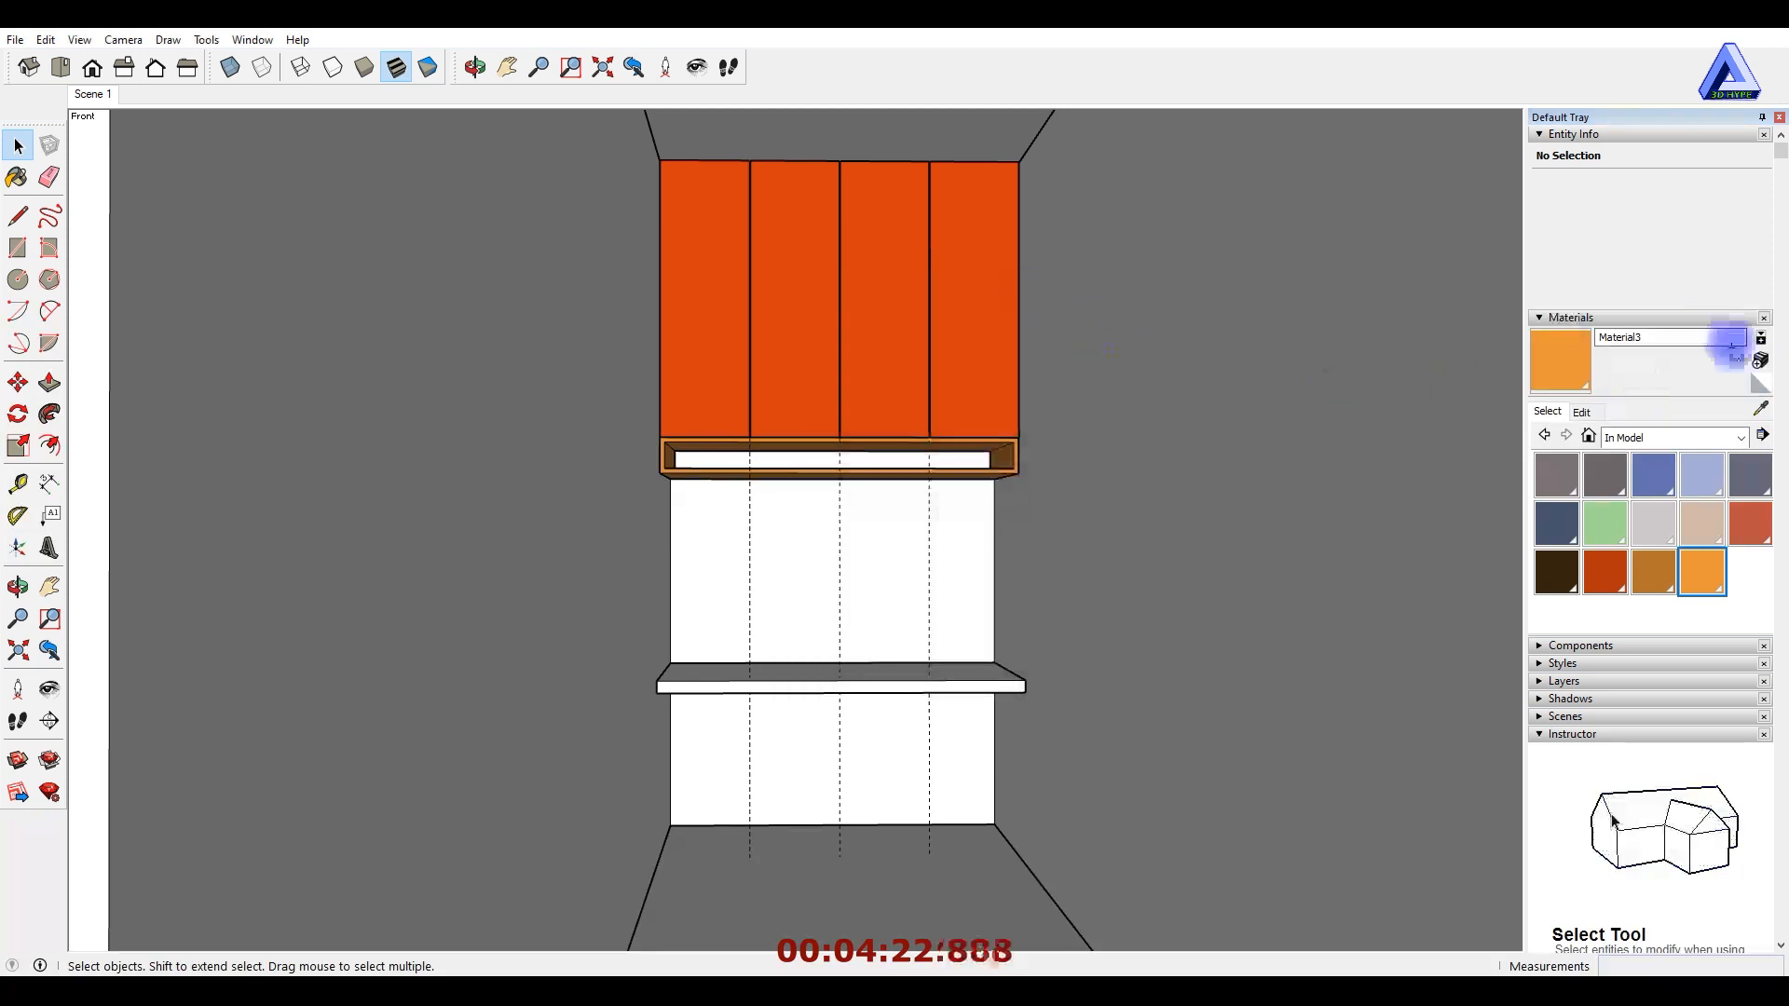
left_click(1759, 362)
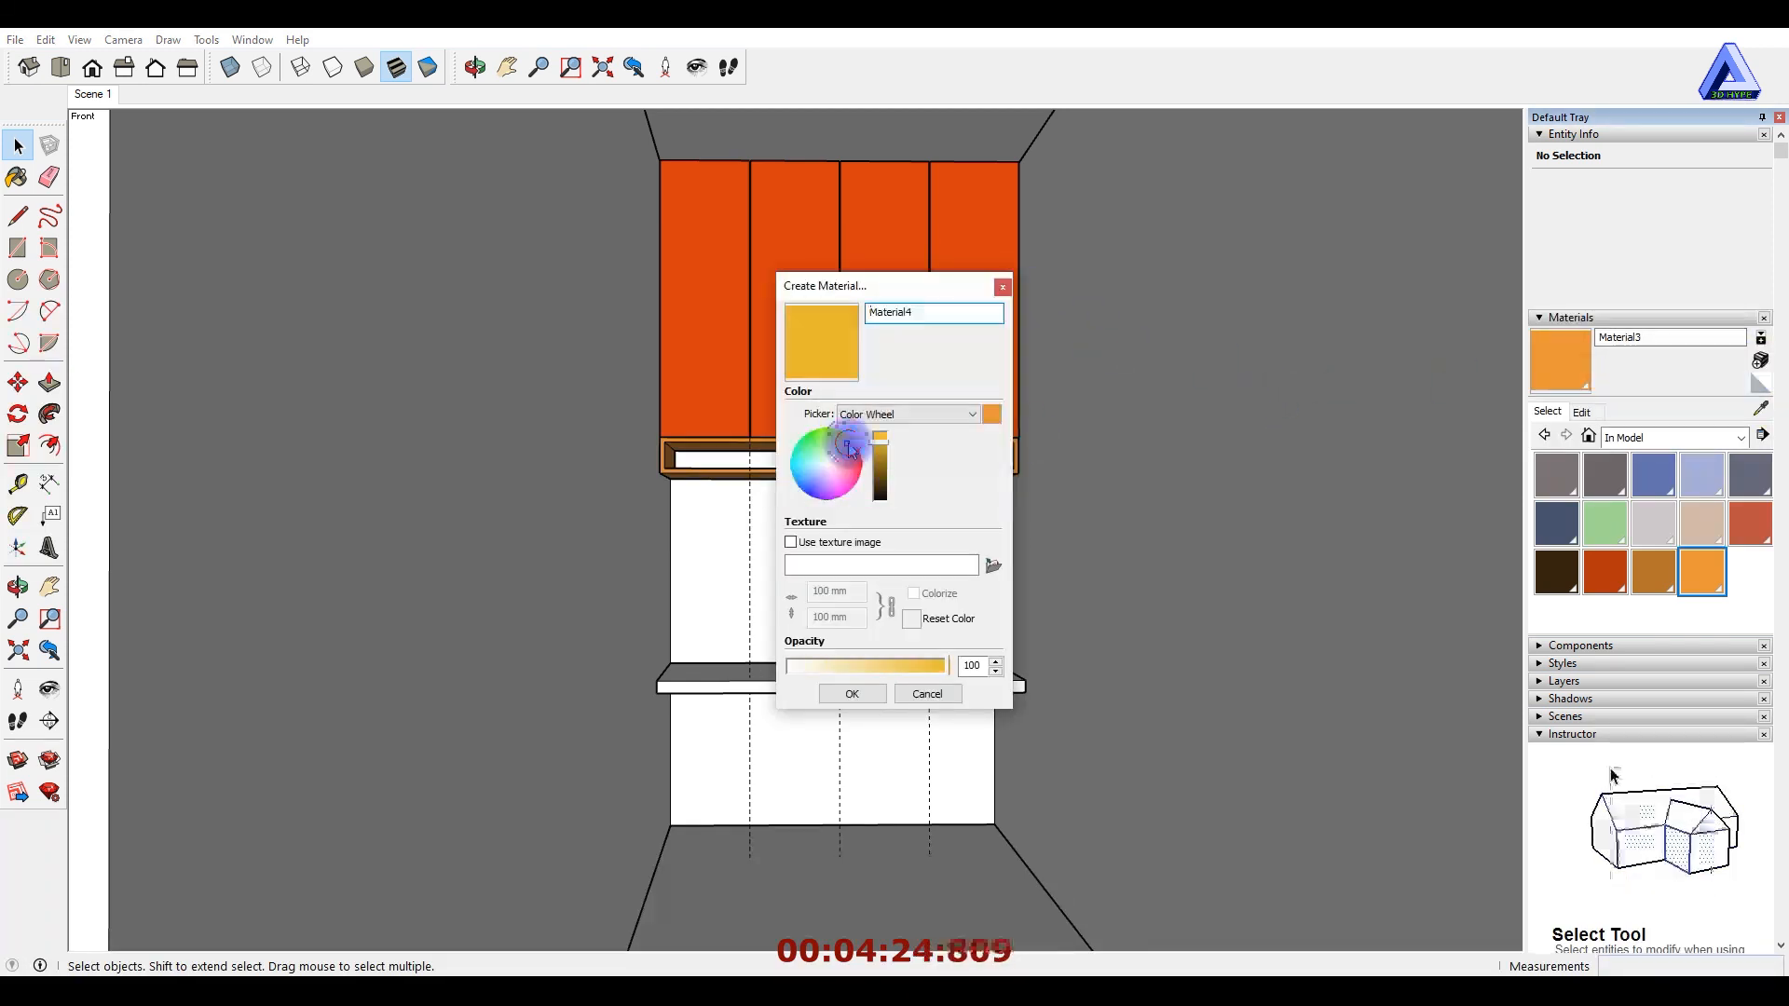
left_click(851, 694)
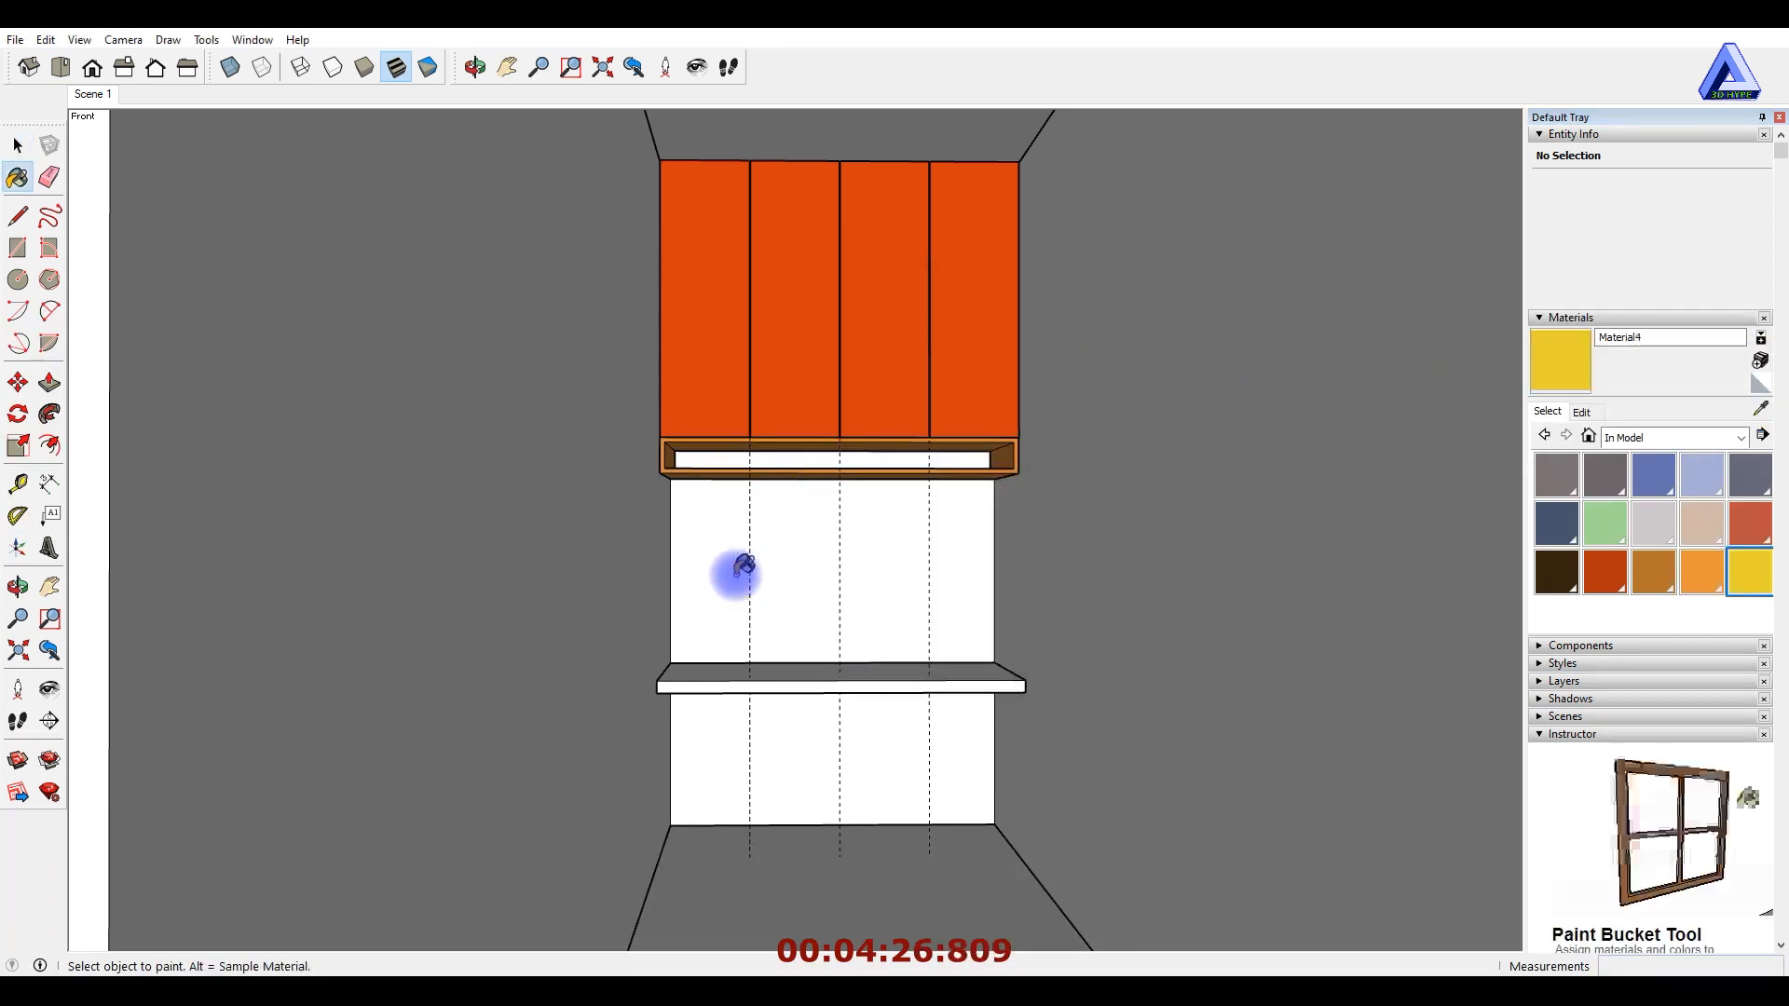
left_click(736, 574)
scroll(744, 564, "down", 3)
mouse_move(746, 564)
middle_mouse_down()
mouse_move(718, 569)
mouse_move(751, 555)
middle_mouse_up()
scroll(760, 536, "up", 3)
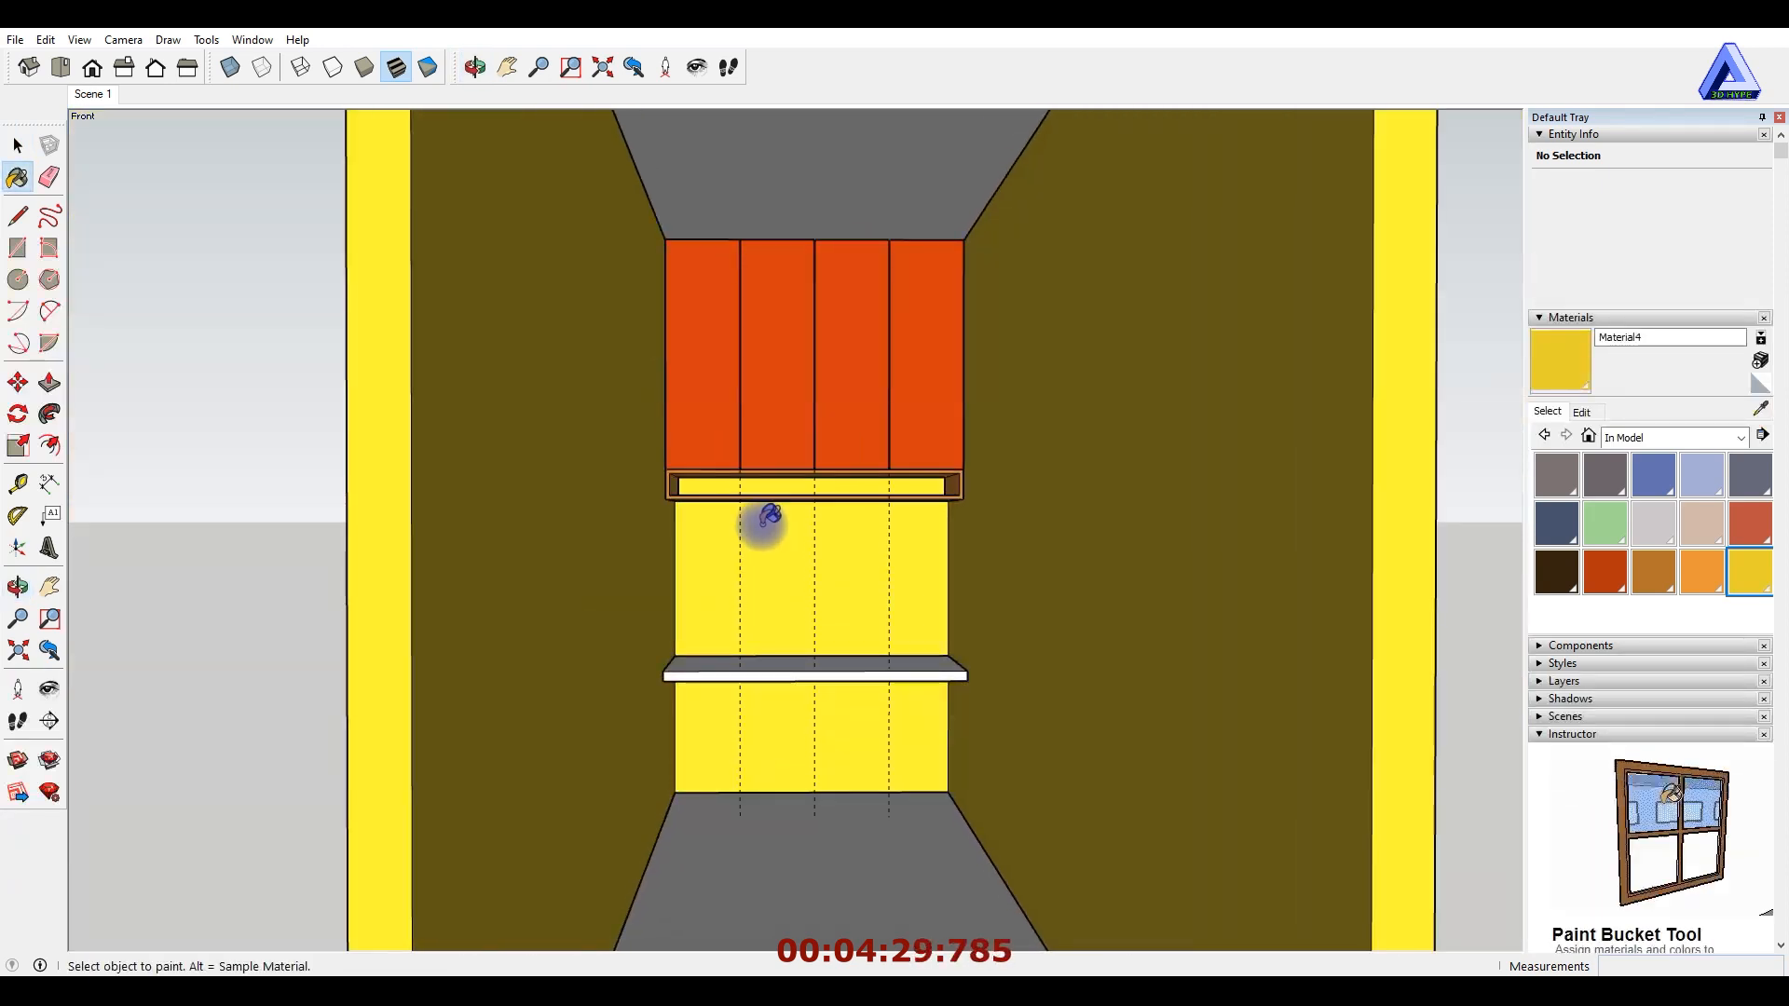
Create a dark grey material with the colour wheel and paint the room's ceiling with it.
left_click(1759, 366)
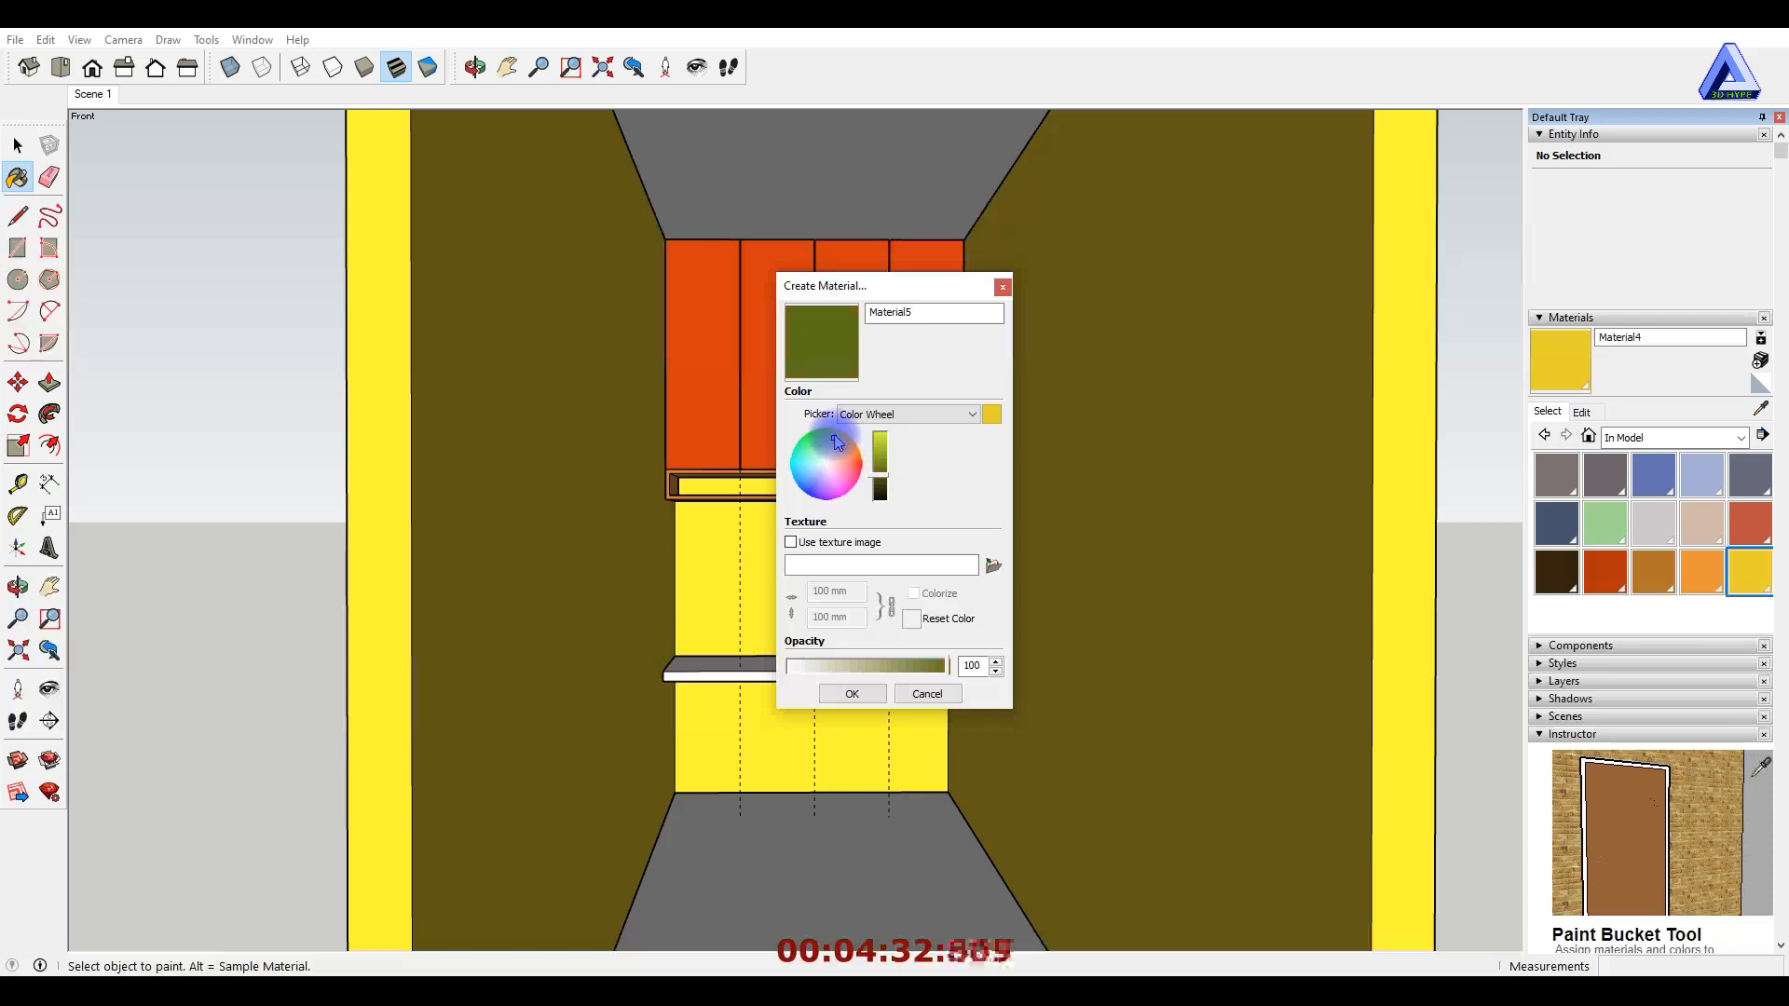
left_click_drag(840, 454, 816, 459)
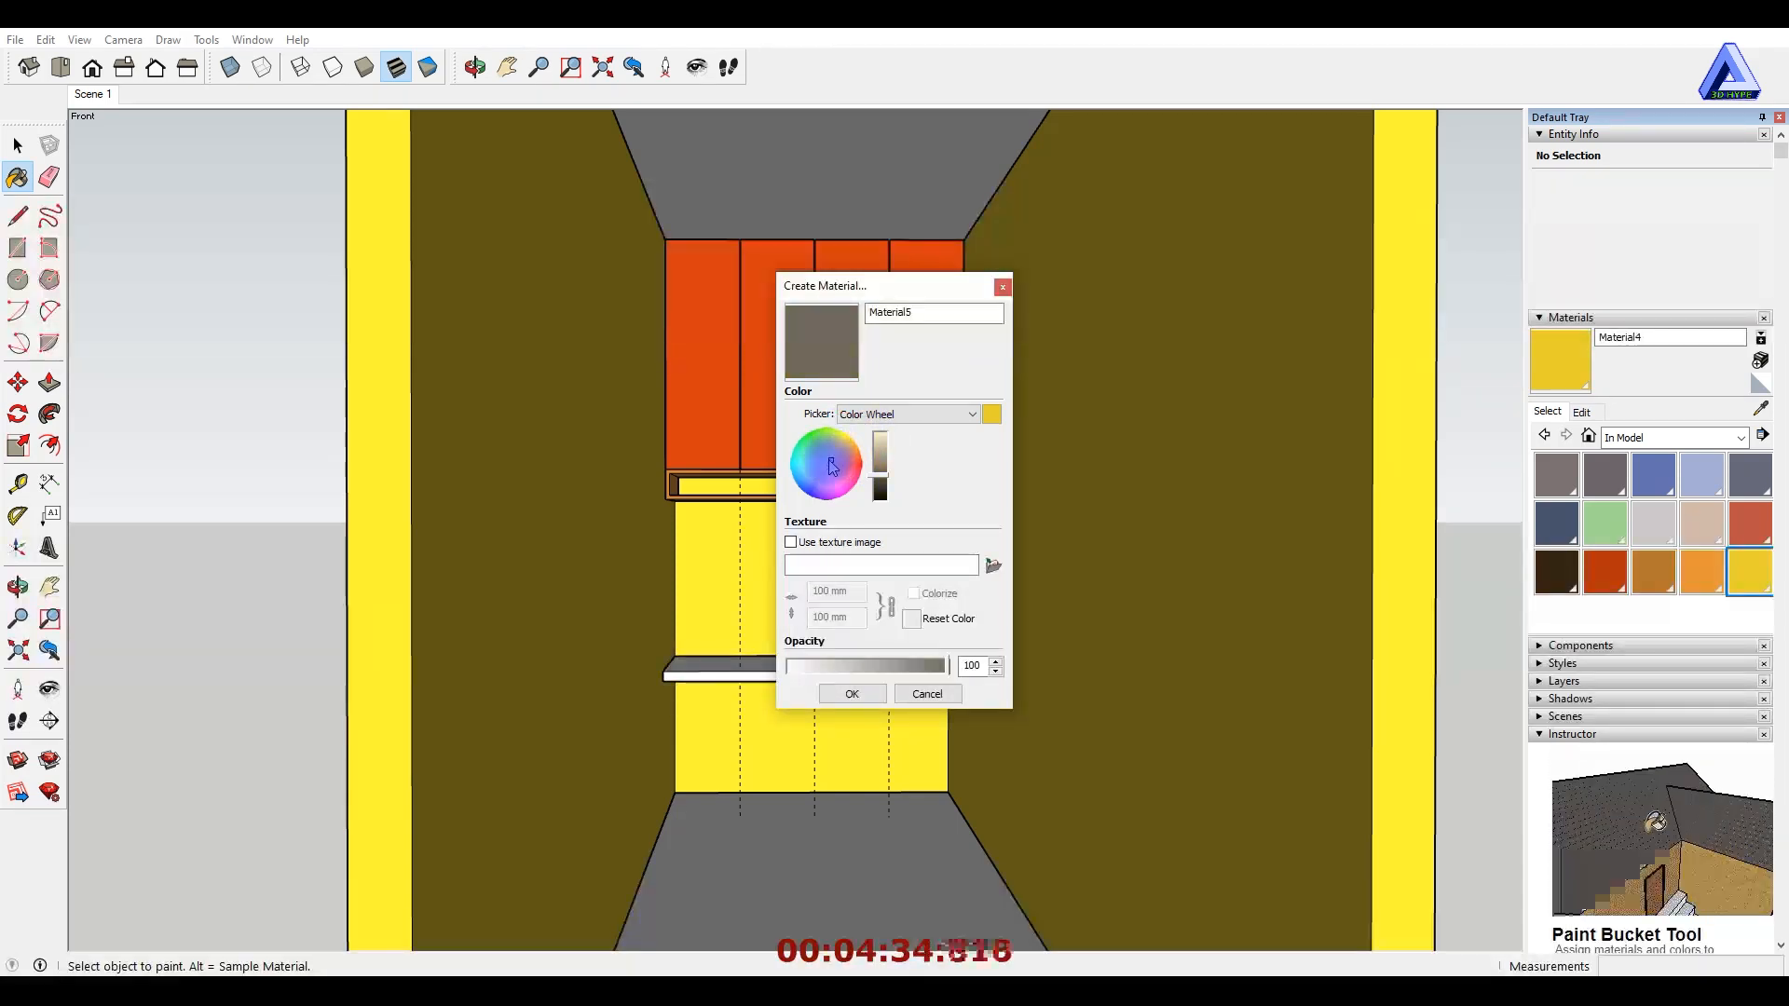
left_click(851, 693)
left_click(843, 170)
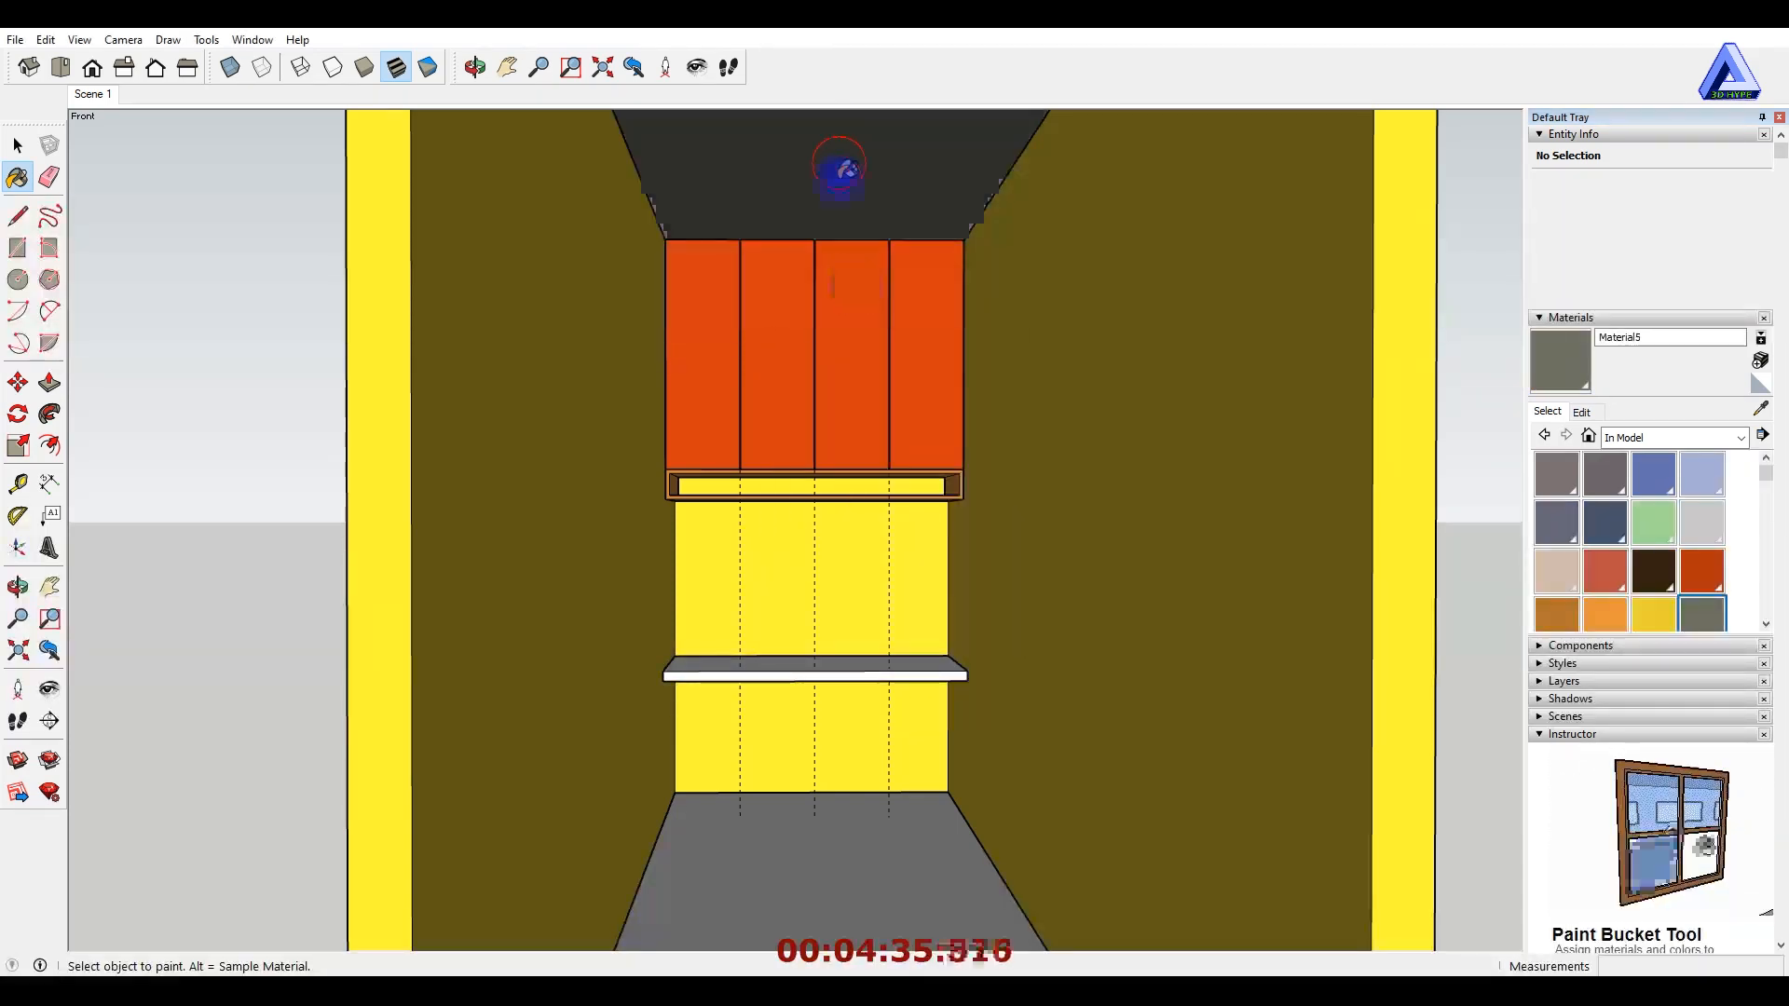
Create a brown material, open the back shelf's group and paint its front edge with it.
left_click(1759, 366)
left_click(843, 452)
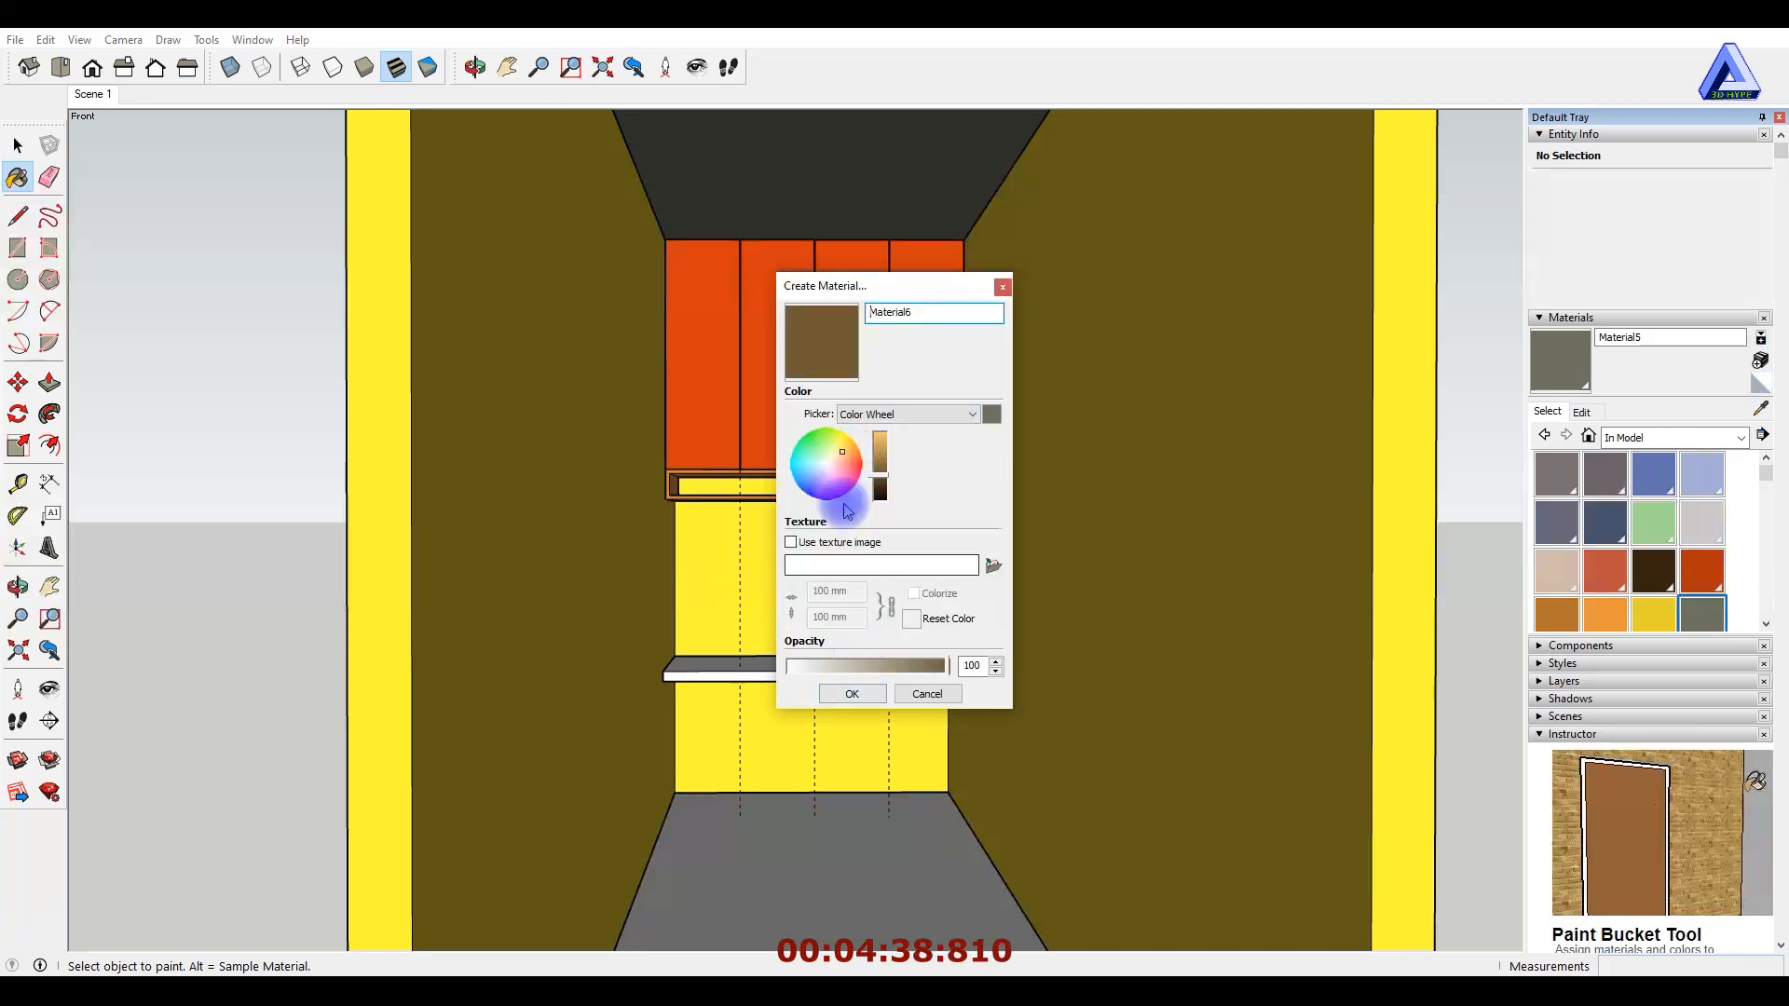
left_click(852, 694)
scroll(875, 713, "up", 5)
key("space")
double_click(858, 695)
key("b")
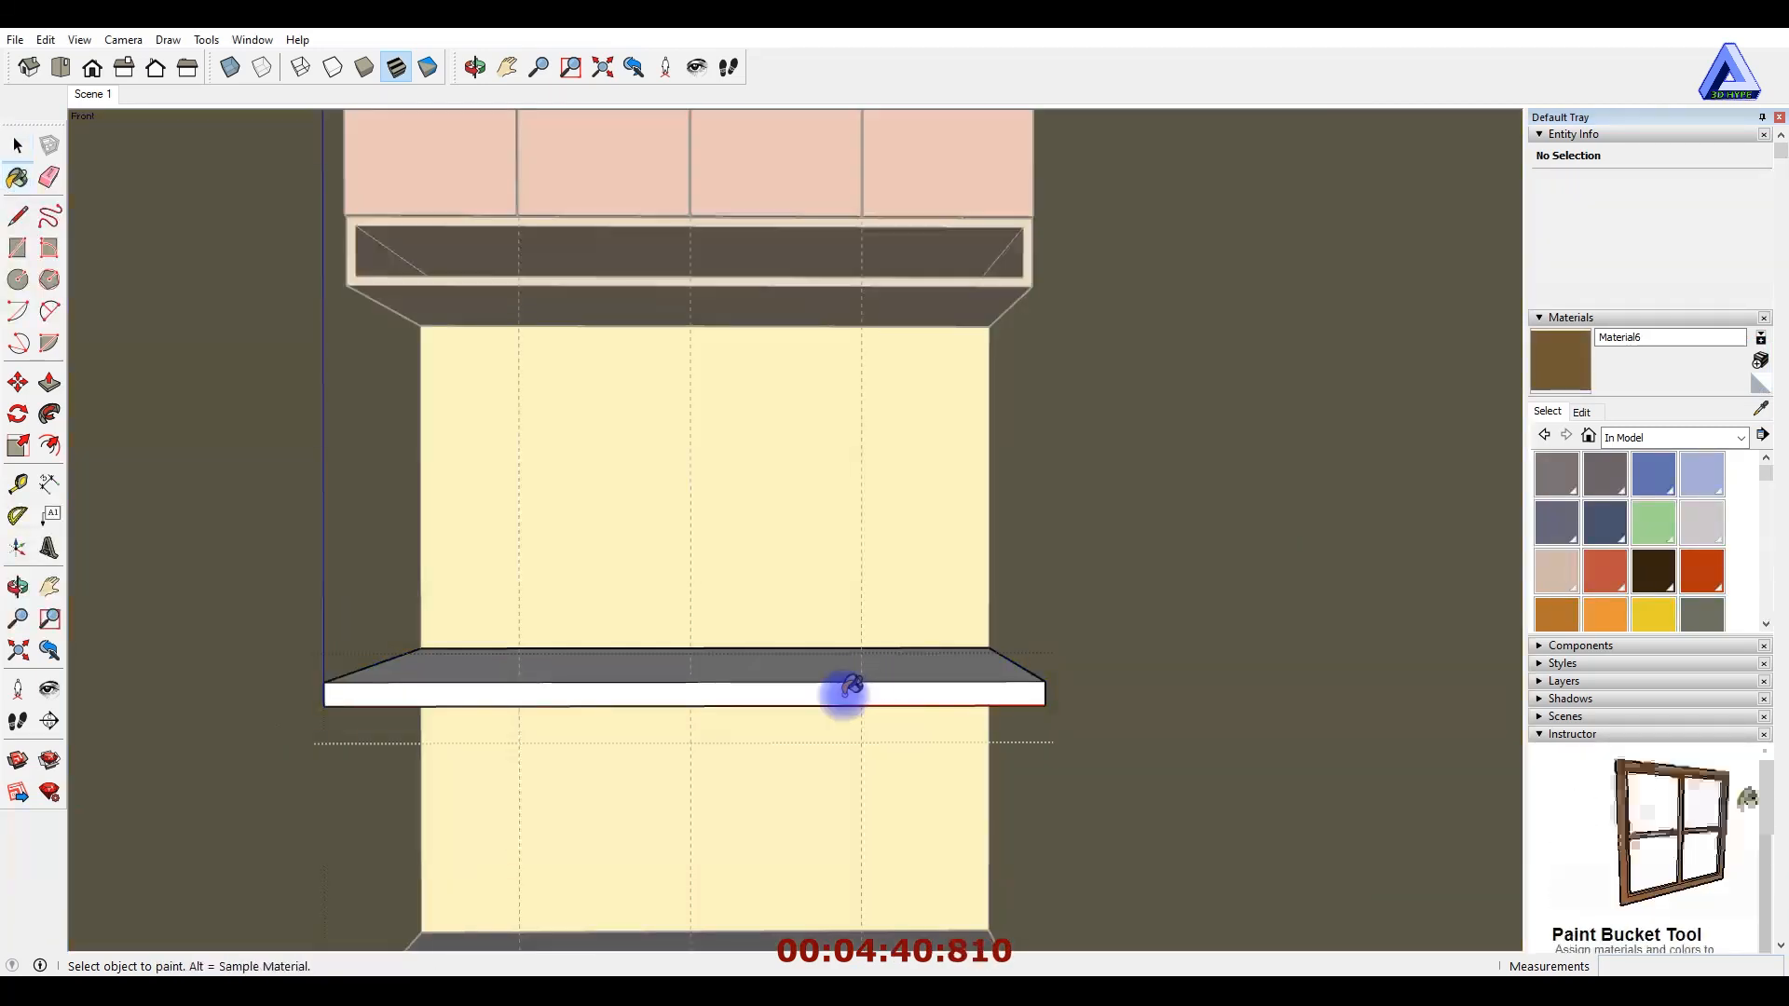
left_click(850, 694)
Create a dark green material and paint the back shelf's top surface with it.
middle_click_drag(877, 634, 876, 641)
left_click(1760, 361)
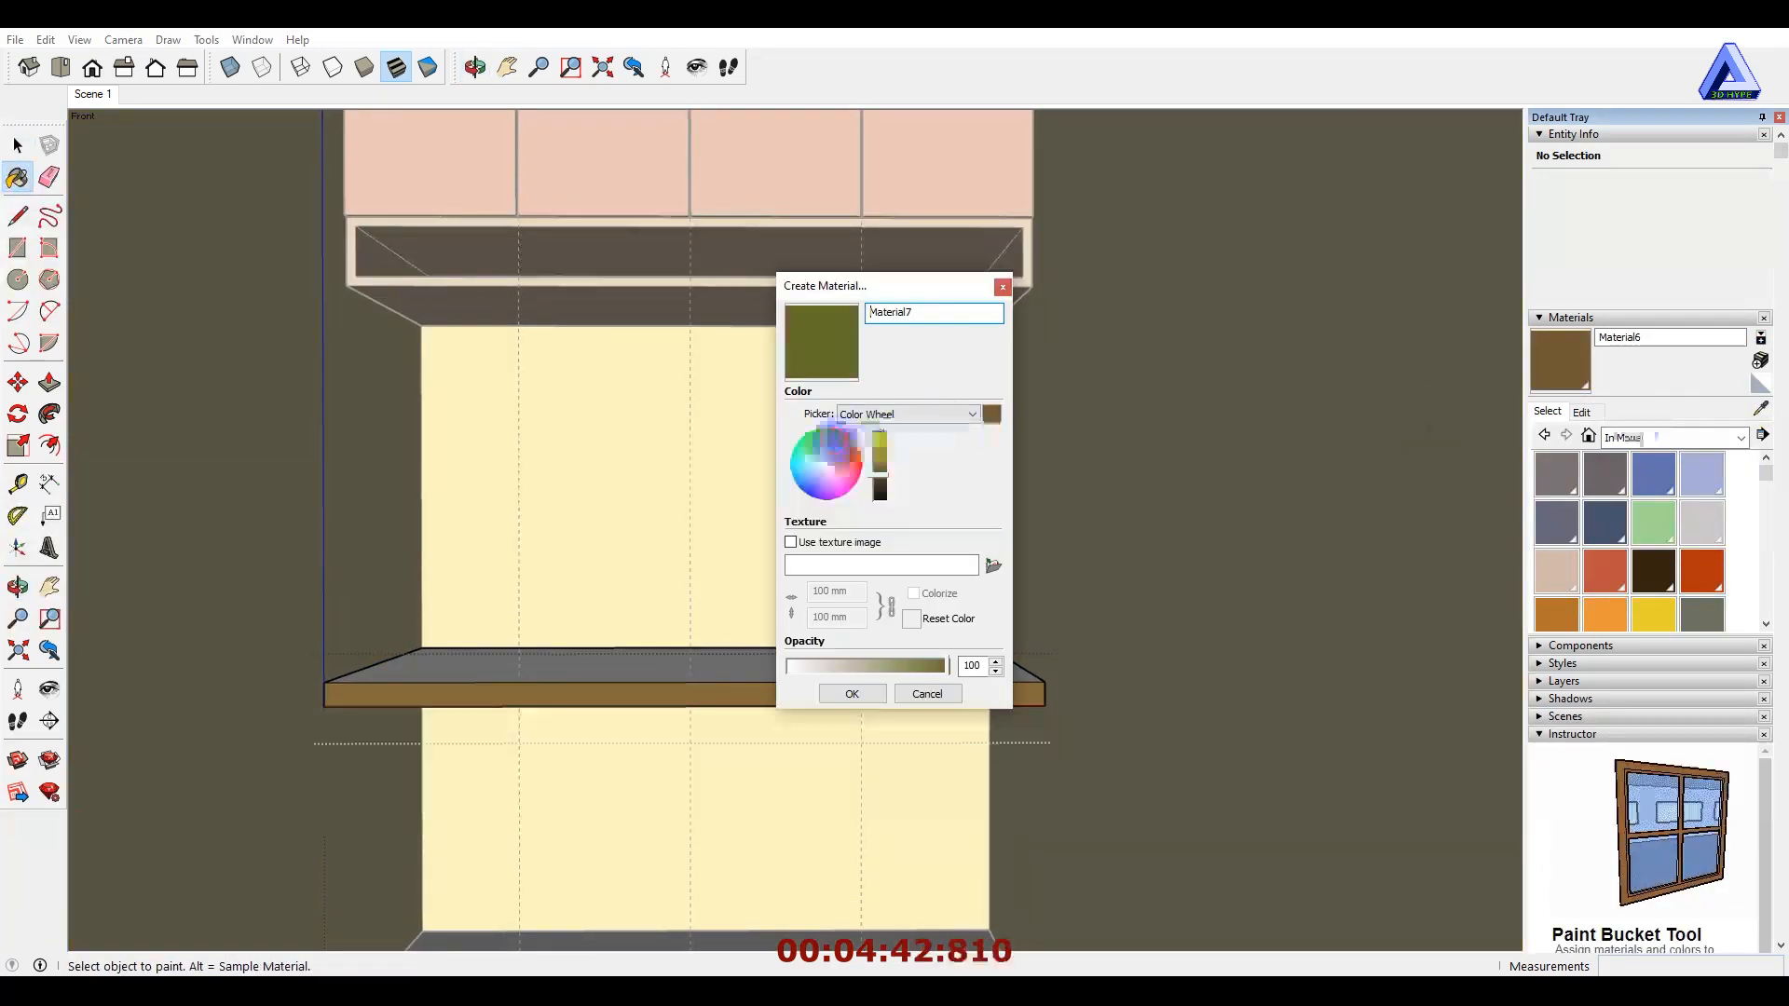
left_click(851, 694)
mouse_move(779, 563)
middle_mouse_down()
mouse_move(783, 610)
mouse_move(756, 410)
middle_mouse_up()
left_click(782, 636)
scroll(781, 634, "up", 3)
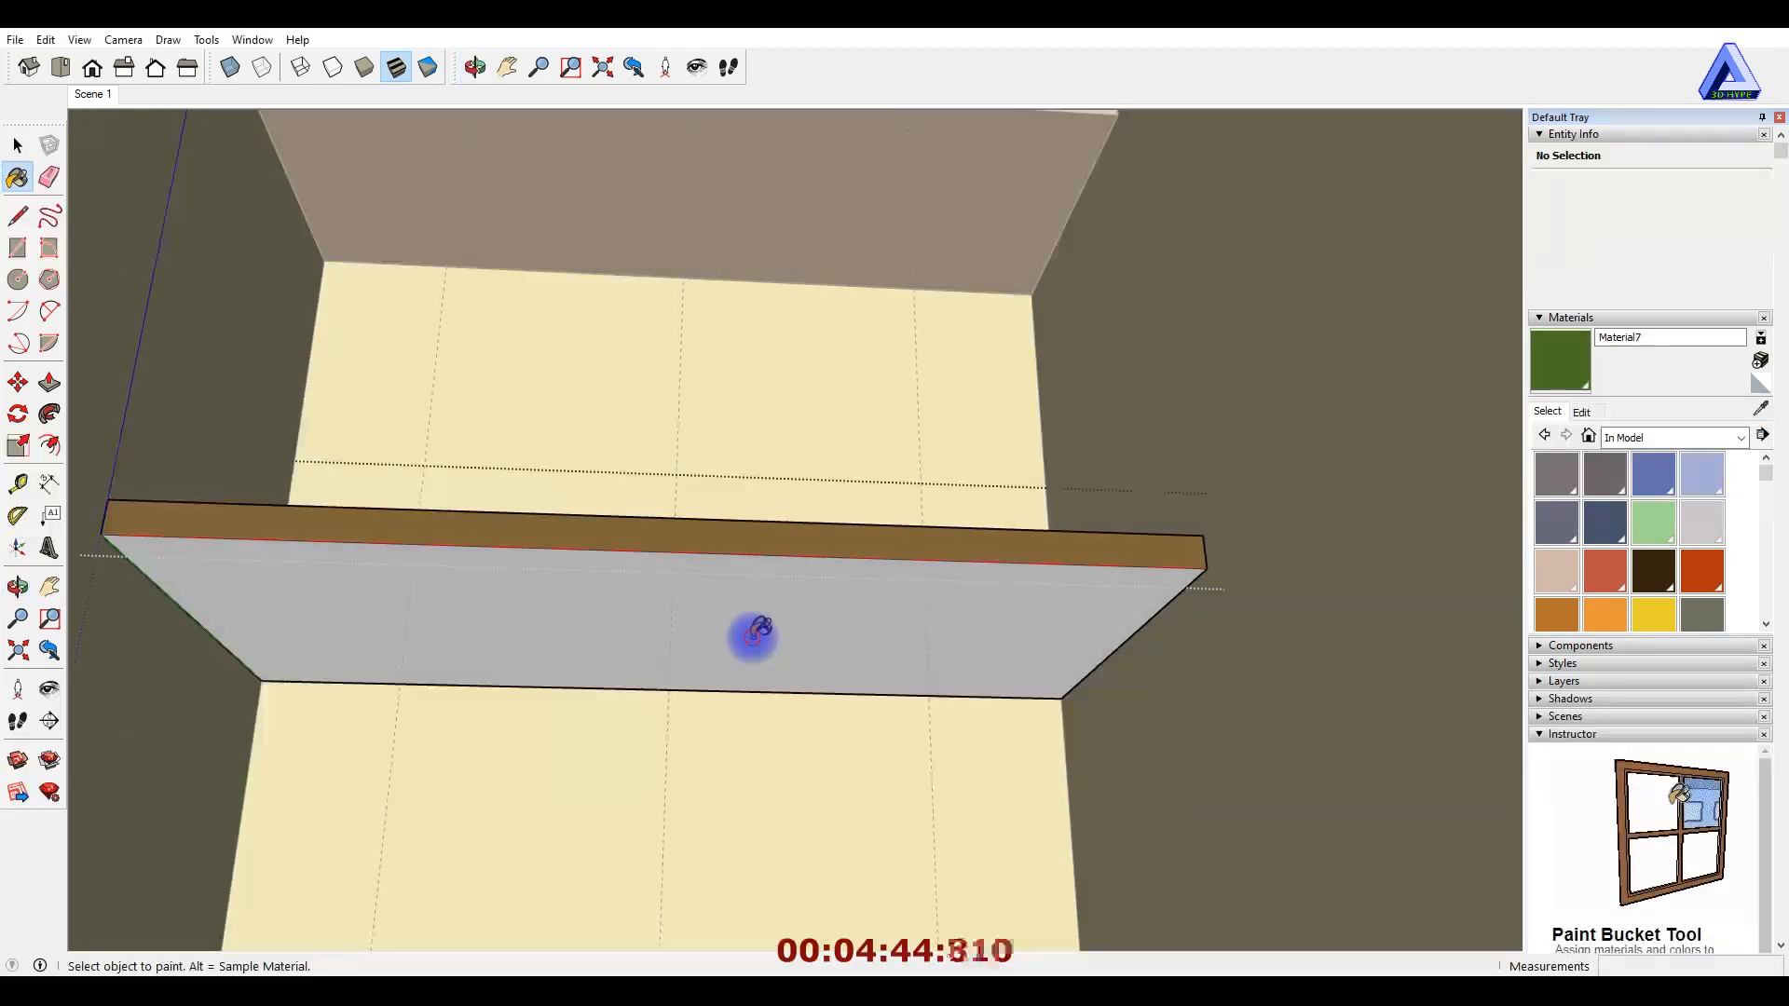
scroll(751, 578, "up", 5)
key("space")
left_click(100, 92)
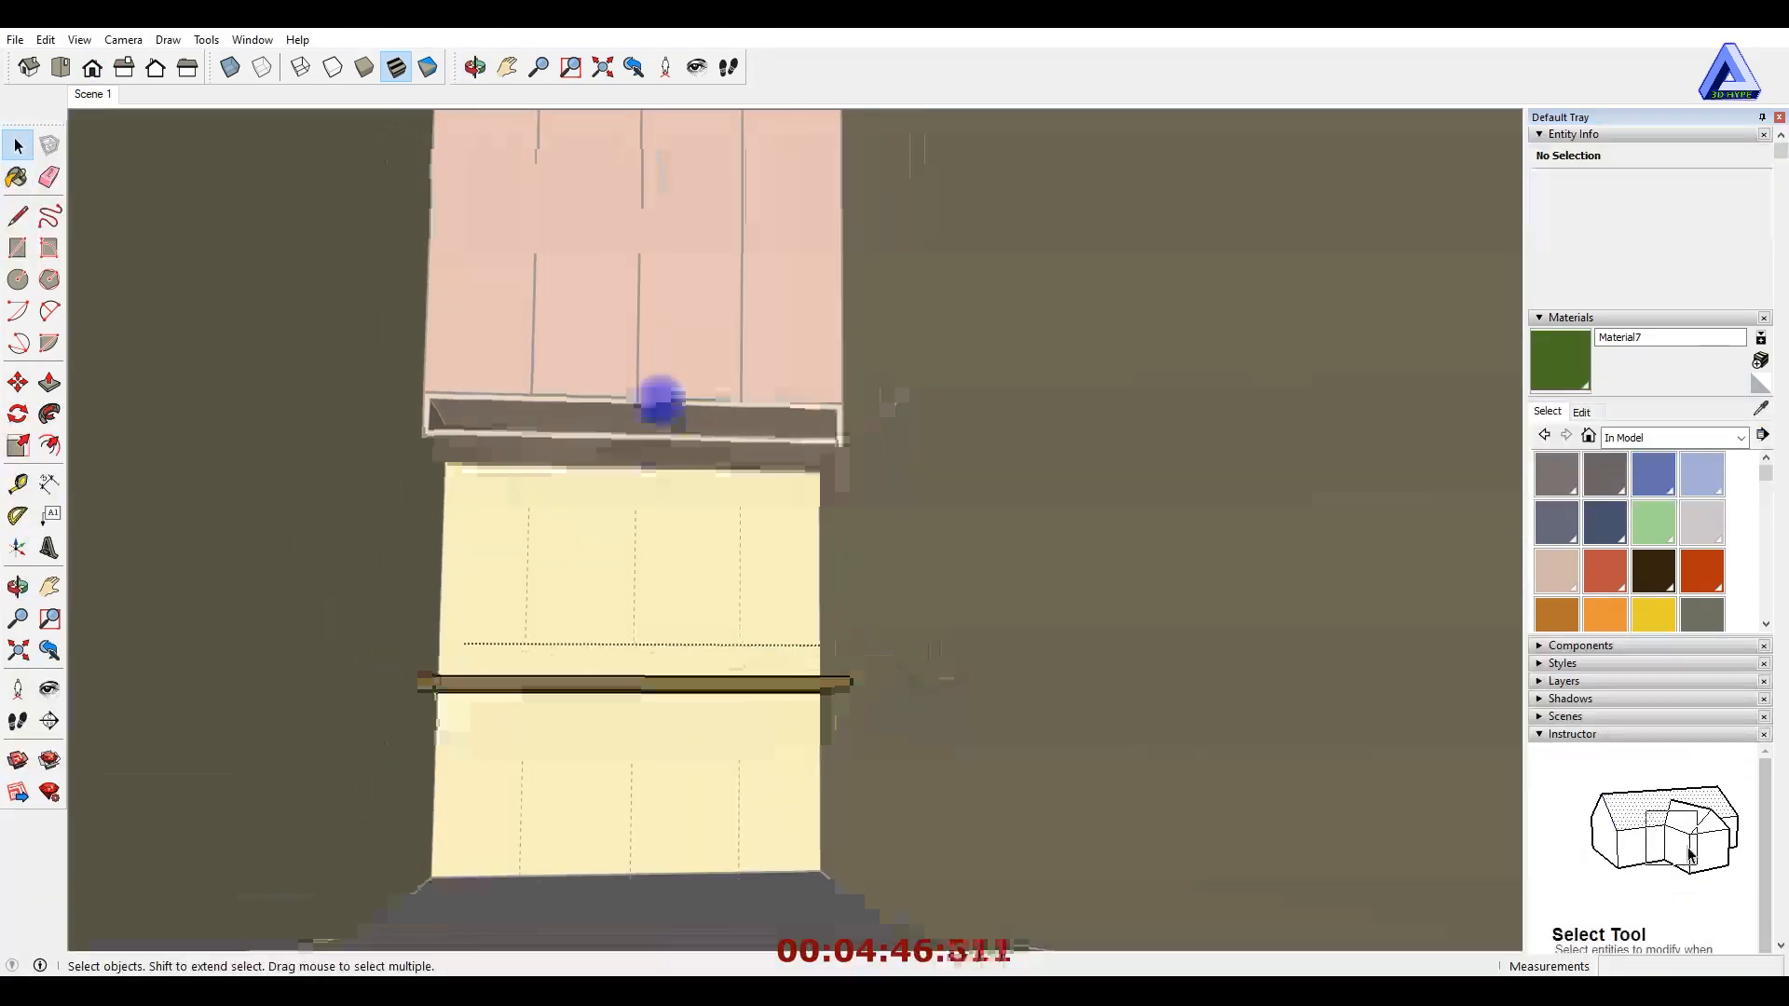
Create a light beige material, paint only the room's back wall with it and leave the group.
mouse_move(647, 539)
middle_mouse_down()
mouse_move(620, 499)
mouse_move(639, 571)
middle_mouse_up()
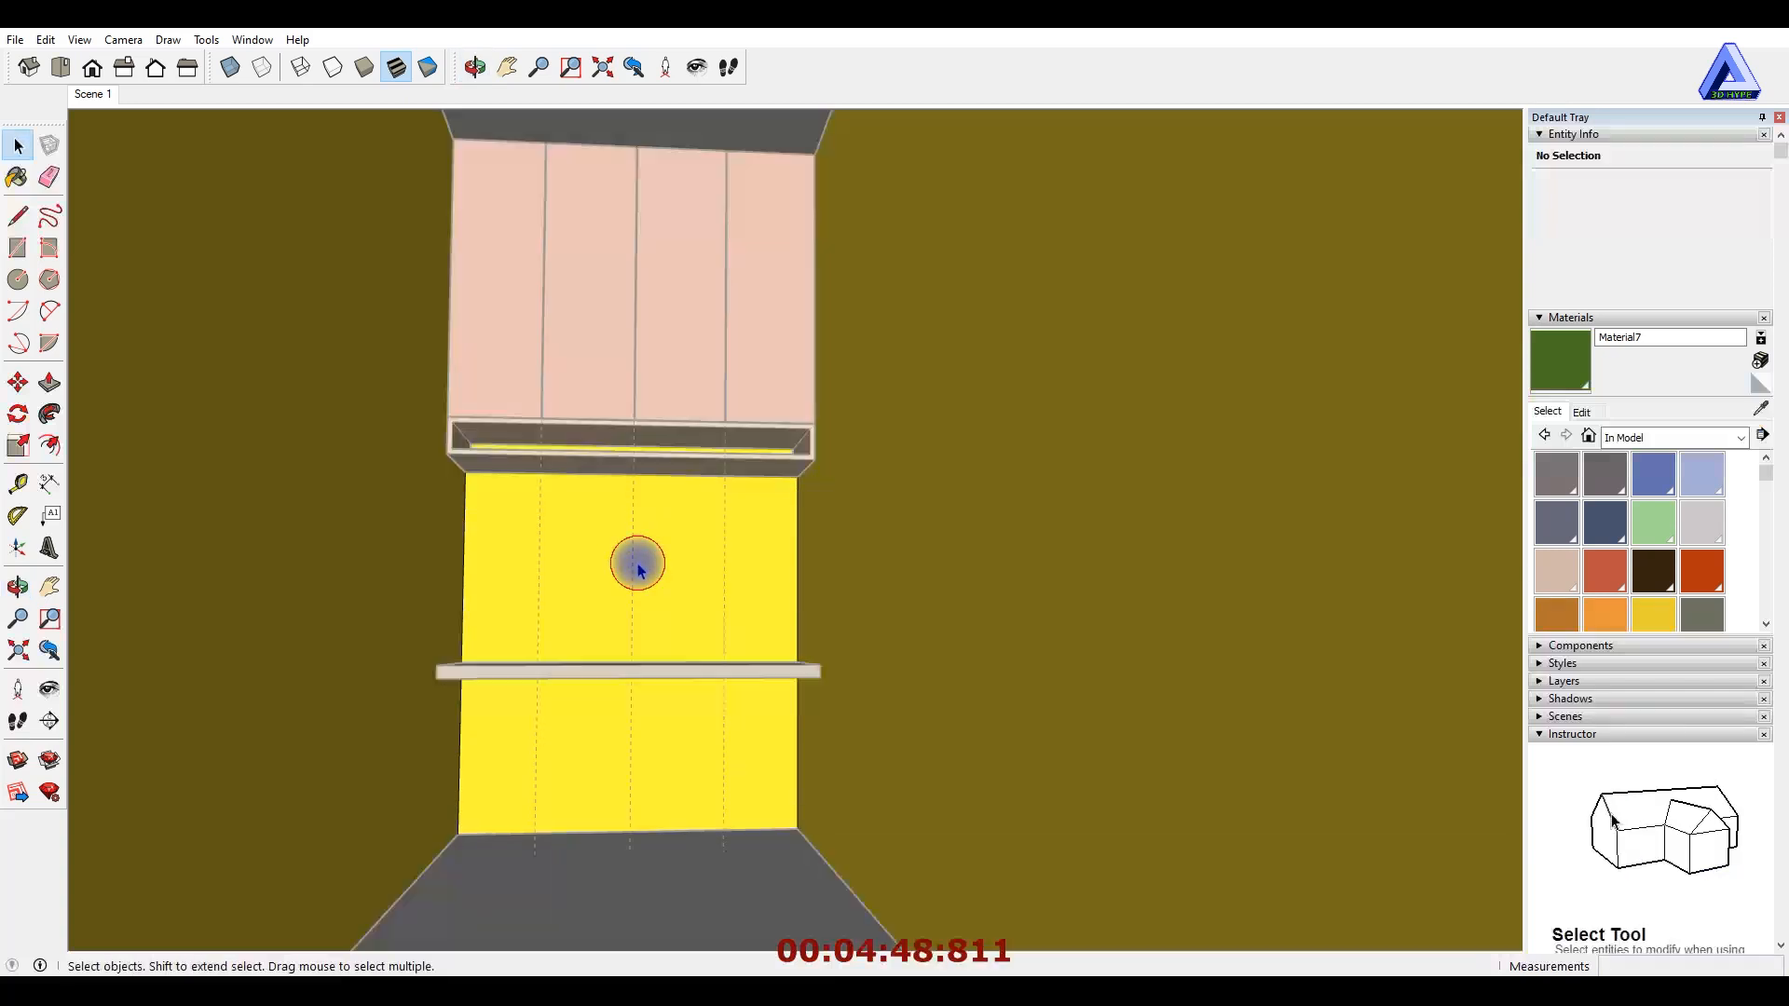
left_click(1760, 360)
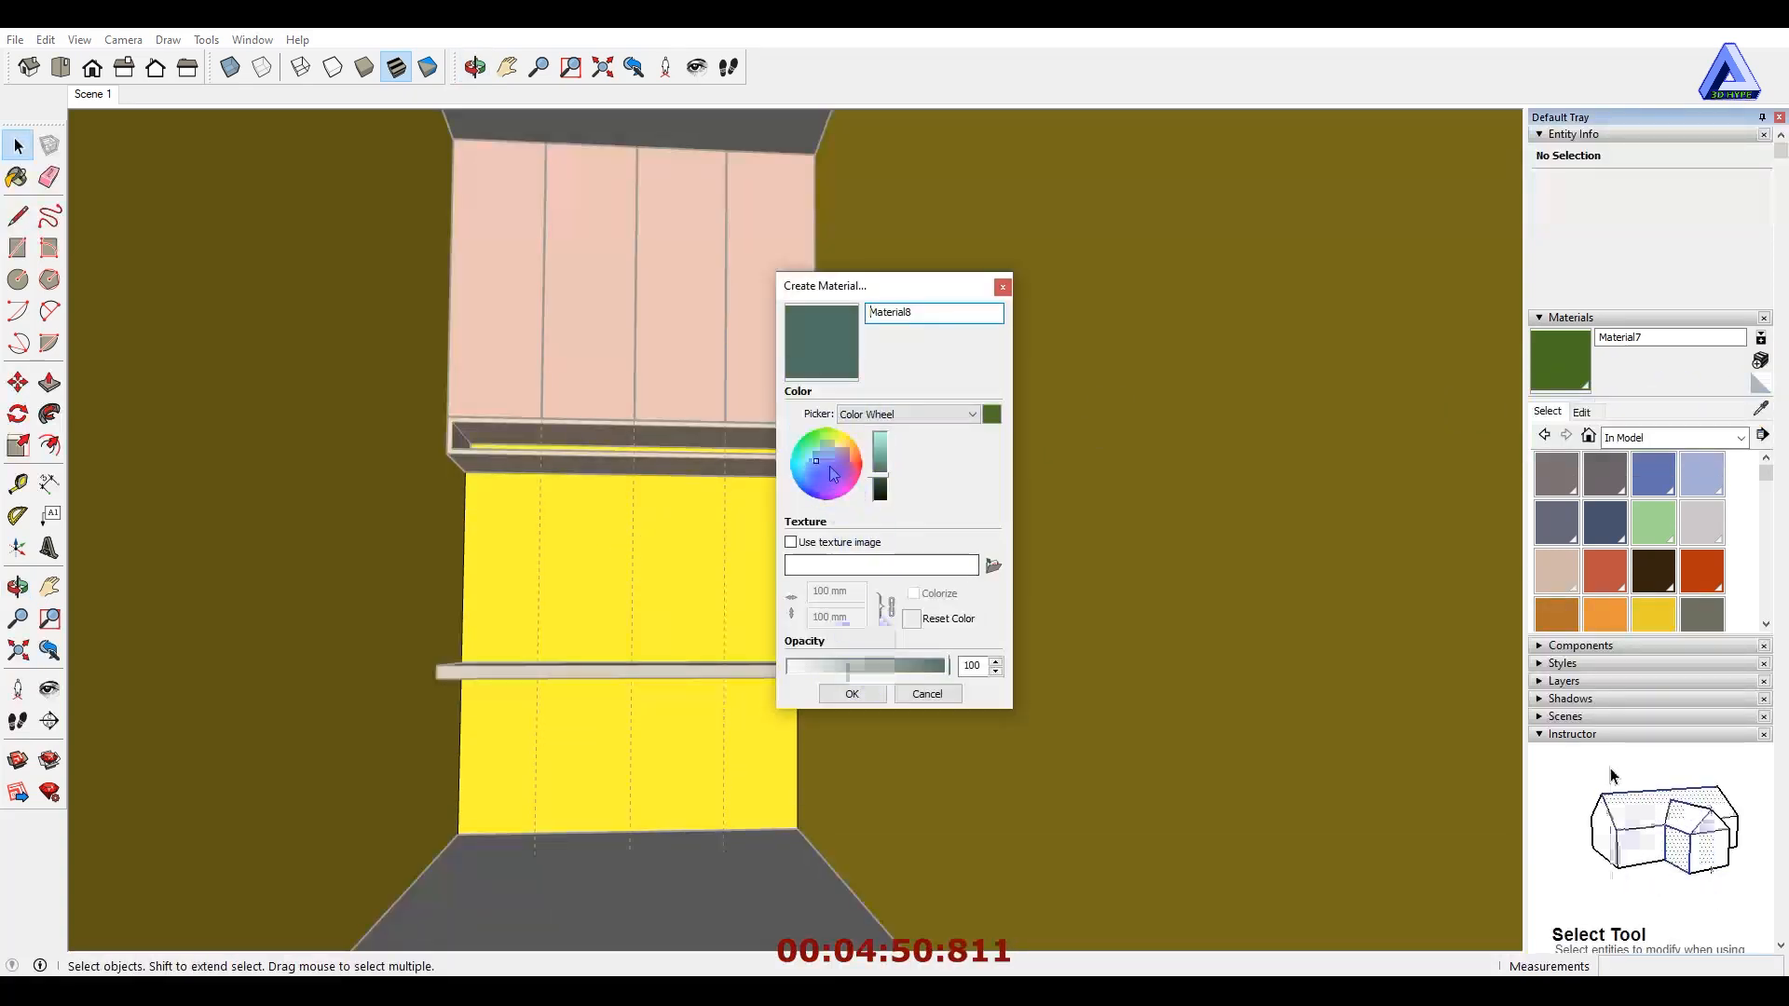
left_click_drag(878, 451, 878, 432)
left_click(851, 693)
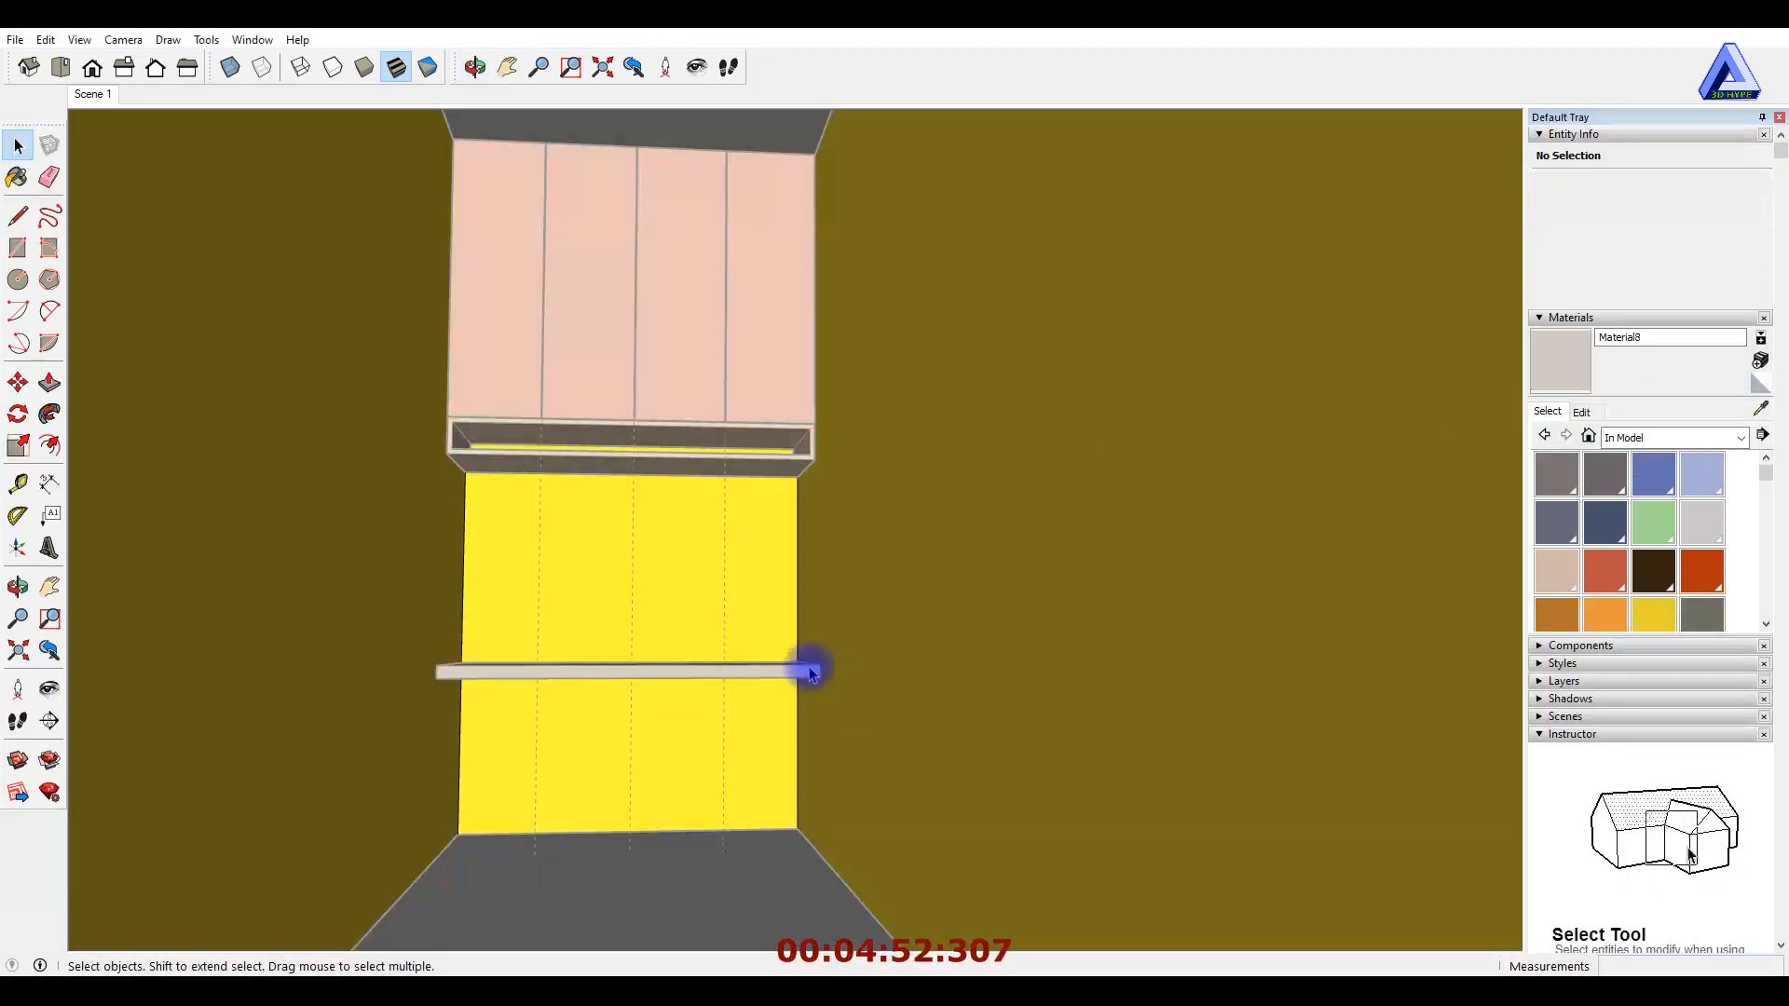
key("b")
left_click(632, 553)
key("space")
key("Escape")
Create a light grey material with the colour wheel and paint the room's floor with it.
scroll(675, 533, "down", 4)
middle_click_drag(675, 535, 718, 665)
scroll(718, 665, "up", 2)
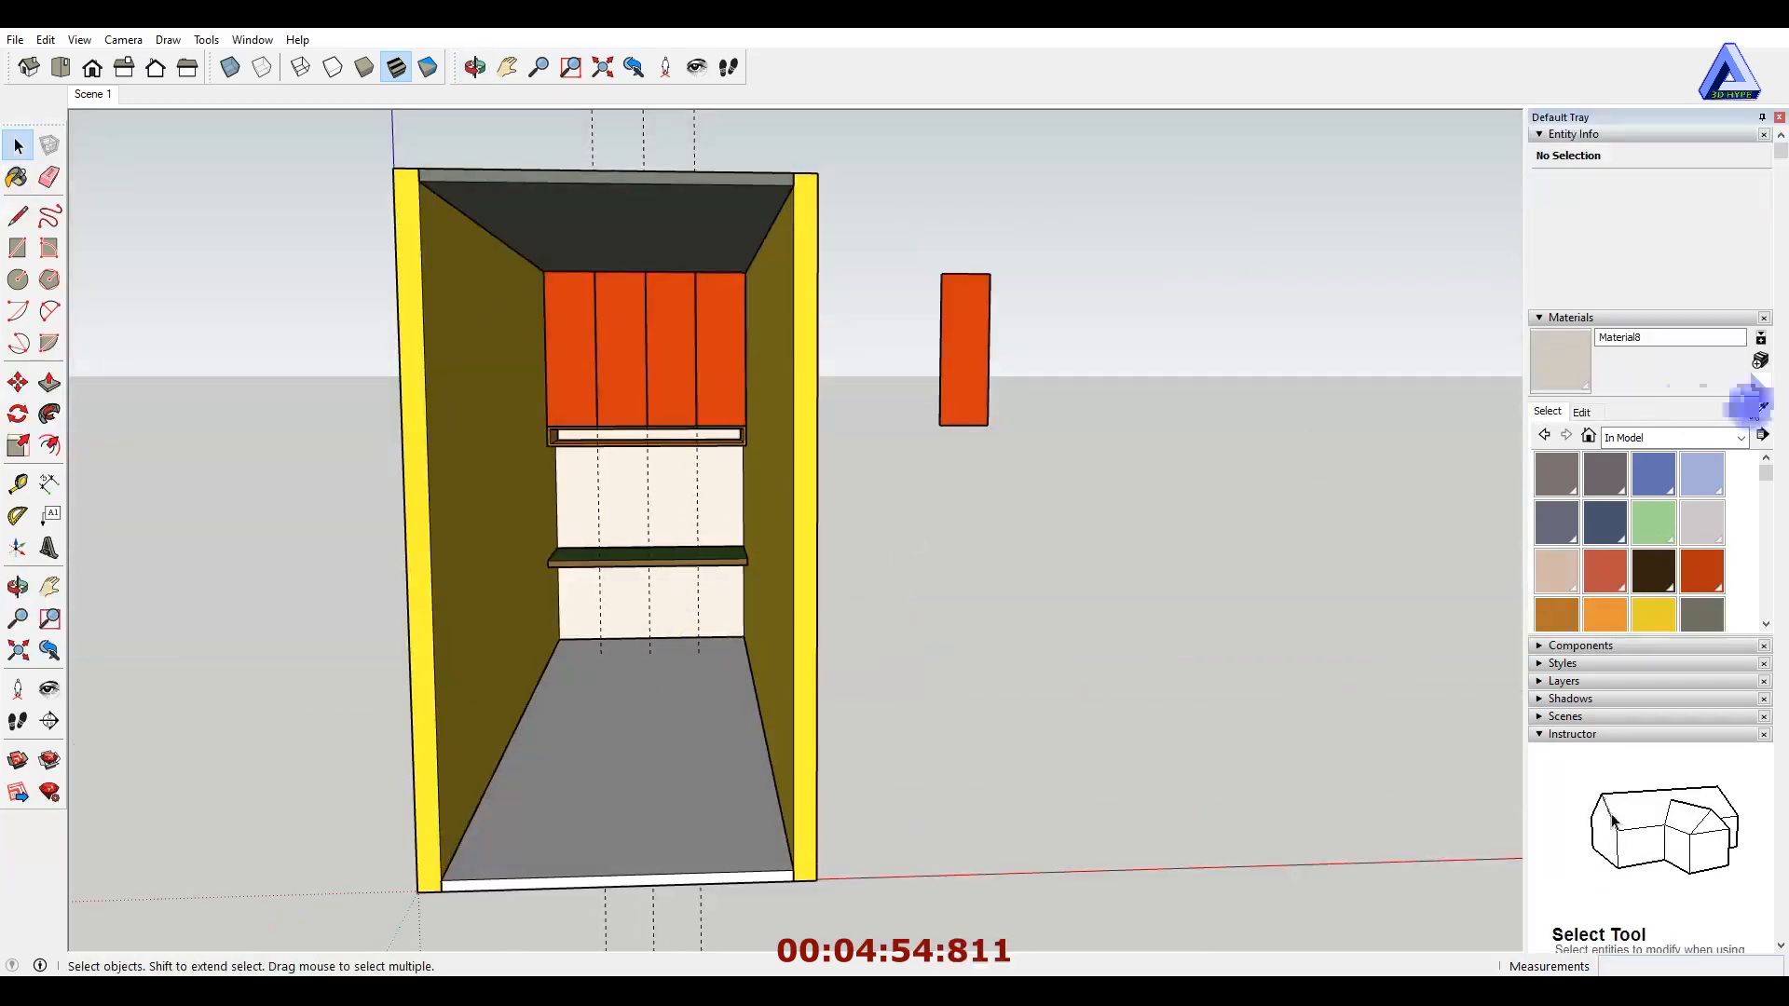
left_click(1760, 361)
left_click(821, 475)
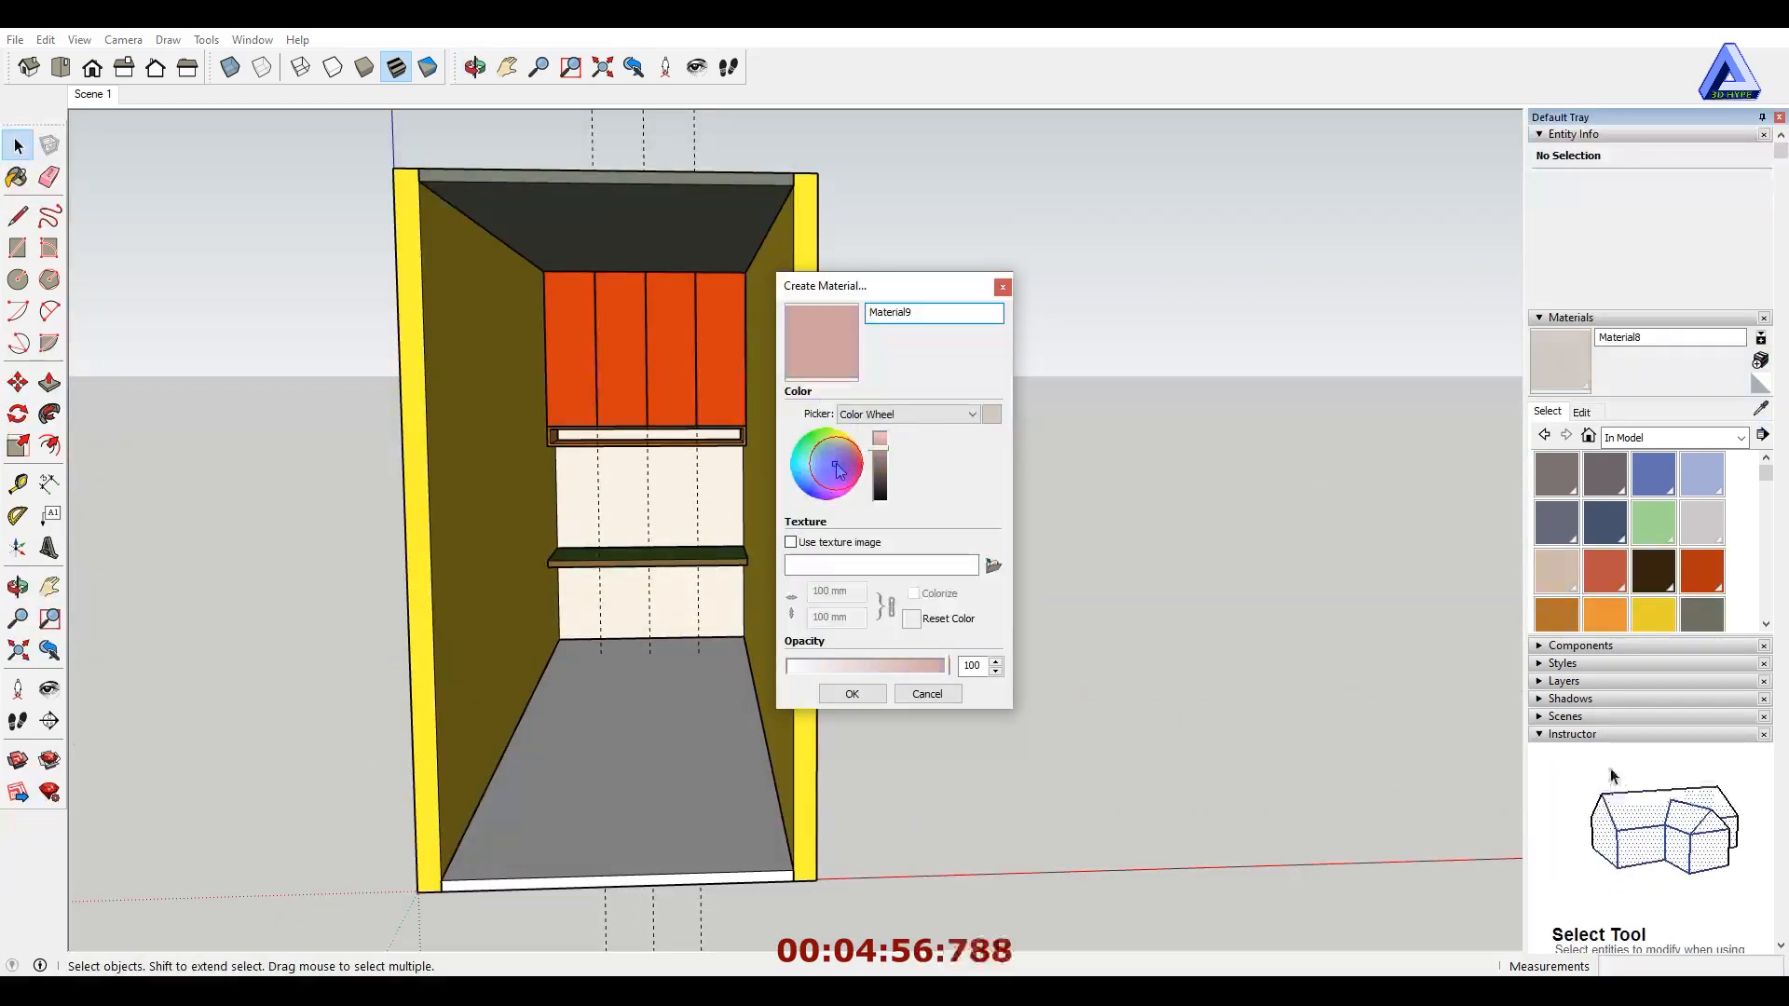
left_click_drag(837, 470, 828, 469)
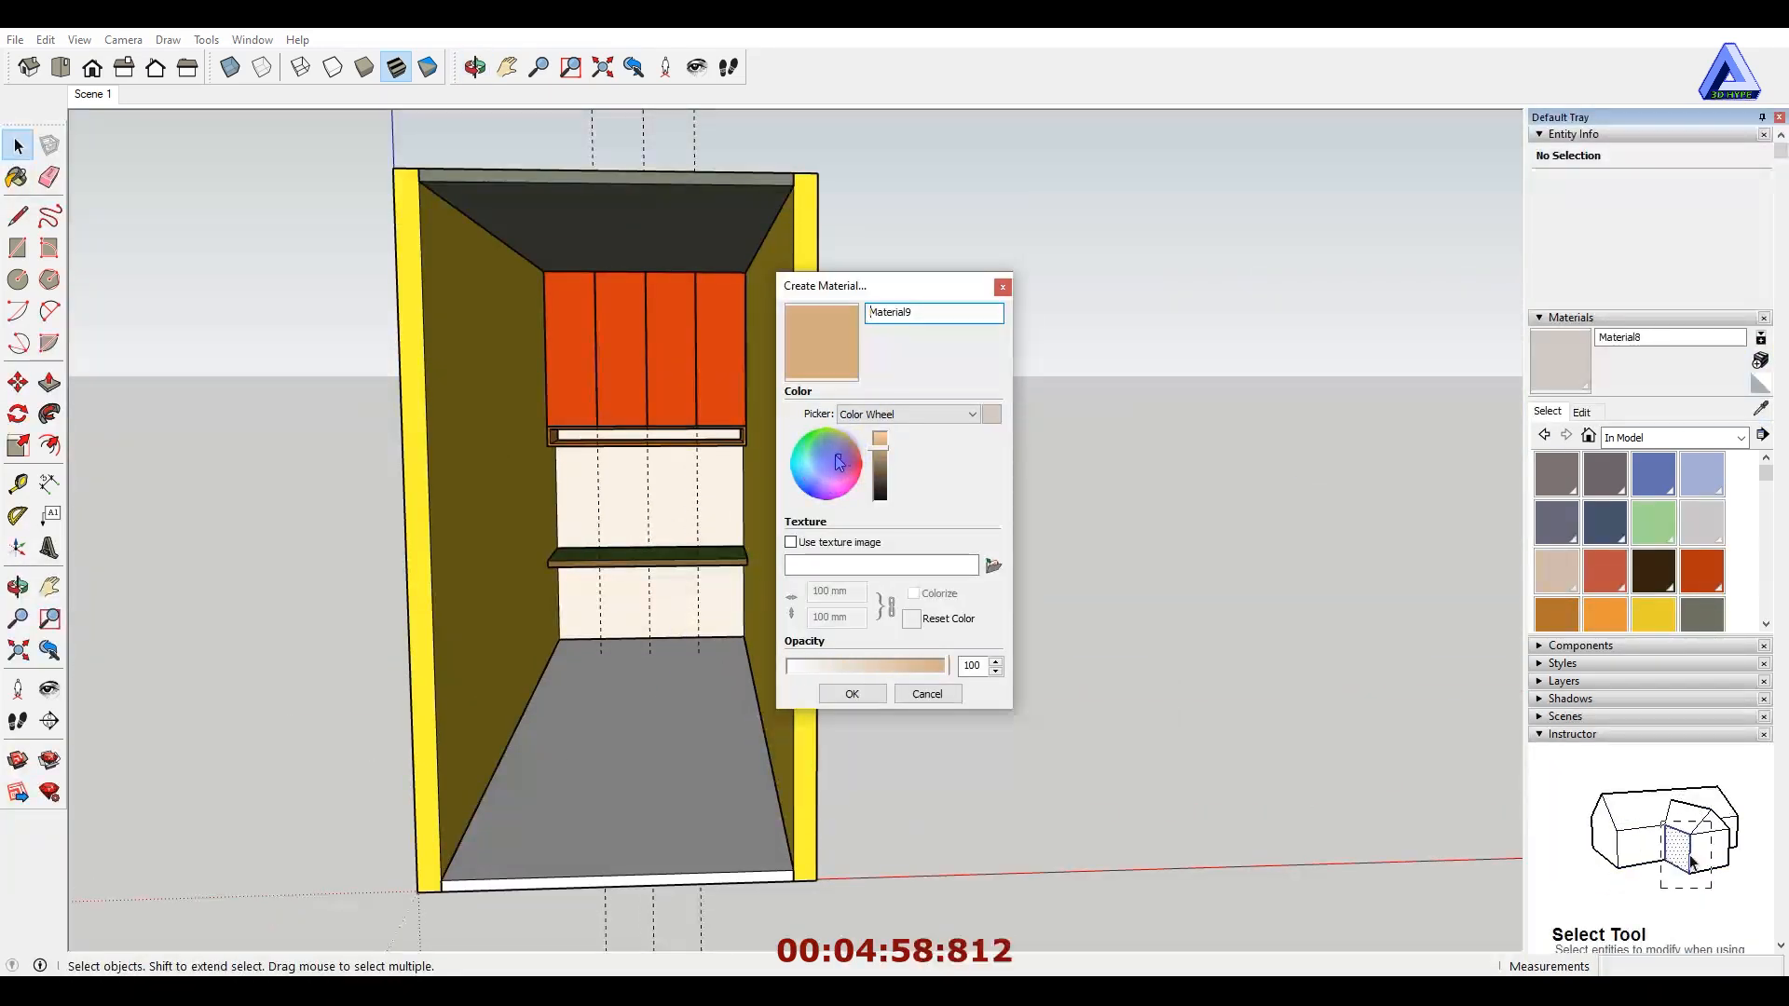
left_click(855, 693)
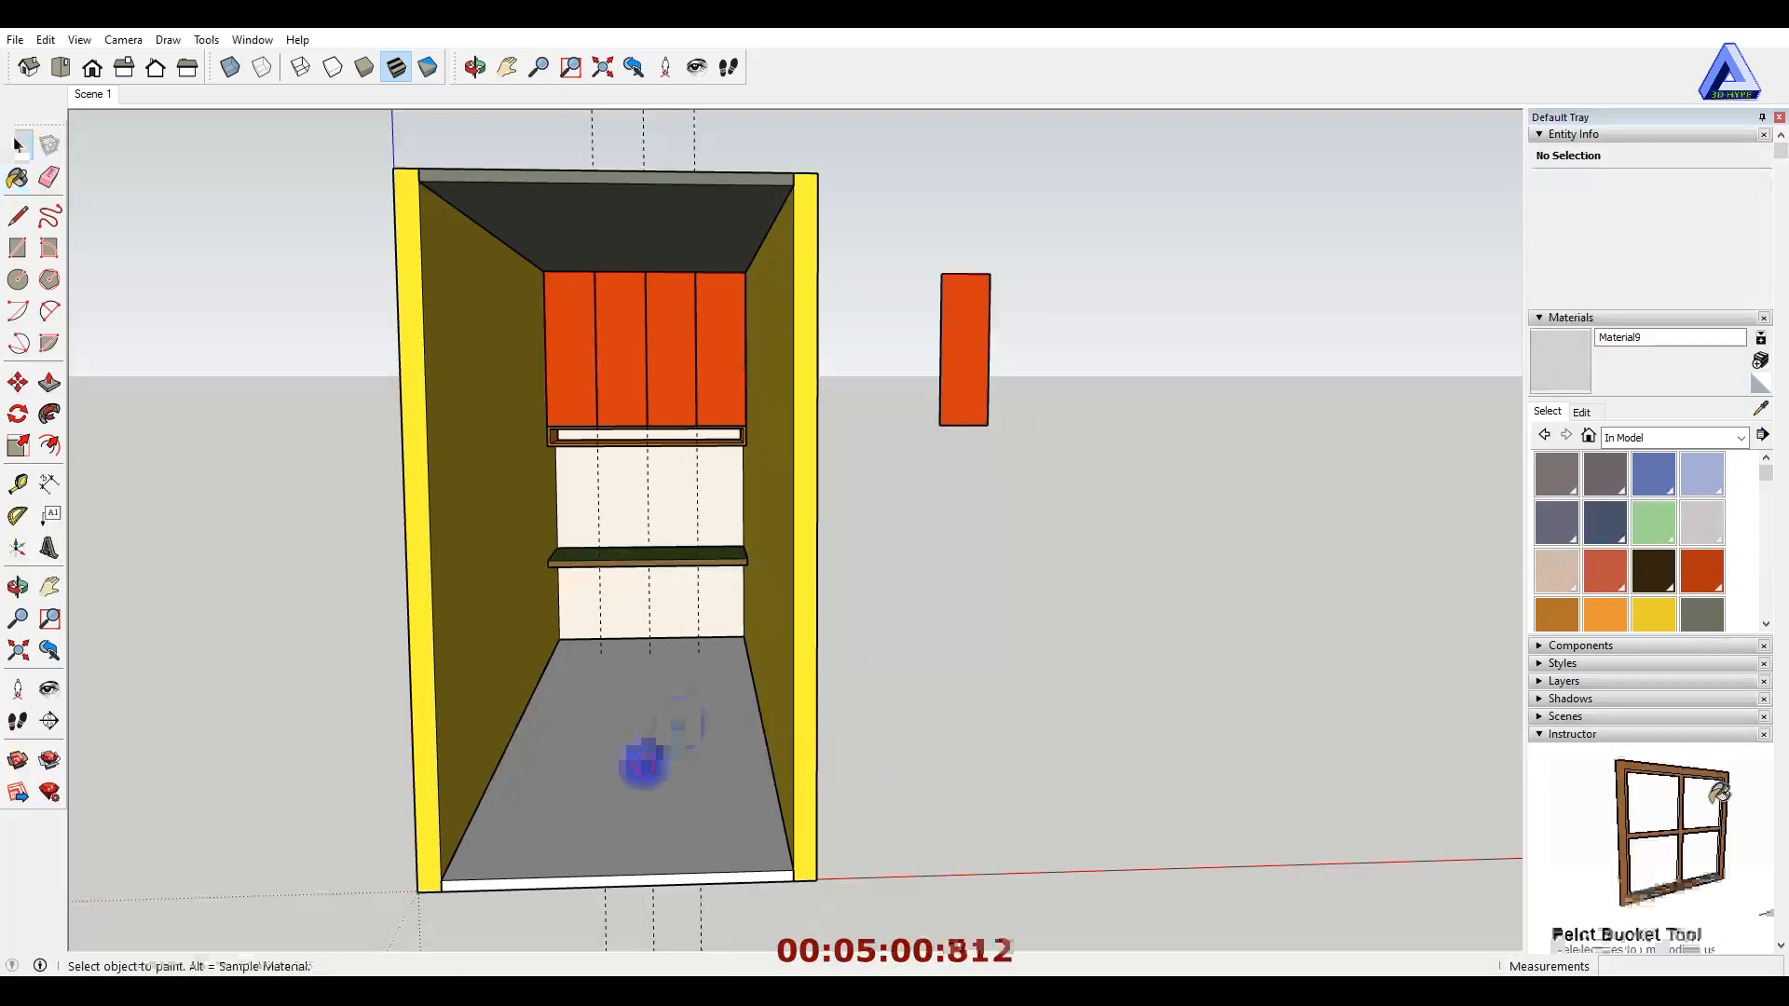
key("space")
Draw a rectangle from corner to corner across the room's front opening, between the side walls, ceiling and floor.
middle_click_drag(1026, 730, 807, 590)
key("r")
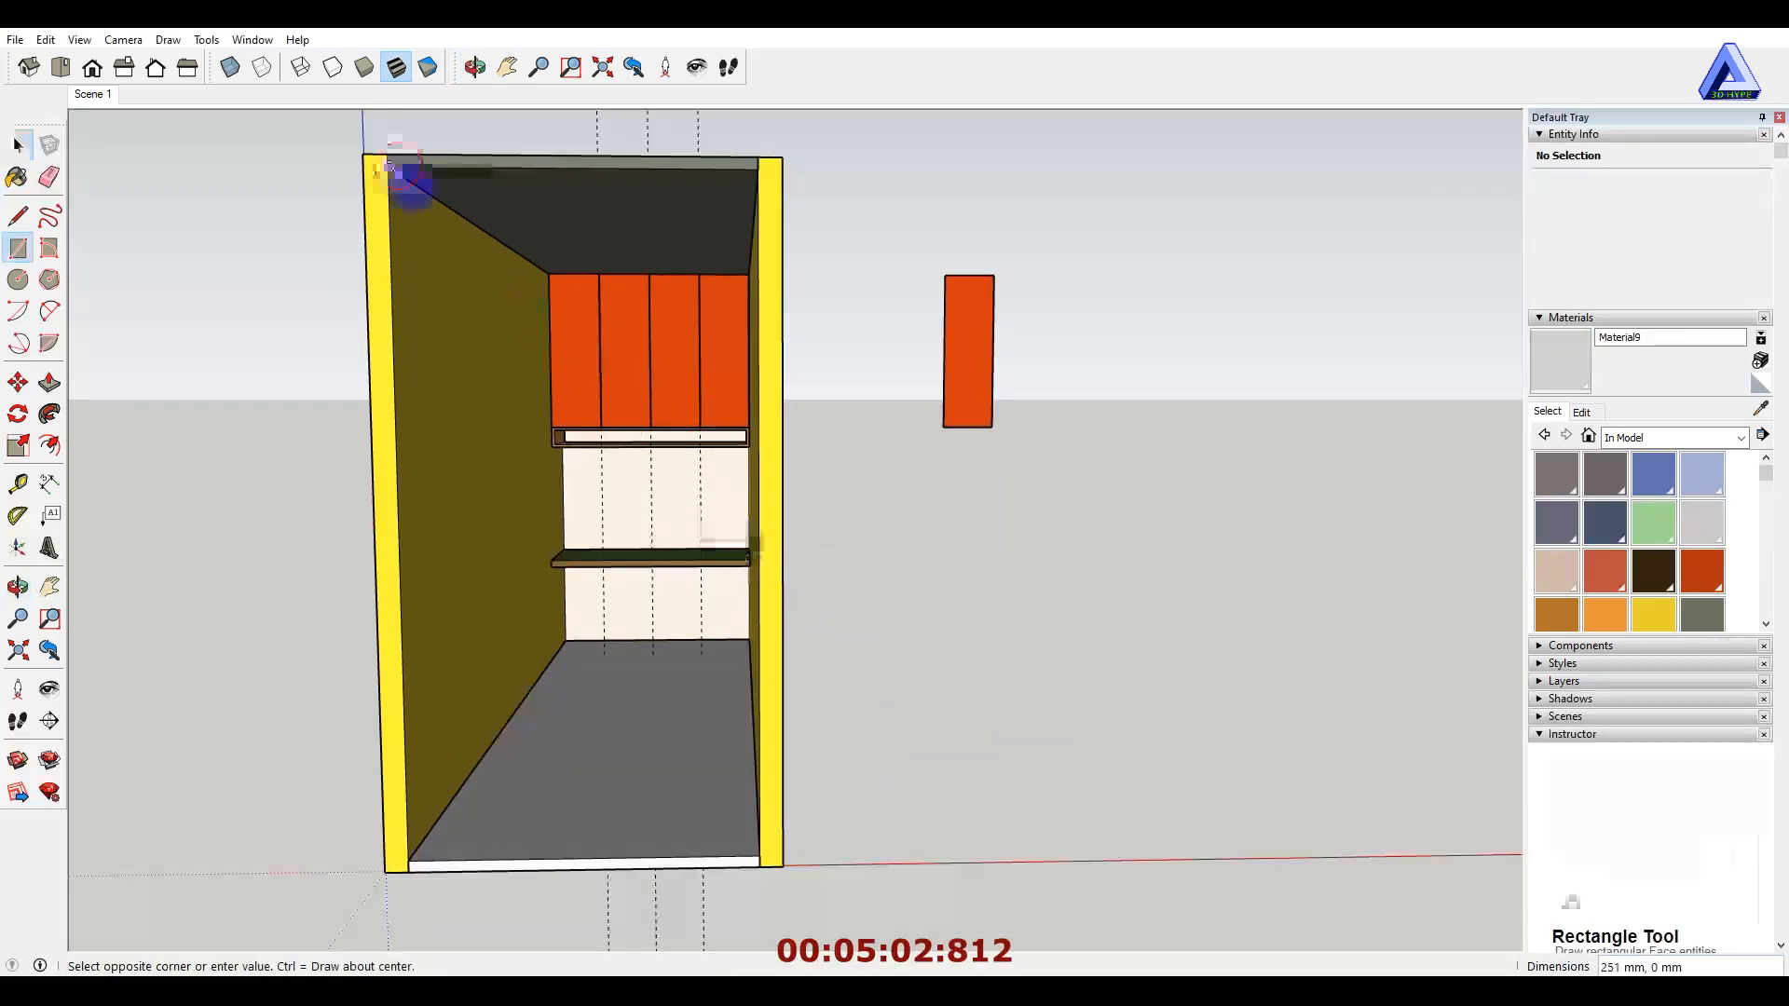
left_click(761, 854)
middle_click_drag(761, 854, 754, 331)
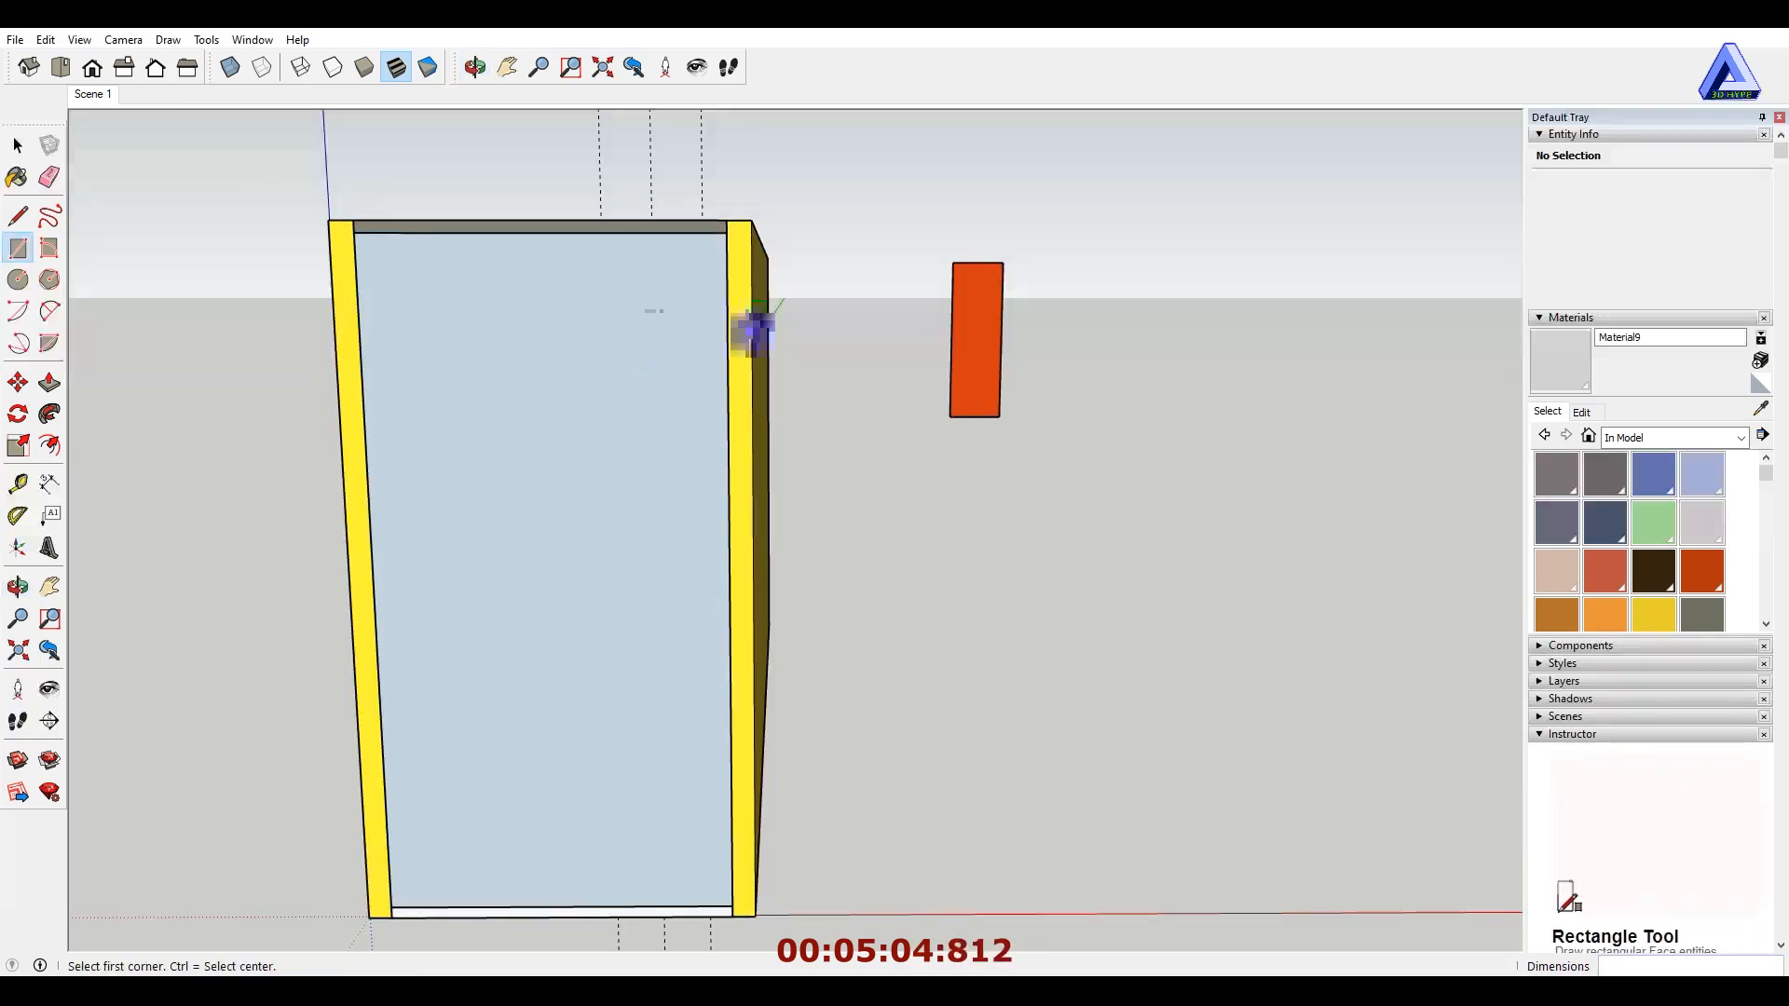
Create a light green material with the colour wheel and paint the rectangle closing the front opening with it.
key("b")
left_click(1760, 361)
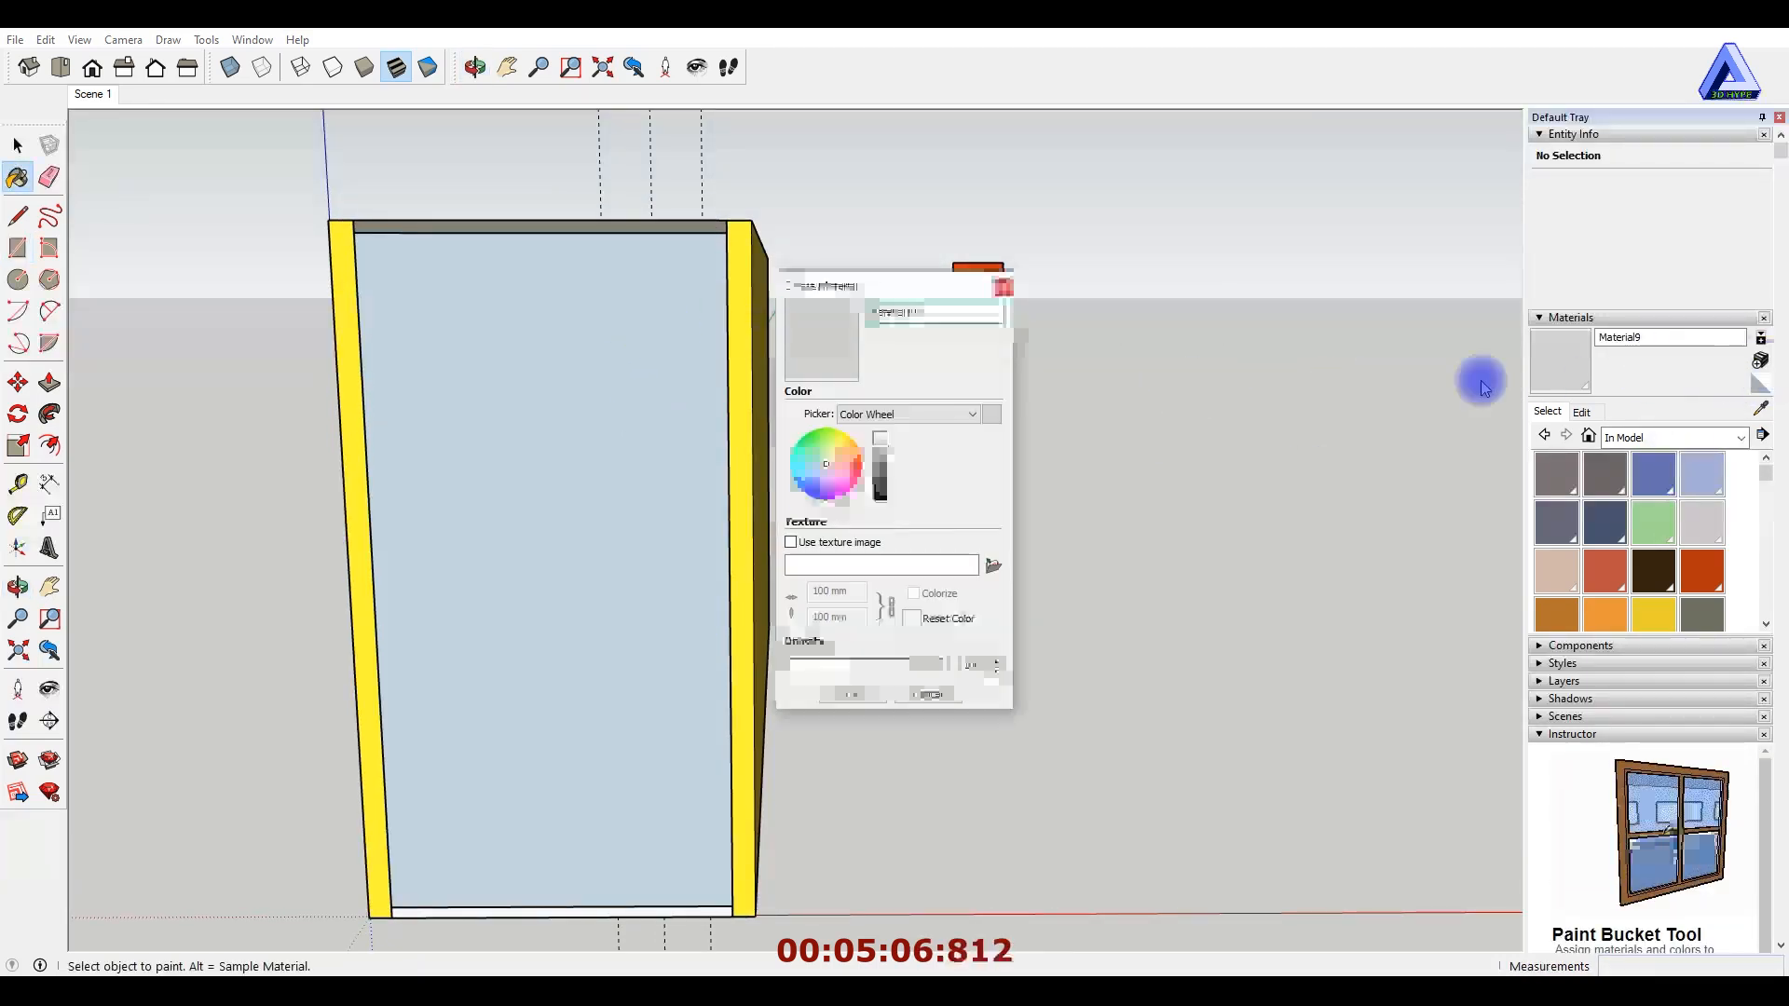
left_click(821, 444)
left_click(862, 696)
left_click(566, 475)
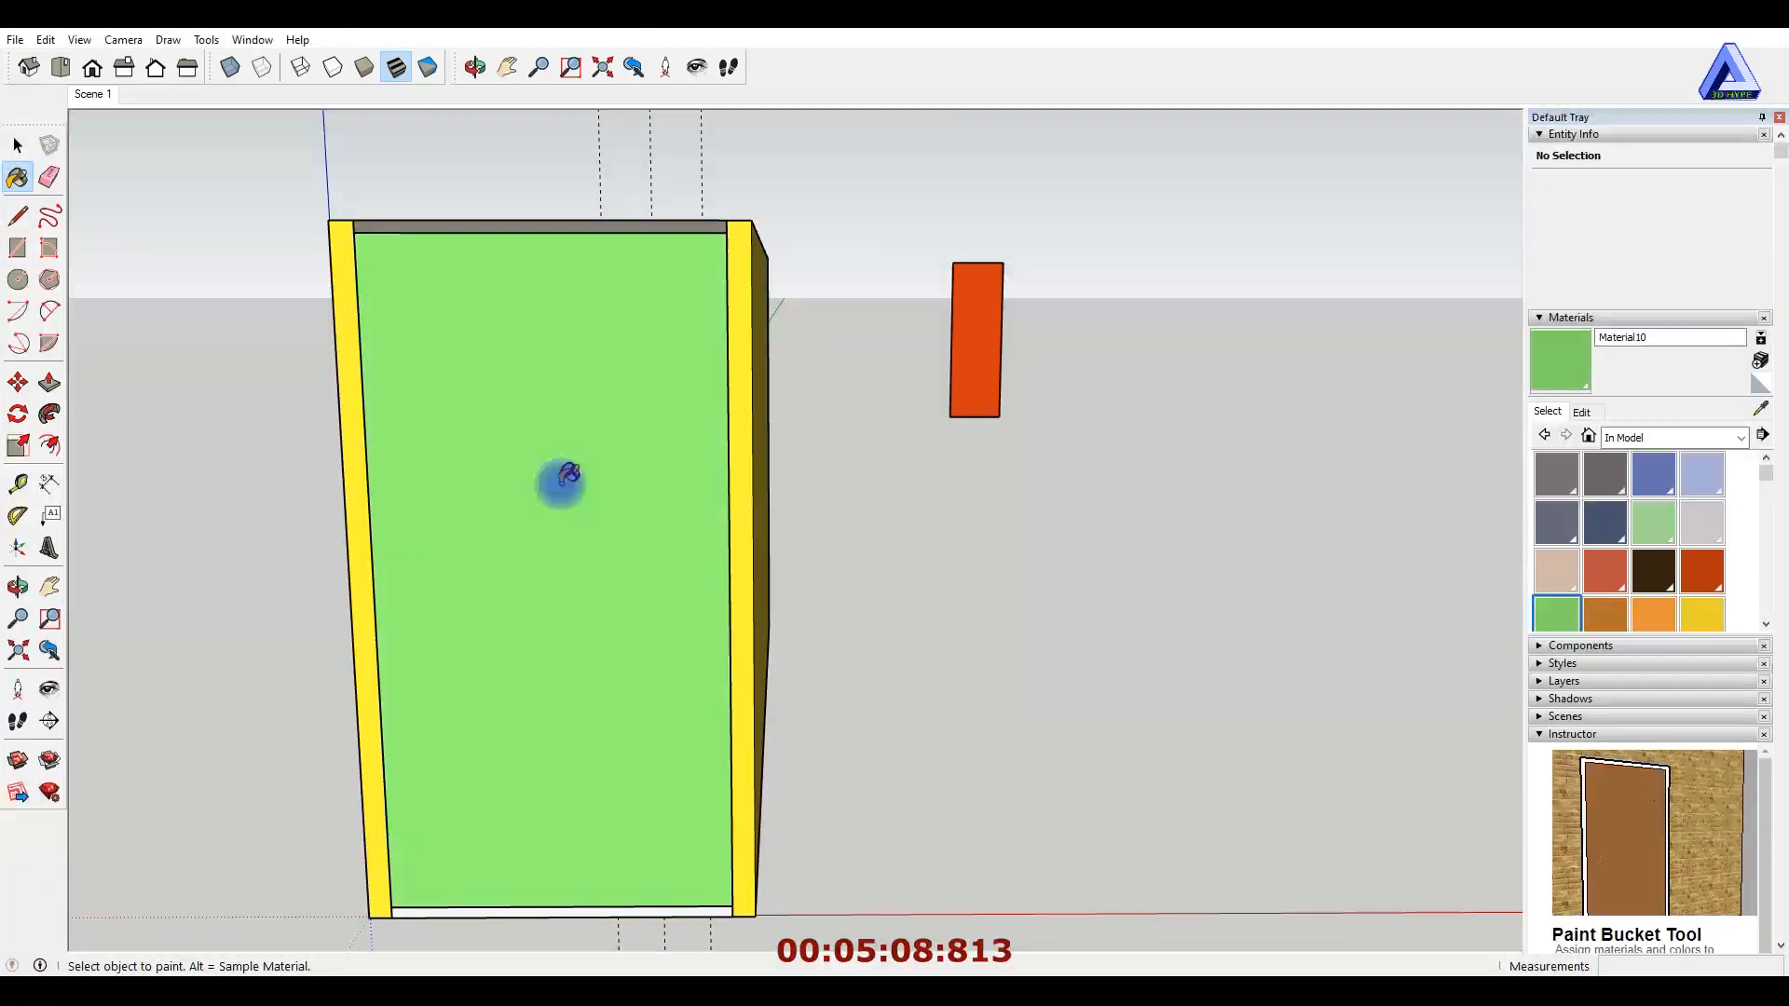
Set the green front panel material's opacity to 47 and delete the loose red-orange panel standing beside the room.
left_click(1581, 410)
left_click_drag(1672, 698, 1604, 706)
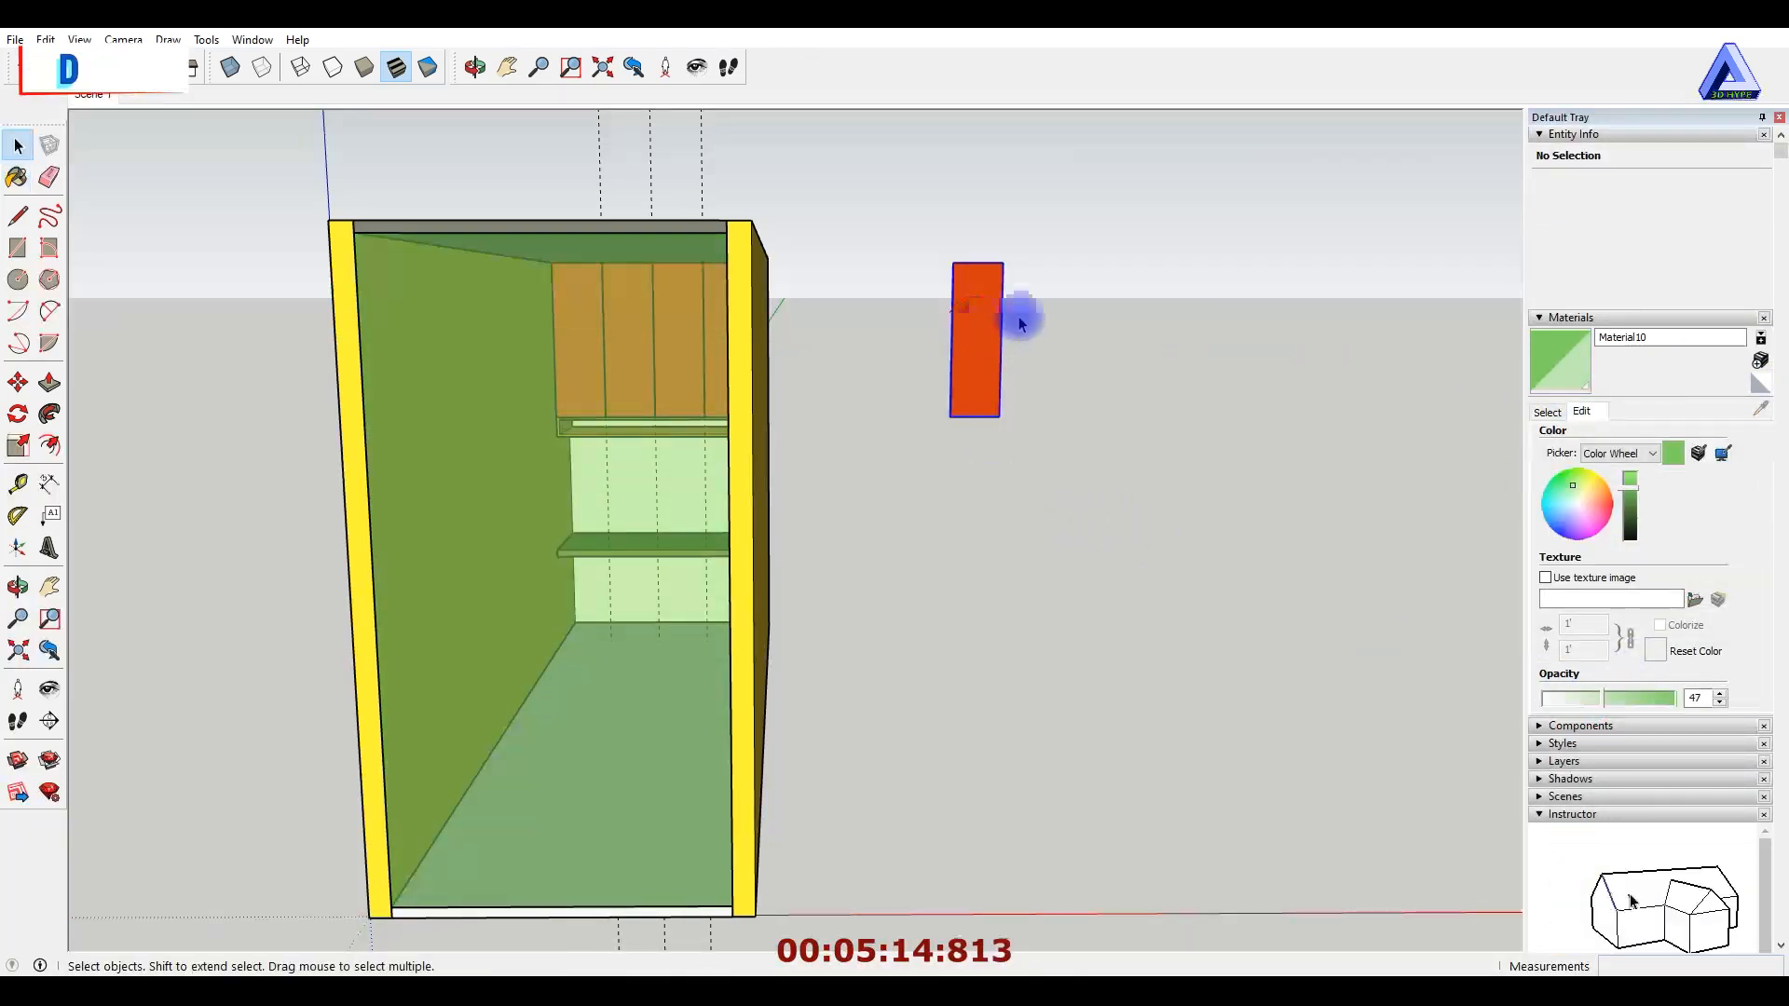
middle_click_drag(936, 435, 914, 391)
scroll(839, 465, "down", 3)
middle_click_drag(806, 438, 852, 476)
scroll(619, 360, "up", 5)
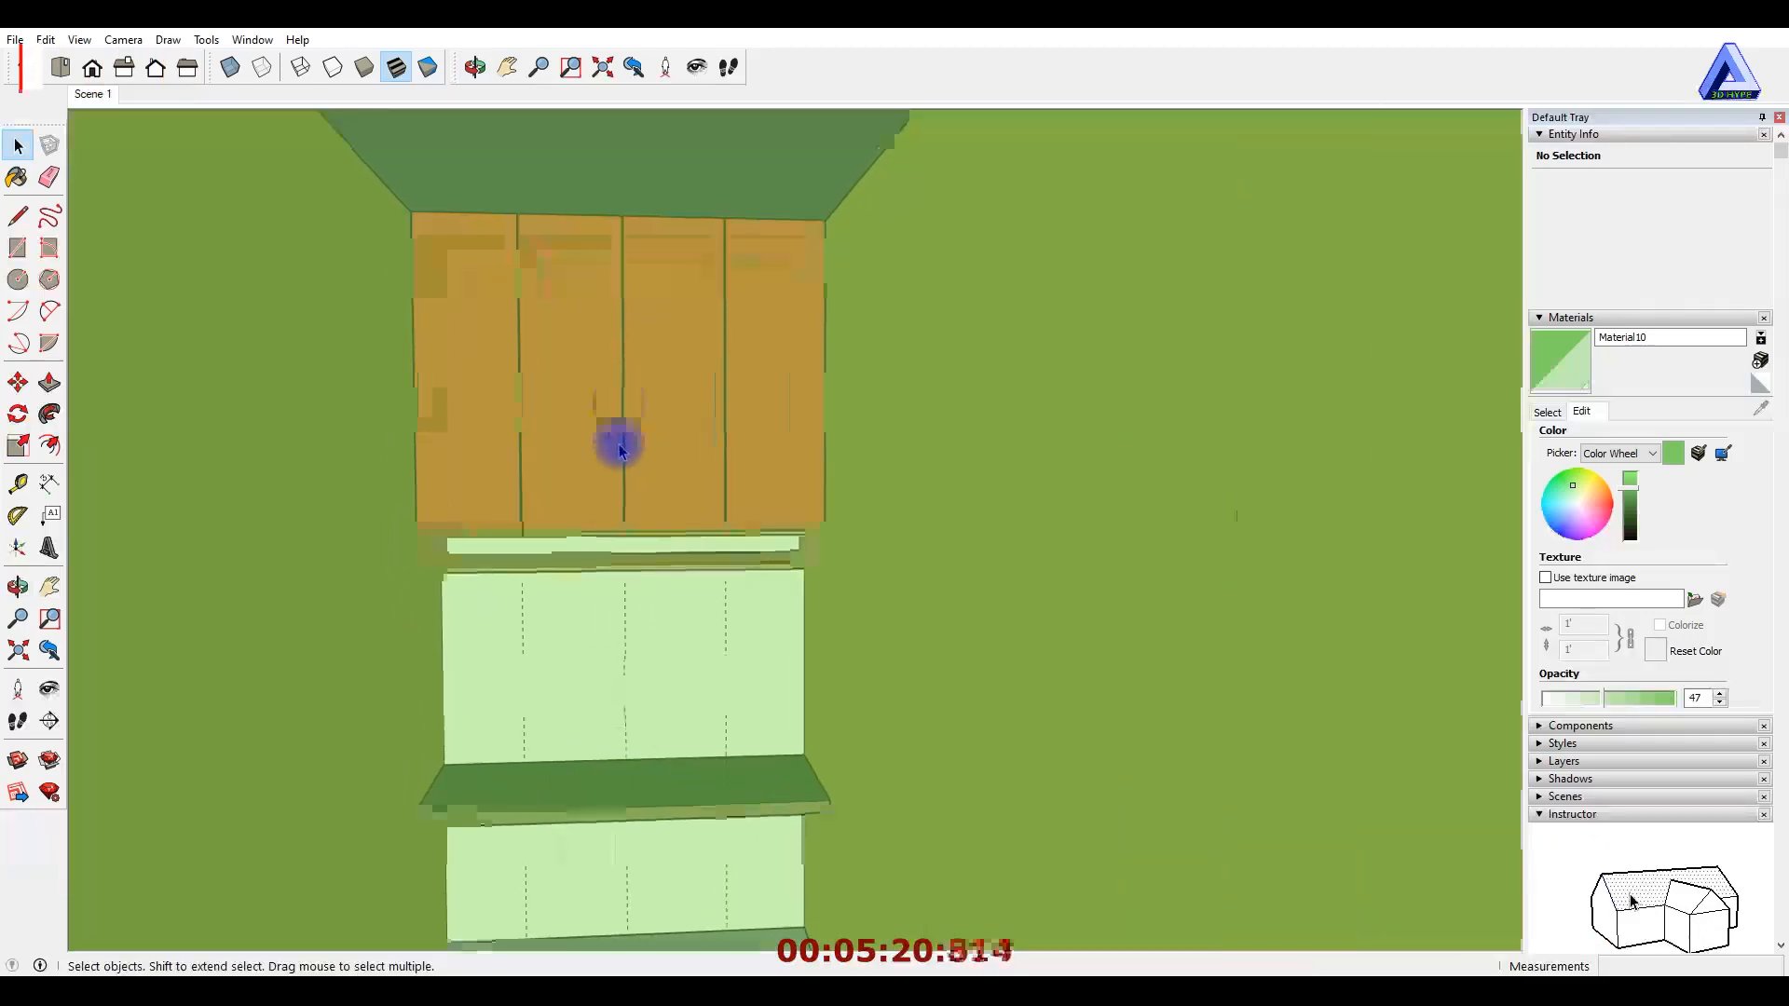
key("shift")
scroll(712, 449, "down", 5)
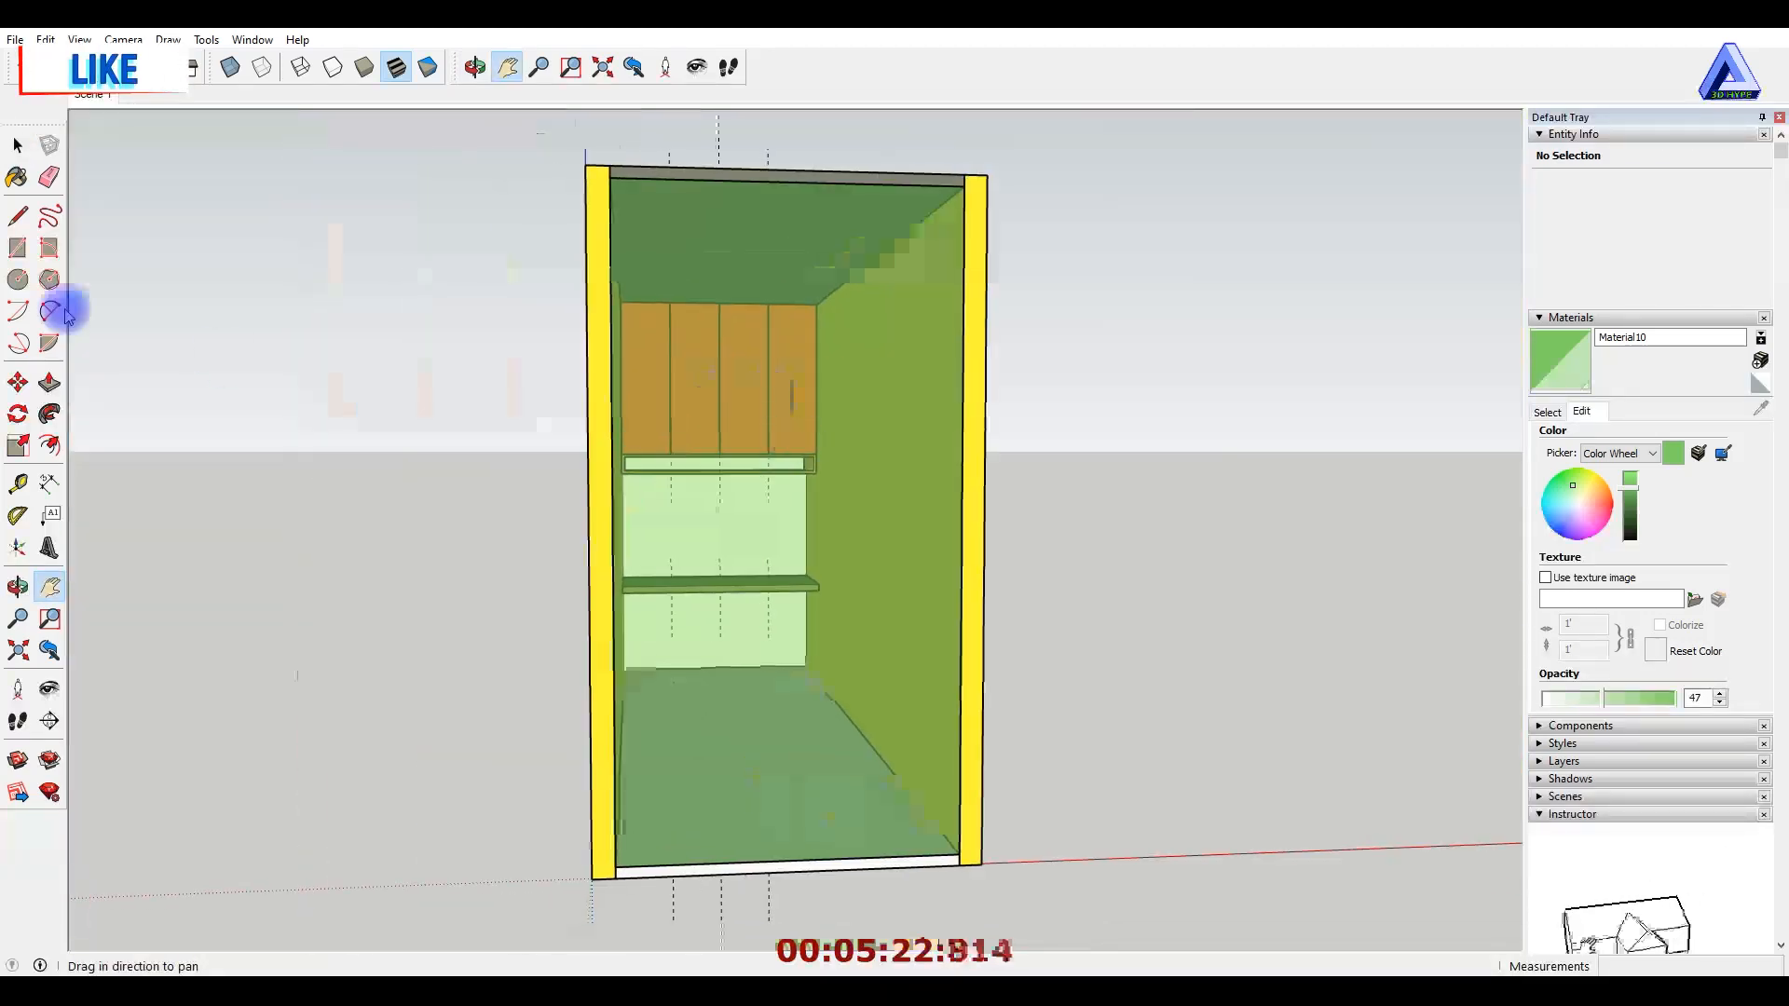
Start saving the model under a new name and browse on HYPE FILE (E:) to 3D VLOG > SKETCH UP FILE > INTERIOR DESIGN.
left_click(15, 39)
left_click(67, 151)
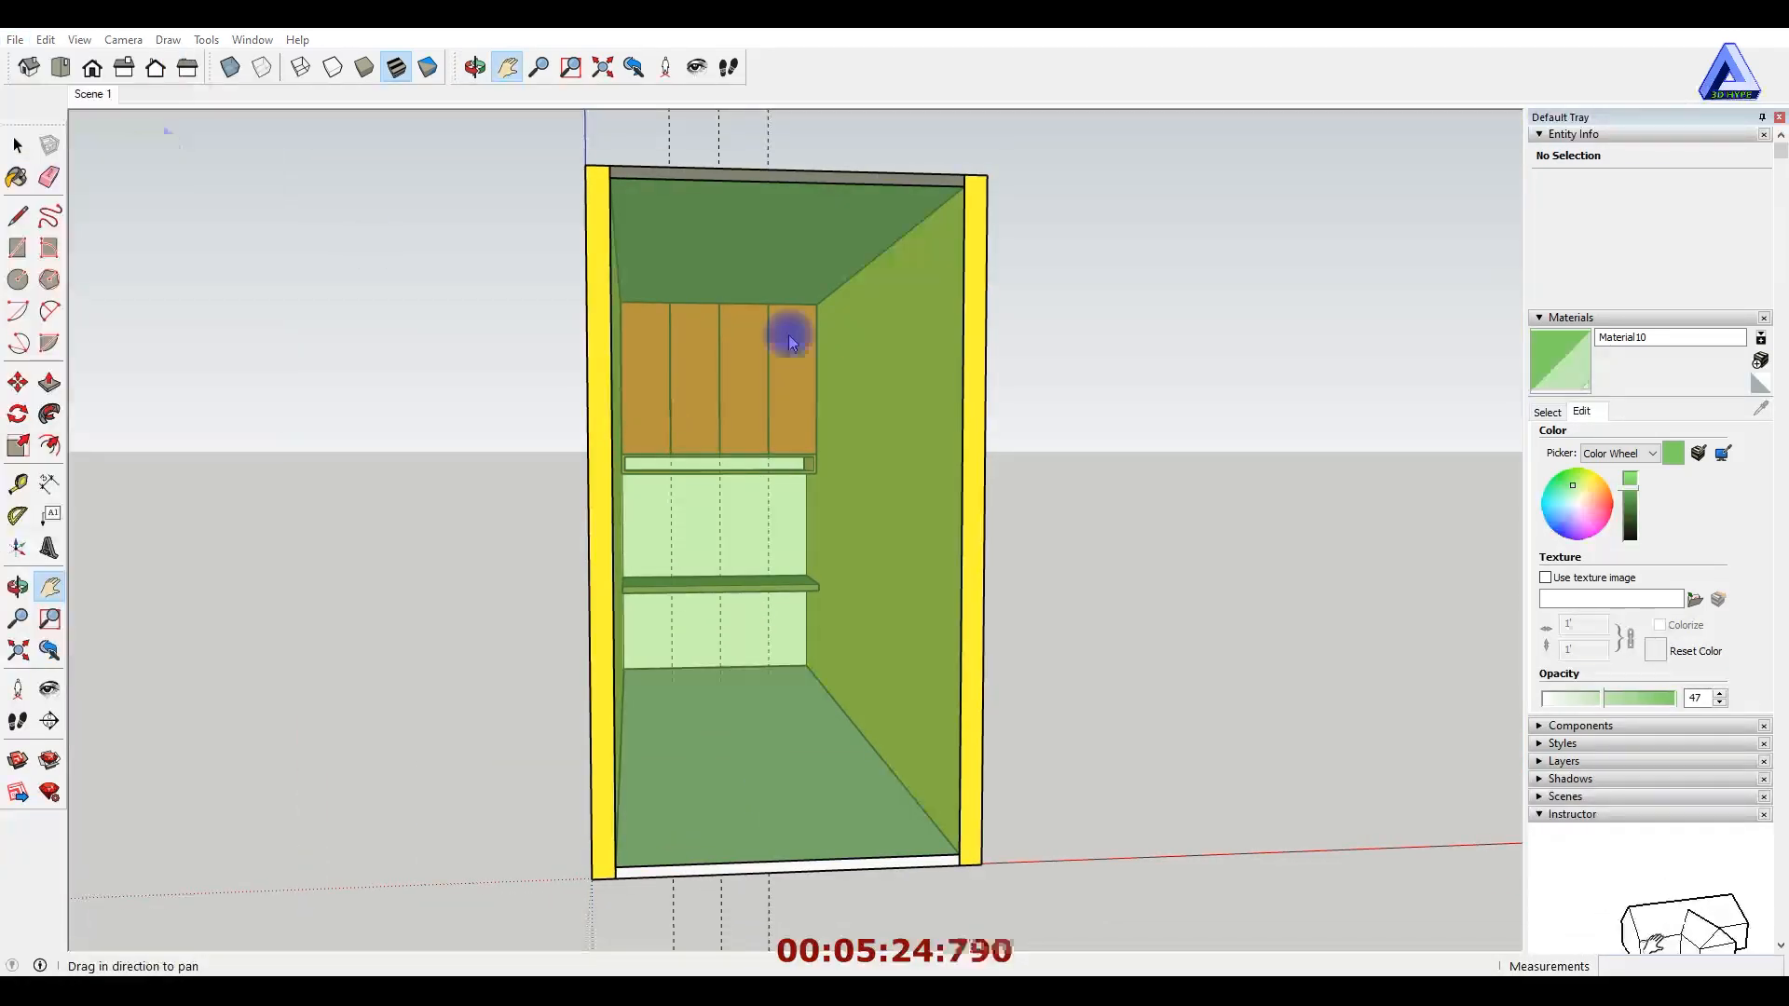
scroll(120, 408, "down", 3)
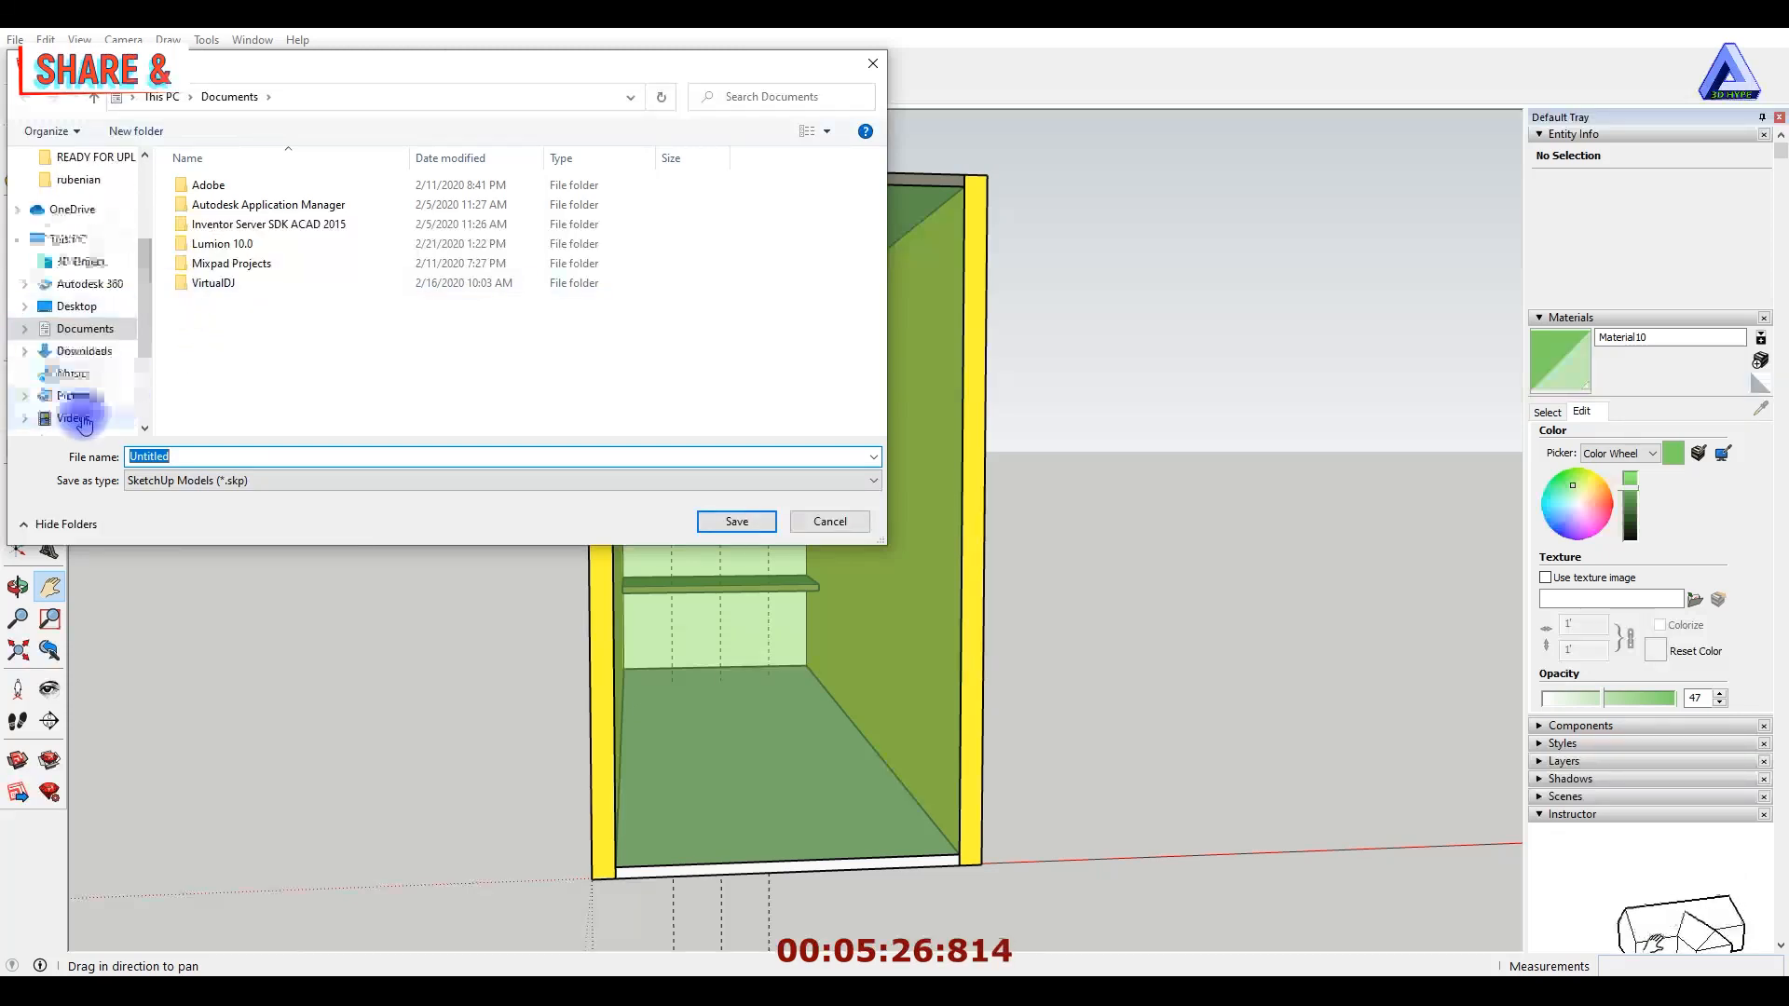
left_click(84, 410)
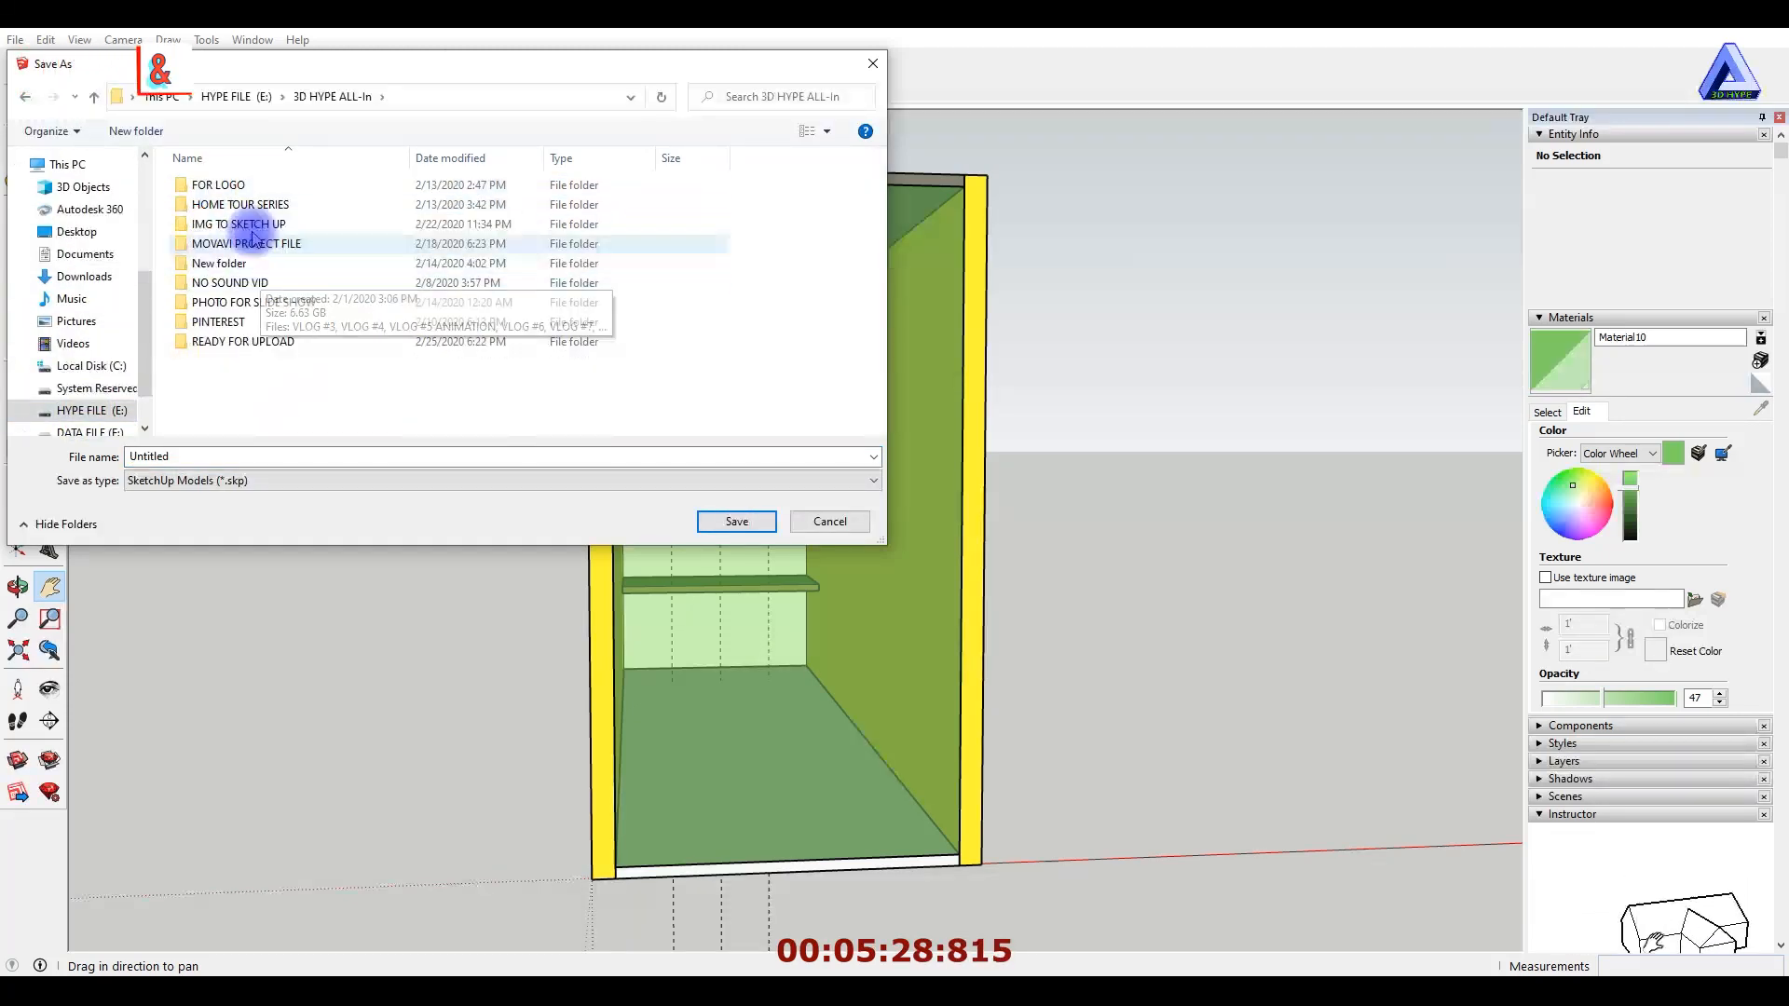
left_click(224, 186)
double_click(219, 205)
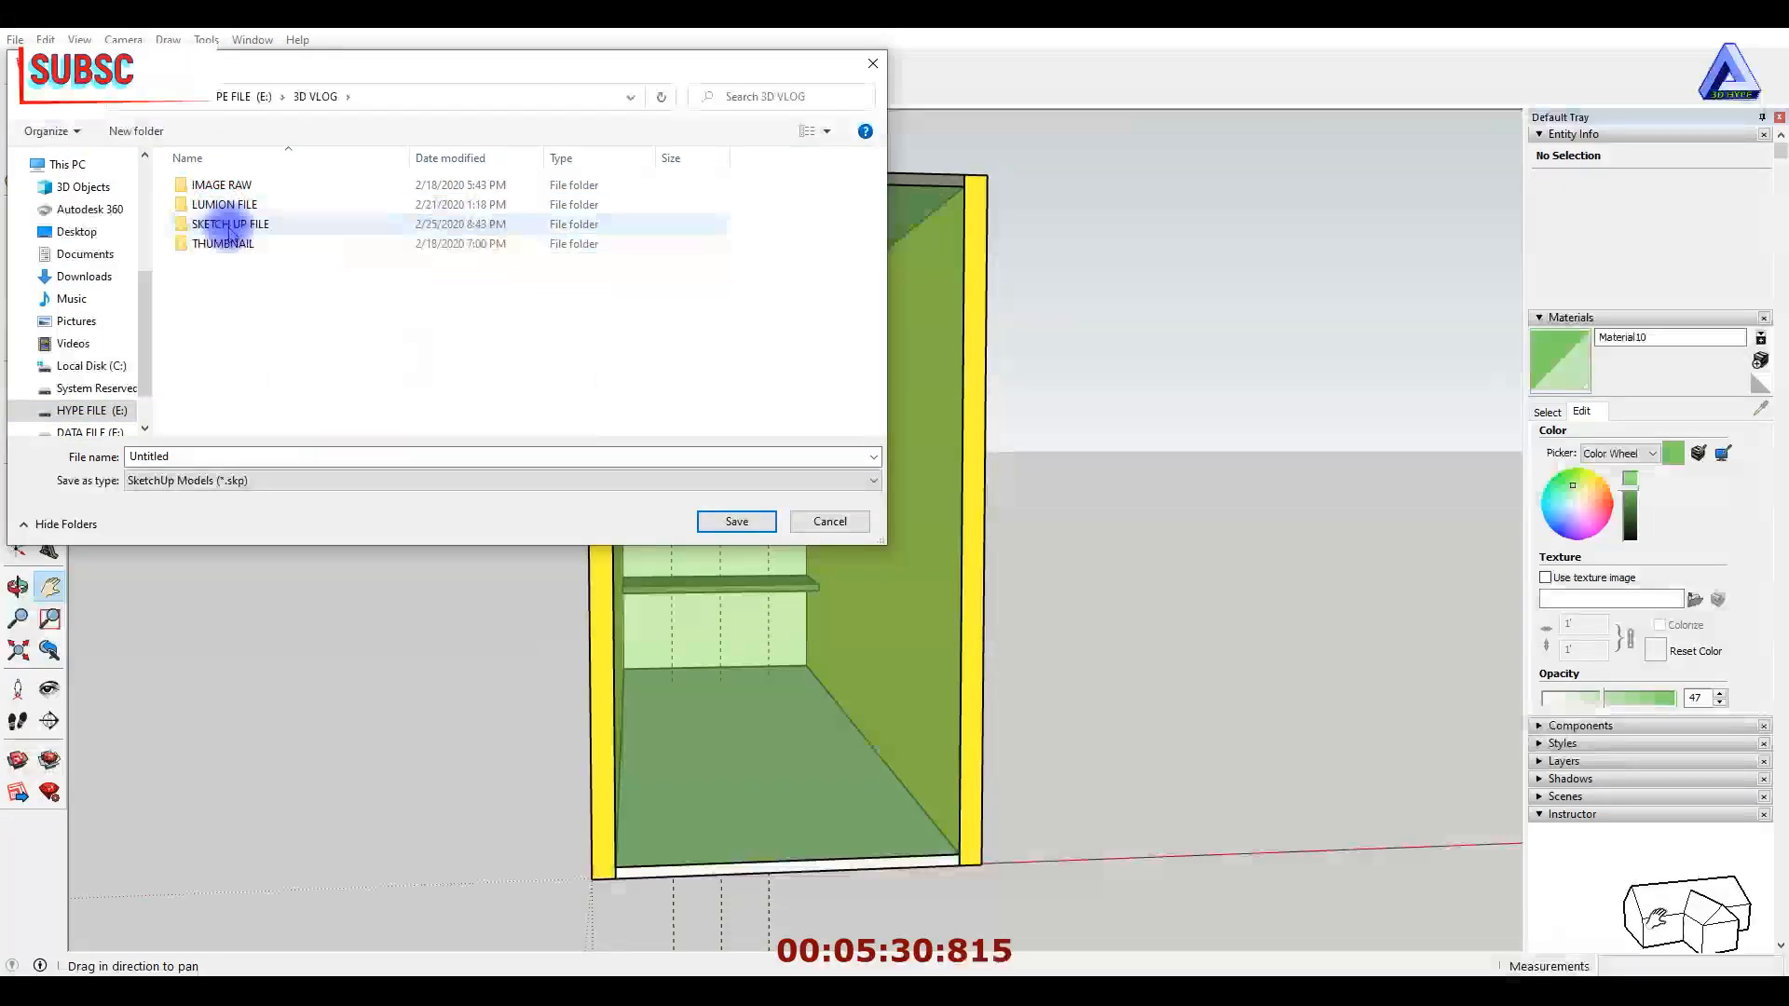
double_click(215, 223)
double_click(215, 224)
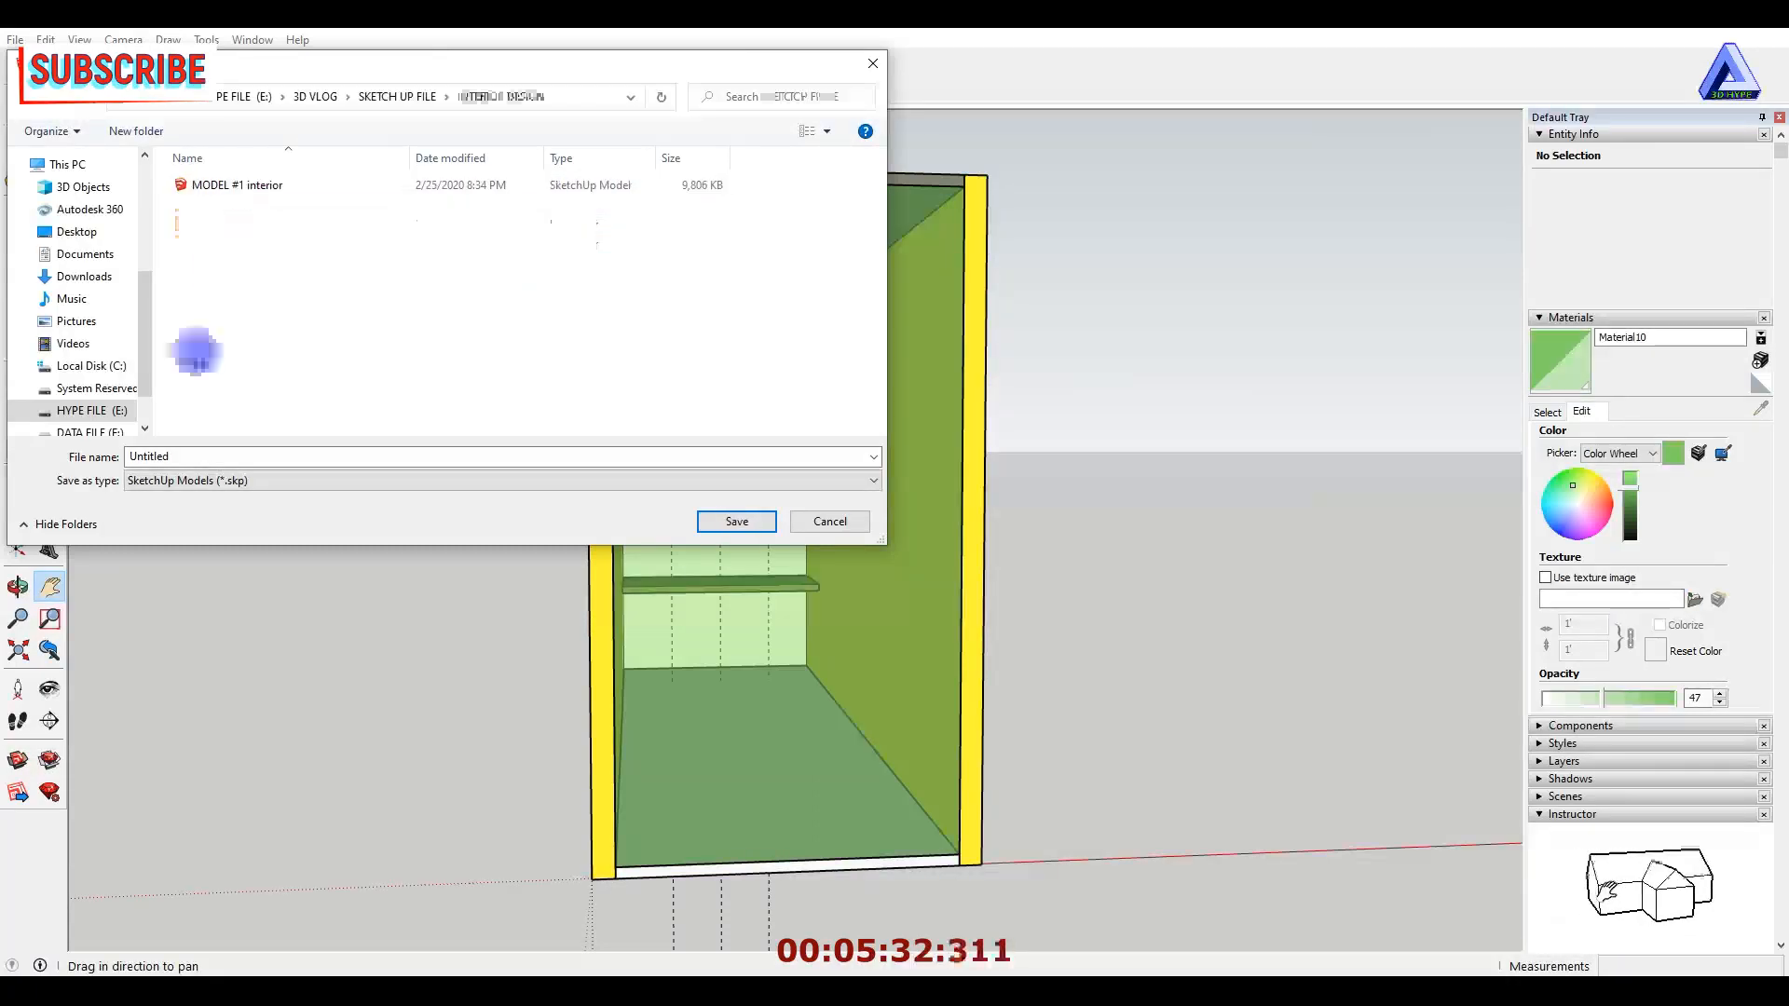
Reuse the existing "MODEL #1 interior" file's name, retype its ending after "MODEL #1", and save the SketchUp model.
left_click(214, 185)
left_click(245, 457)
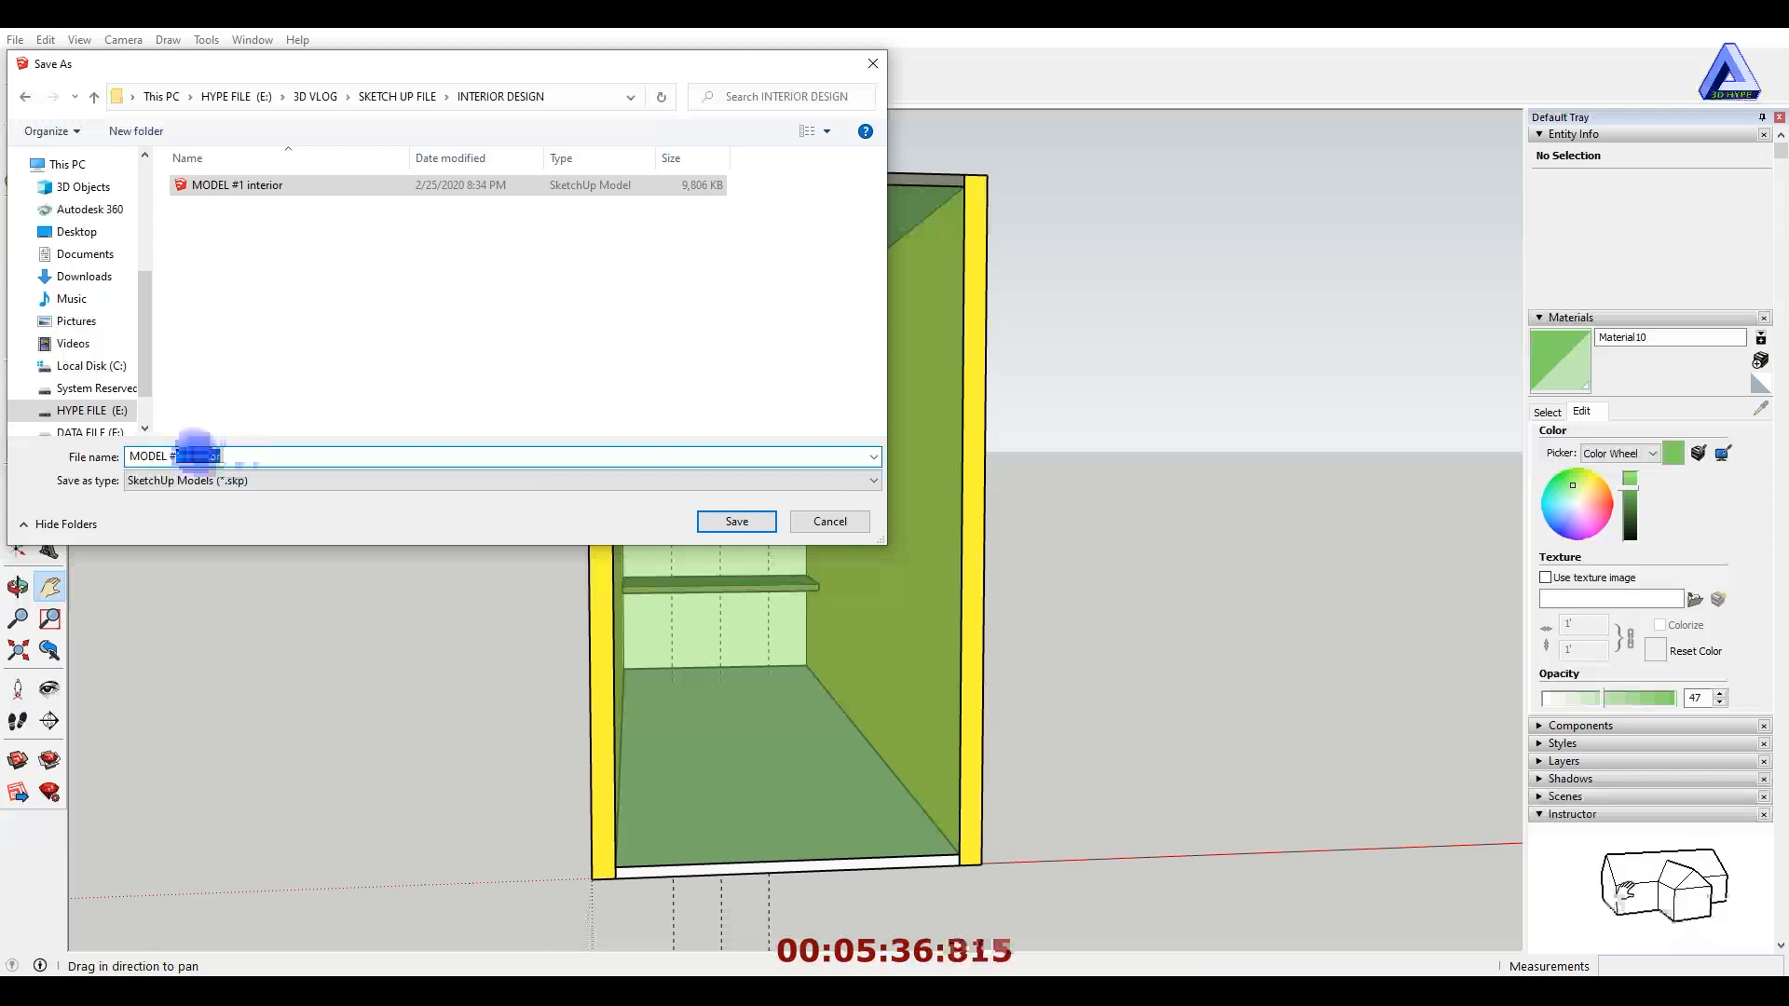
type("i")
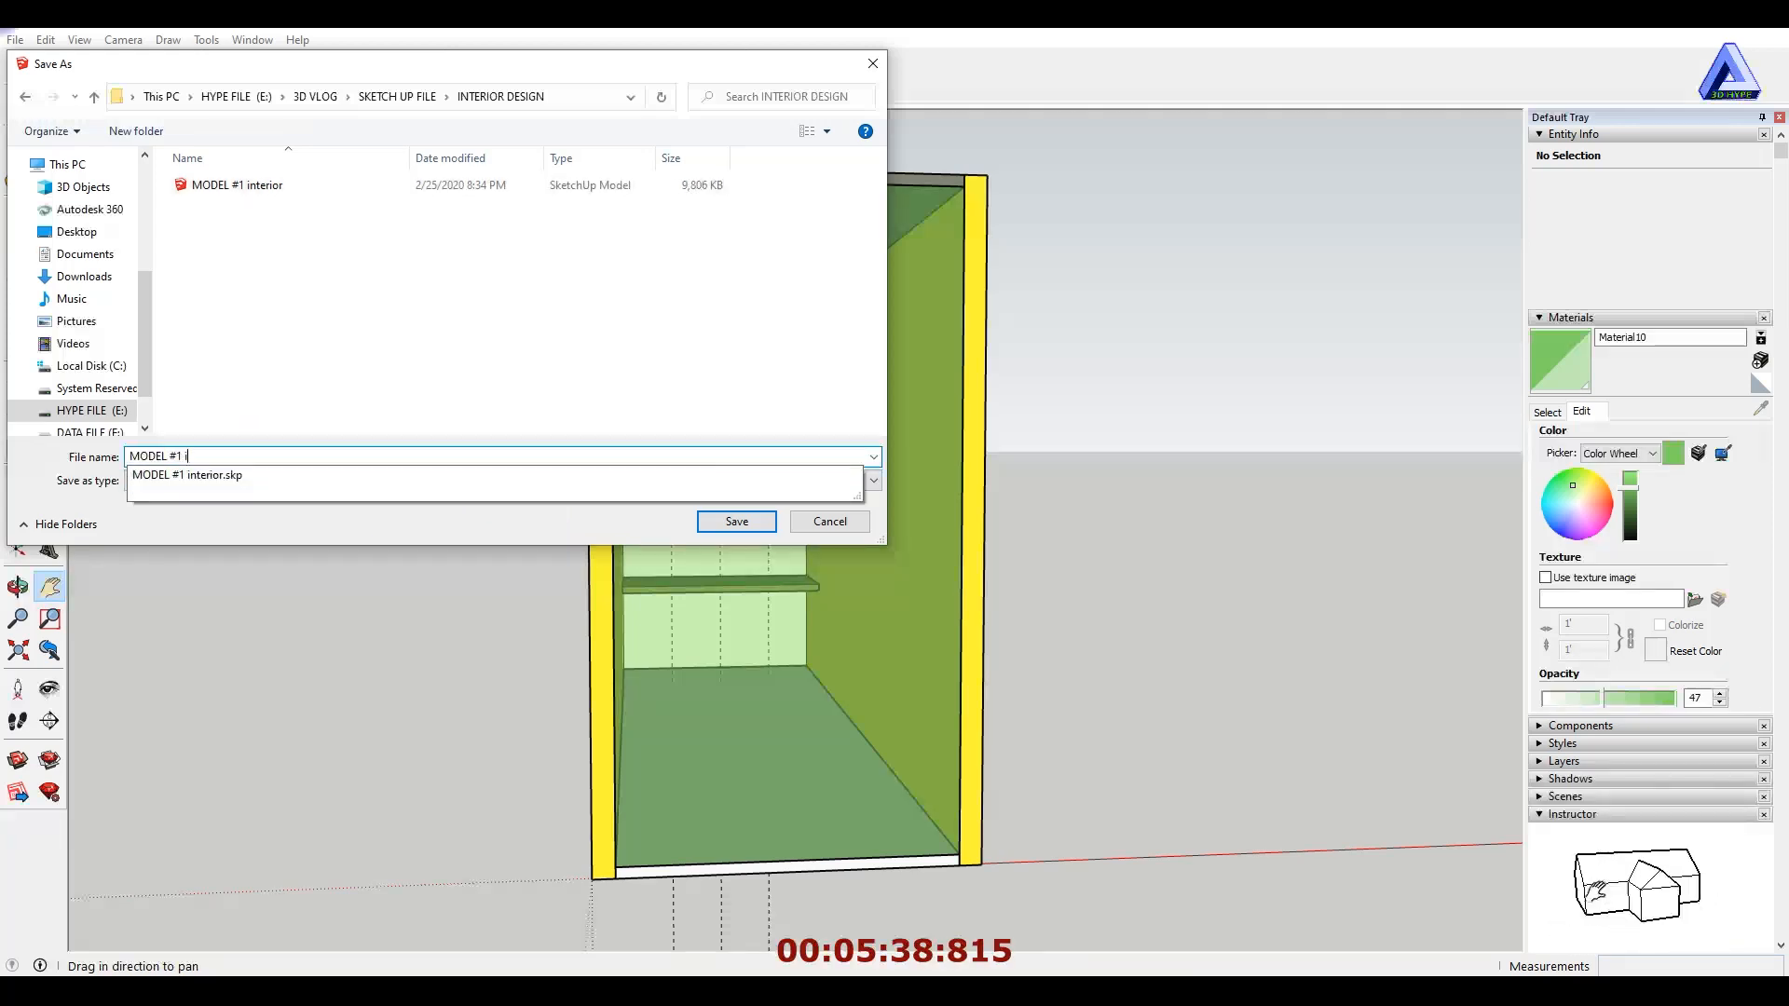
type("nt")
left_click(442, 476)
left_click(750, 521)
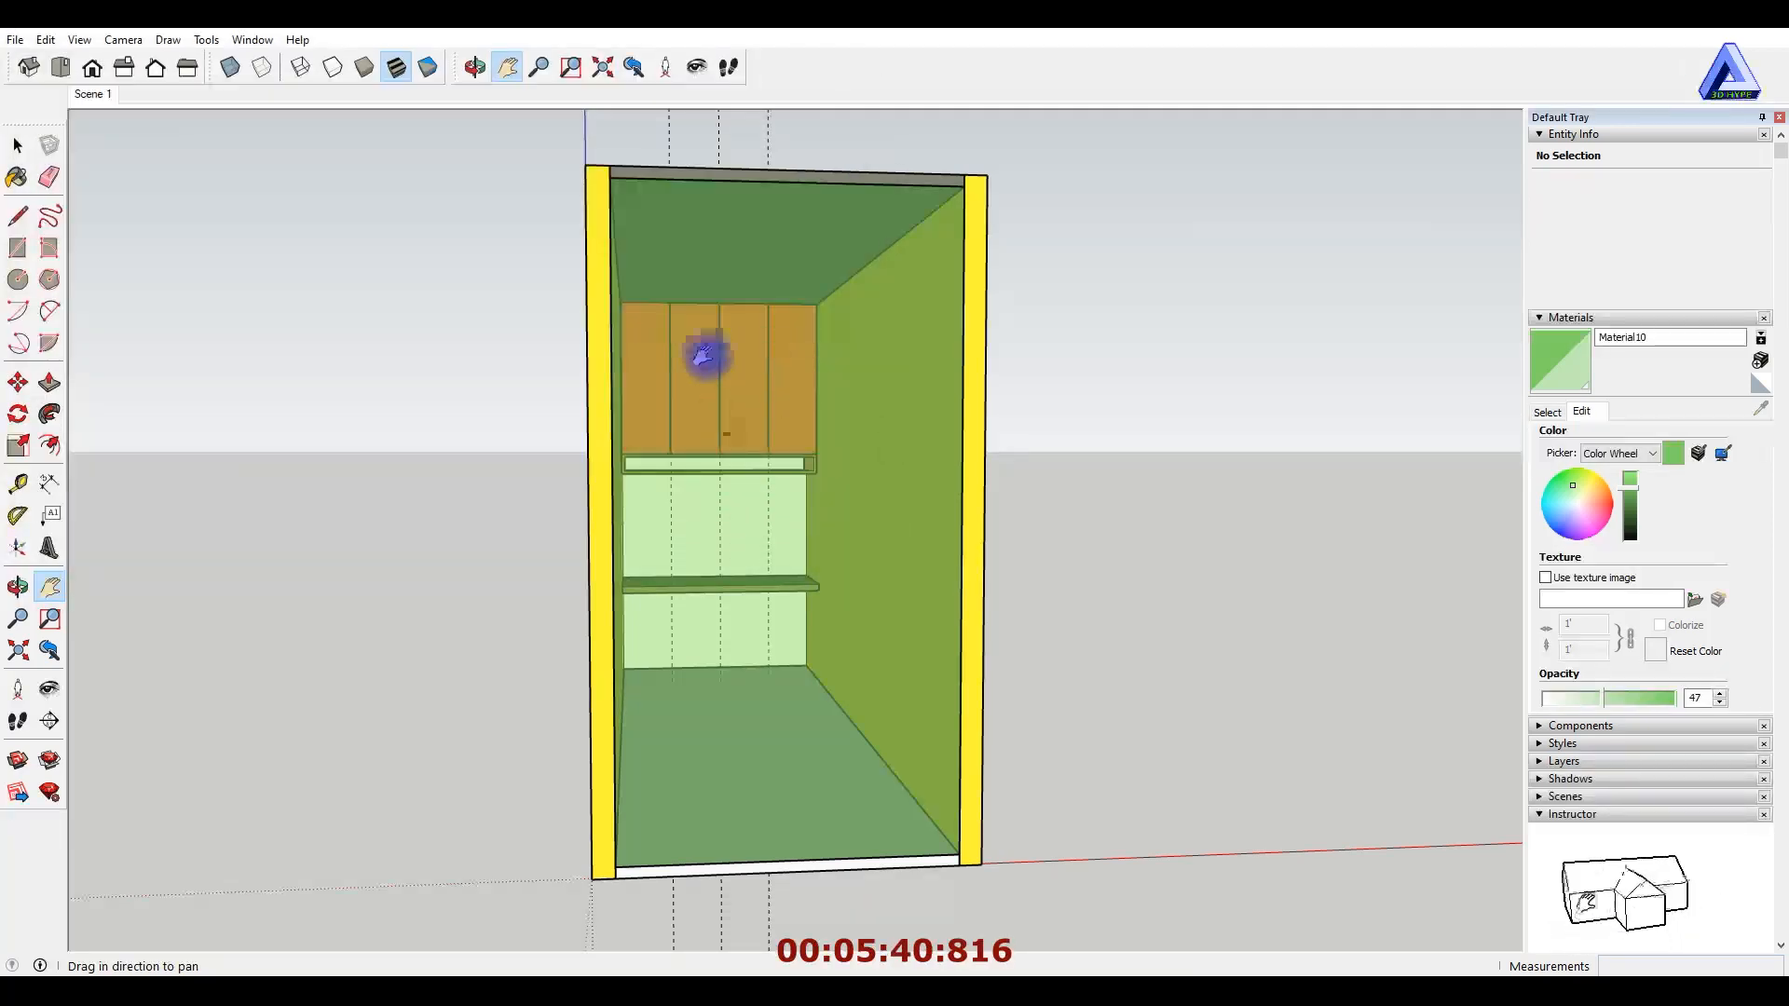
left_click(1779, 118)
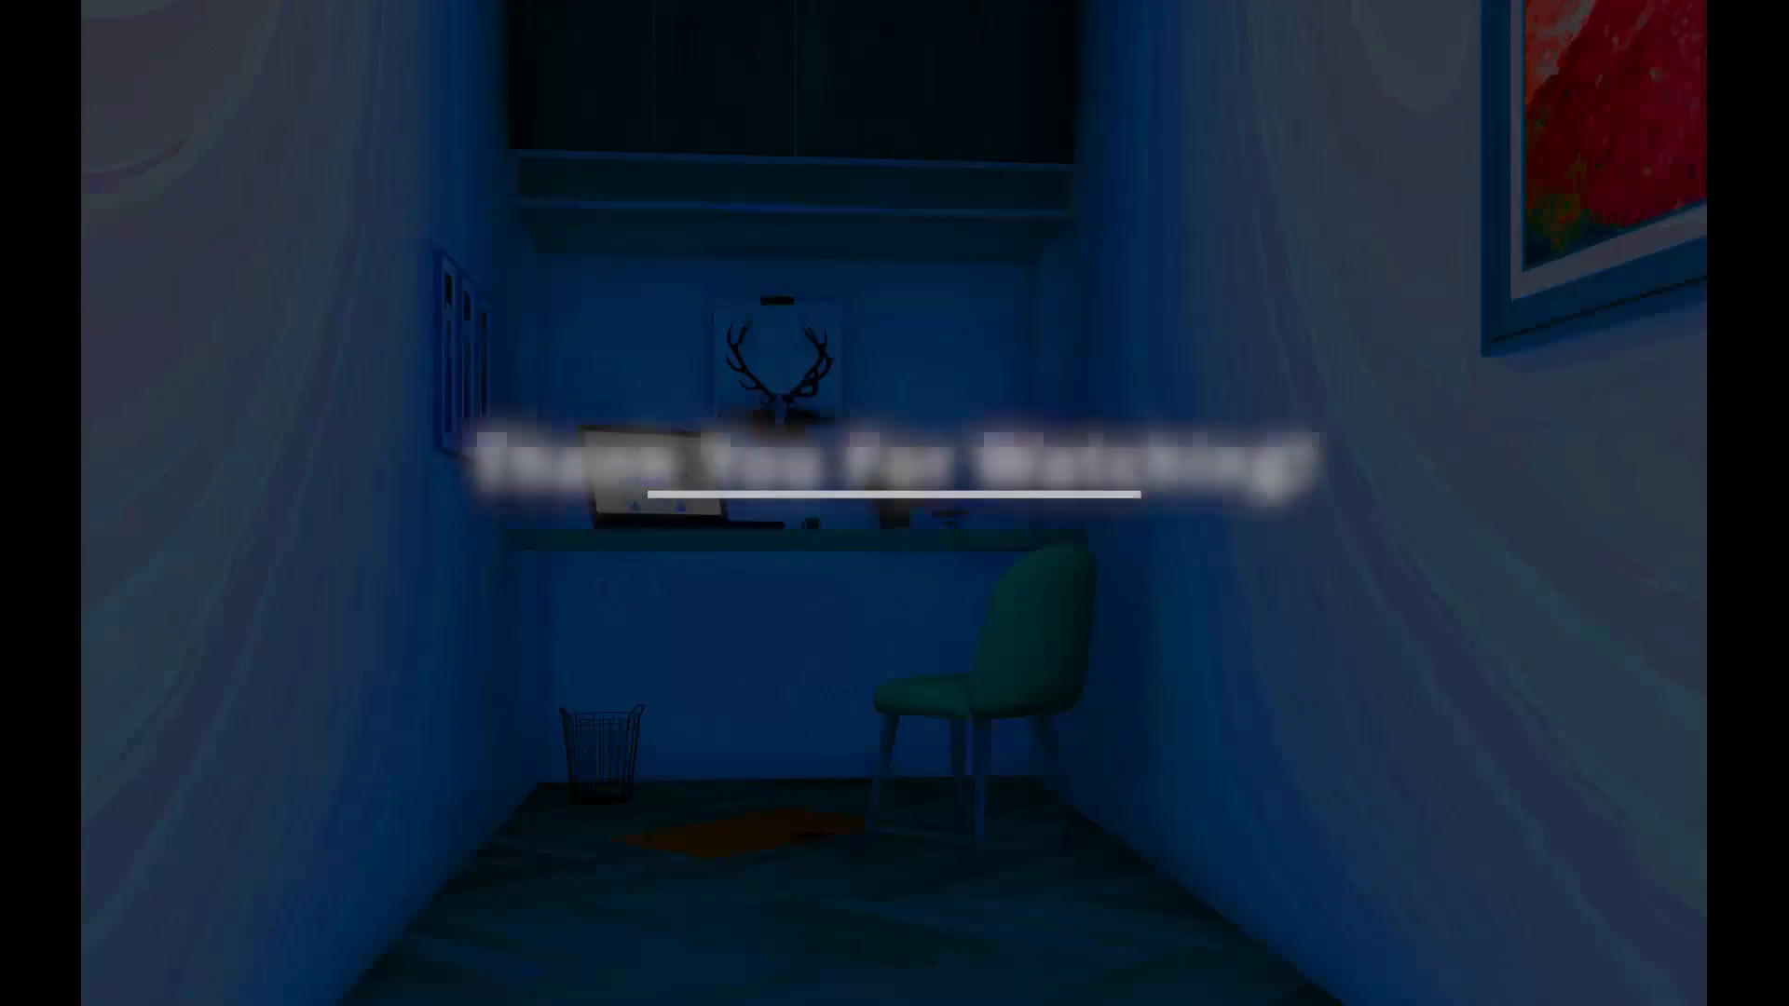